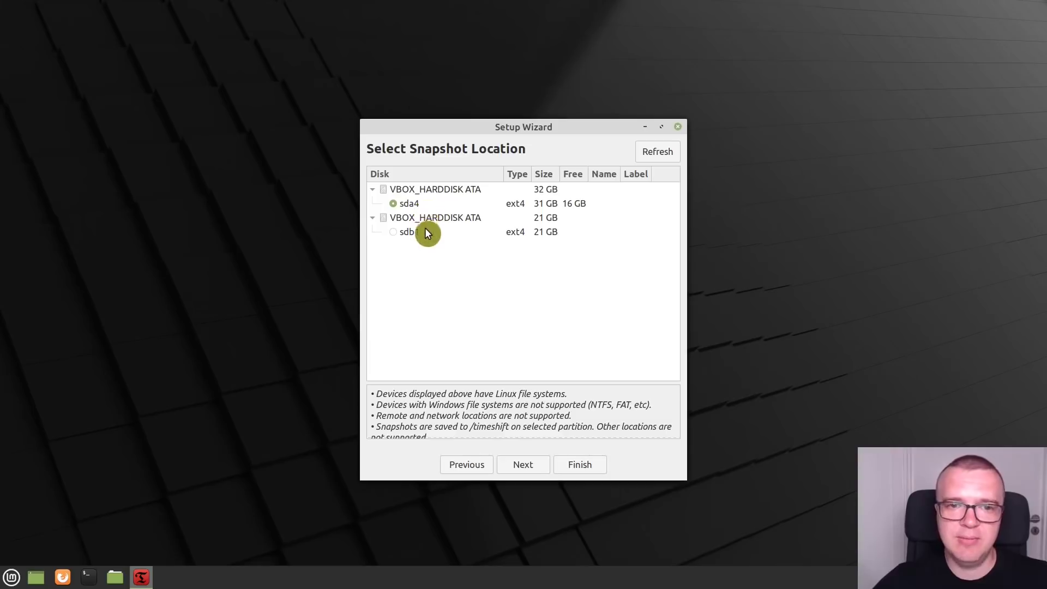
Select sdb1 as the snapshot location and schedule only weekly snapshots, keeping 2.
click(396, 234)
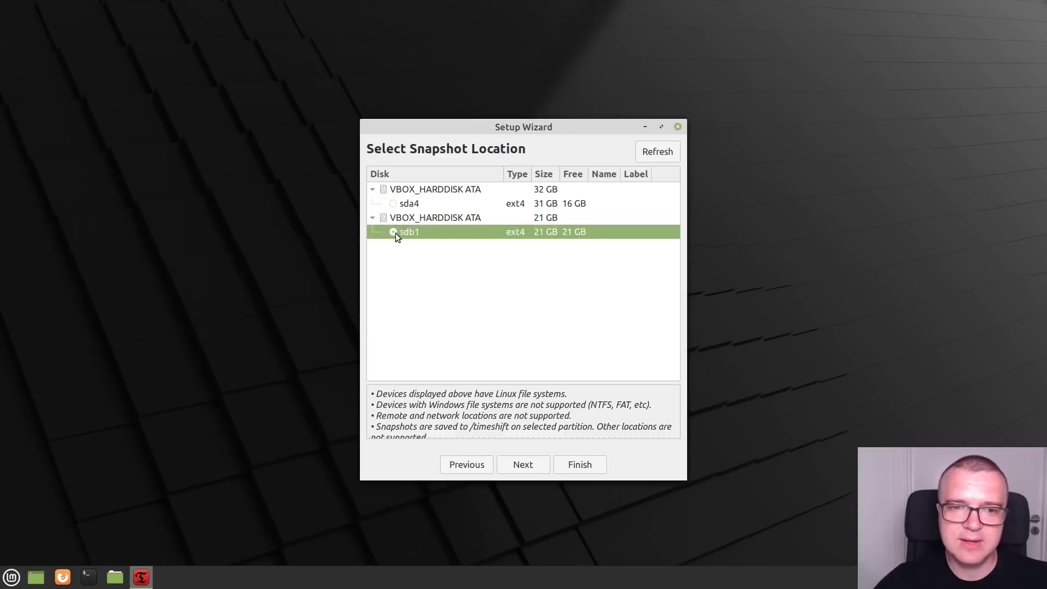
click(534, 465)
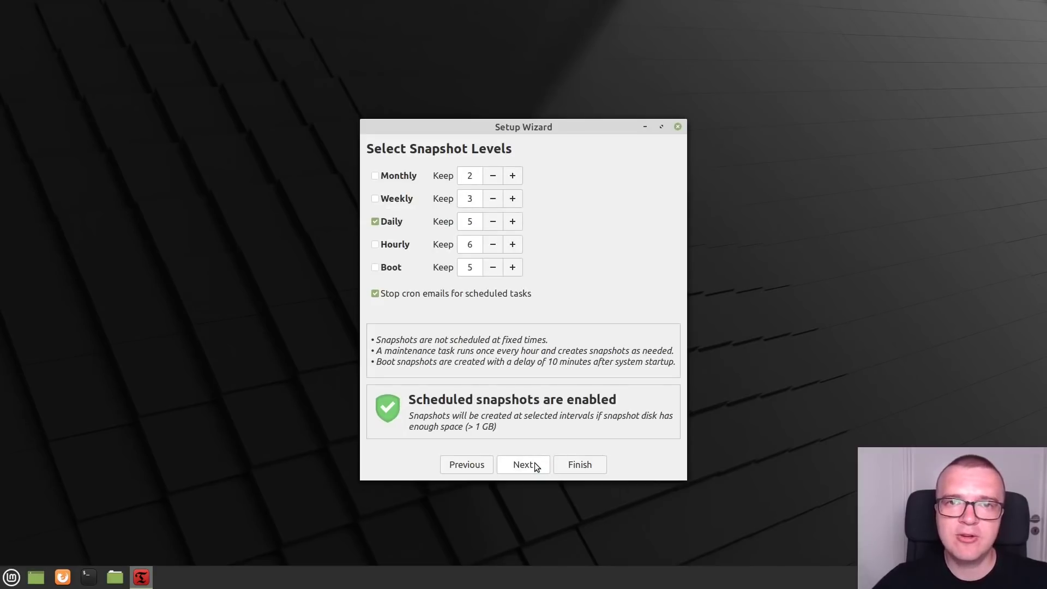
click(376, 200)
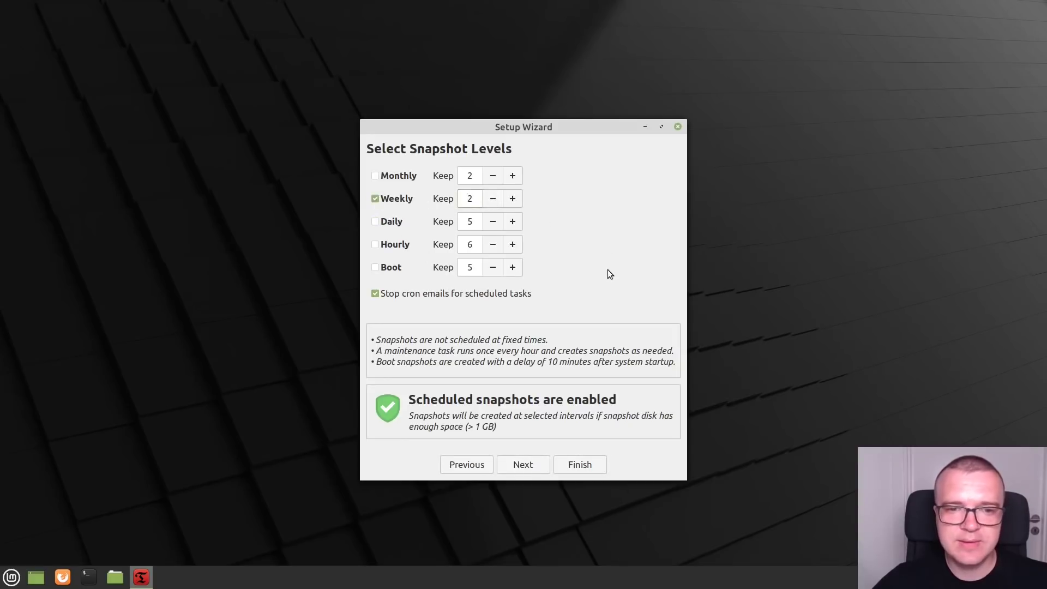
click(538, 469)
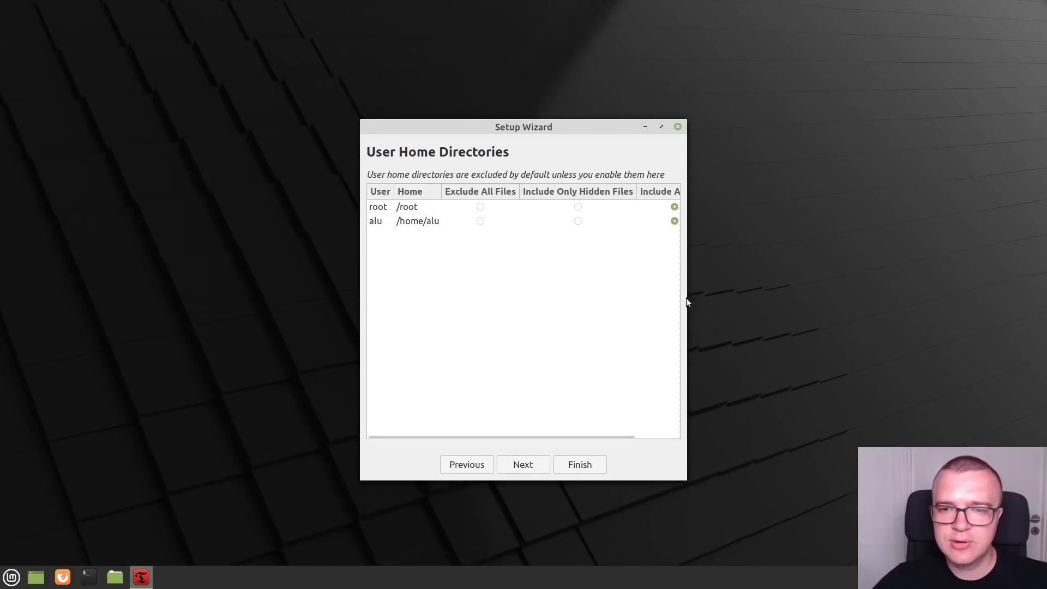
Include all files for both user home directories and finish the snapshot setup.
drag(684, 298, 755, 300)
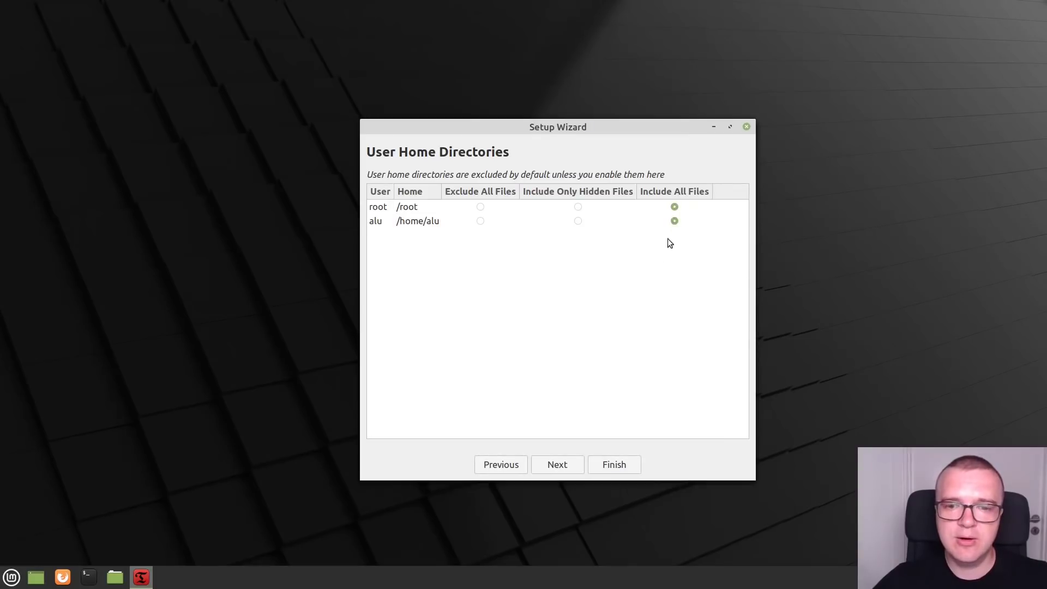
click(567, 464)
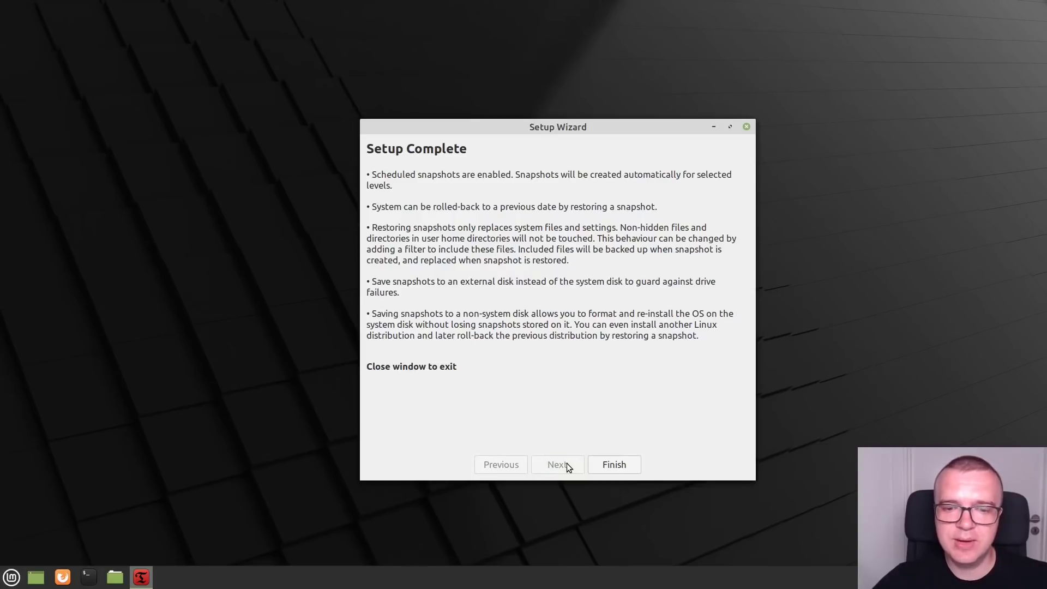
click(620, 465)
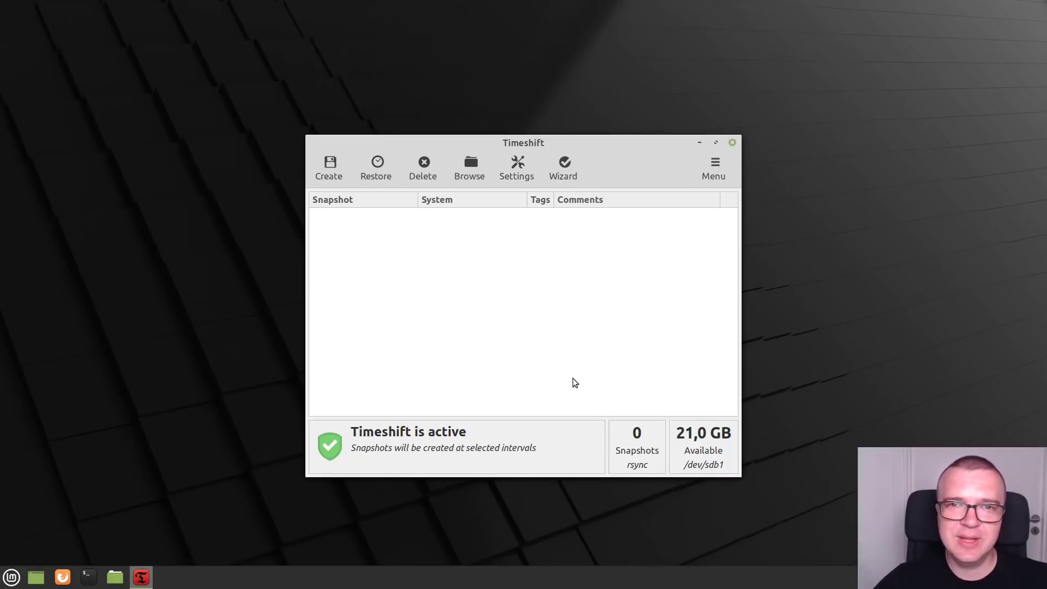
Create a system snapshot manually.
click(330, 174)
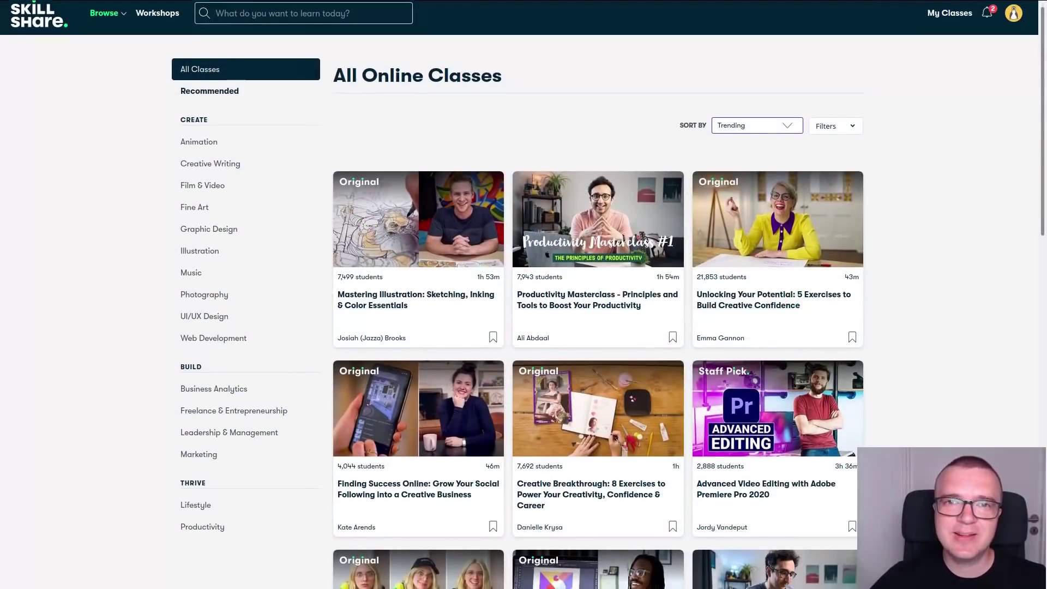
Look through the trending online classes on Skillshare.
scroll(524, 295, down, 7)
scroll(524, 295, down, 13)
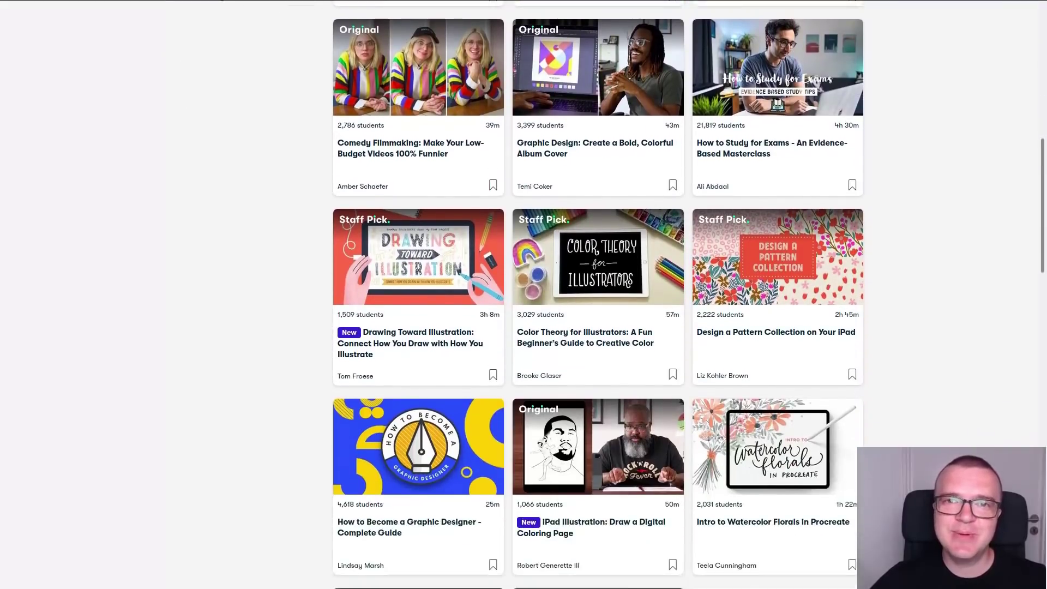
scroll(524, 295, down, 12)
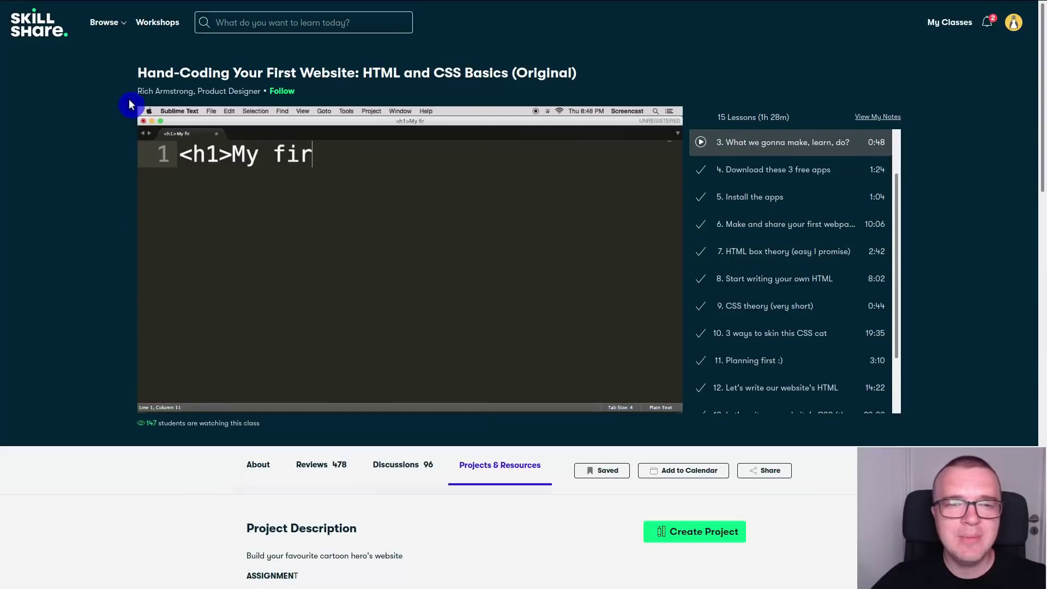
Play and pause the "What we gonna make, learn, do?" lesson of the HTML and CSS basics class, and switch to the Average Linux User page.
drag(136, 73, 589, 98)
click(590, 96)
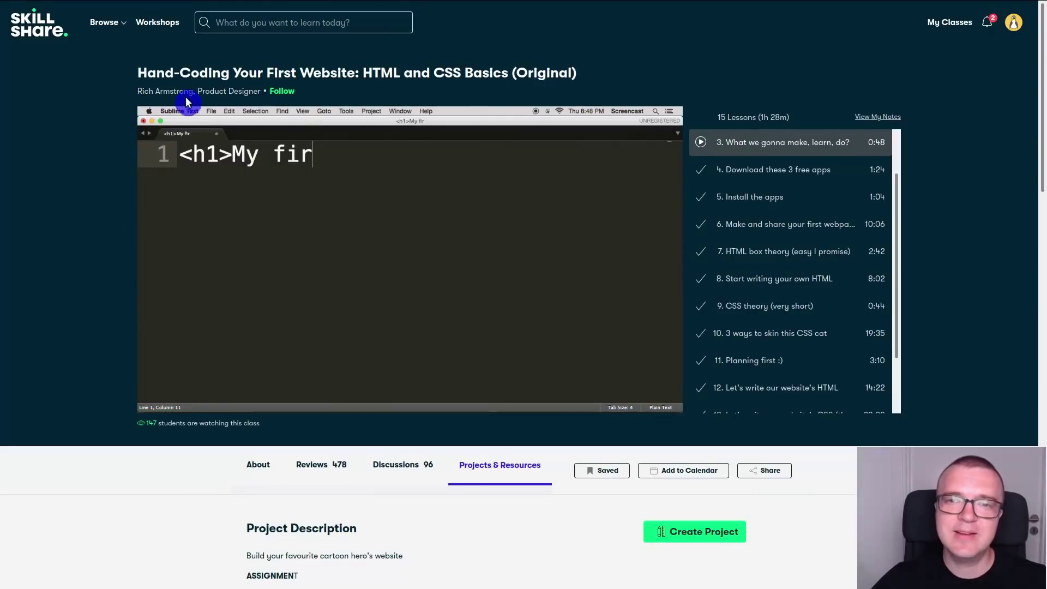
mouse_move(159, 97)
click(152, 402)
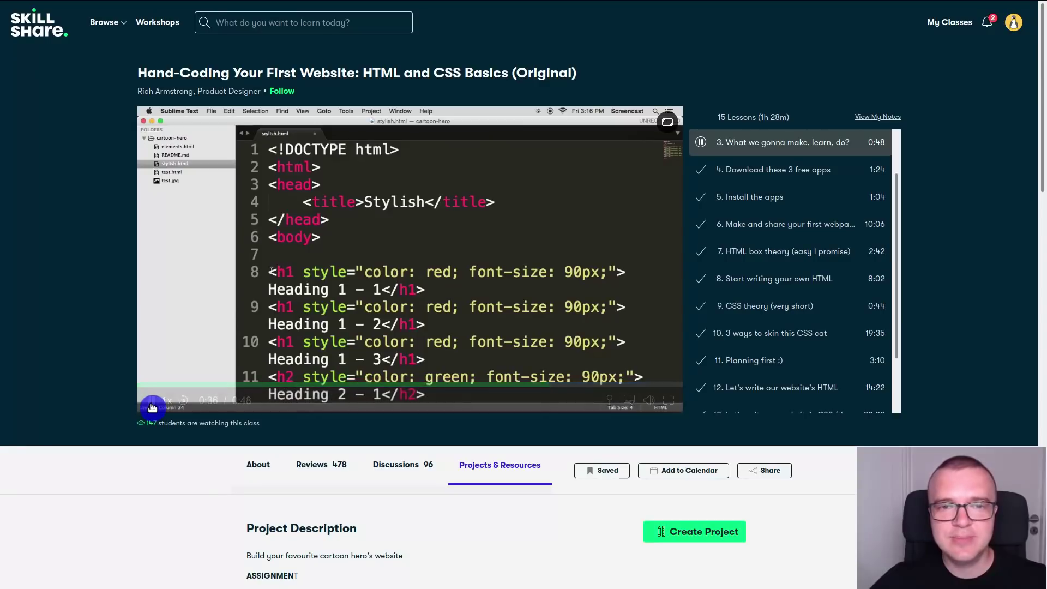
click(153, 408)
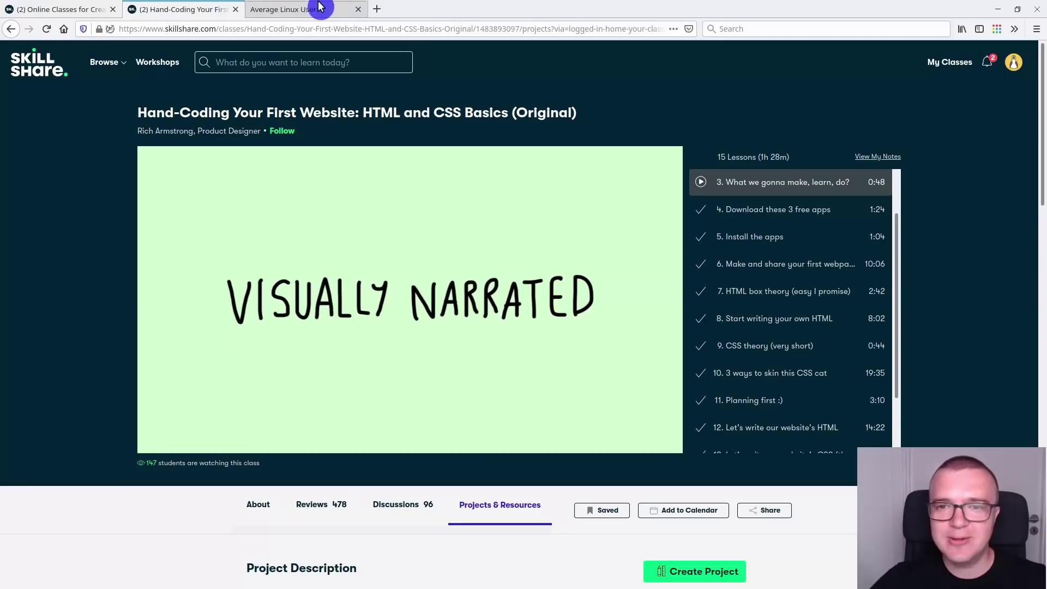
click(321, 10)
key(F11)
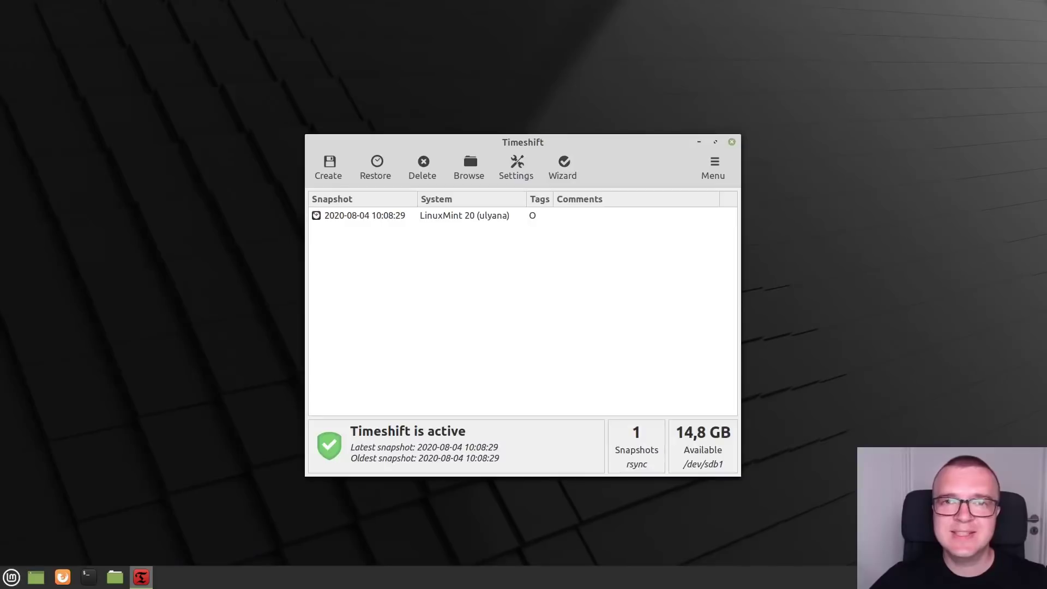
Close Timeshift and open the Update Manager.
click(736, 143)
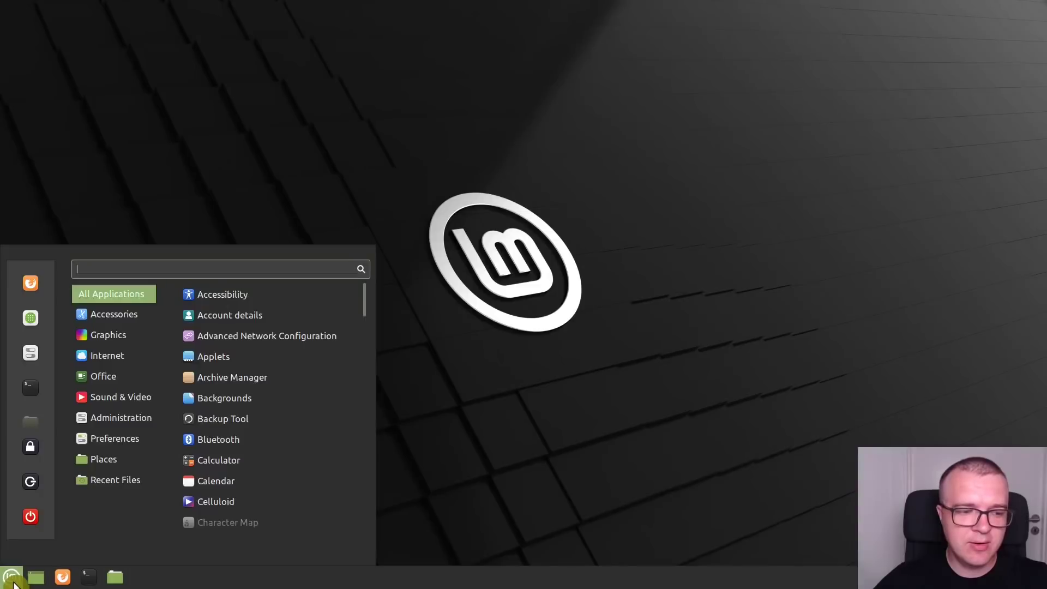
click(13, 579)
text(updat)
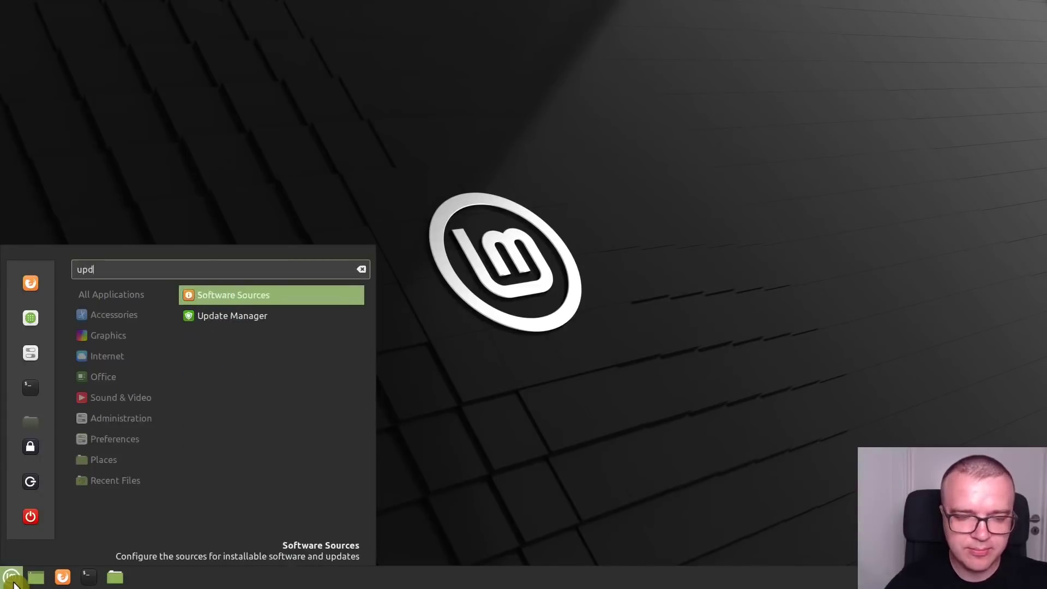
key(Return)
drag(629, 190, 561, 120)
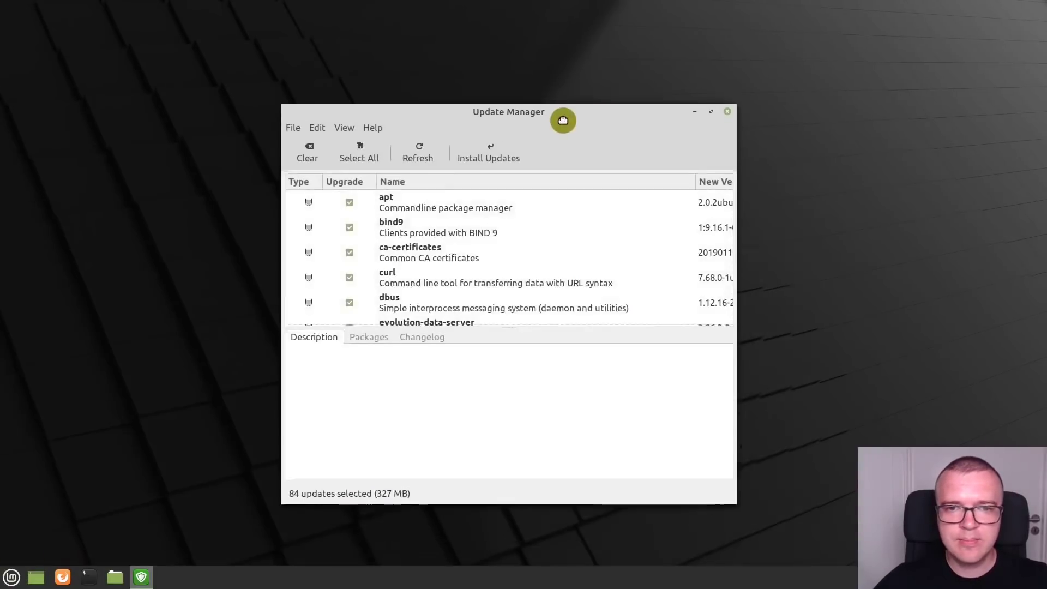
Open the Software Sources settings and authenticate with the account password.
click(319, 124)
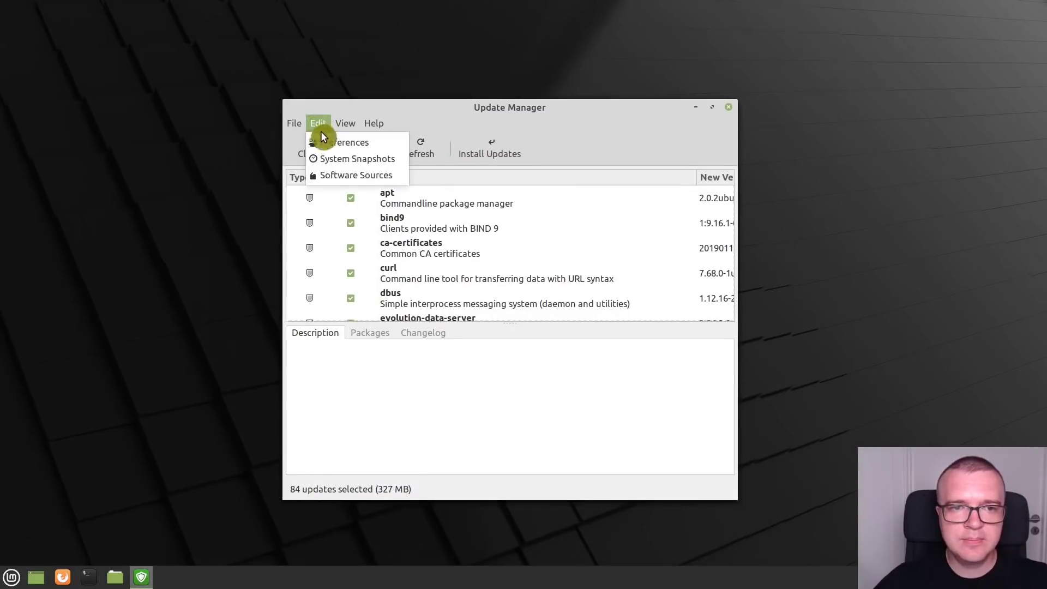
click(345, 176)
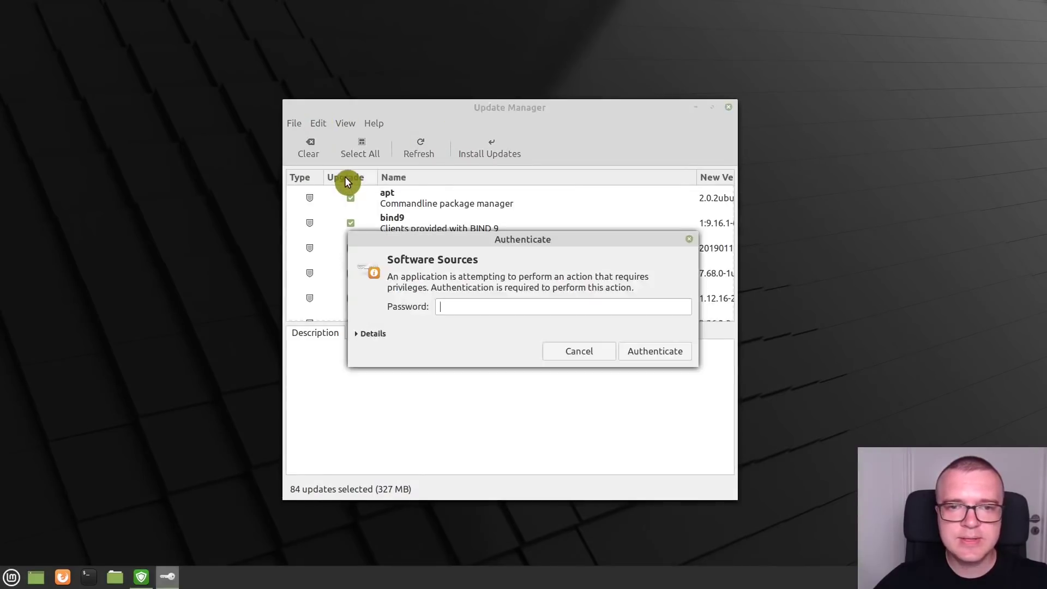
text(••••)
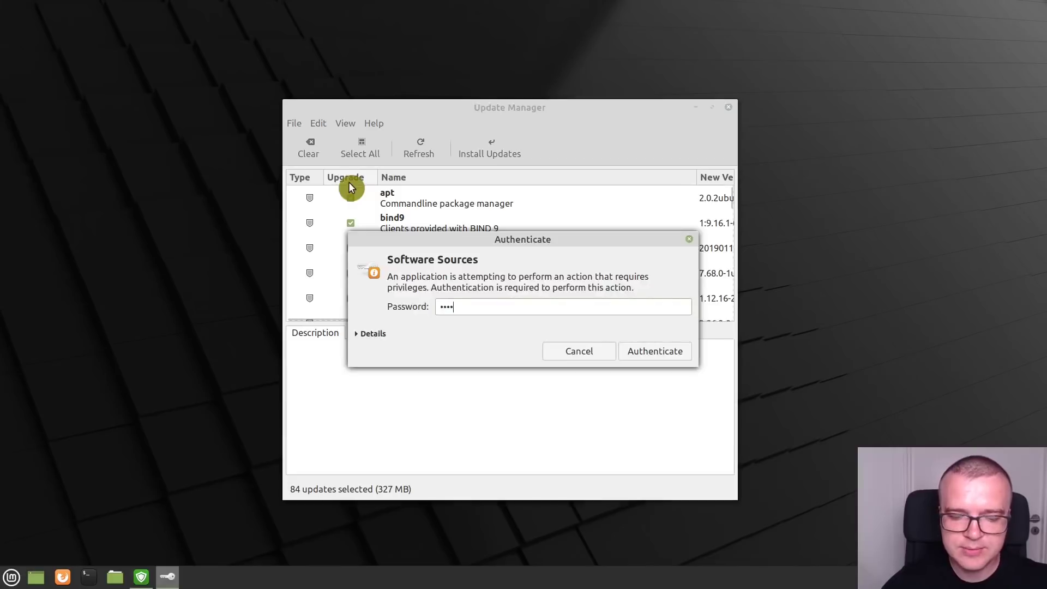
key(Return)
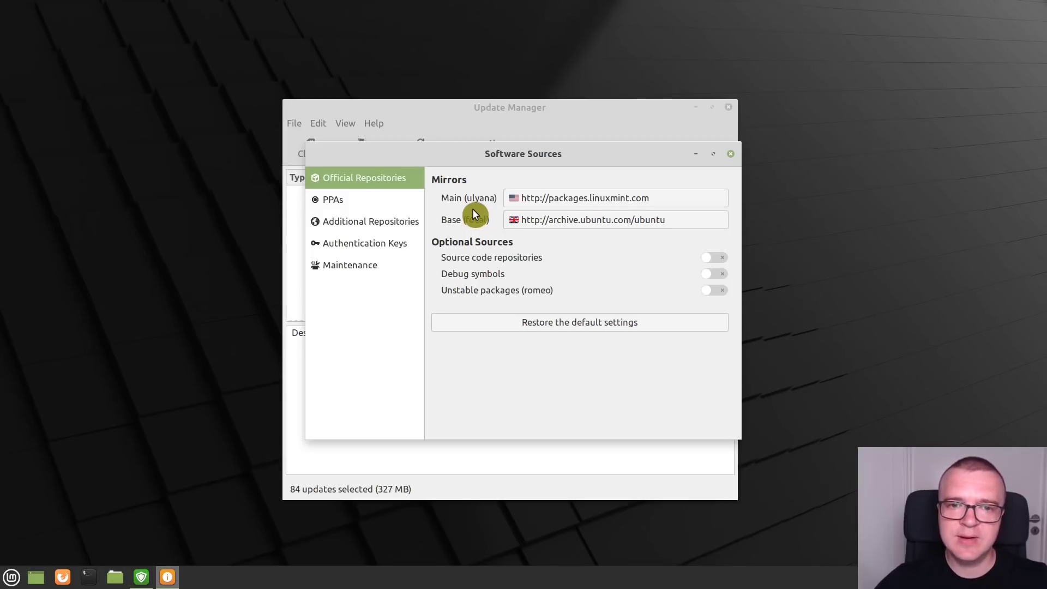
click(520, 201)
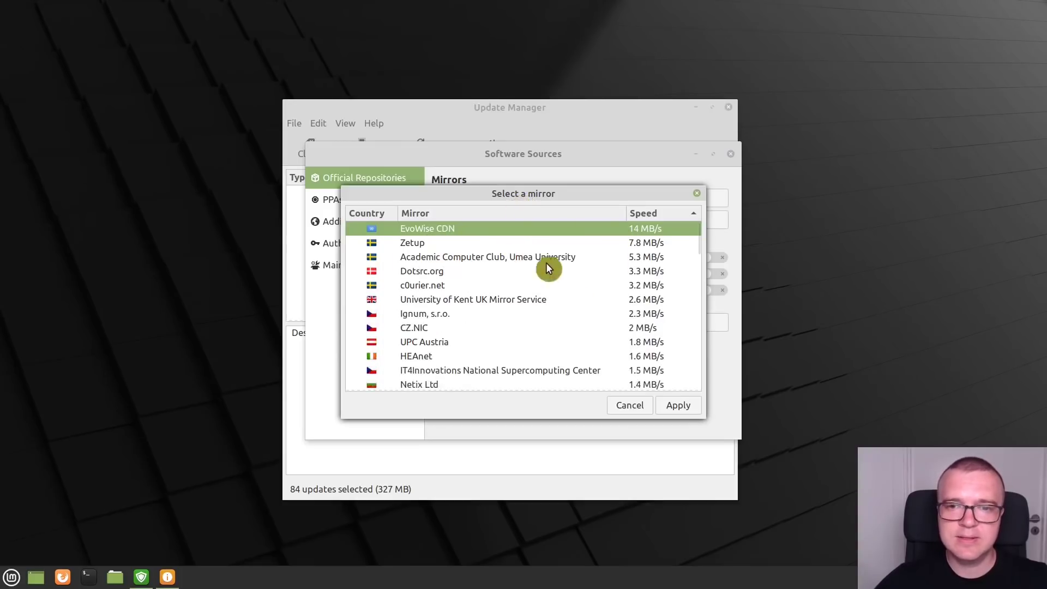
click(680, 409)
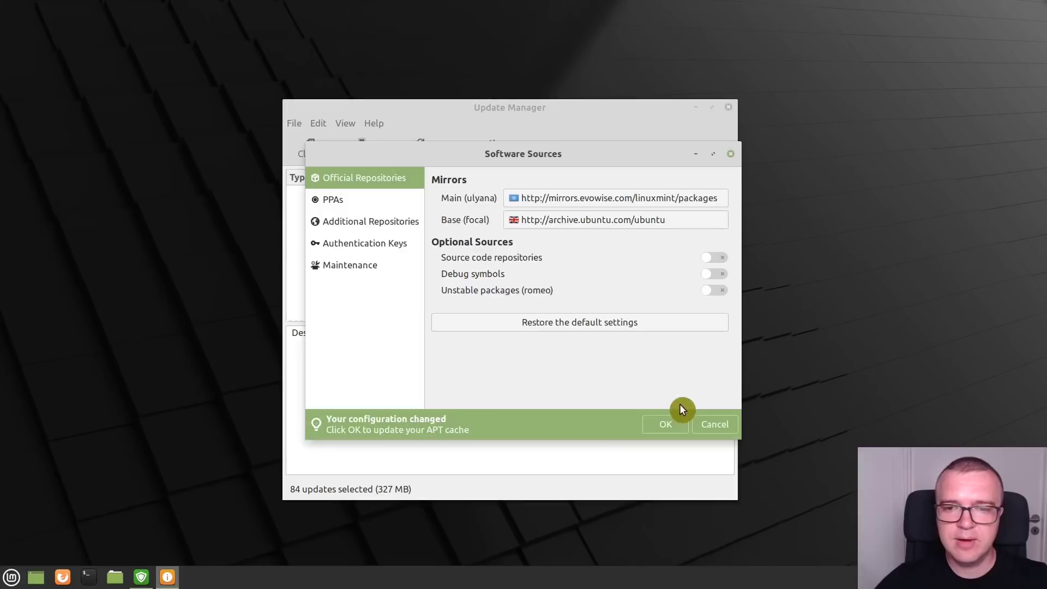
click(556, 219)
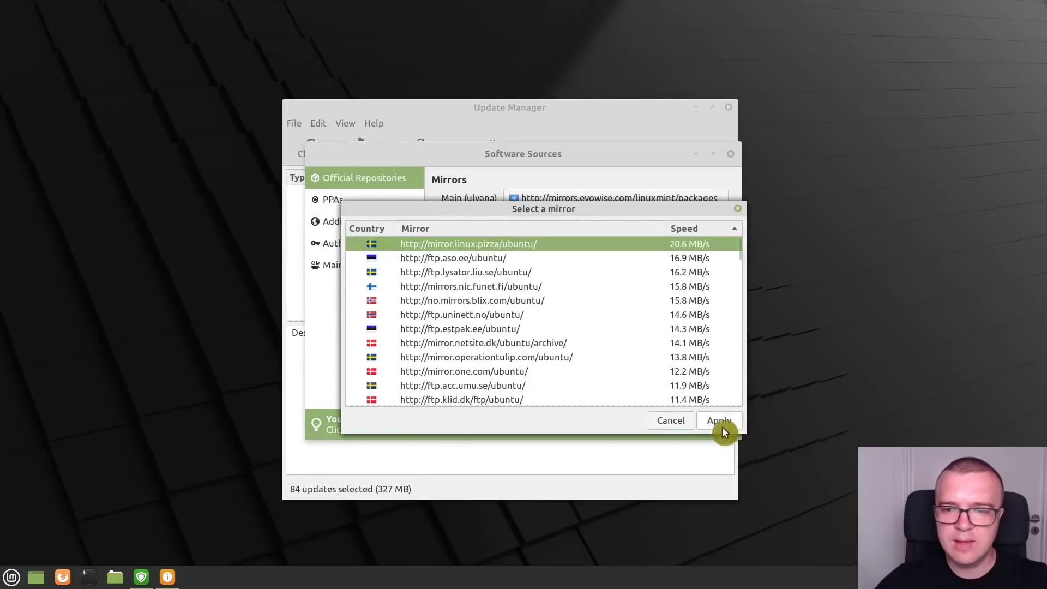
click(720, 422)
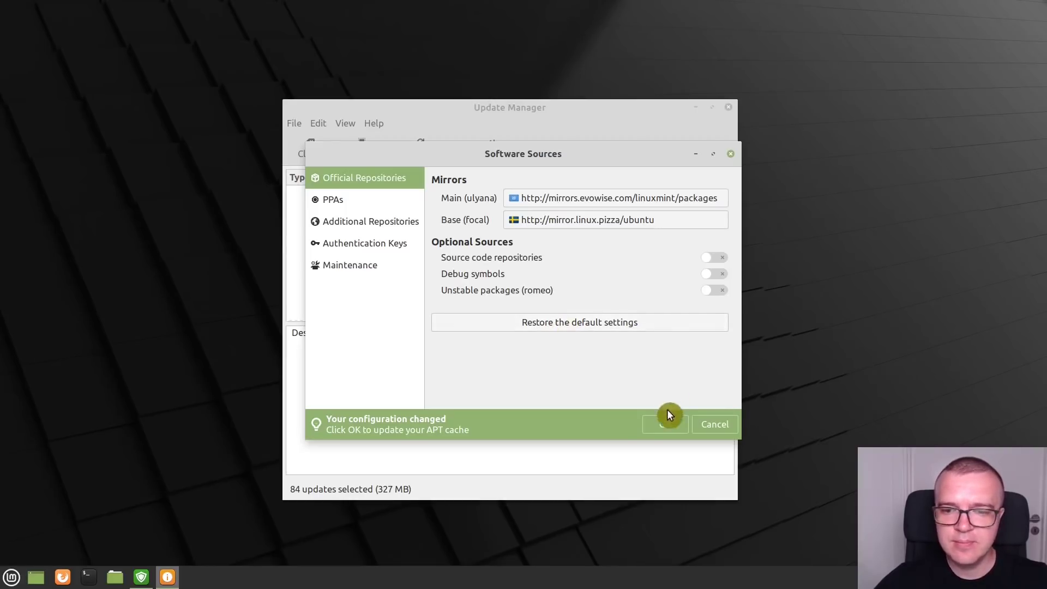
click(668, 423)
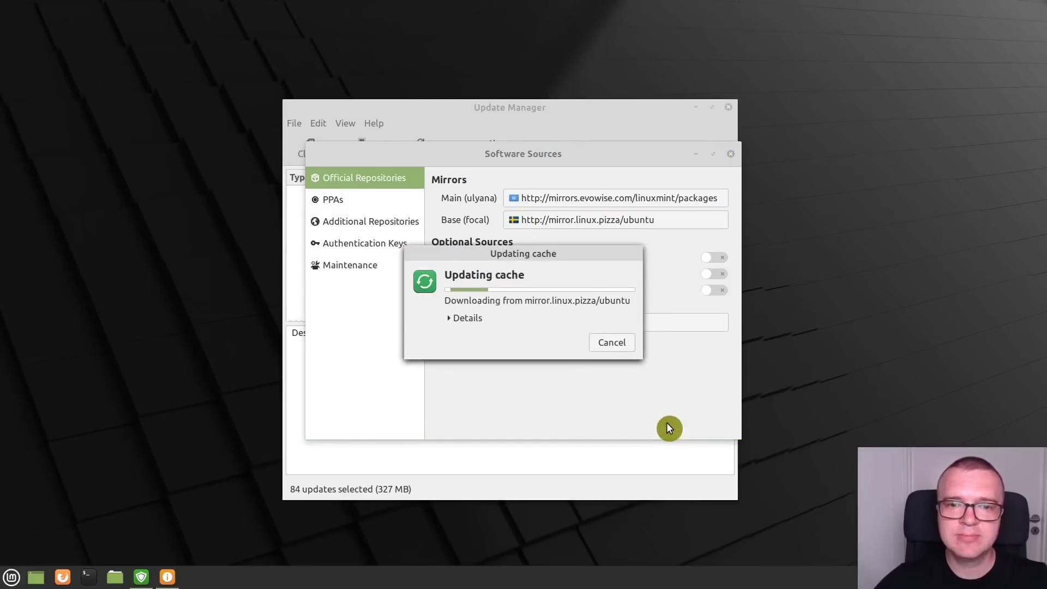
click(734, 158)
Set the recurring automatic refresh of the update list to every 1 day and 0 hours.
click(345, 125)
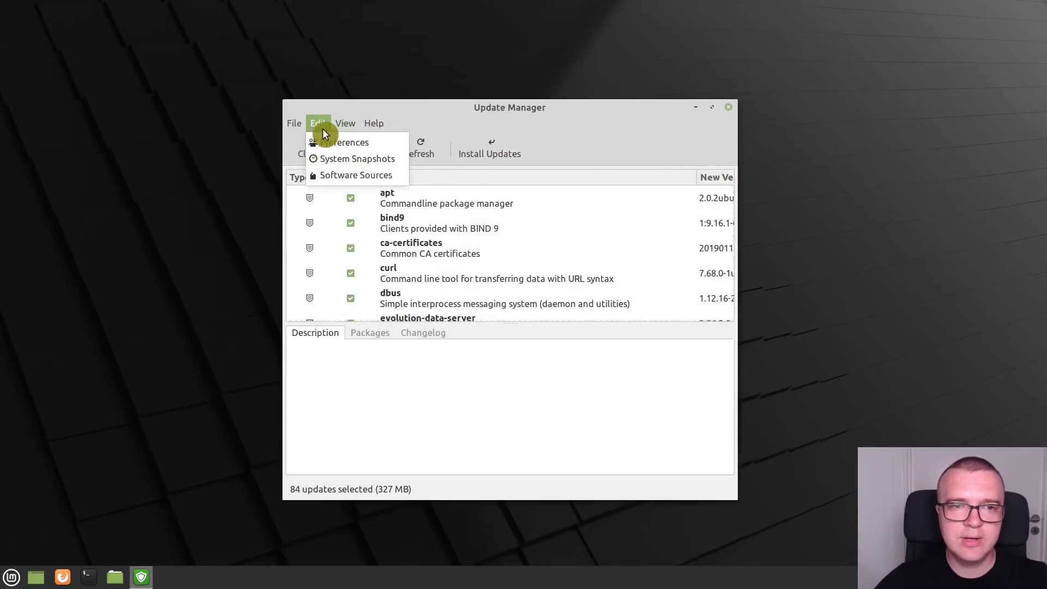
click(322, 139)
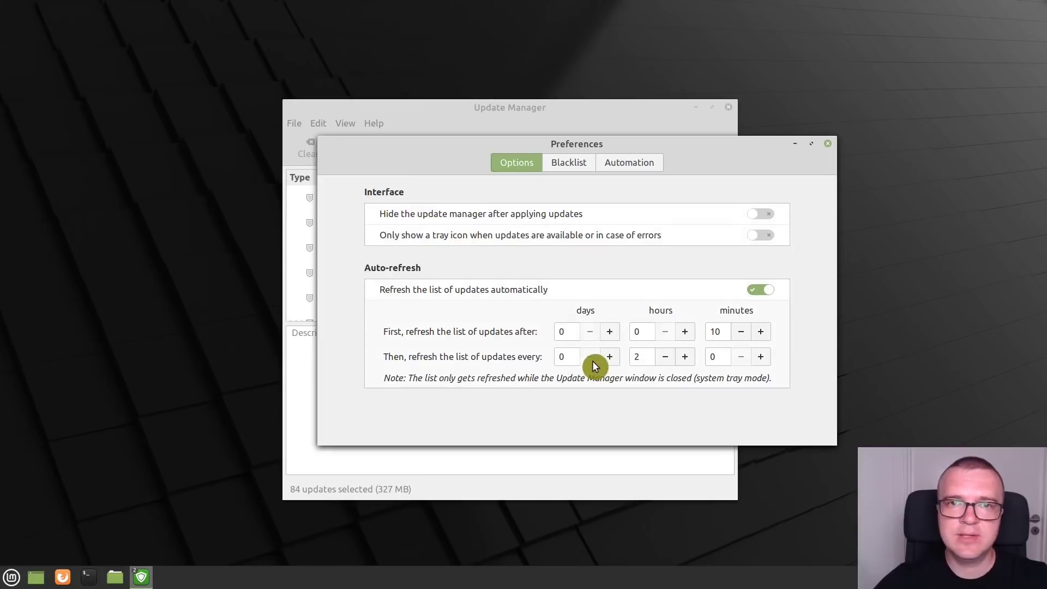
double_click(646, 358)
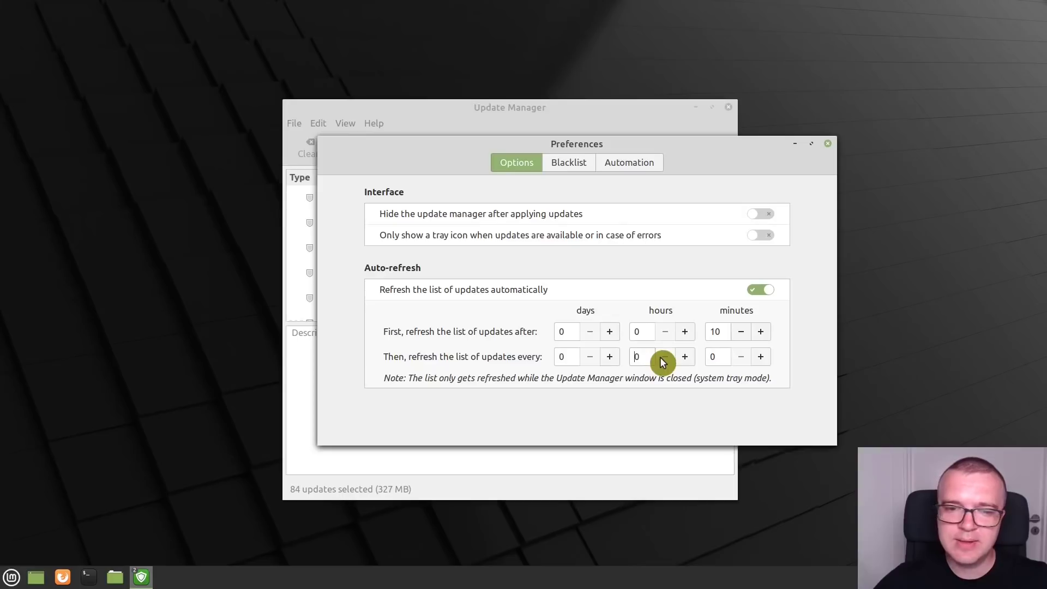
click(611, 358)
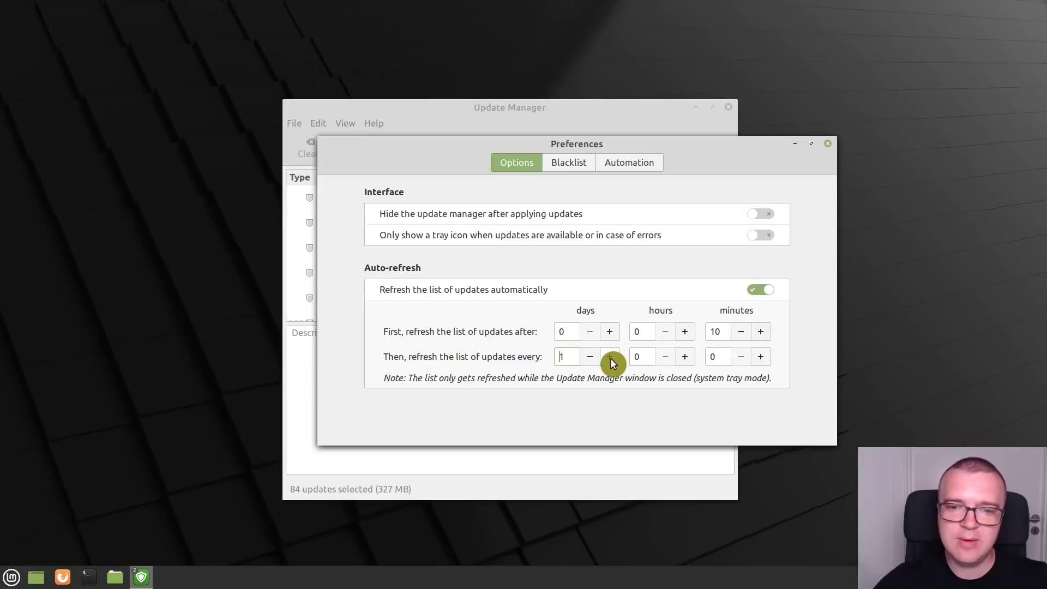
click(828, 144)
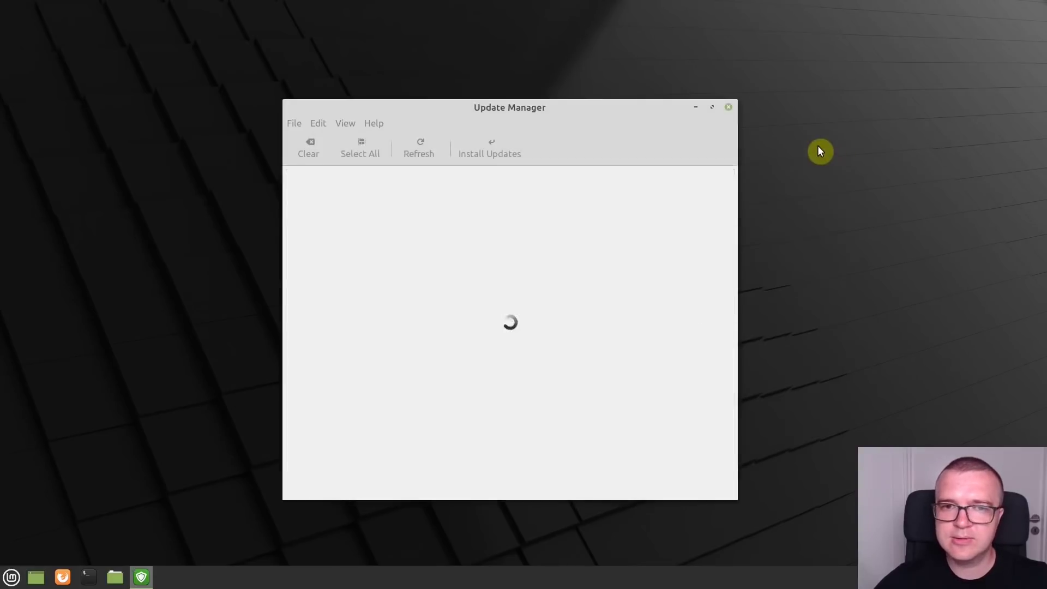
Refresh the list of updates and install all selected updates.
click(437, 156)
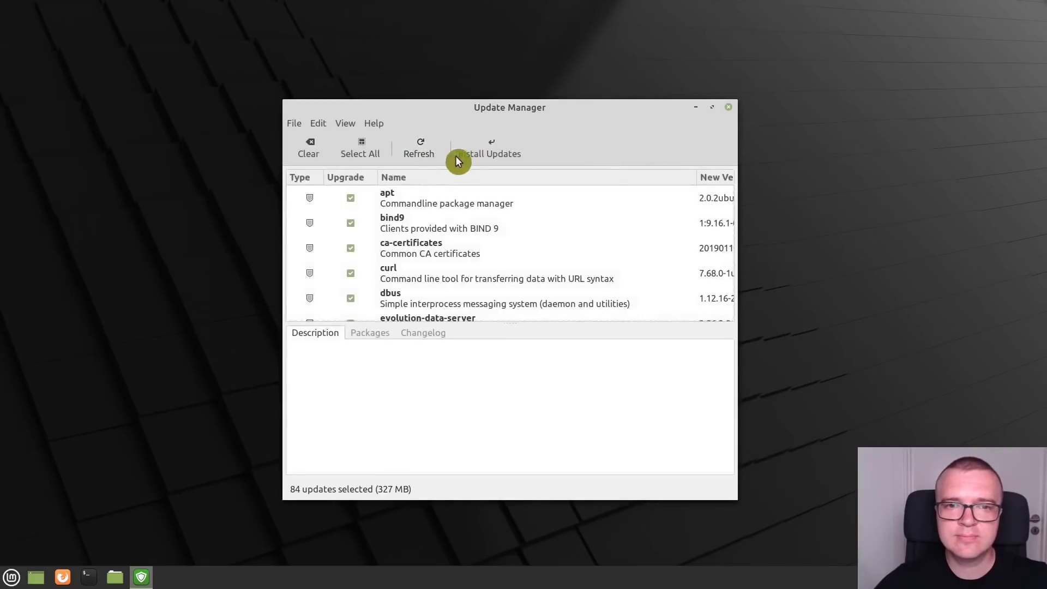
click(492, 154)
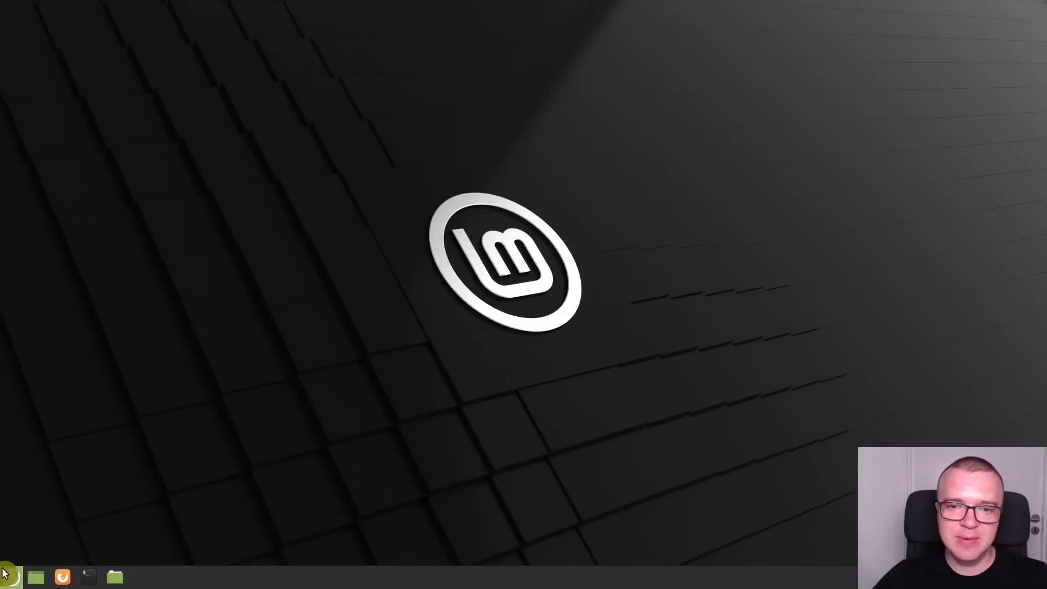
Open the Driver Manager and authenticate with the account password.
click(10, 579)
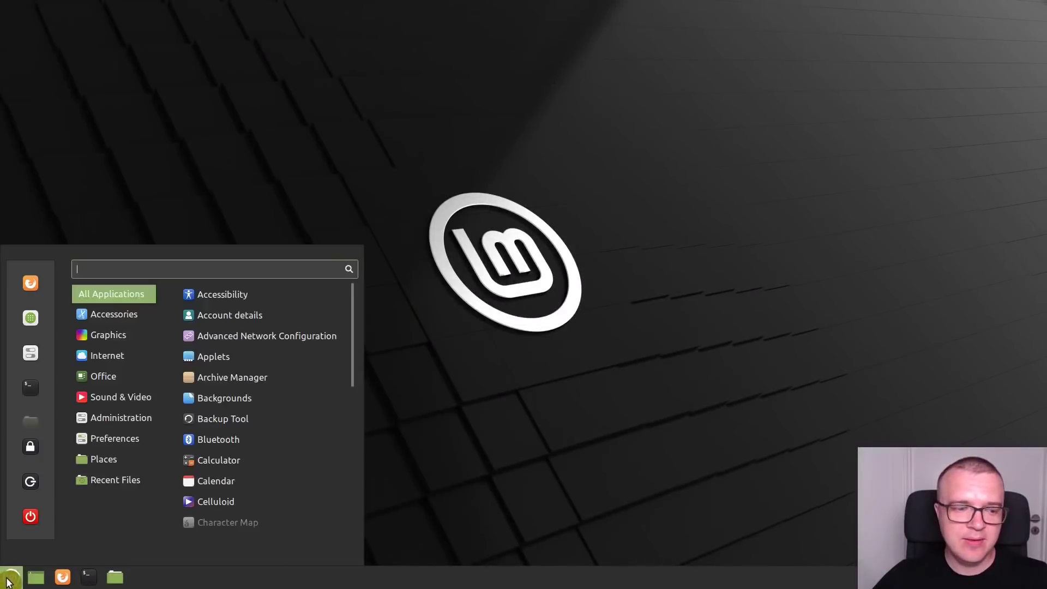
text(driver)
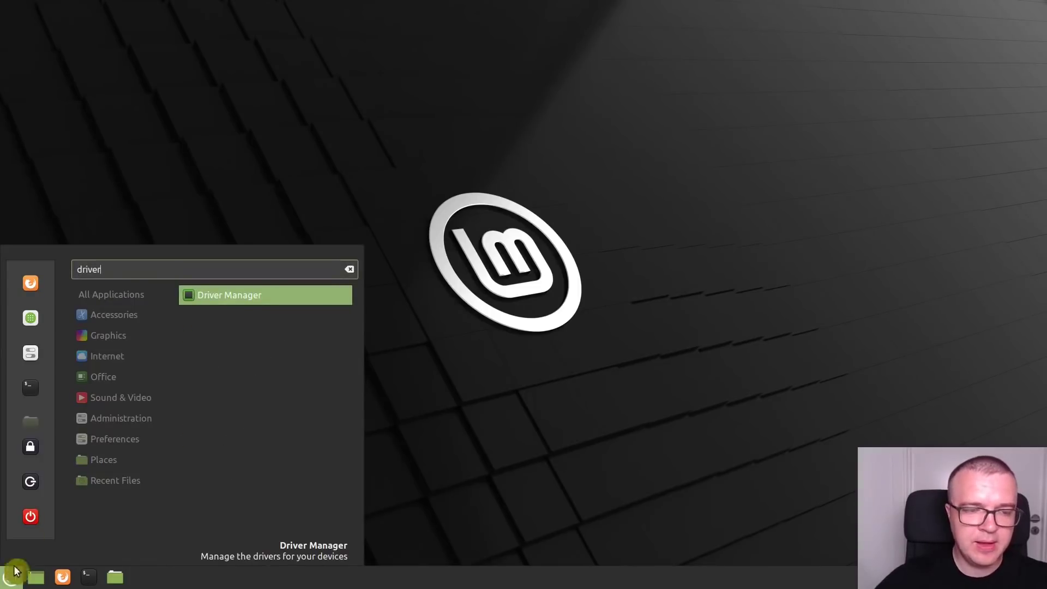
click(251, 300)
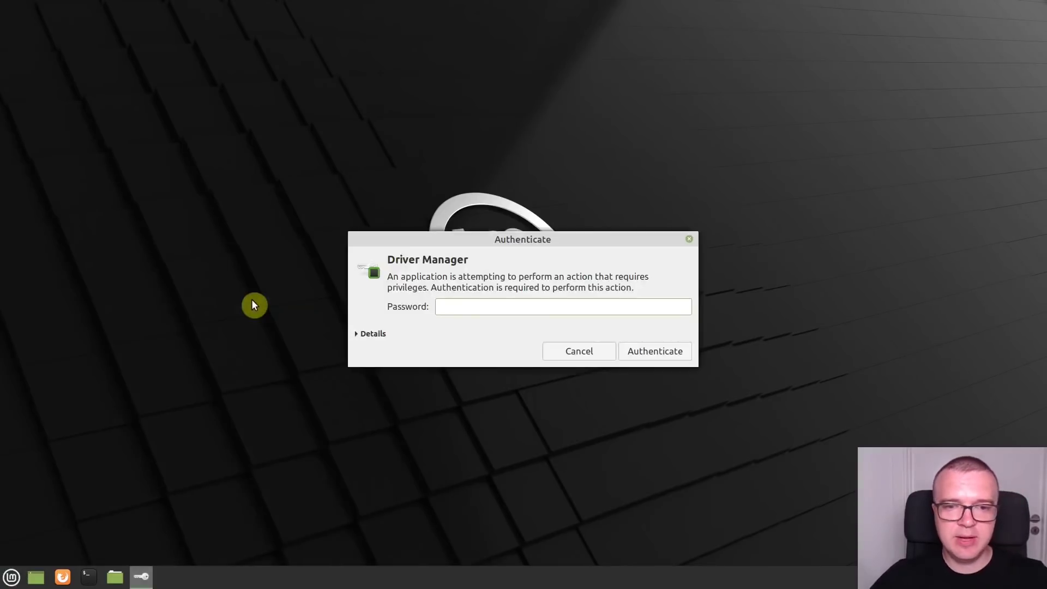
text(••••)
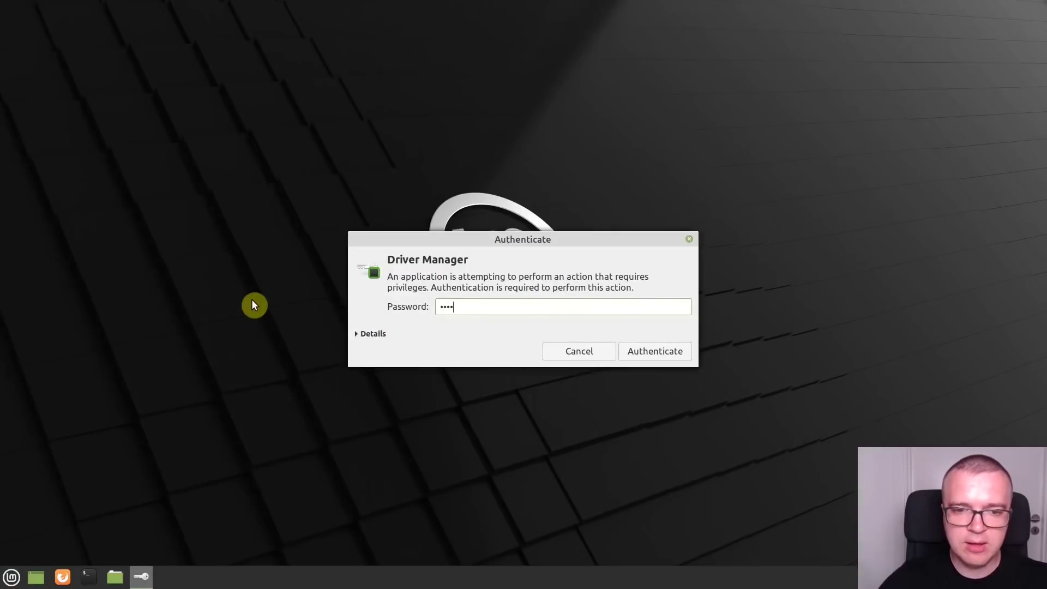
key(Return)
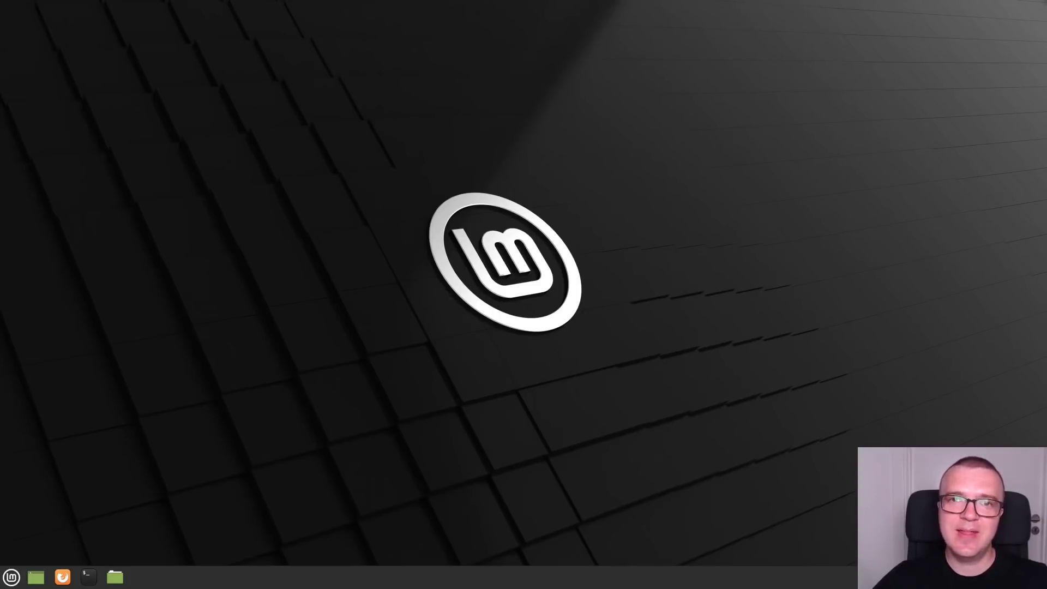
Open the Display settings from System Settings.
click(12, 575)
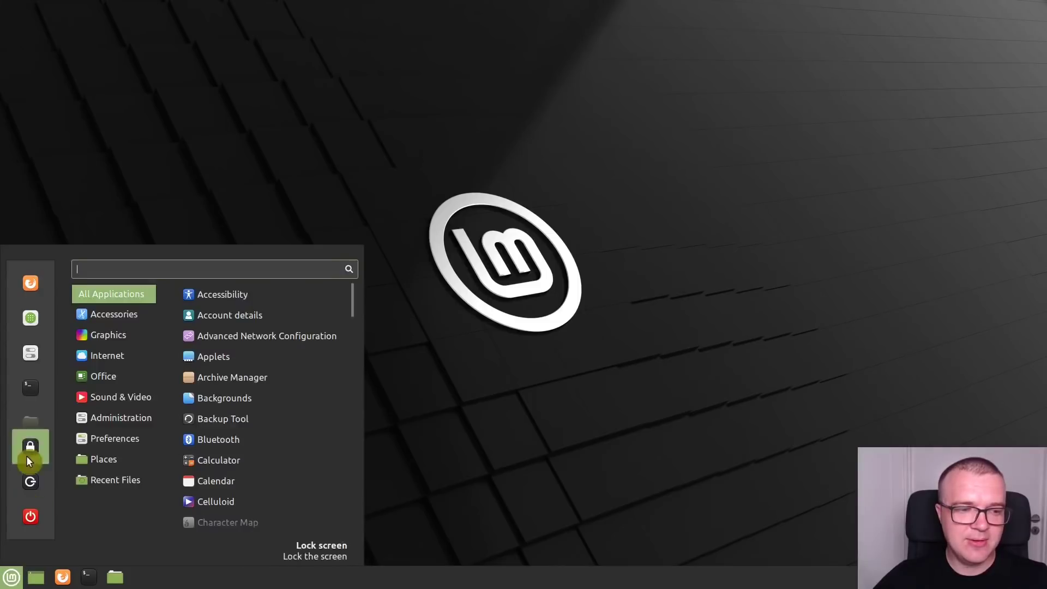
click(28, 356)
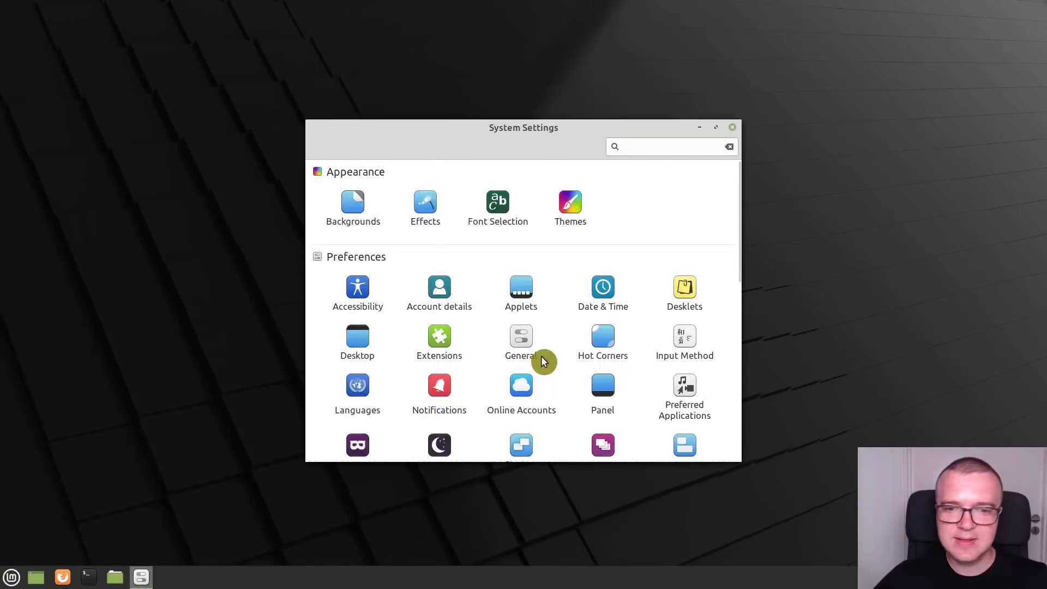
scroll(541, 356, down, 6)
click(602, 219)
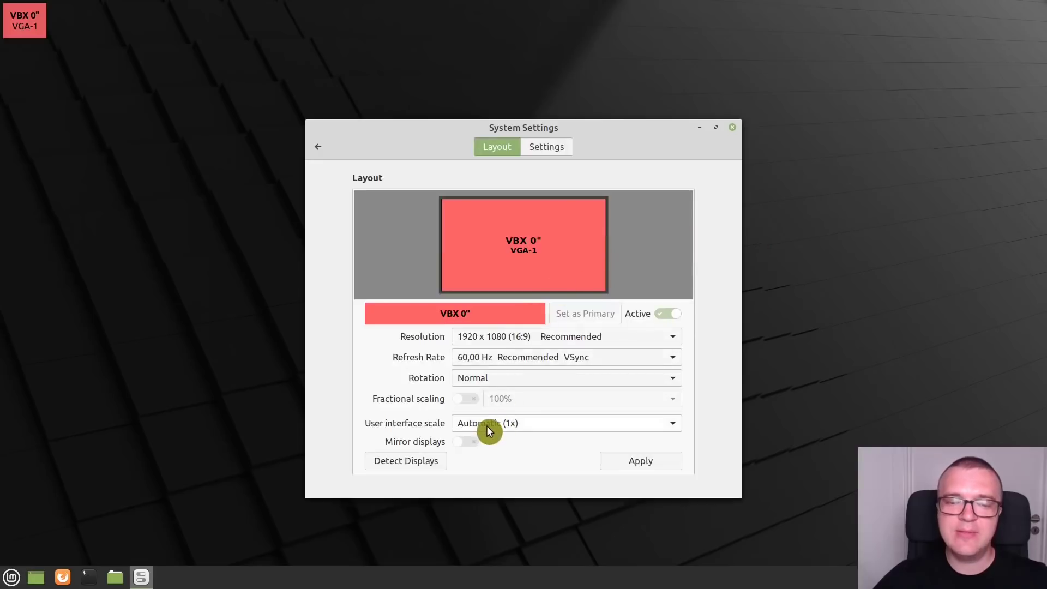
Try the Normal user interface scale and fractional scaling, and return the interface scale to Automatic (1x).
mouse_move(487, 425)
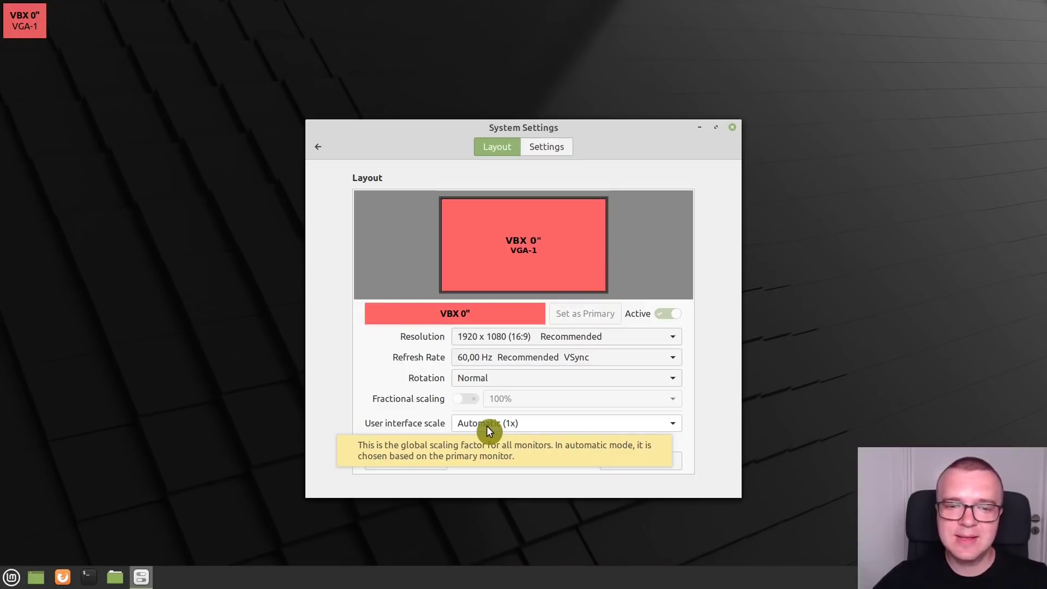
click(486, 425)
click(490, 444)
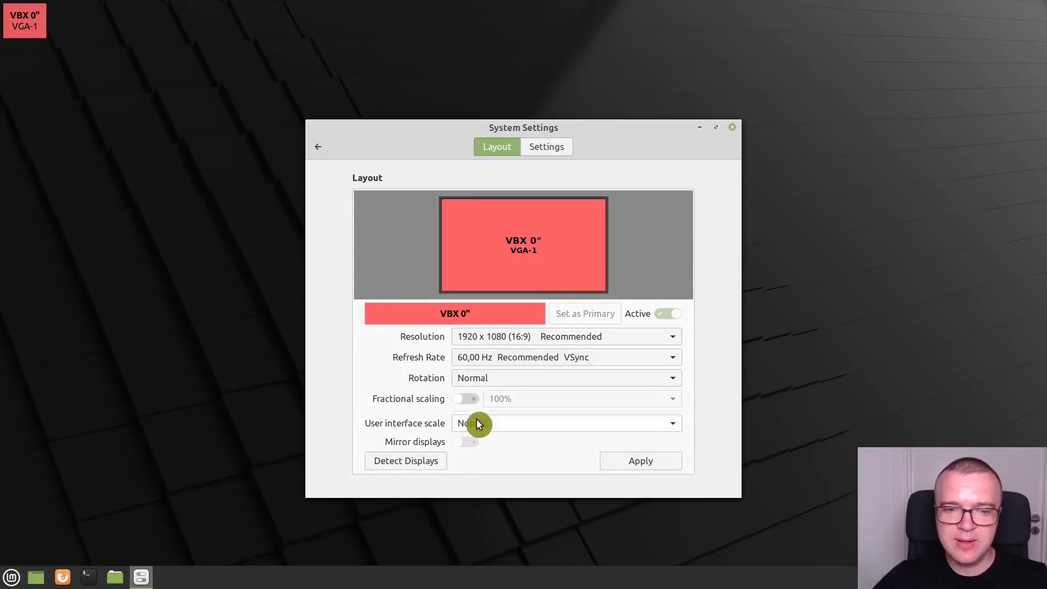
click(464, 399)
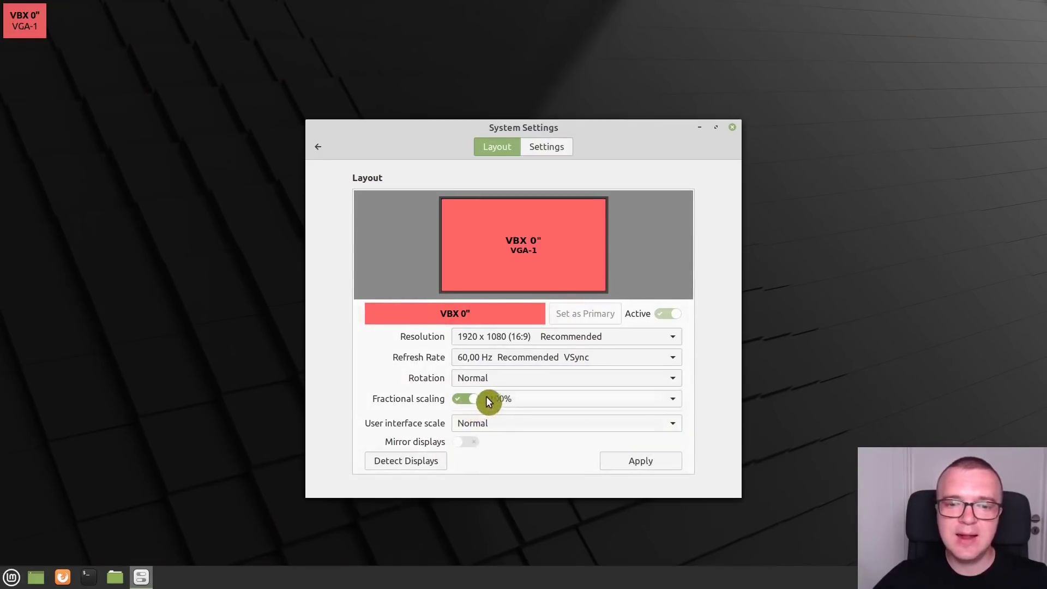
click(509, 401)
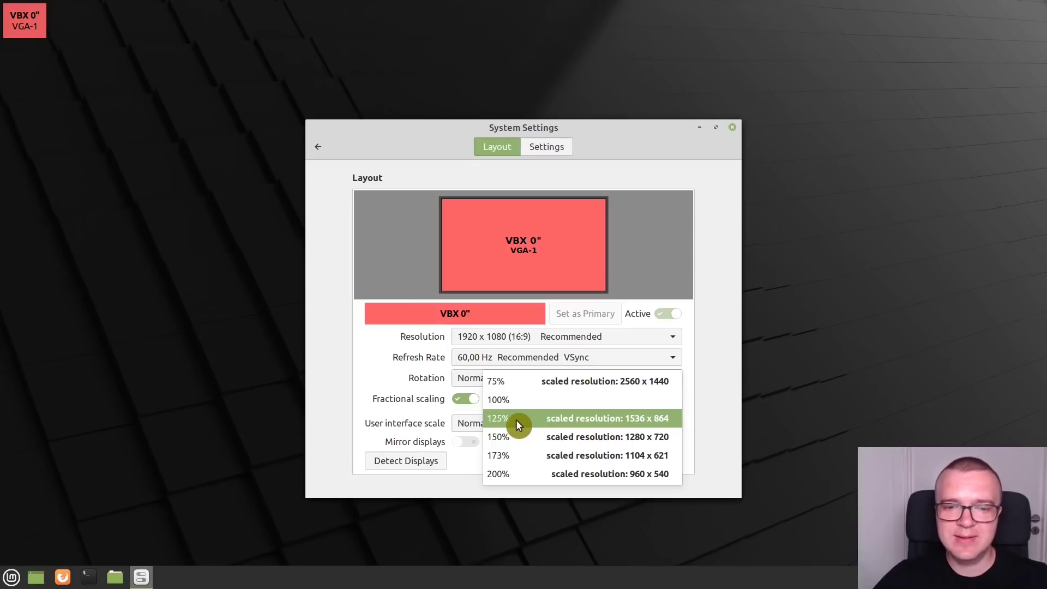
click(465, 398)
click(462, 398)
click(470, 423)
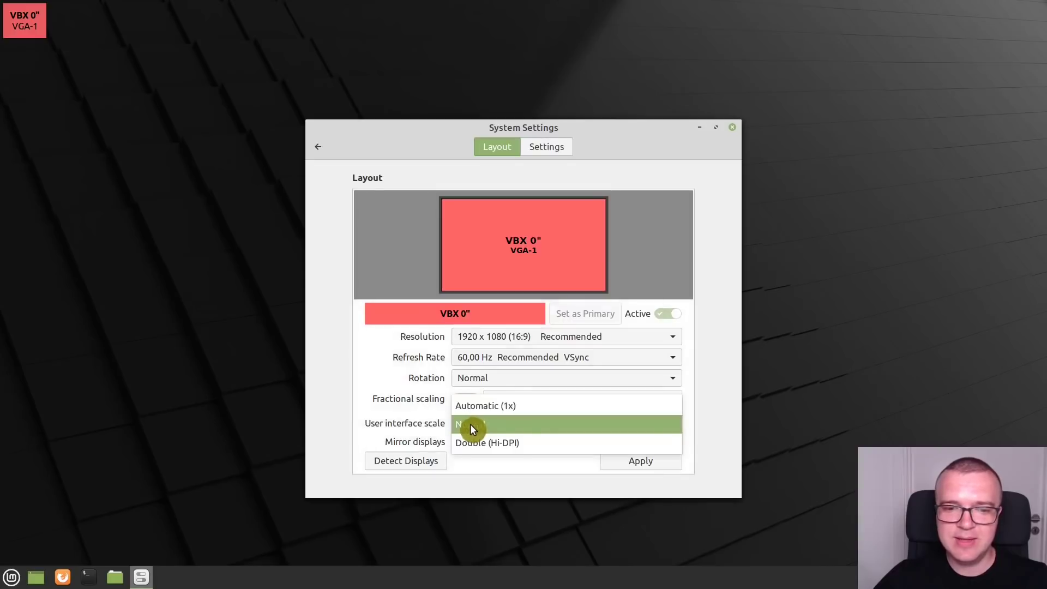
click(482, 407)
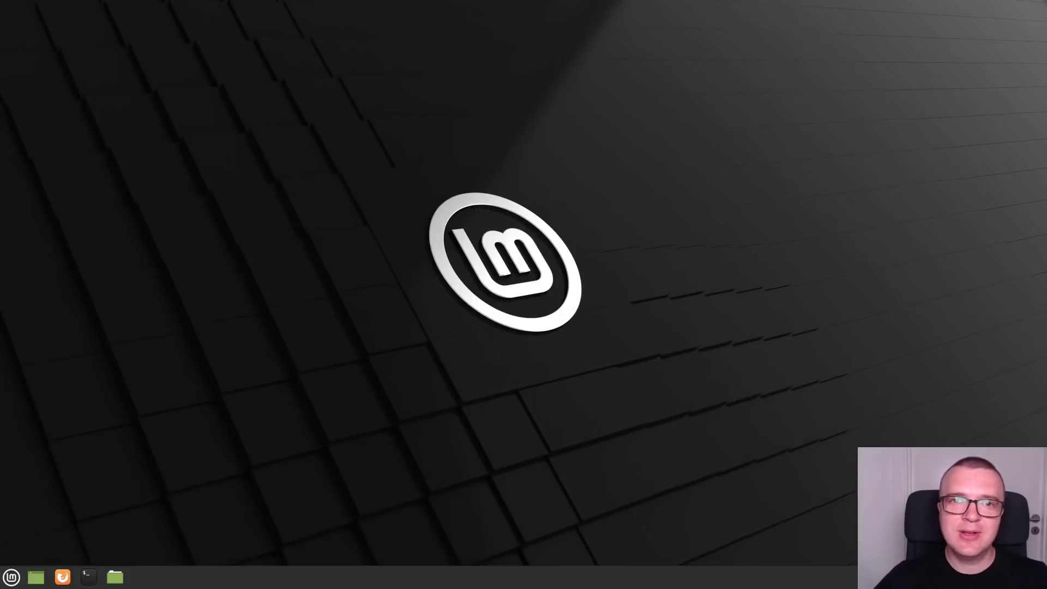
Install the multimedia codecs package mint-meta-codecs, accepting the additional software removal and authenticating with the account password.
click(11, 577)
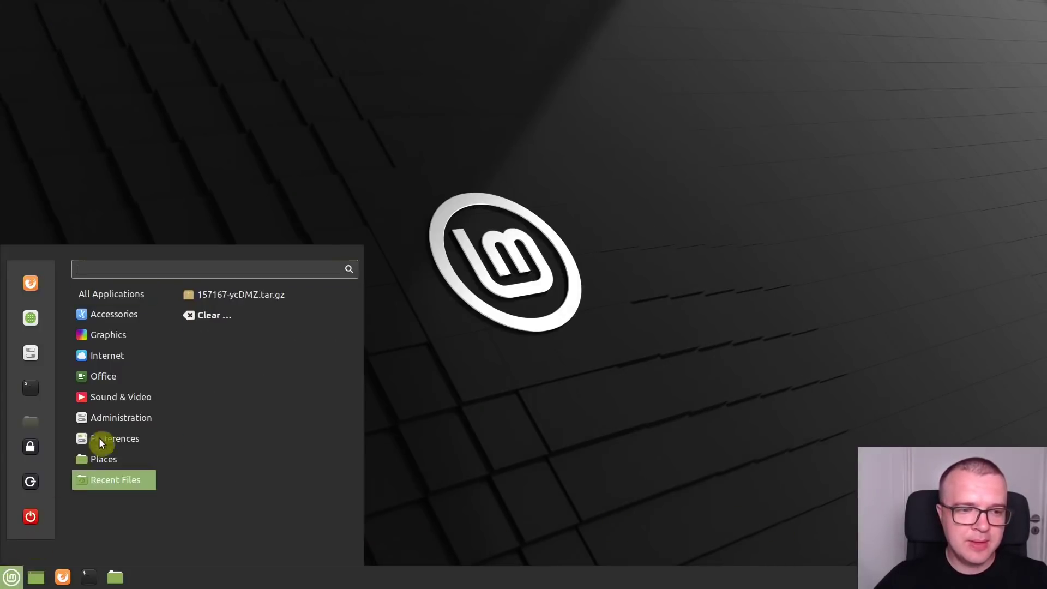
mouse_move(129, 400)
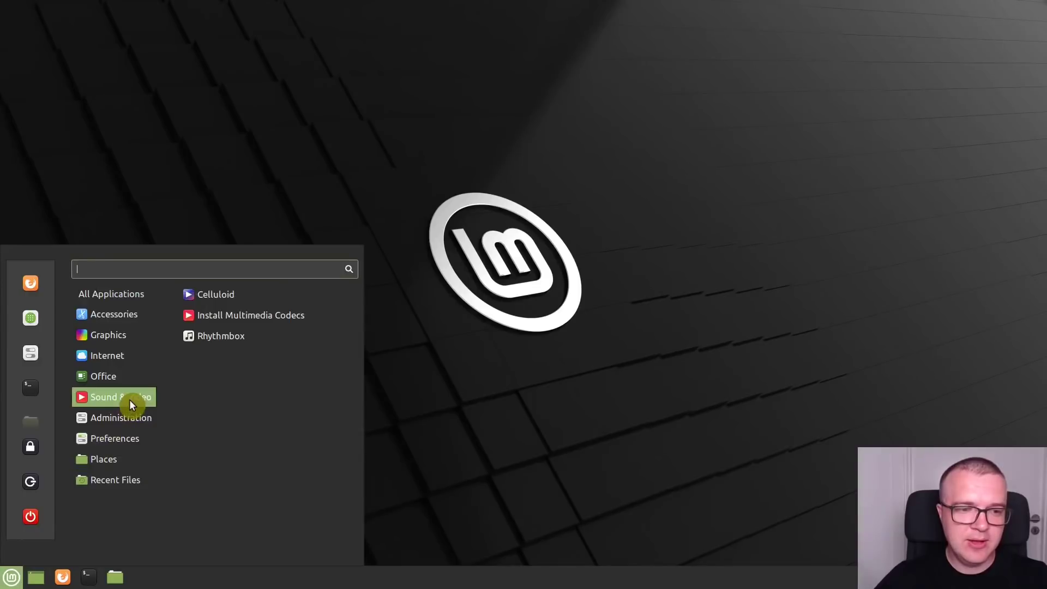
click(250, 319)
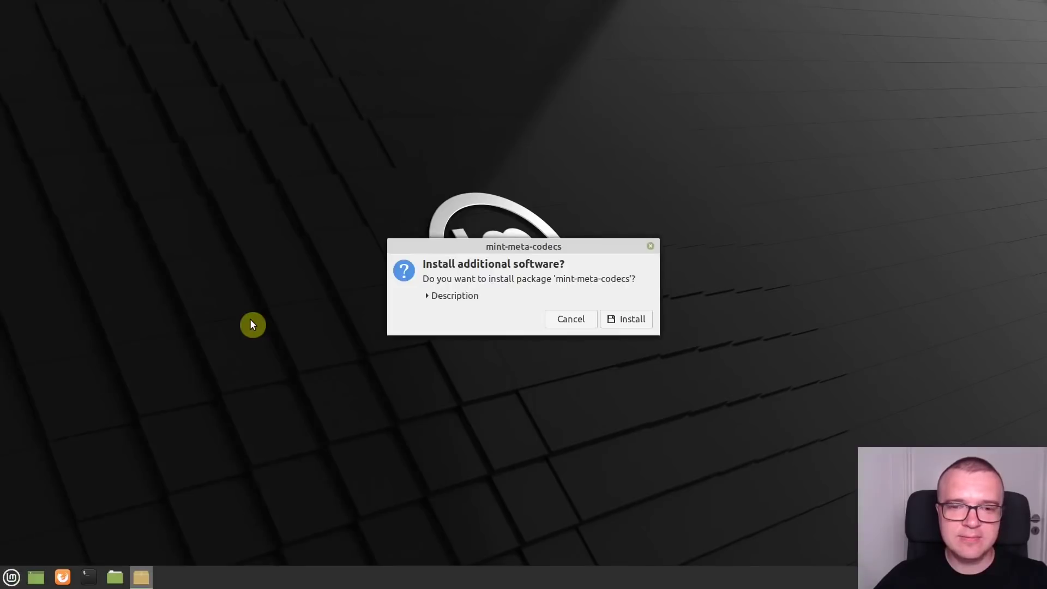
click(632, 322)
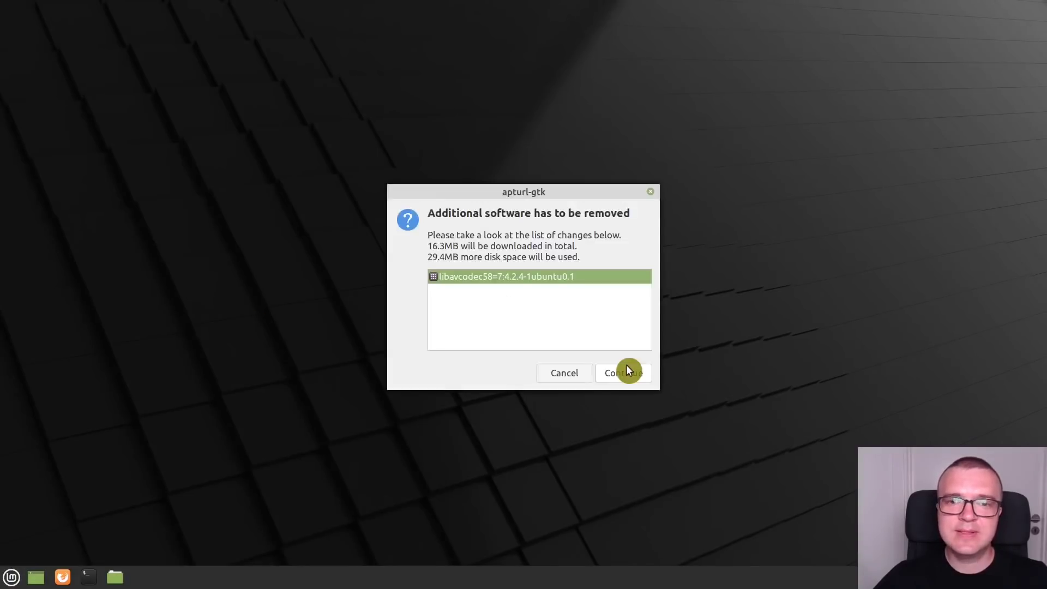
click(619, 376)
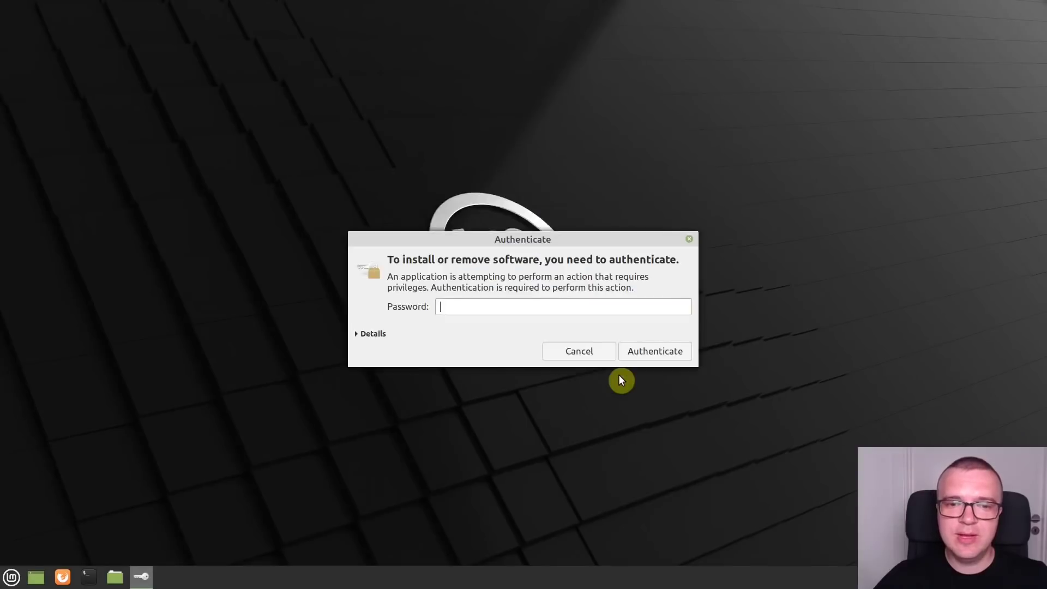
text(****)
key(Return)
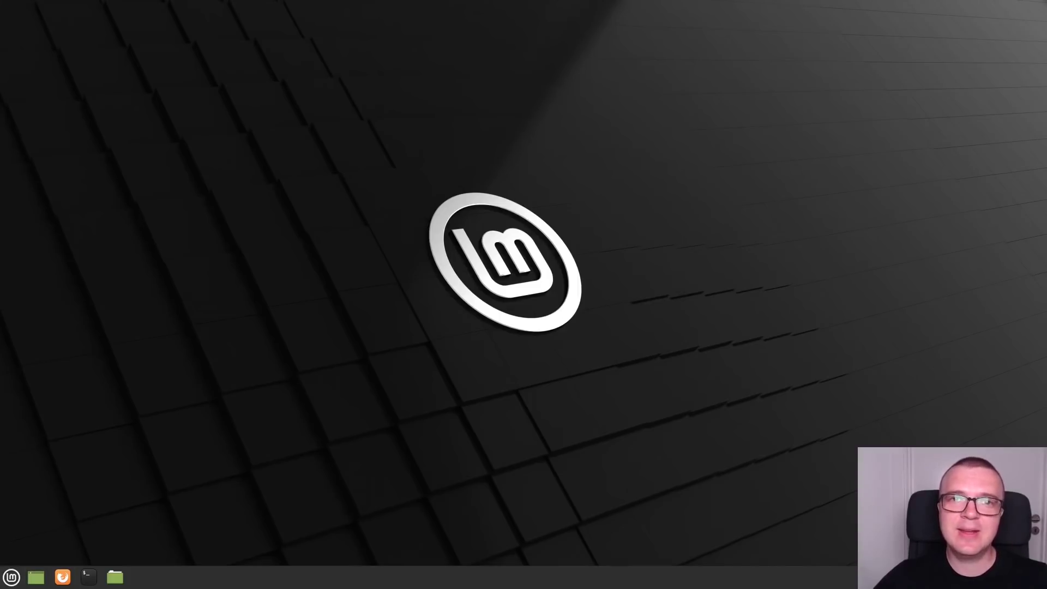
Open the Synaptic Package Manager and authenticate with the account password.
click(10, 578)
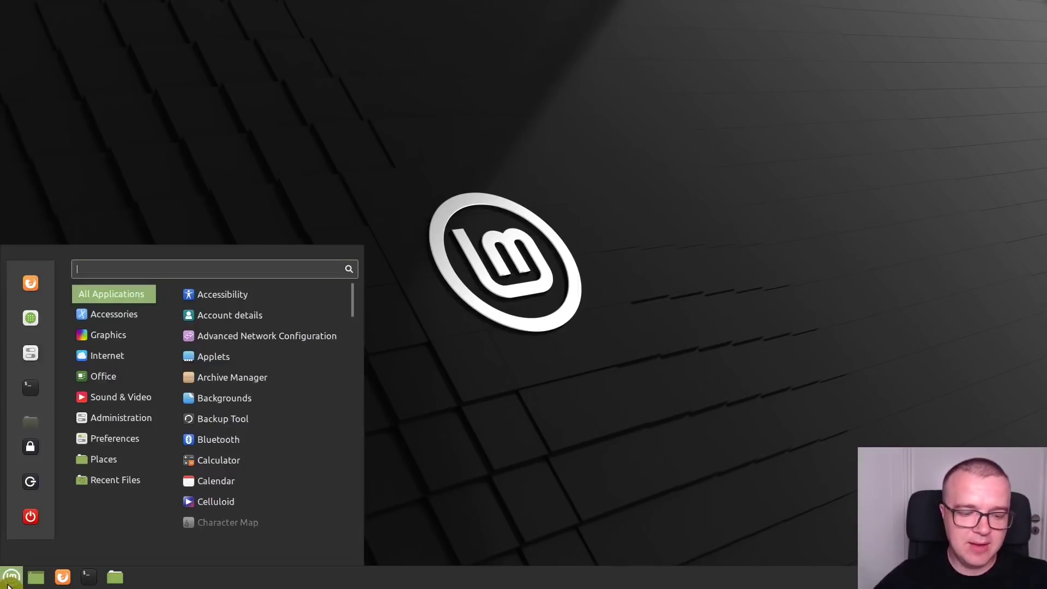
text(syna)
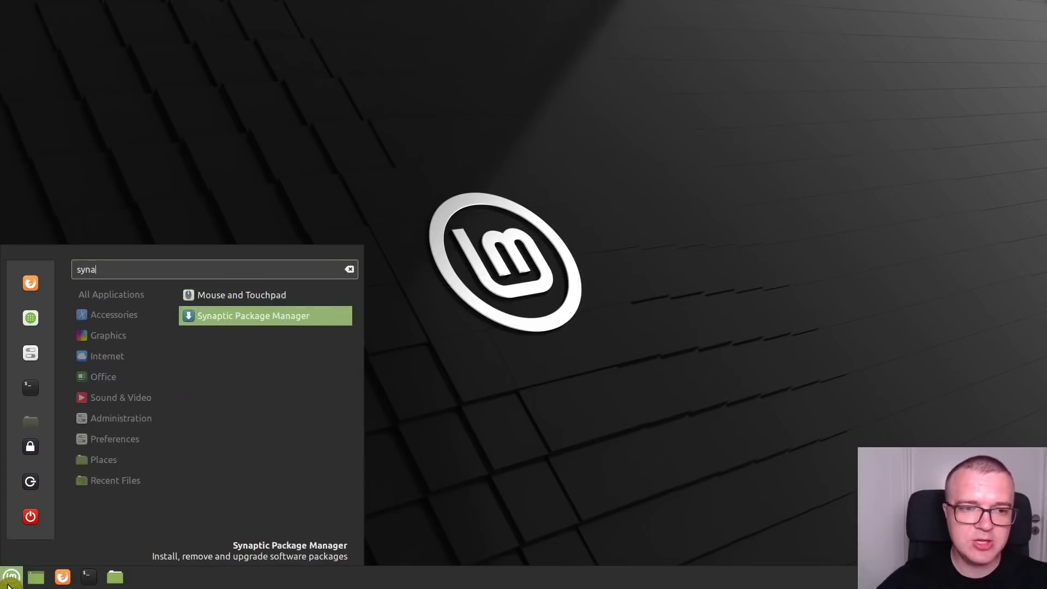
key(Return)
text(****)
key(Return)
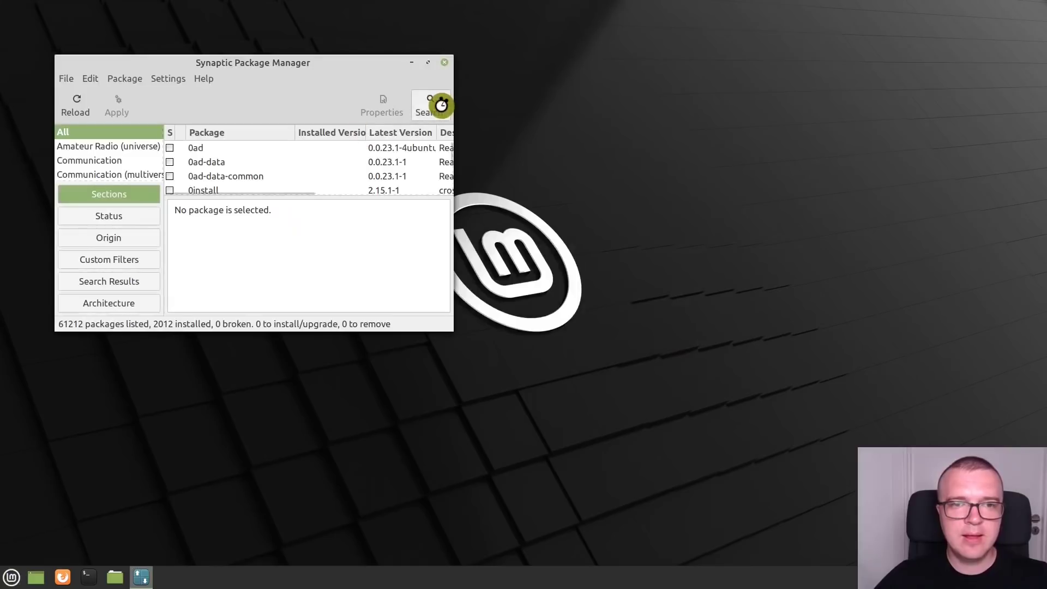
Search the packages for mscorefont and mark ttf-mscorefonts-installer for installation together with its additional required changes.
click(438, 107)
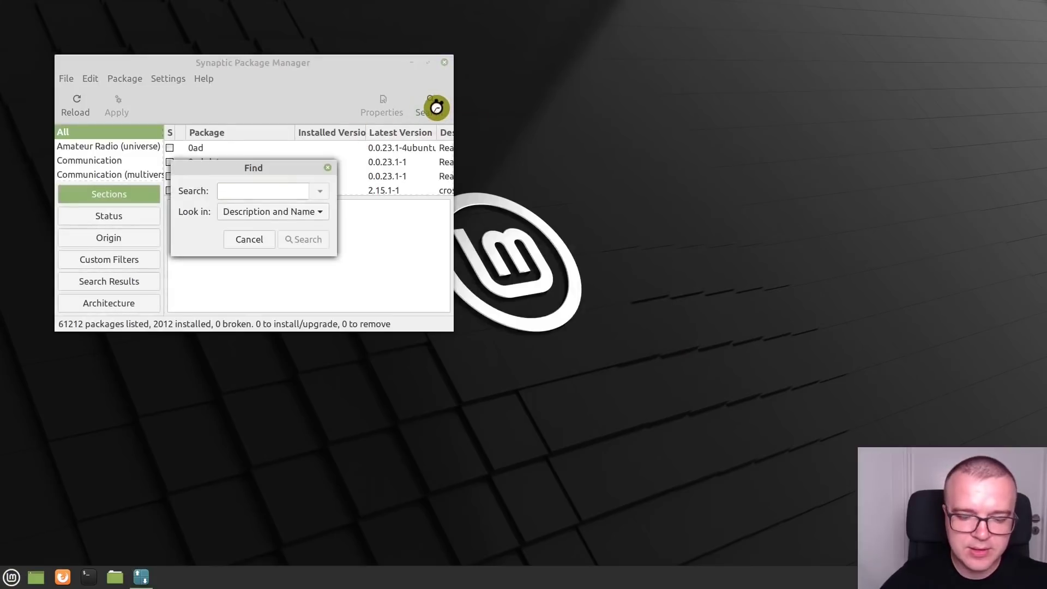
text(mscorefont)
key(Return)
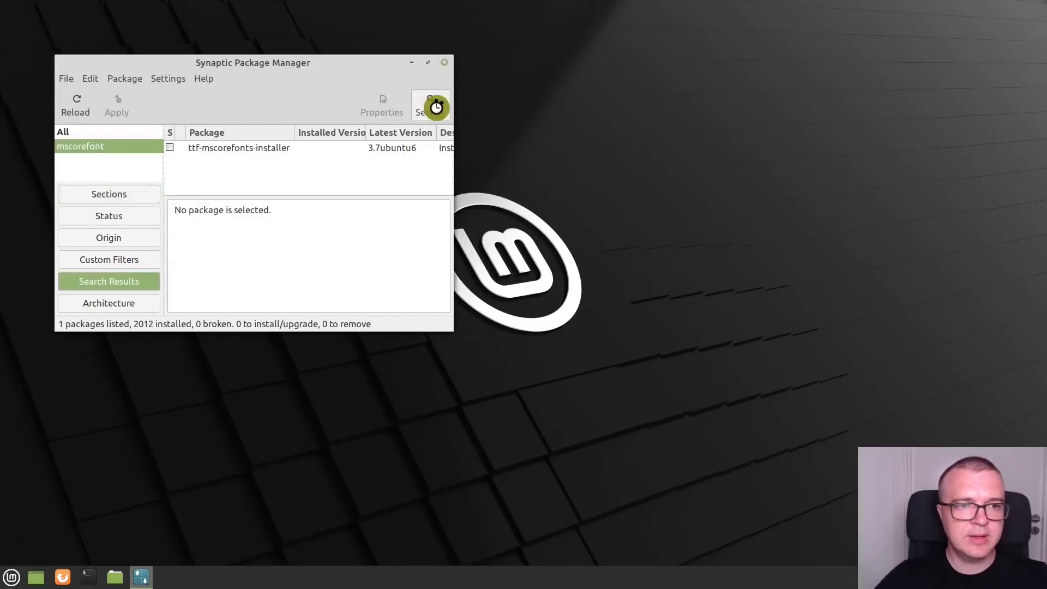
click(231, 148)
right_click(232, 148)
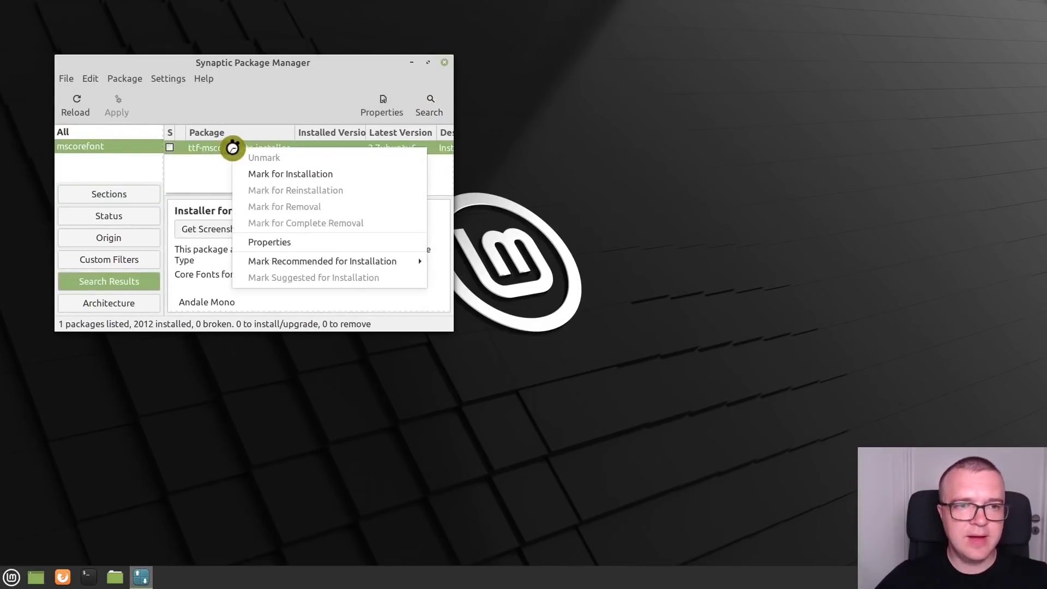
click(276, 174)
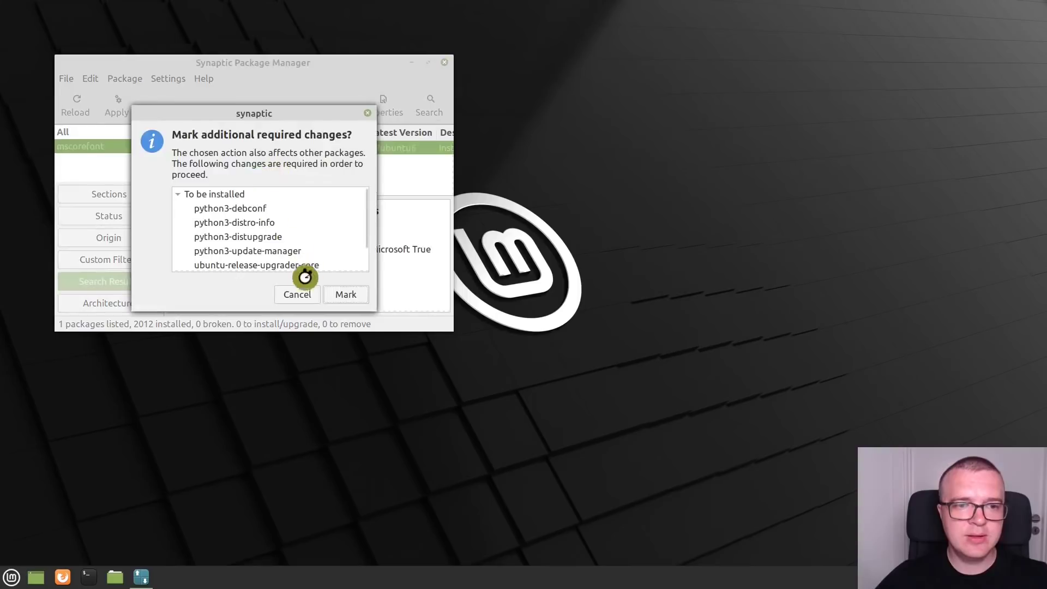
click(343, 295)
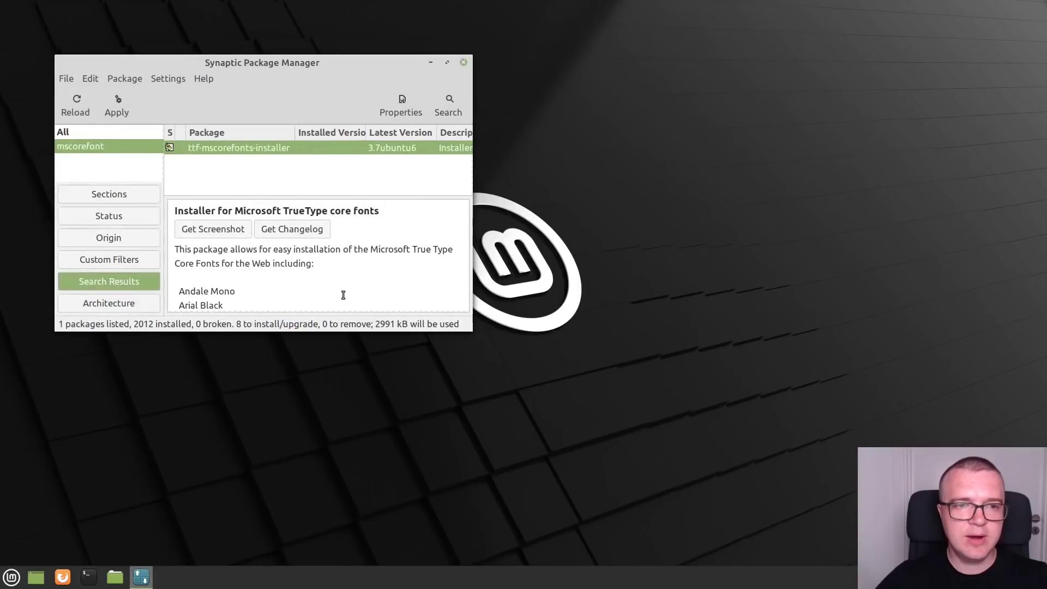
Apply the marked changes to install the Microsoft TrueType core fonts package.
click(122, 107)
click(450, 314)
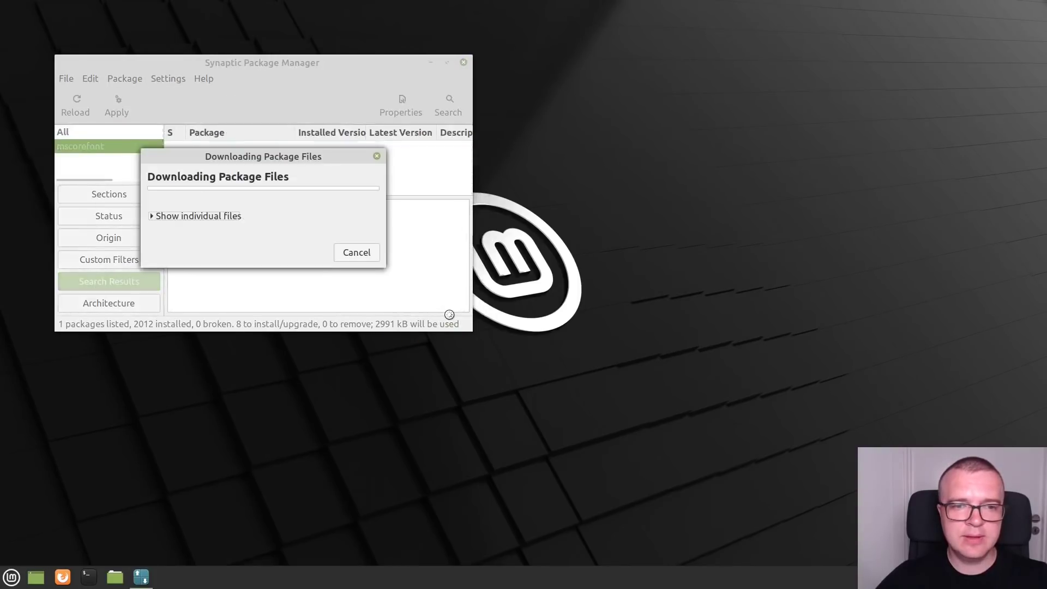
click(540, 365)
click(731, 396)
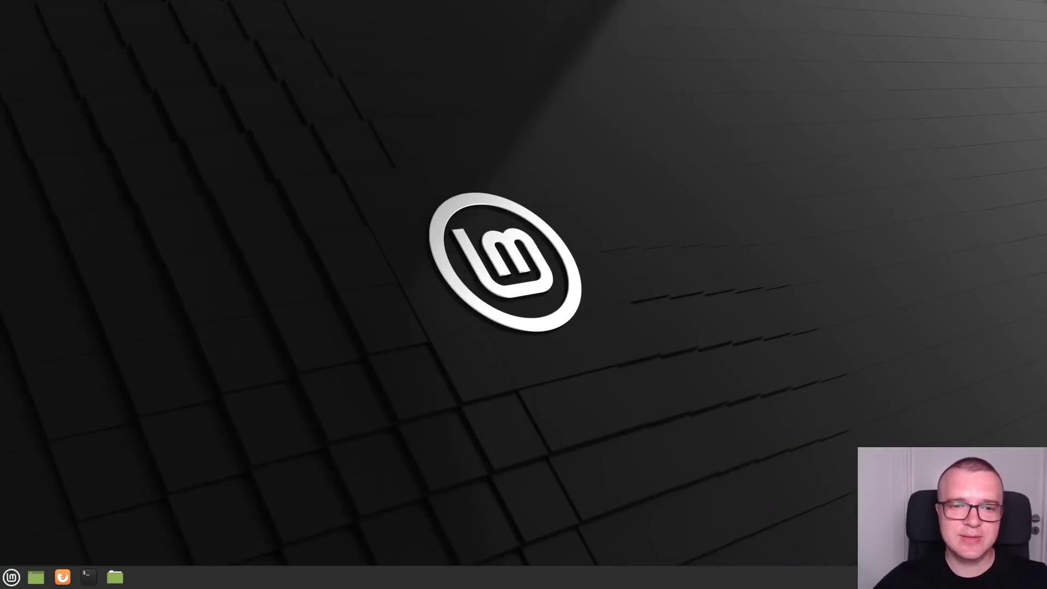
Switch to the Terminal and display the system's swappiness value with cat /proc/sys/vm/swappiness.
click(88, 576)
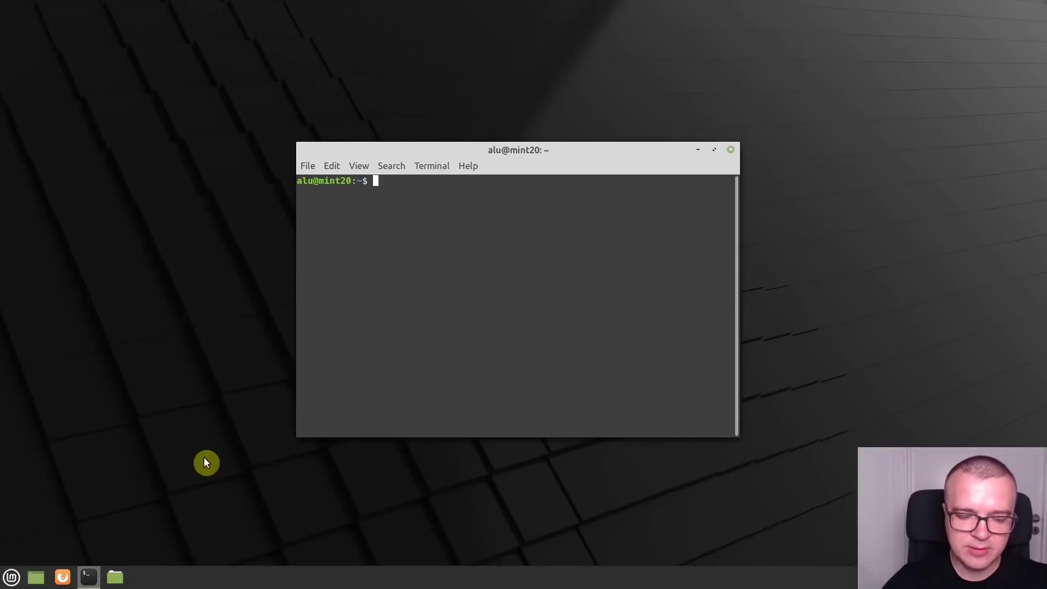
text(cat /proc/)
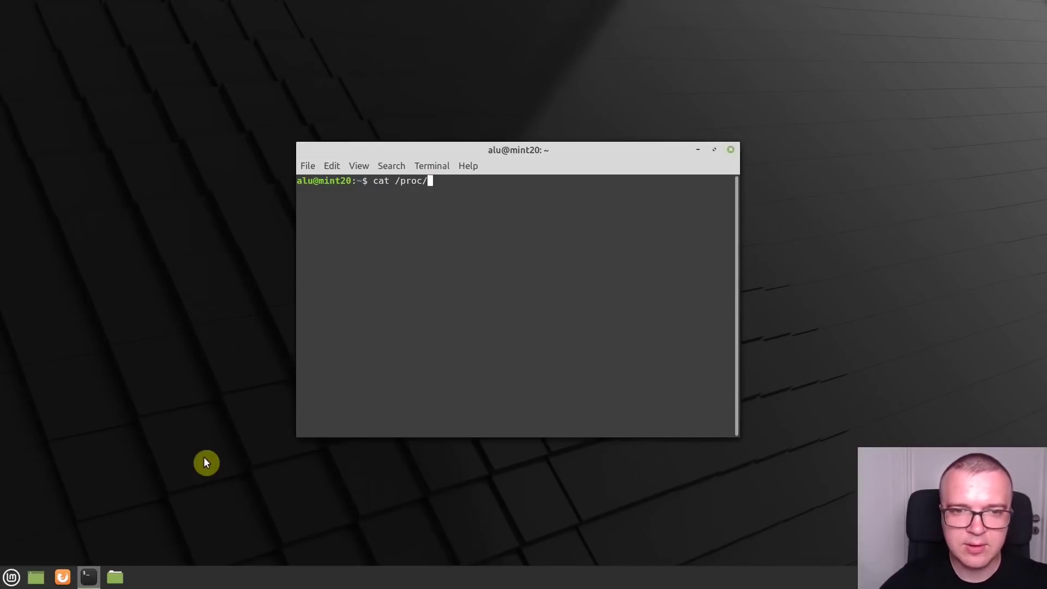
text(sys)
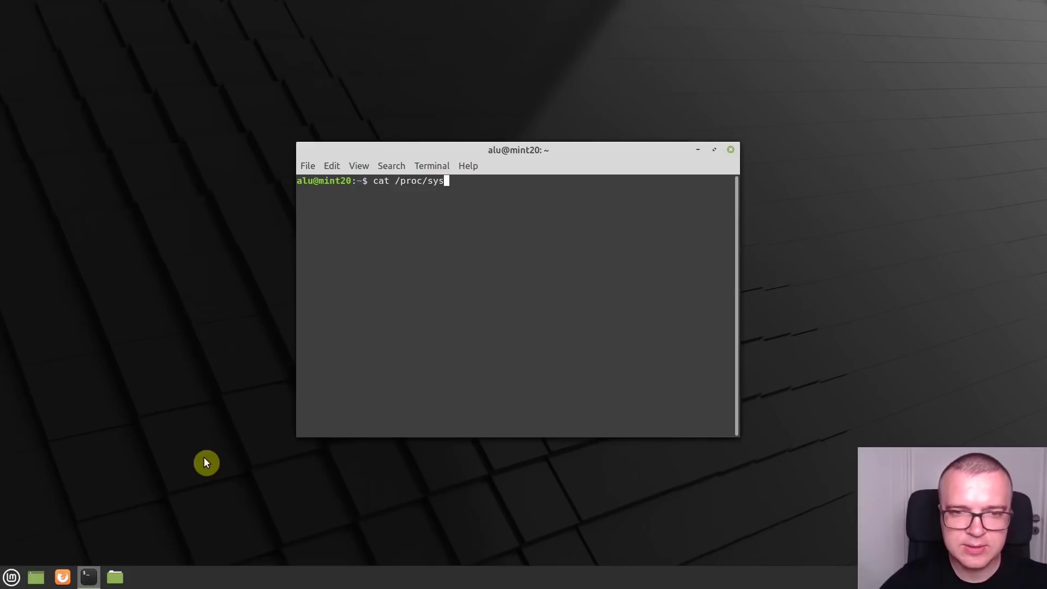
text(/vm/)
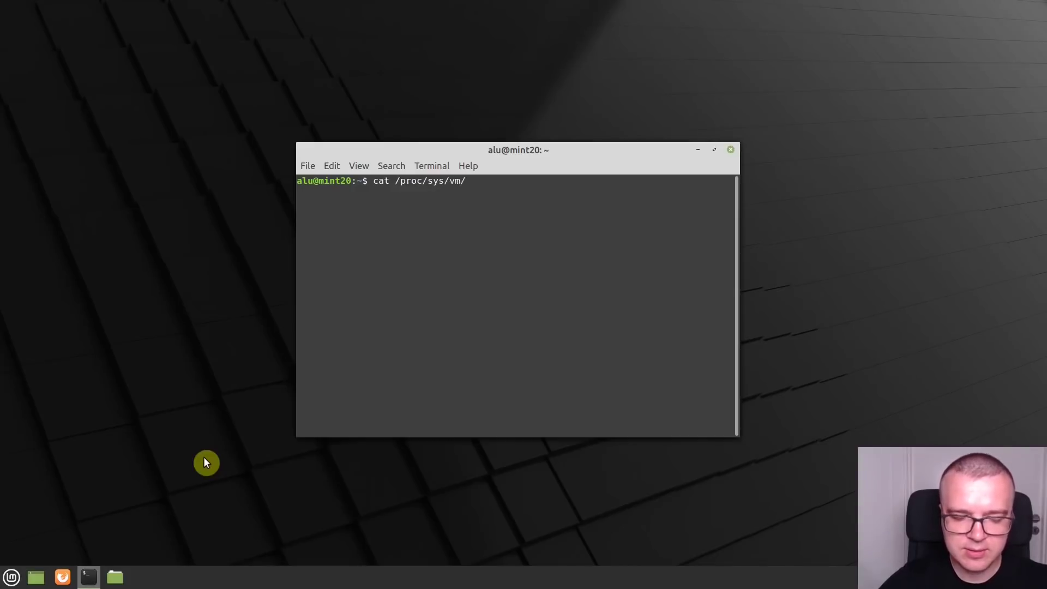
text(swa)
key(Tab)
key(Return)
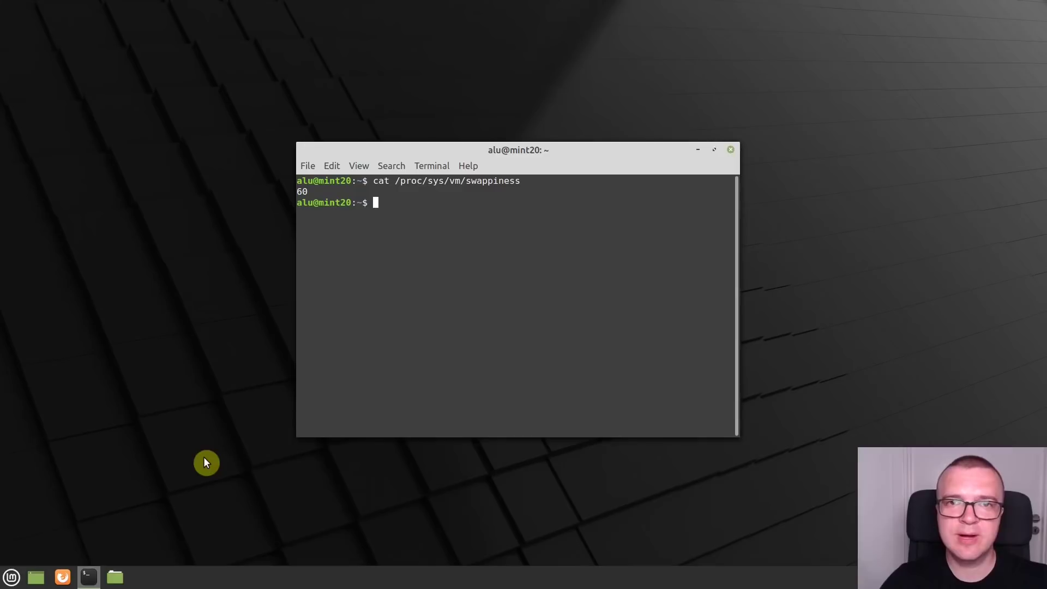
Open /etc/sysctl.conf in the xed text editor with sudo from the Terminal, entering the account password.
text(s)
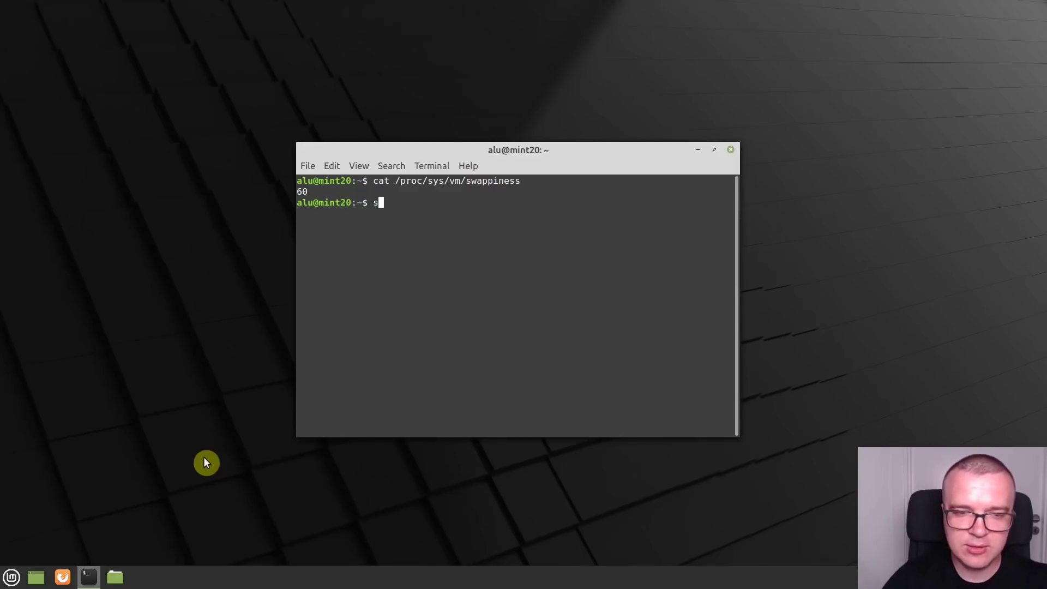
text(udo xed )
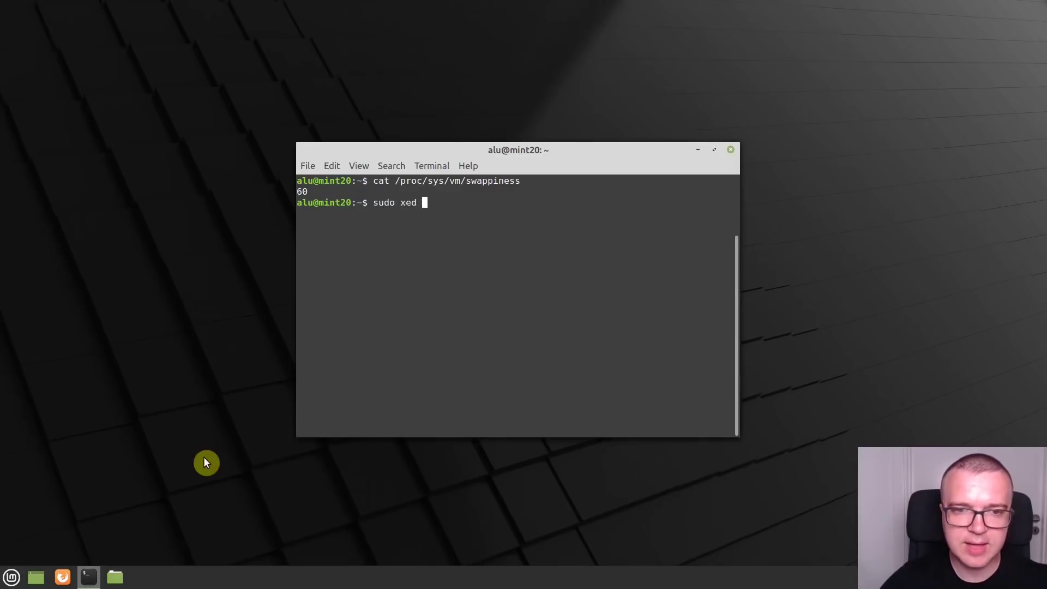
text(/e)
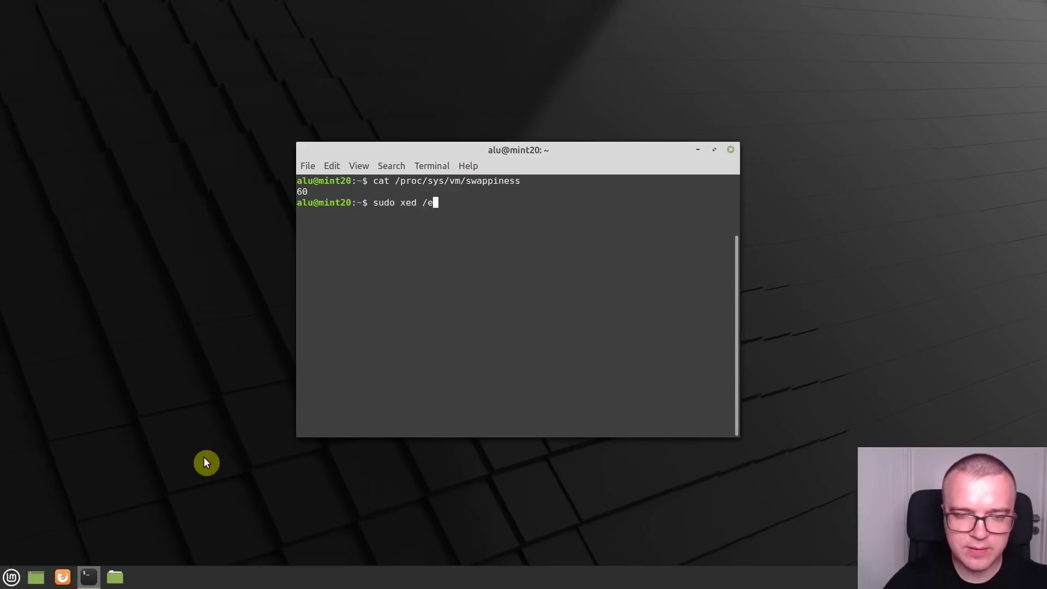
text(tc/sys)
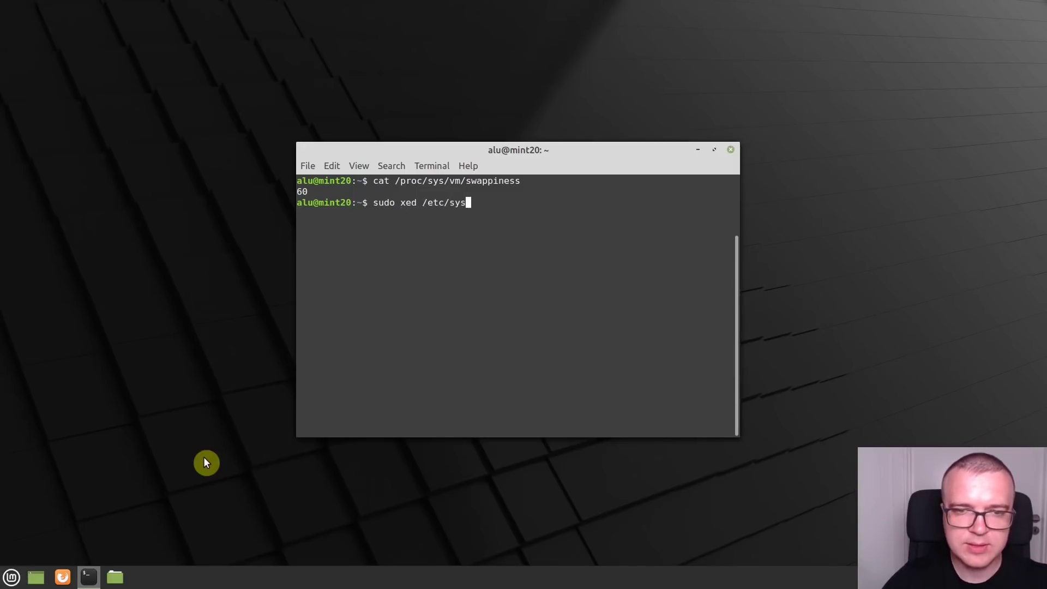
text(ctl.)
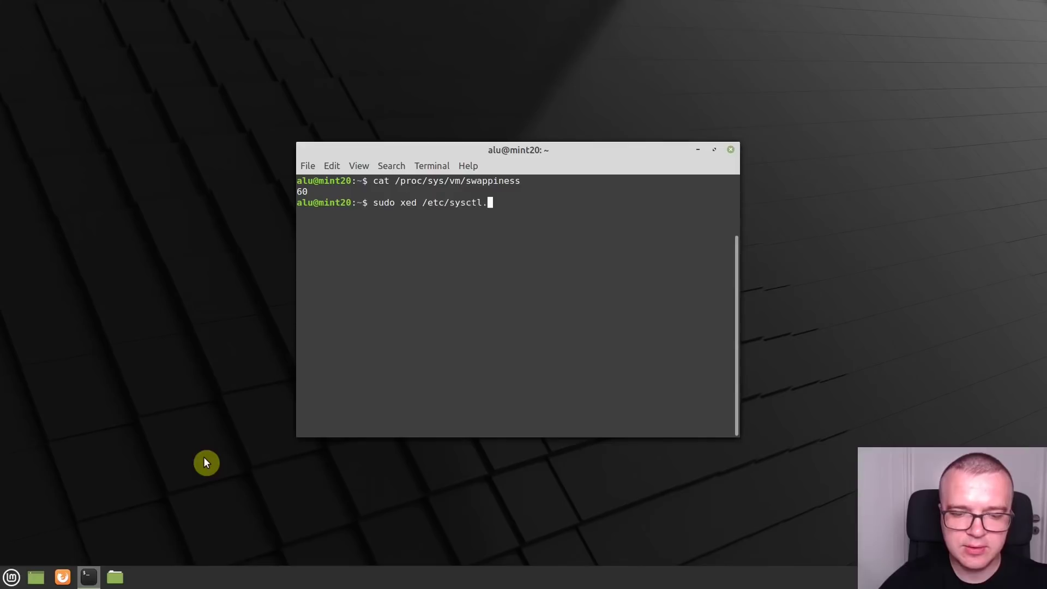
text(conf)
key(Return)
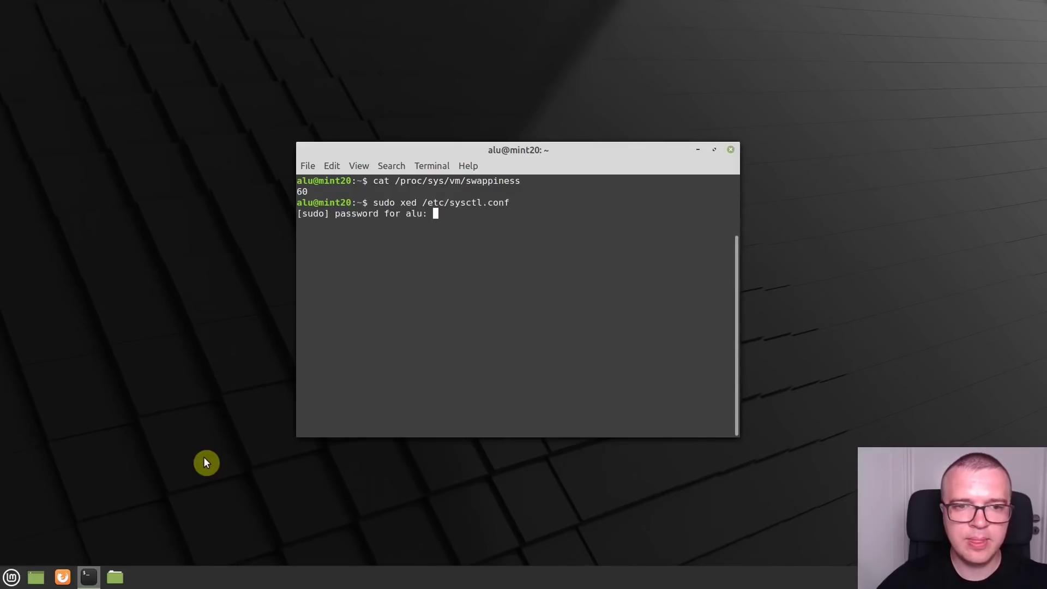
text(*****)
key(Return)
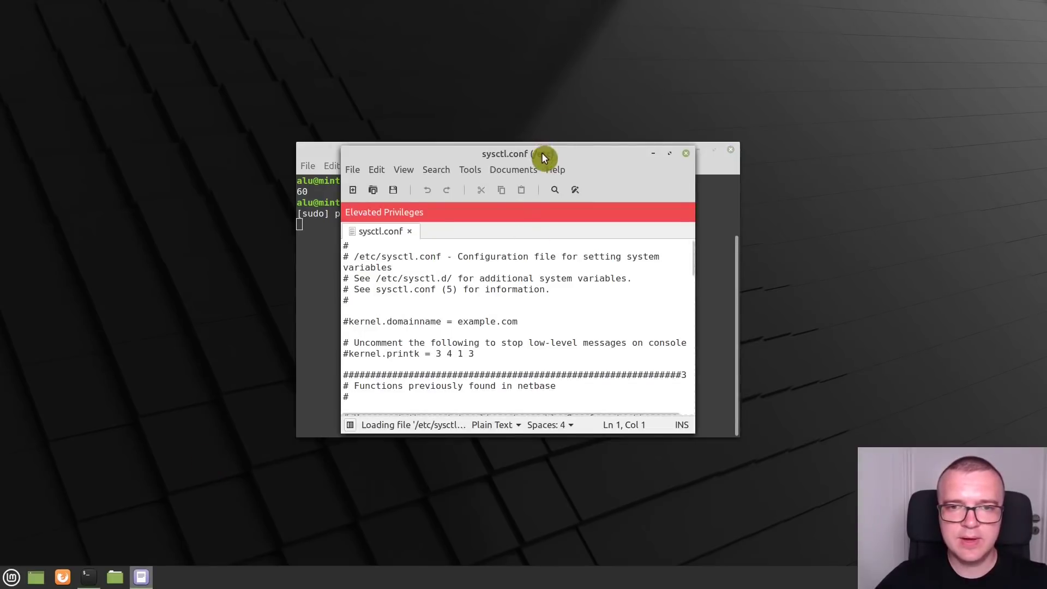
Add the line vm.swappiness=10 at the end of sysctl.conf, after a blank line, and save the file.
drag(543, 157, 388, 77)
drag(534, 347, 637, 449)
scroll(477, 338, down, 10)
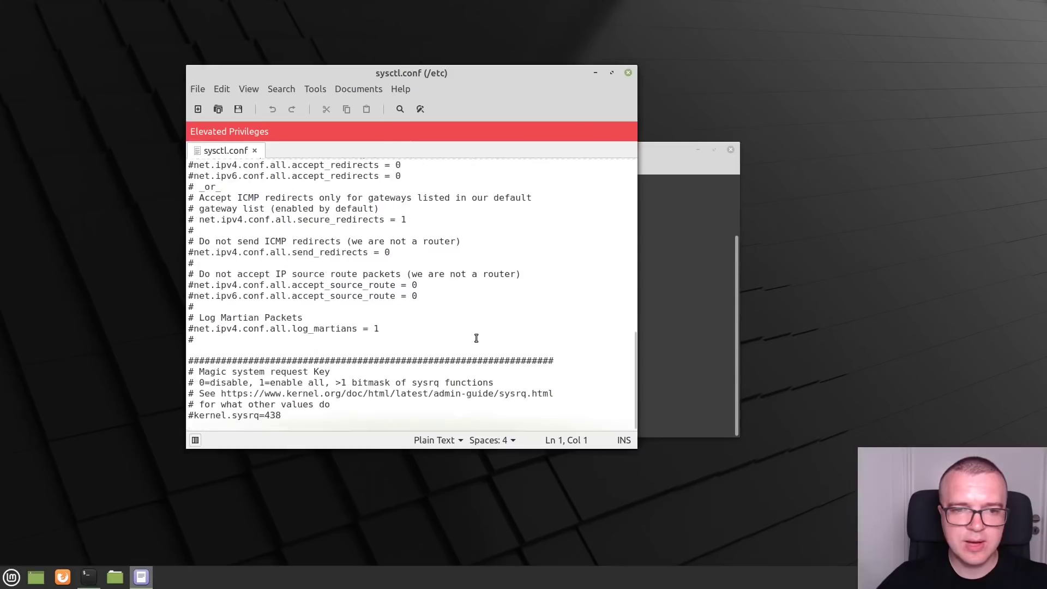
click(296, 416)
key(Return)
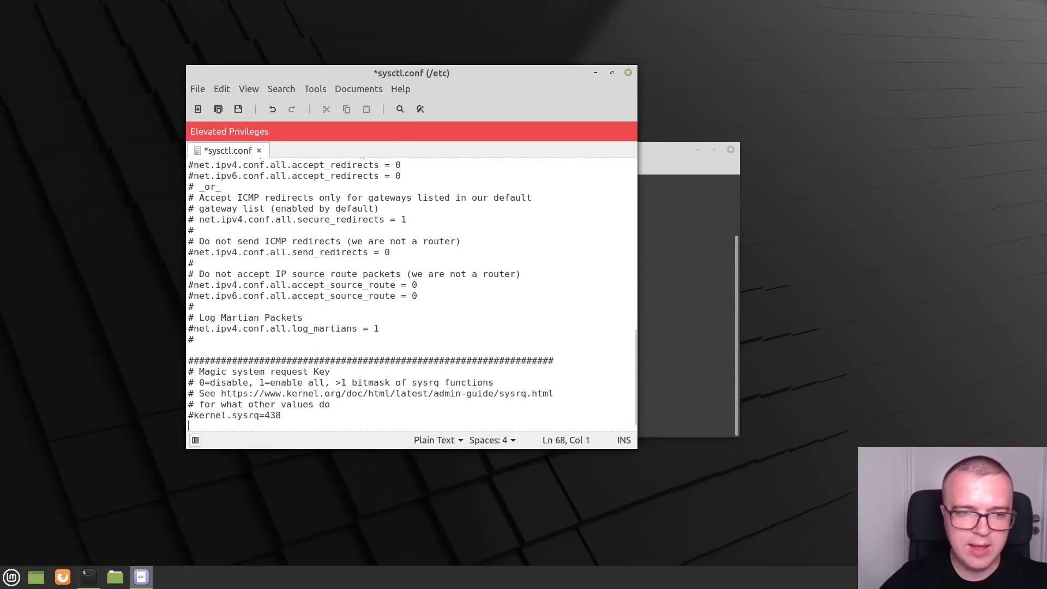
key(Return)
text(vm.swappiness=10)
key(Return)
click(237, 110)
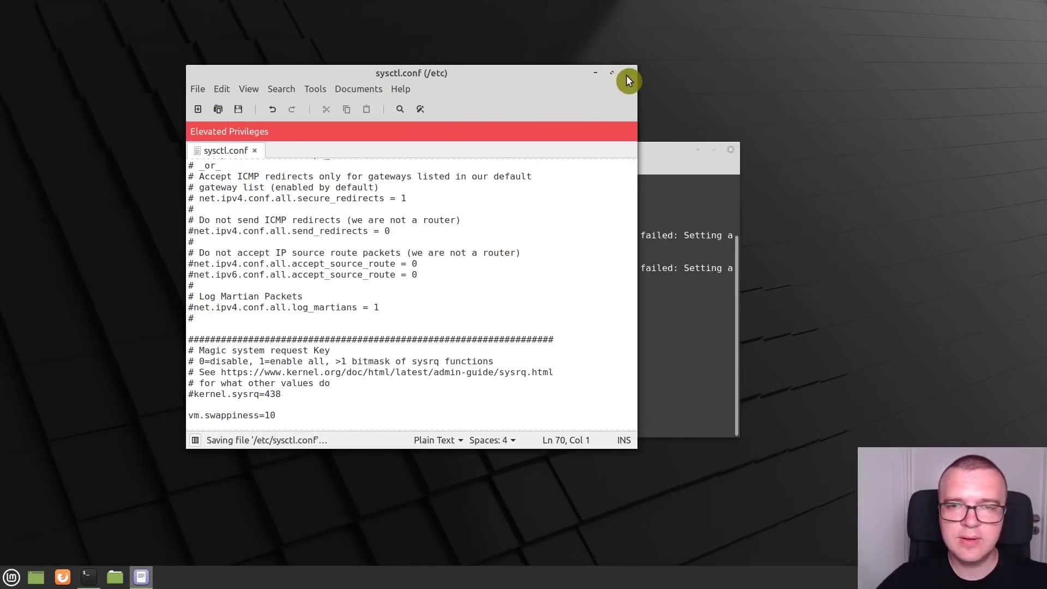
Close the text editor and the Terminal and restart the system.
click(627, 76)
click(732, 151)
click(12, 577)
click(28, 512)
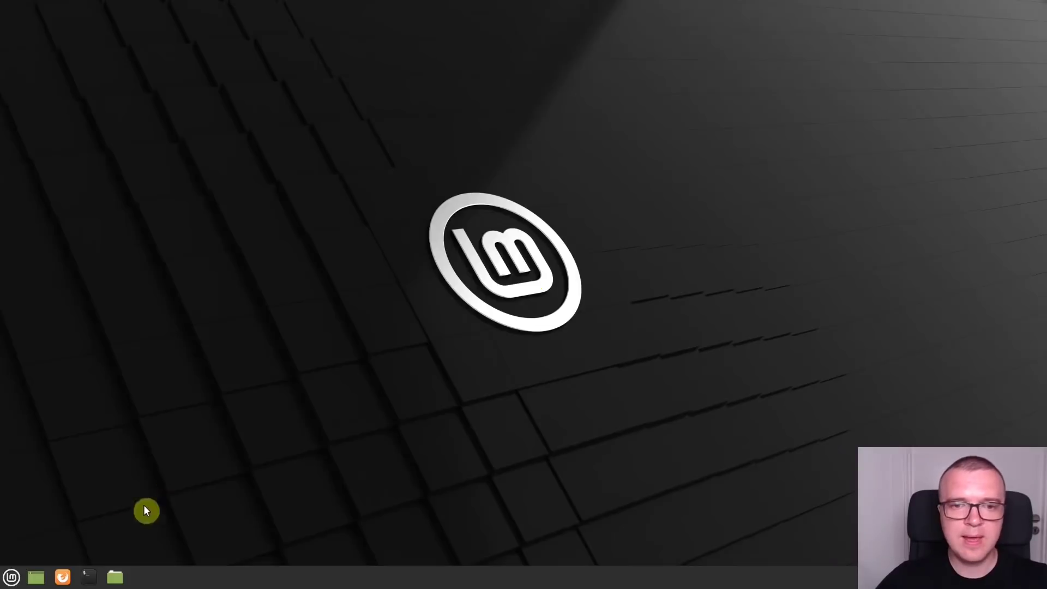
Check the swappiness value in a new Terminal with cat /proc/sys/vm/swappiness, and close the Terminal.
click(88, 576)
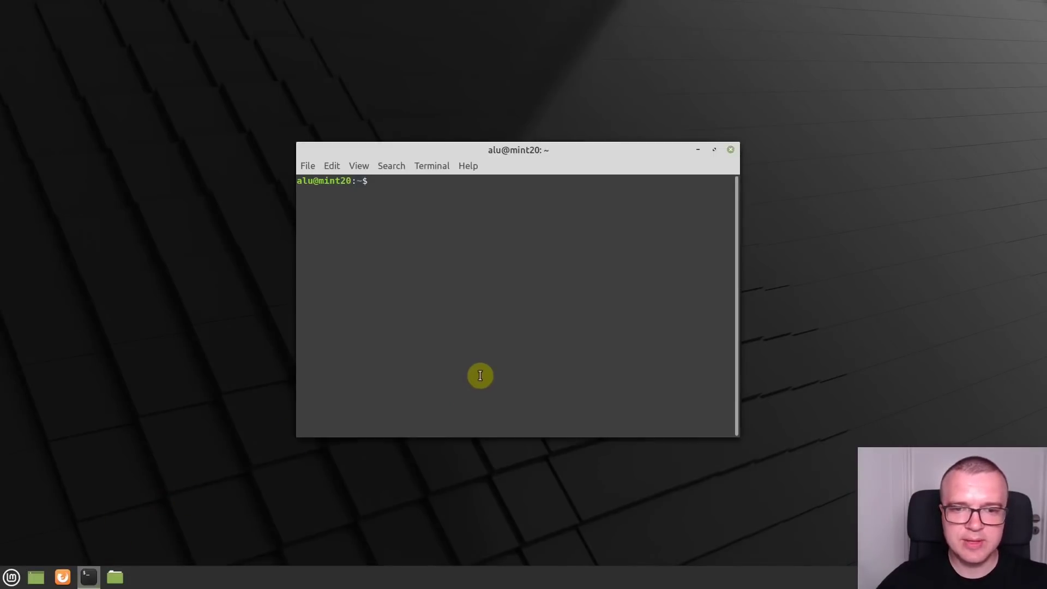
text(cat /proc/sys/vm/swappiness)
key(Return)
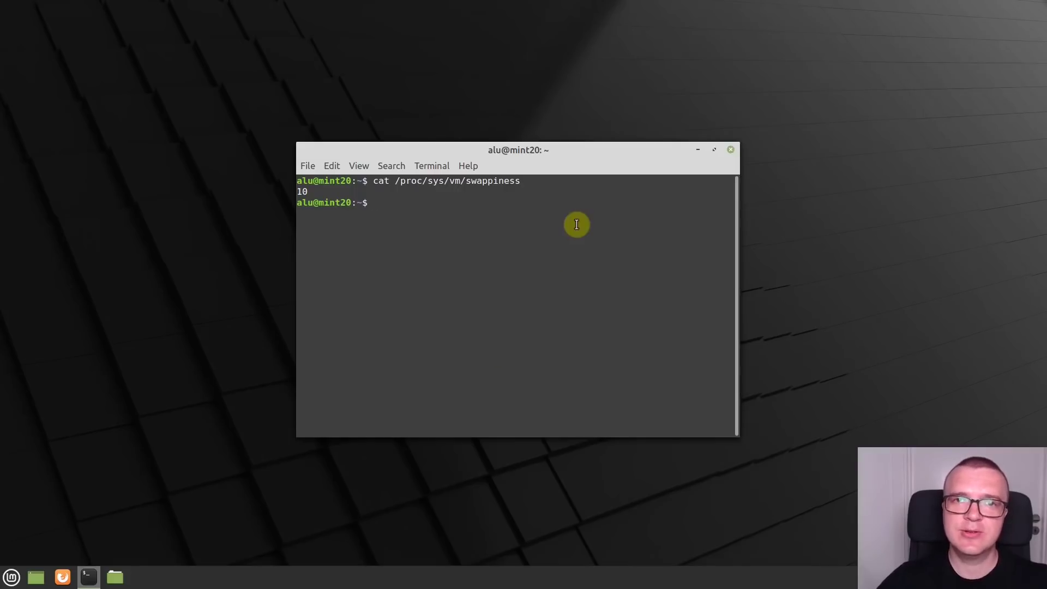
click(731, 149)
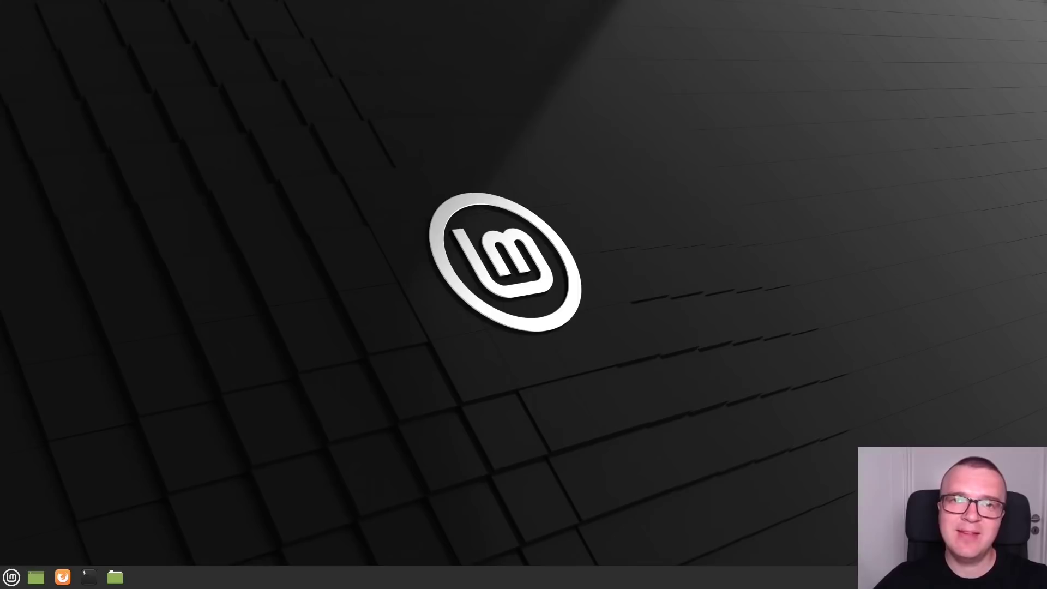
Find and launch the Disks utility and open the drive settings of the 32 GB hard disk.
click(11, 578)
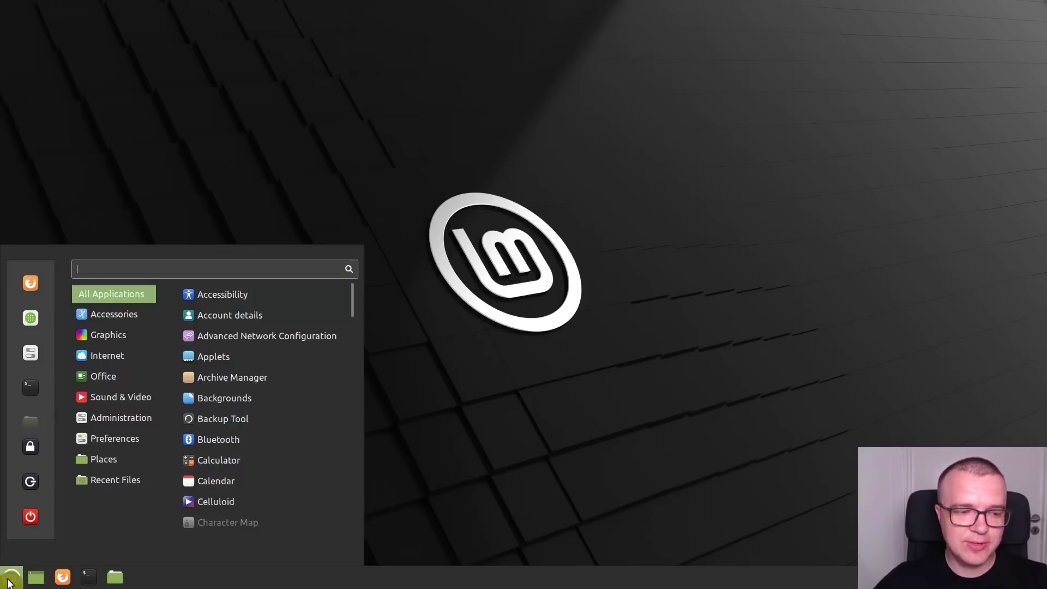
text(disk)
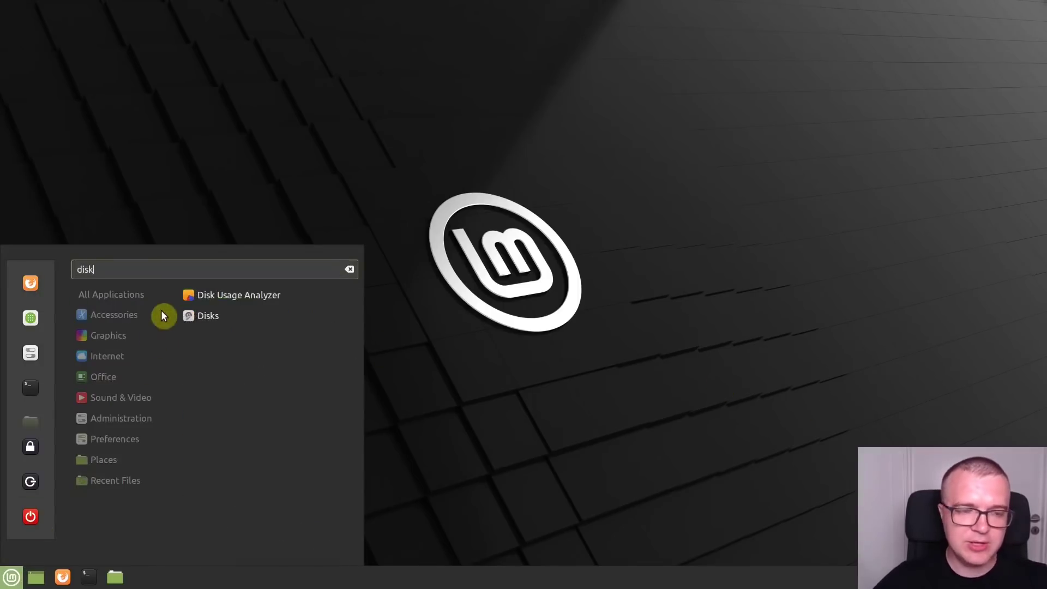
click(209, 315)
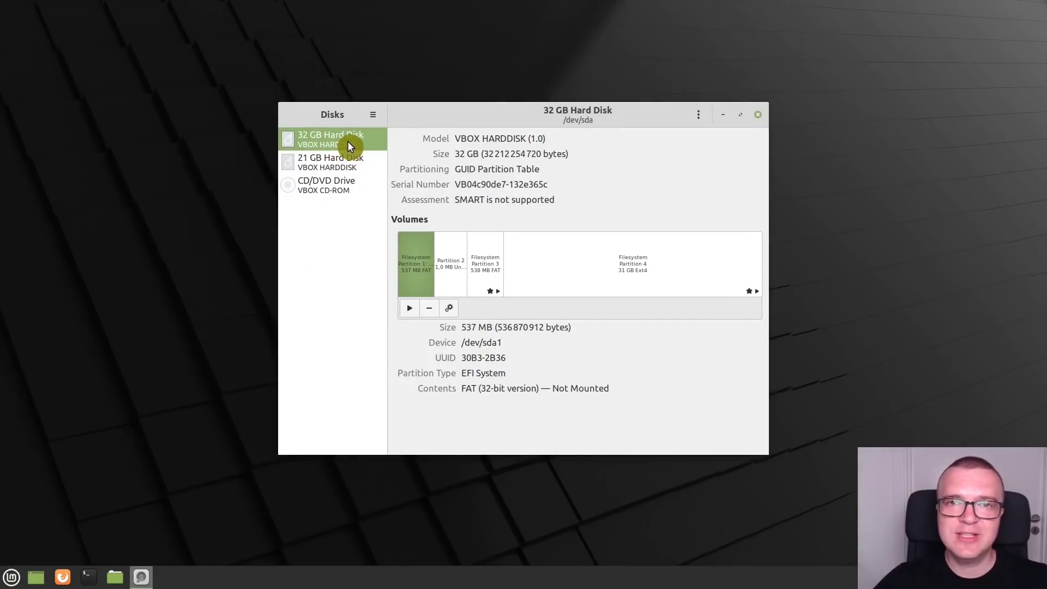
click(699, 116)
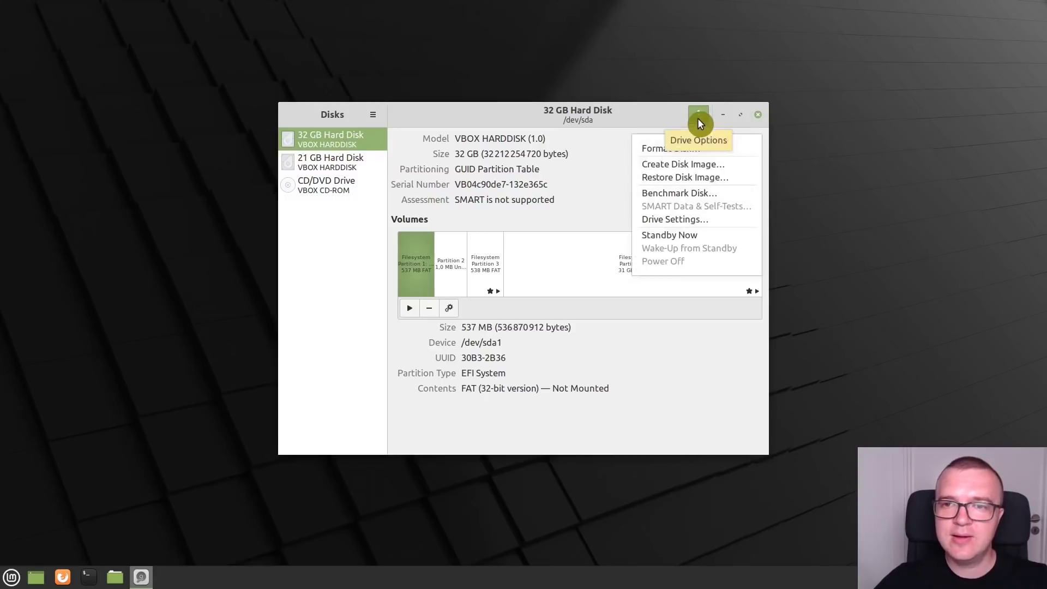
click(683, 221)
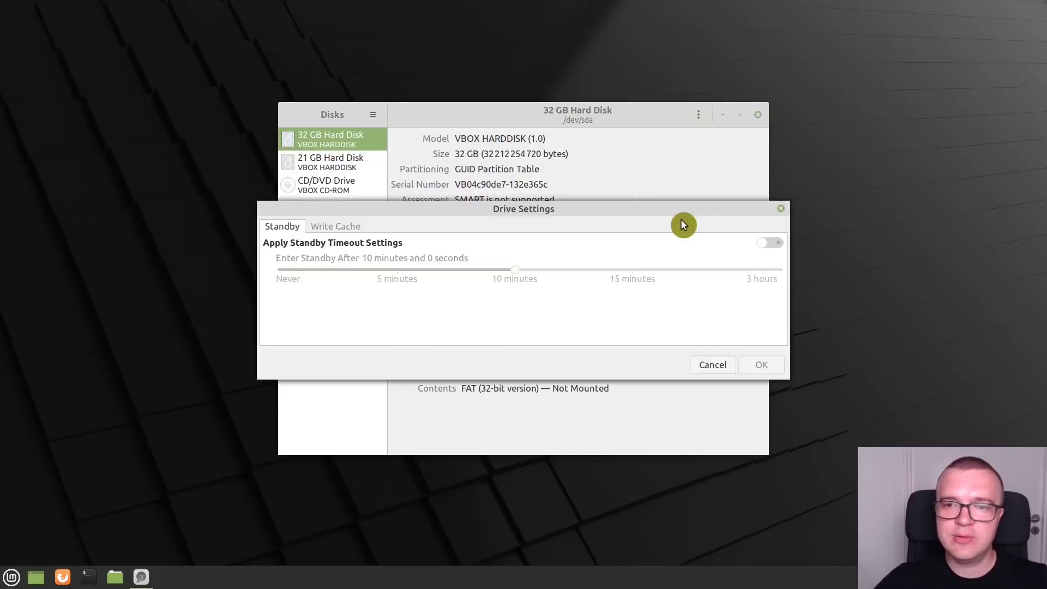
Apply the Enable Write Cache setting to the drive, authenticate with the account password, and close Disks.
click(331, 228)
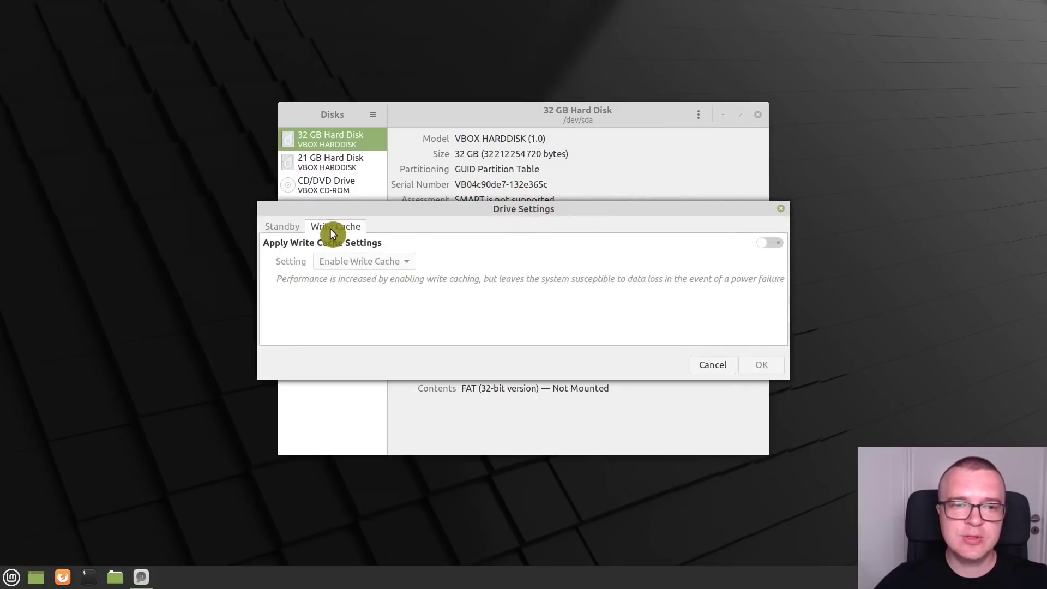
click(768, 244)
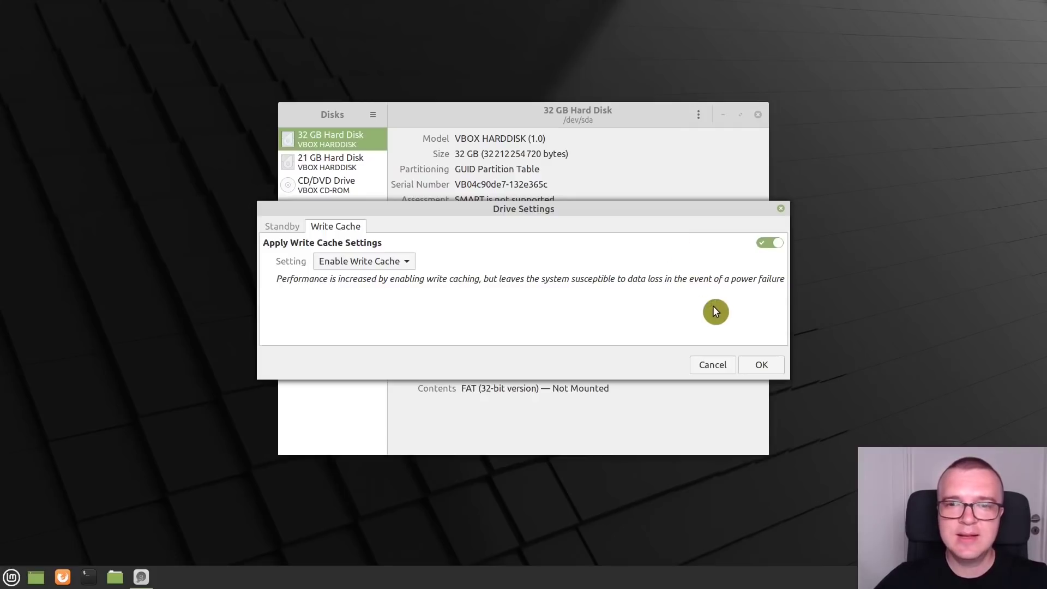
click(755, 366)
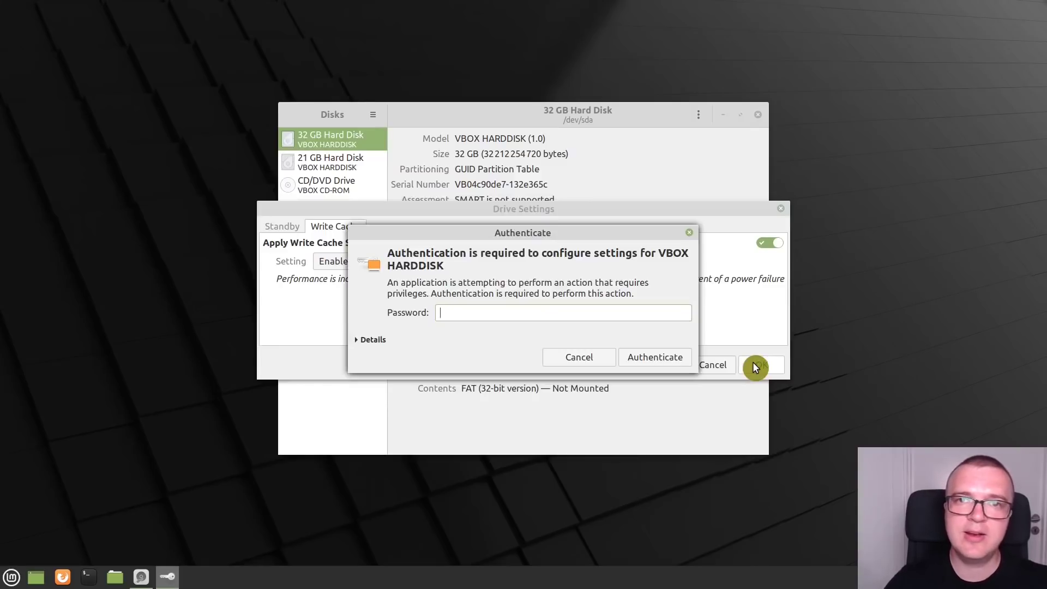
text(••••)
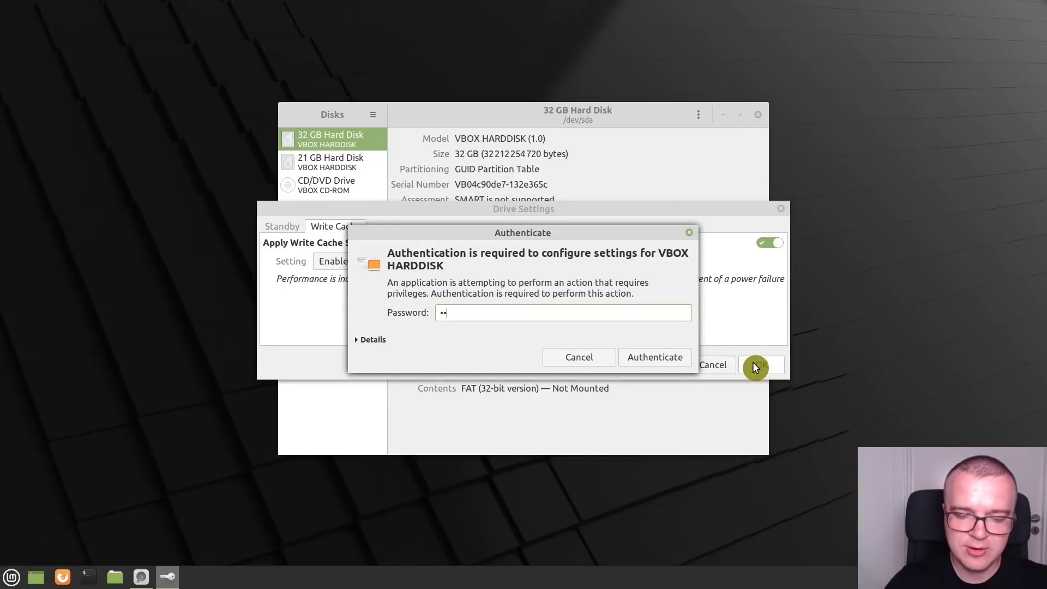
key(Return)
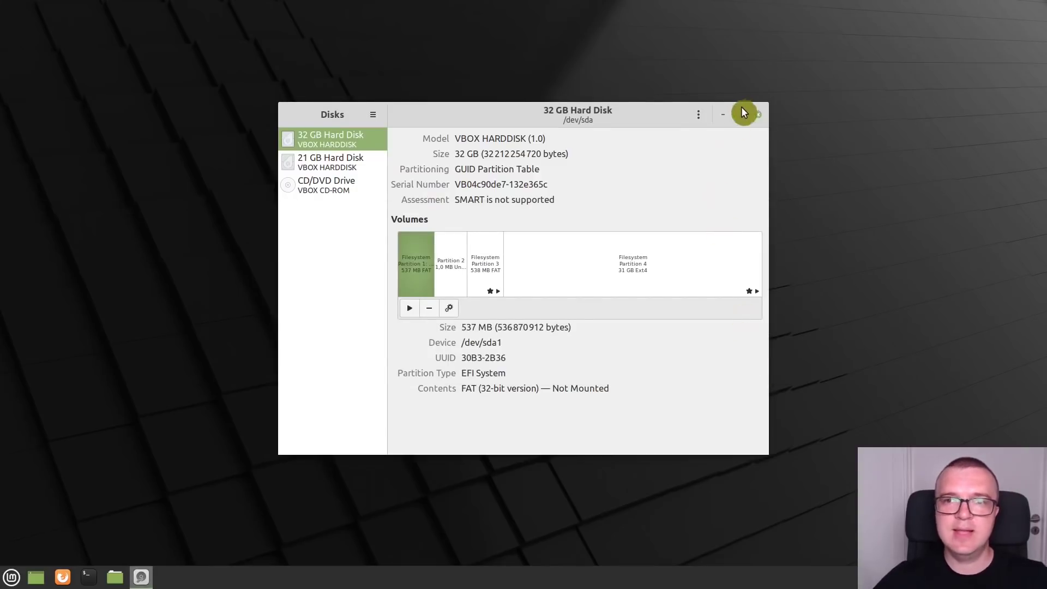
click(757, 114)
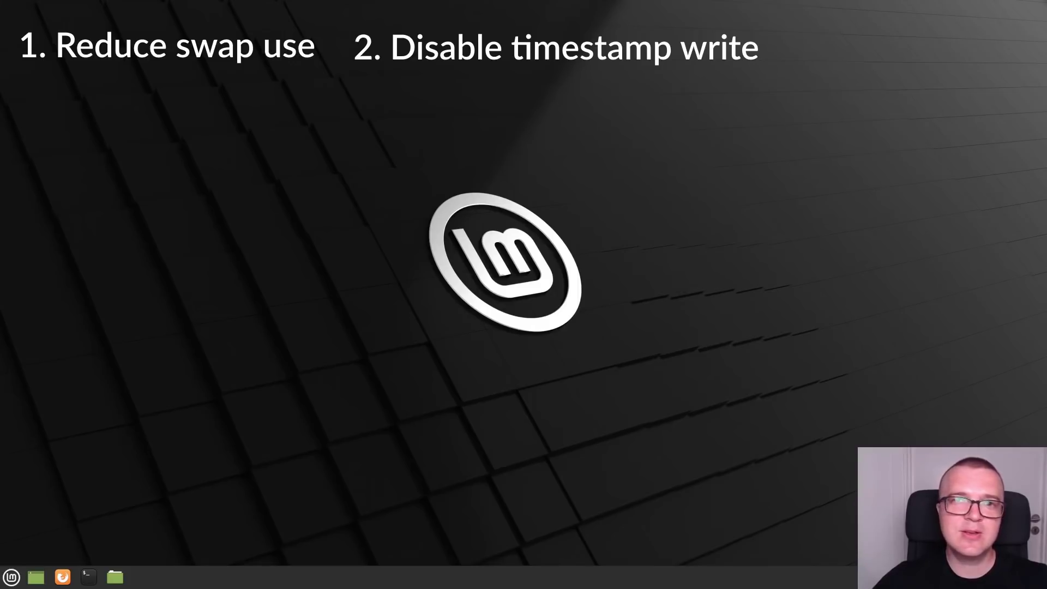
Open /etc/fstab in xed with sudo from a new Terminal, entering the account password.
click(89, 576)
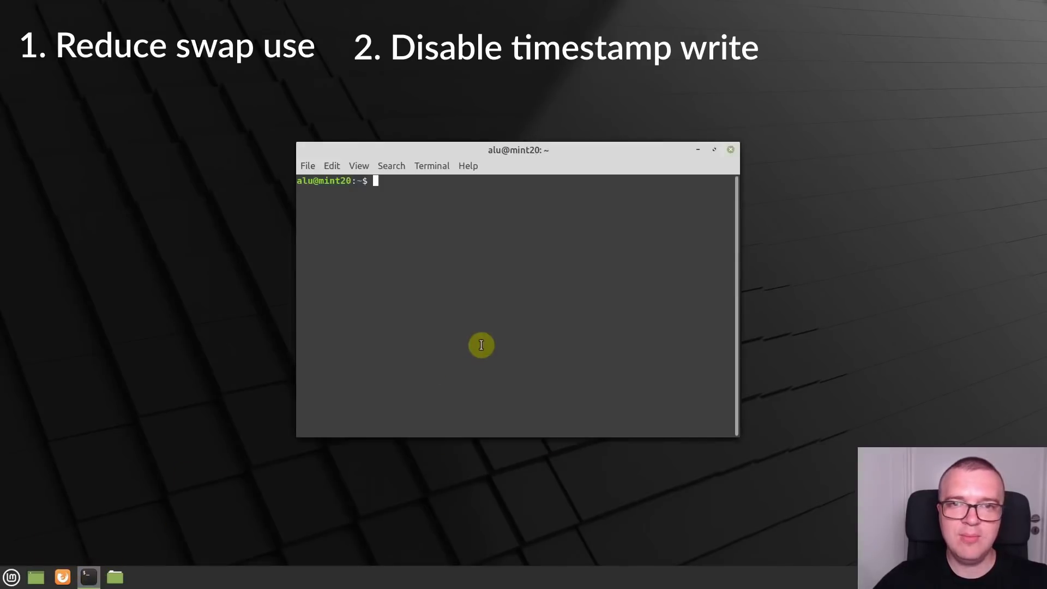
text(sudo)
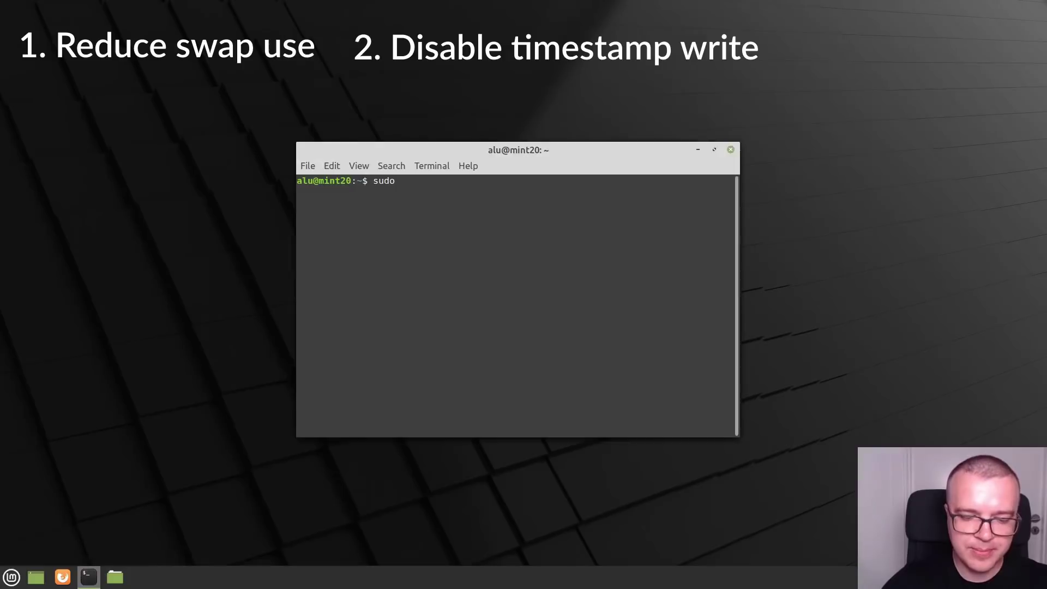
text( xed )
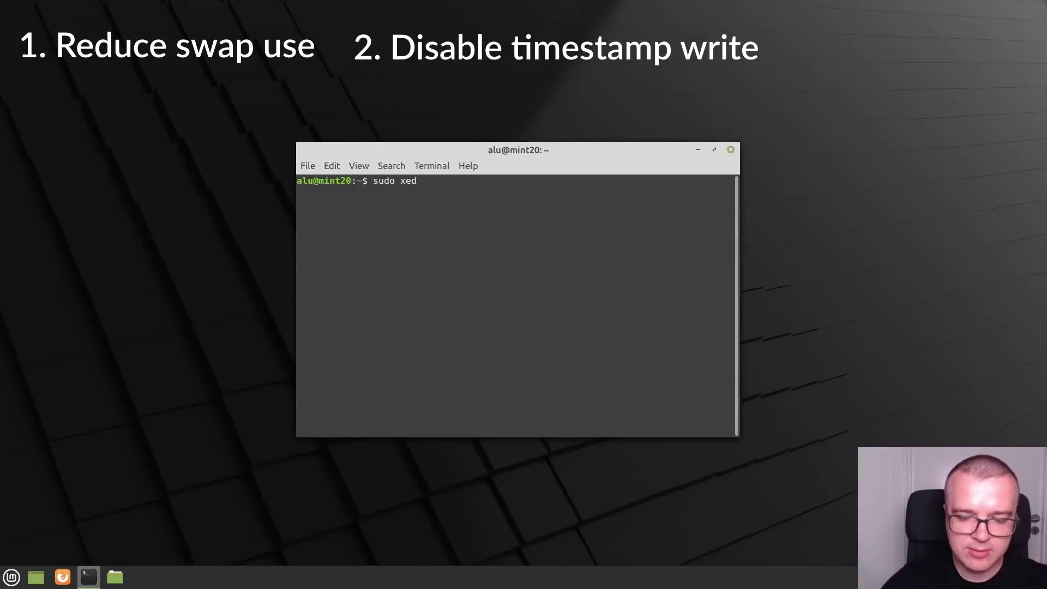
text(/e)
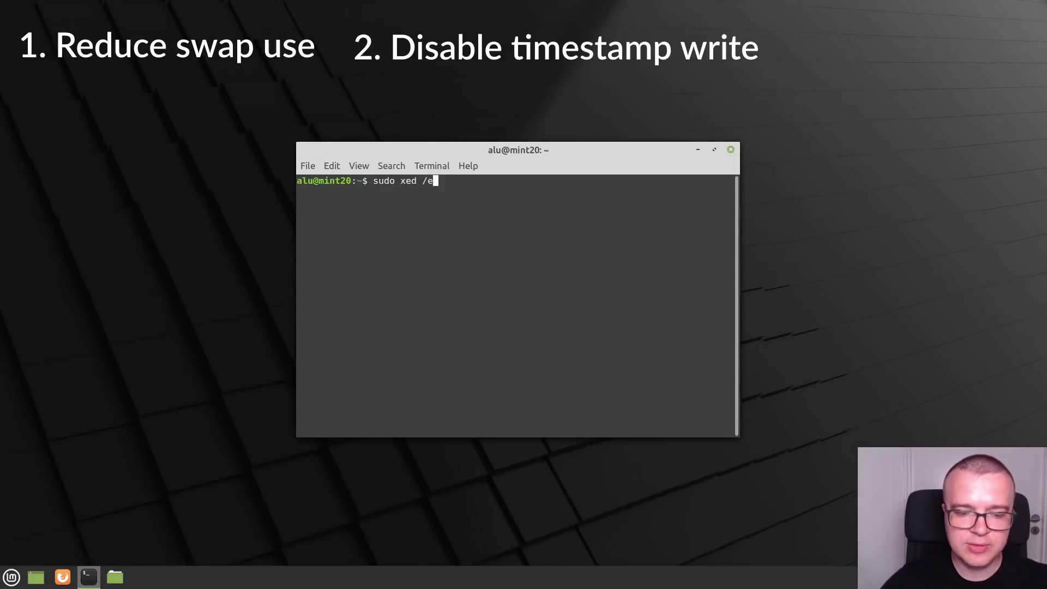
text(tc/fstab)
key(Return)
text(*****)
key(Return)
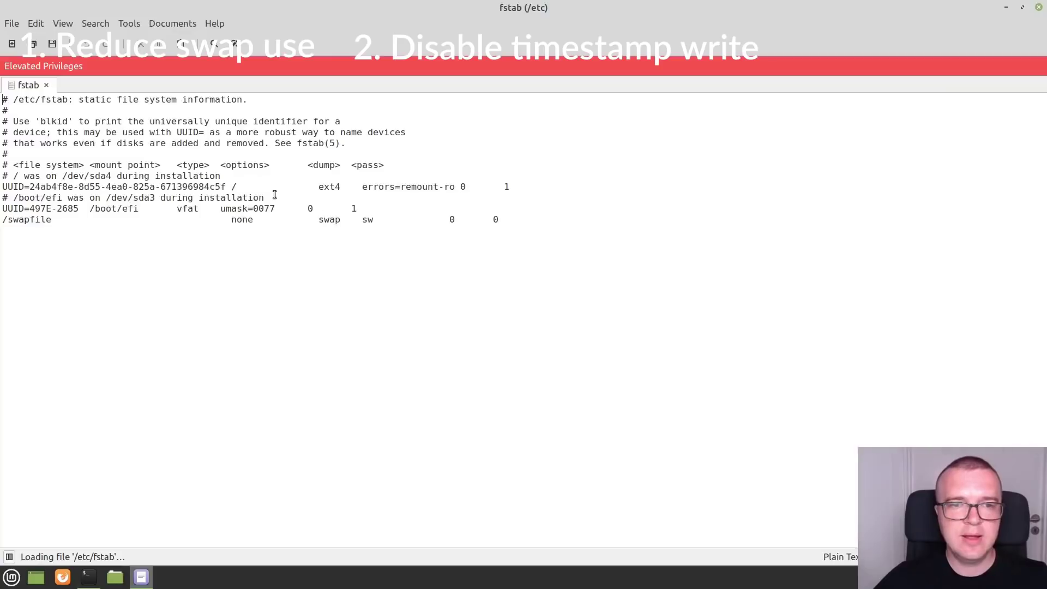
Add the noatime option after errors=remount-ro, separated by a comma, on the root partition's line in fstab.
drag(228, 187, 242, 186)
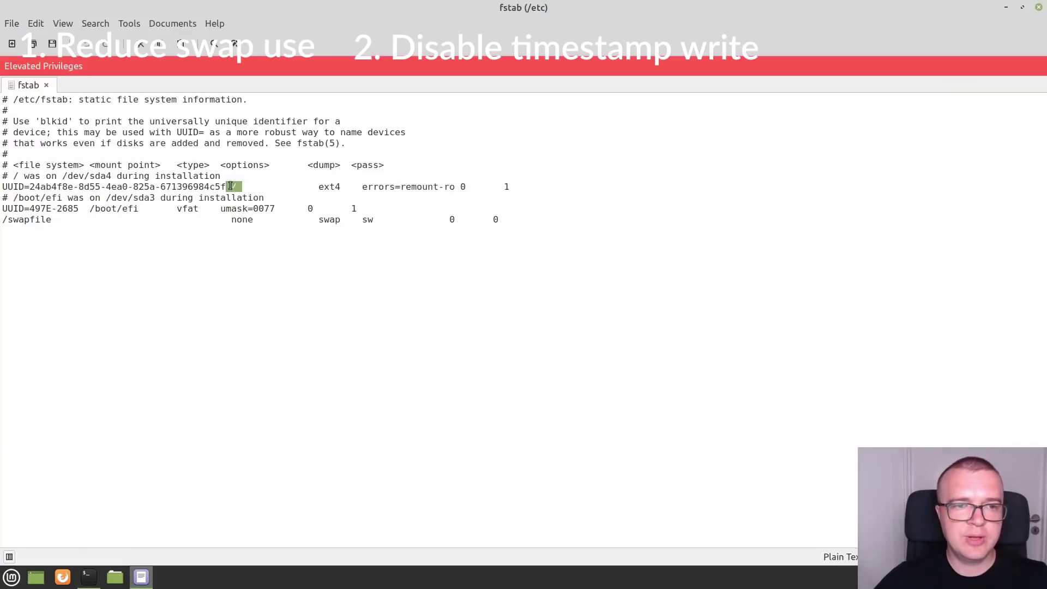
double_click(373, 187)
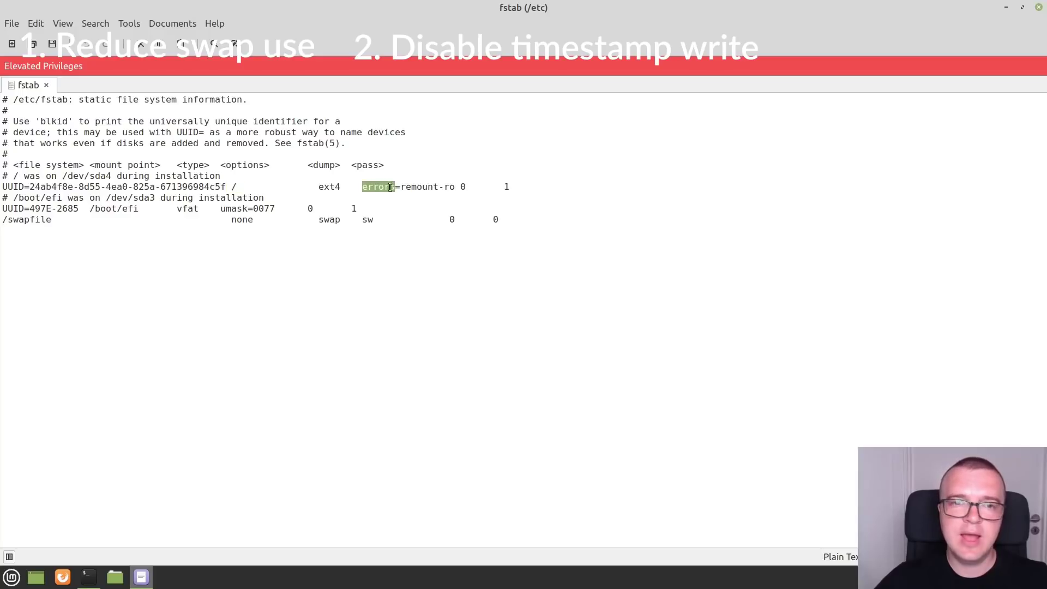
click(454, 187)
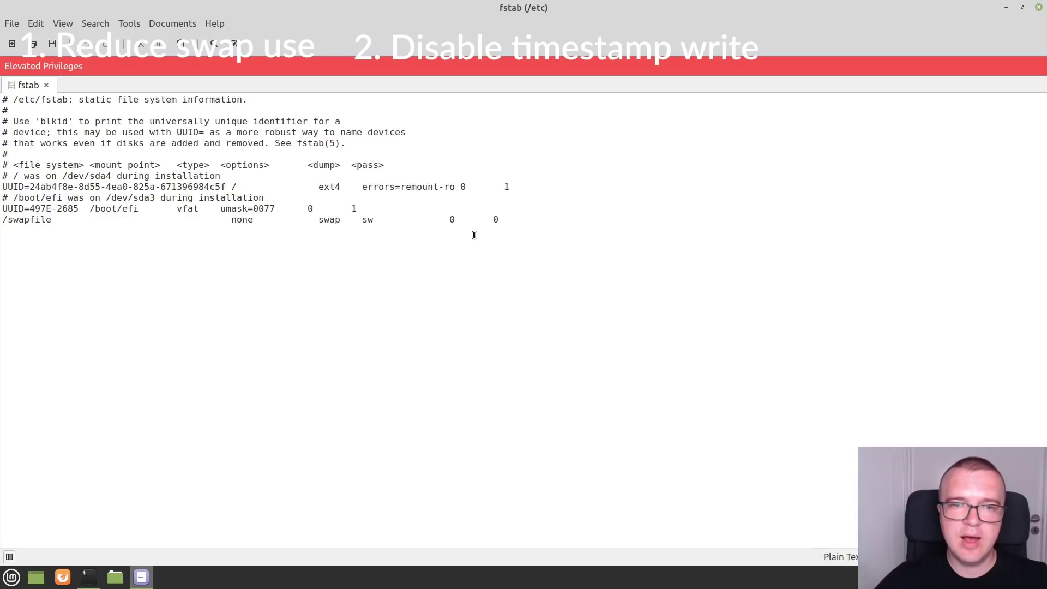
text(,)
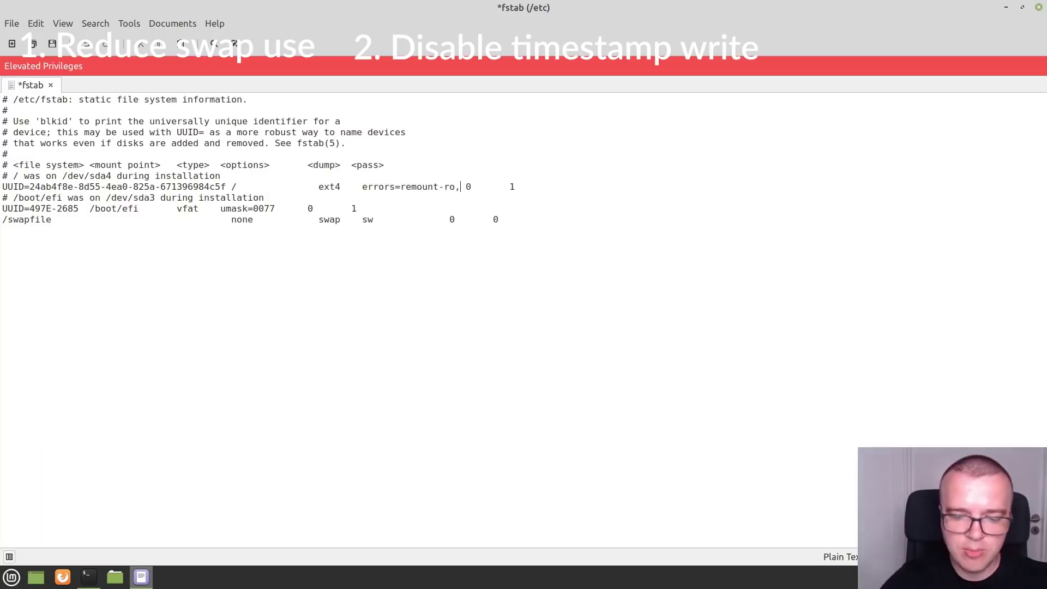
text(noatime)
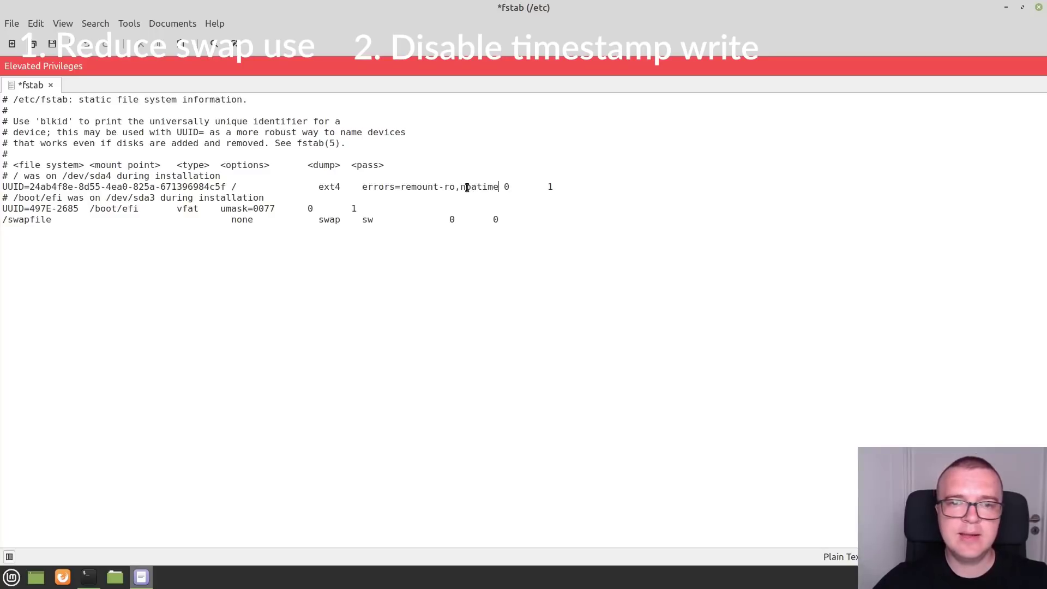
Check the root and /boot/efi mount points in fstab, save the file, and close the editor.
drag(232, 187, 239, 186)
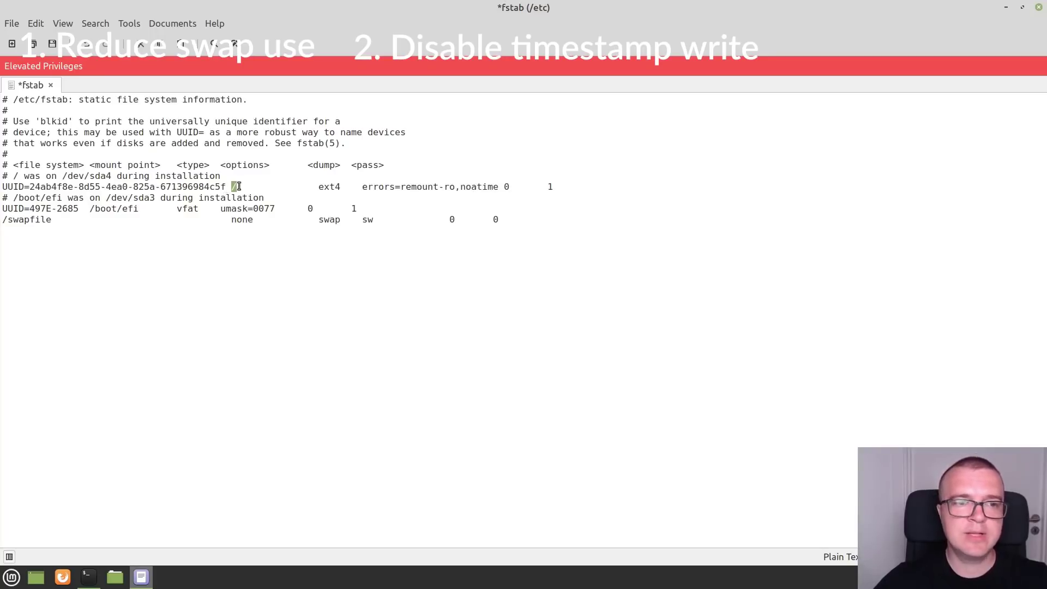
drag(139, 209, 92, 208)
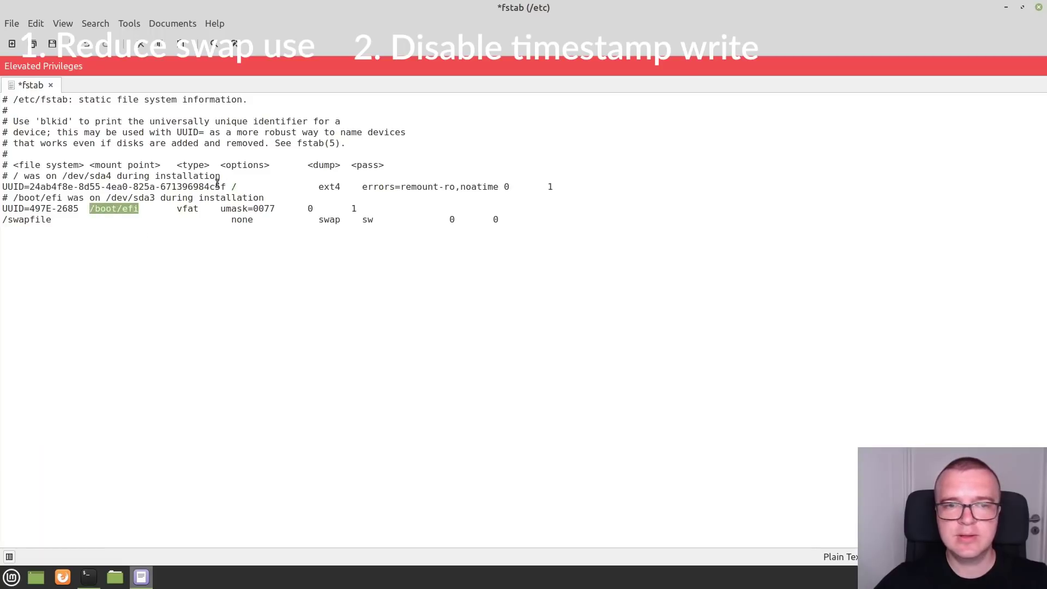
click(52, 44)
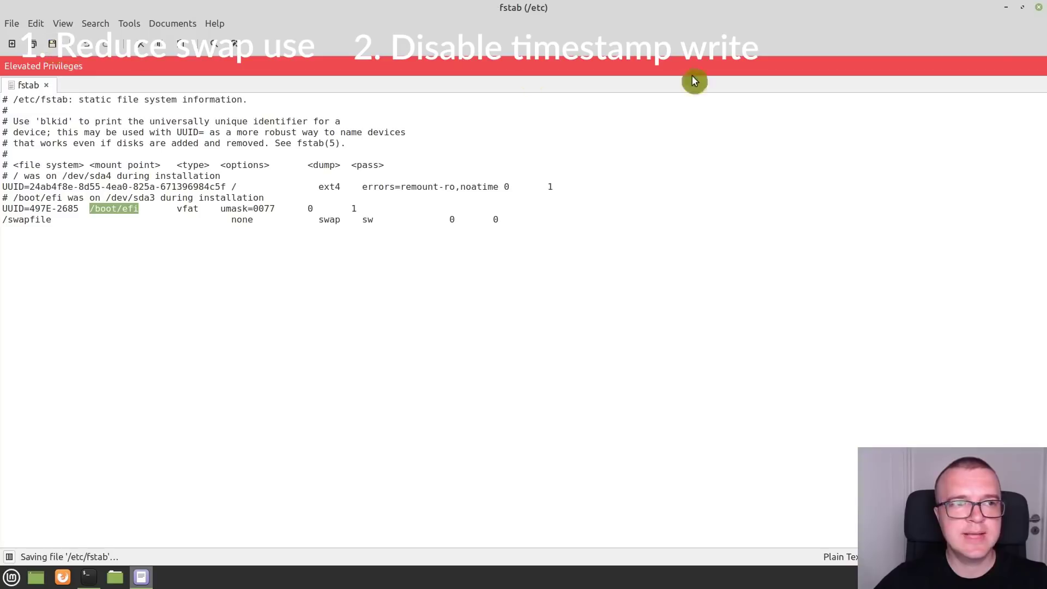
click(1038, 7)
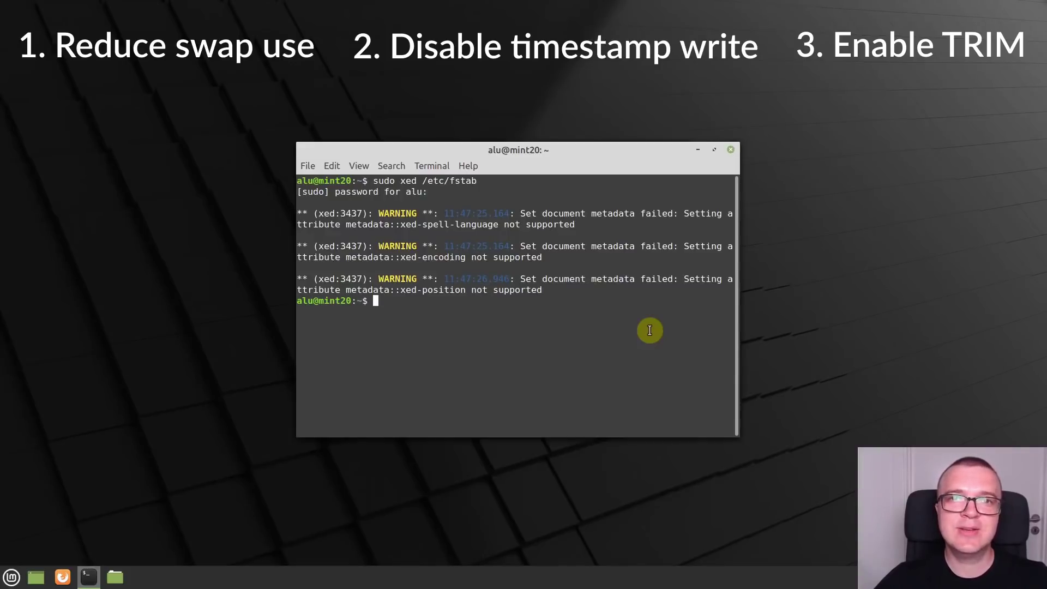
Check the TRIM timer with sudo systemctl status fstrim.timer, quit the output view, and close the Terminal.
text(su)
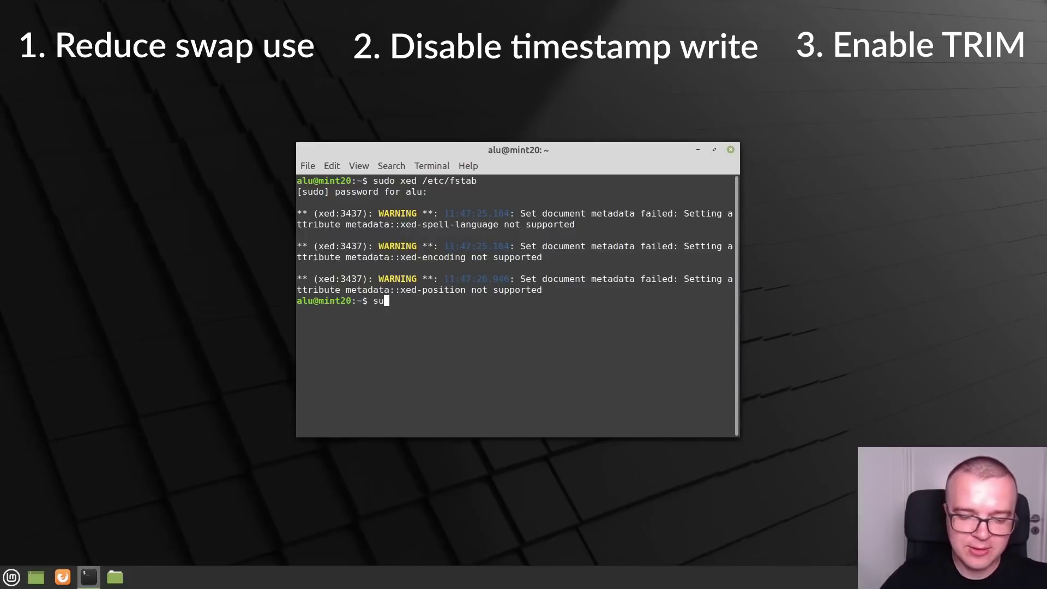
text(do syste)
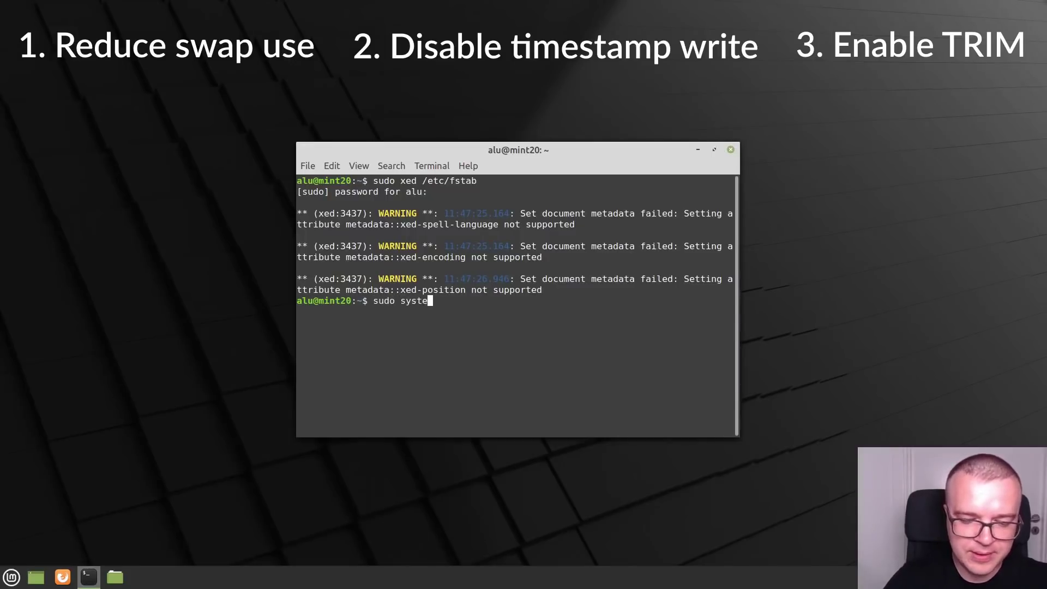
text(mctl status f)
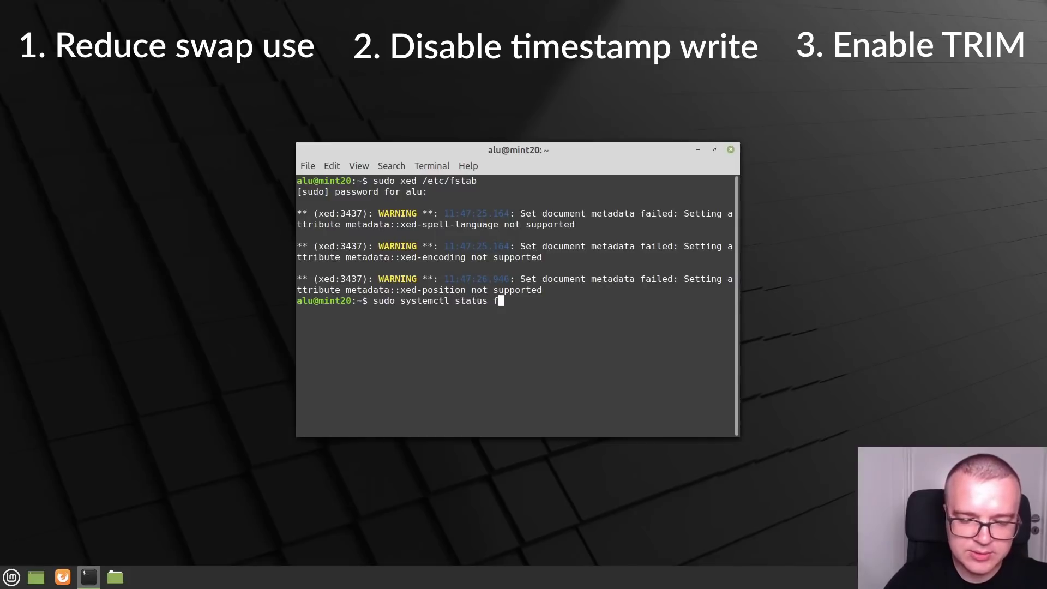
text(strim.timer)
key(Return)
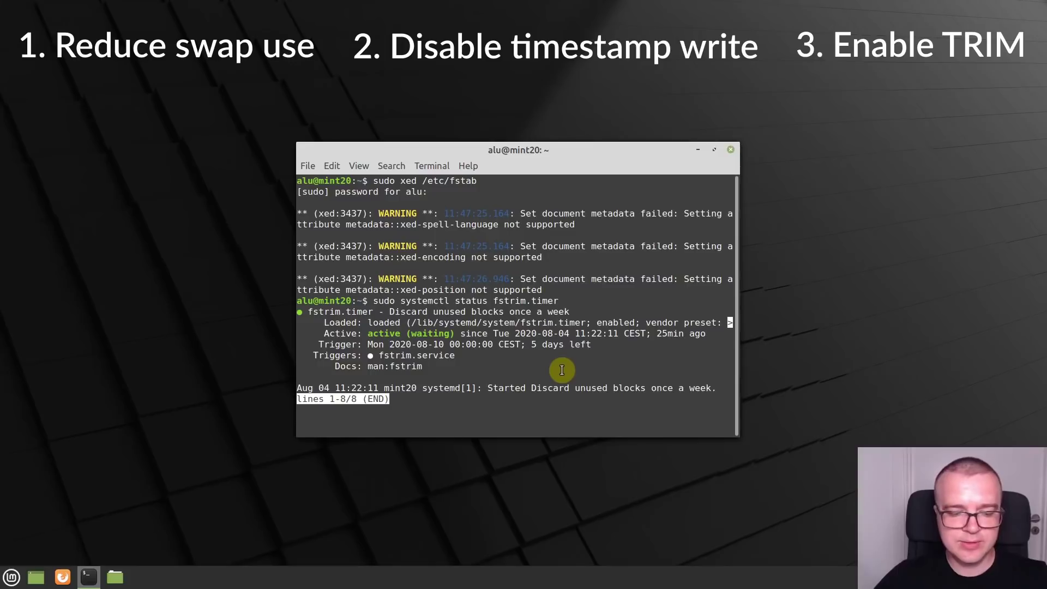
key(q)
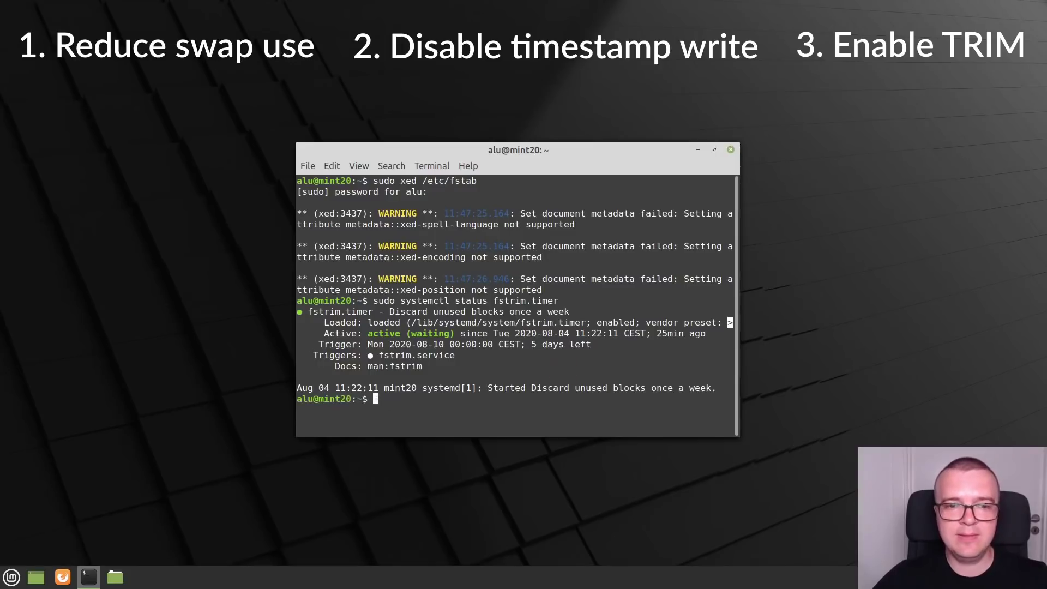
click(730, 150)
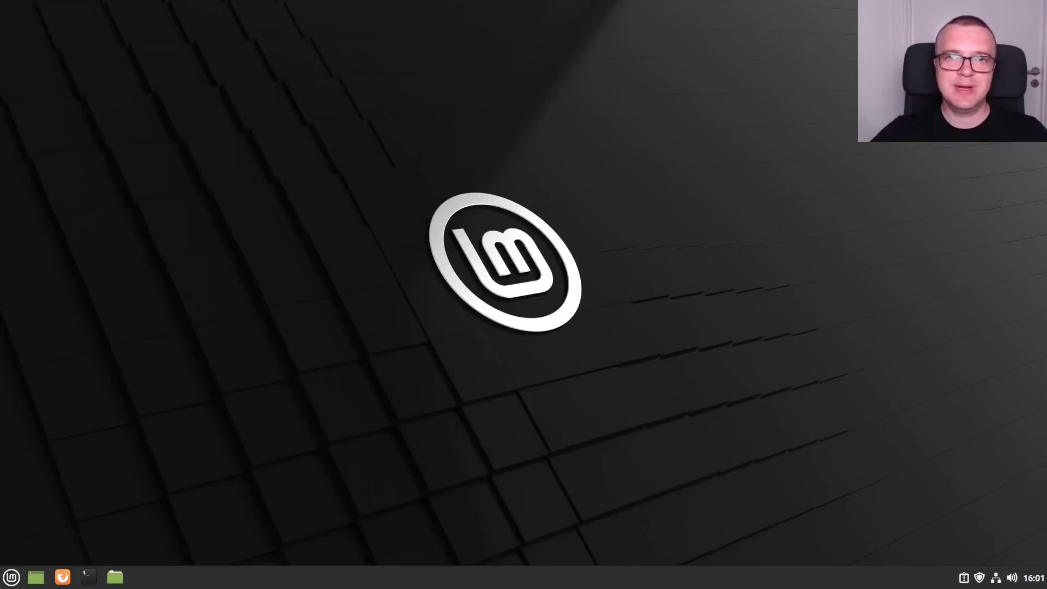
Find and launch Redshift, and enable its Autostart option.
click(12, 578)
text(rea)
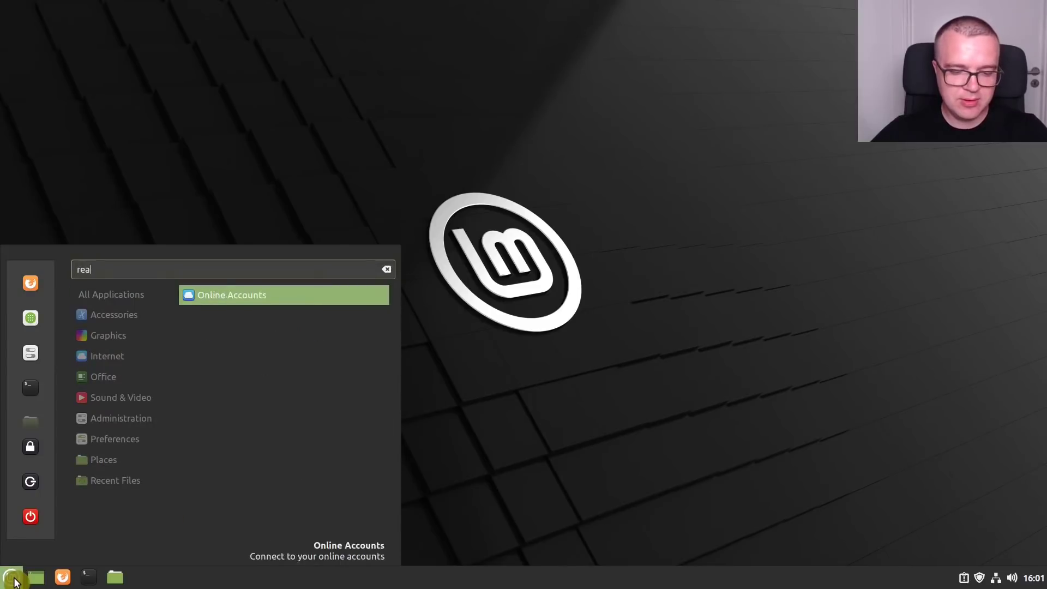
key(BackSpace)
text(d)
key(Return)
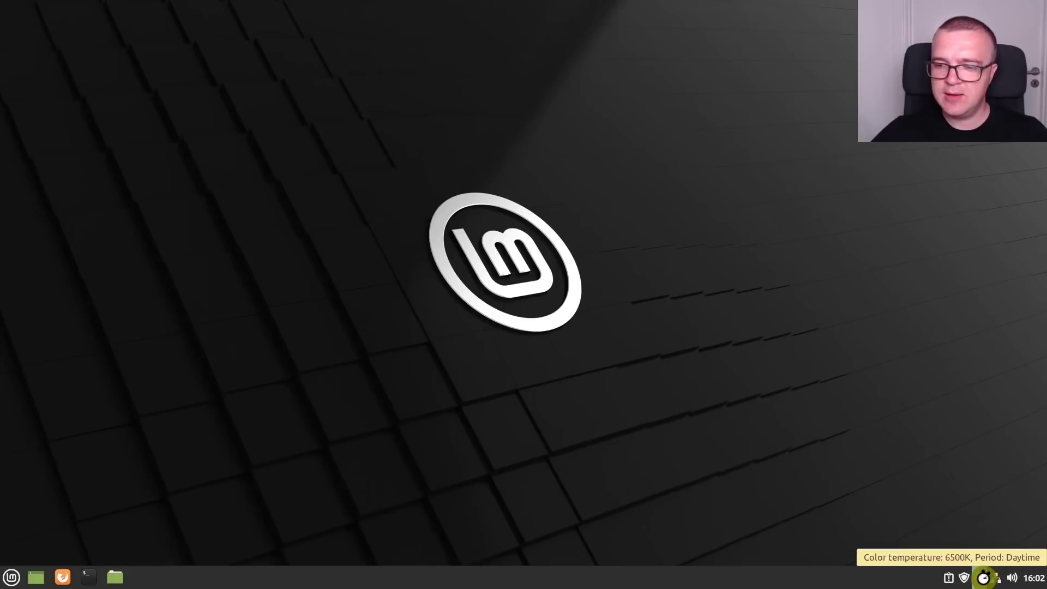
right_click(983, 577)
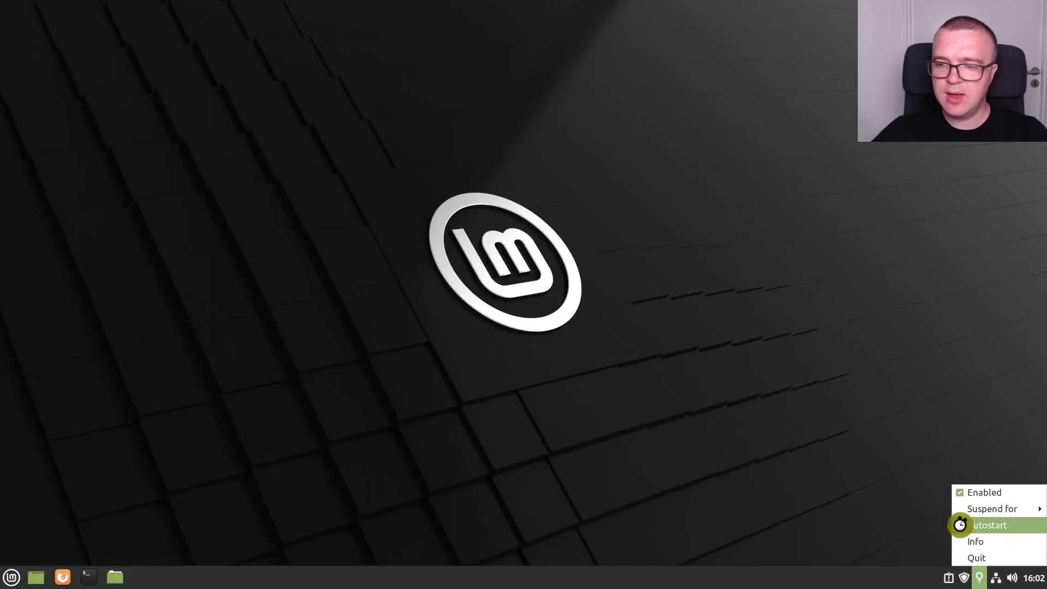
click(960, 525)
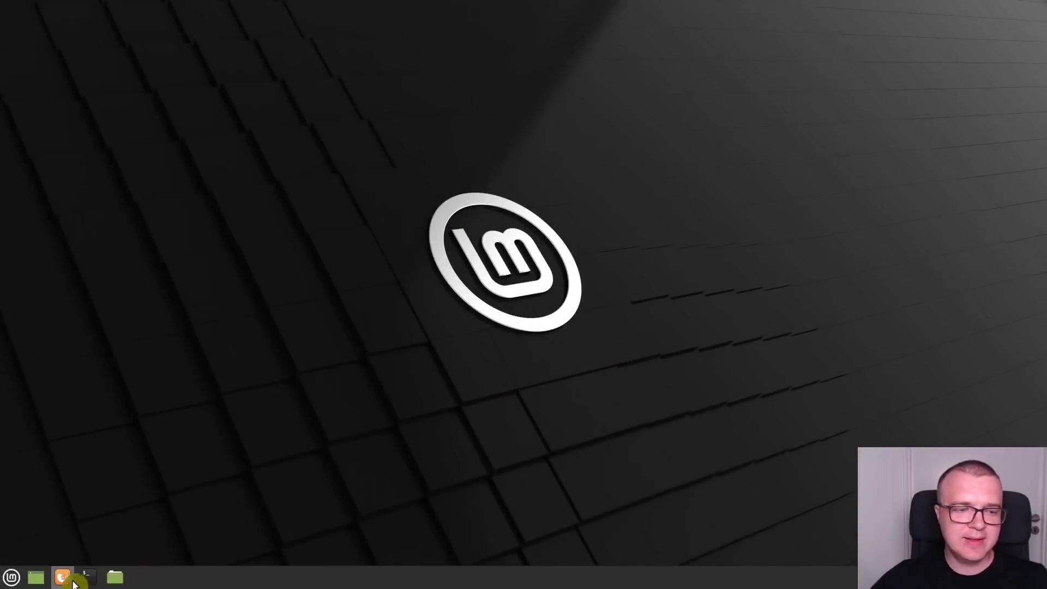
Open Firefox's preferences, enable Restore previous session, and look through the General settings down to Digital Rights Management (DRM) Content.
click(64, 577)
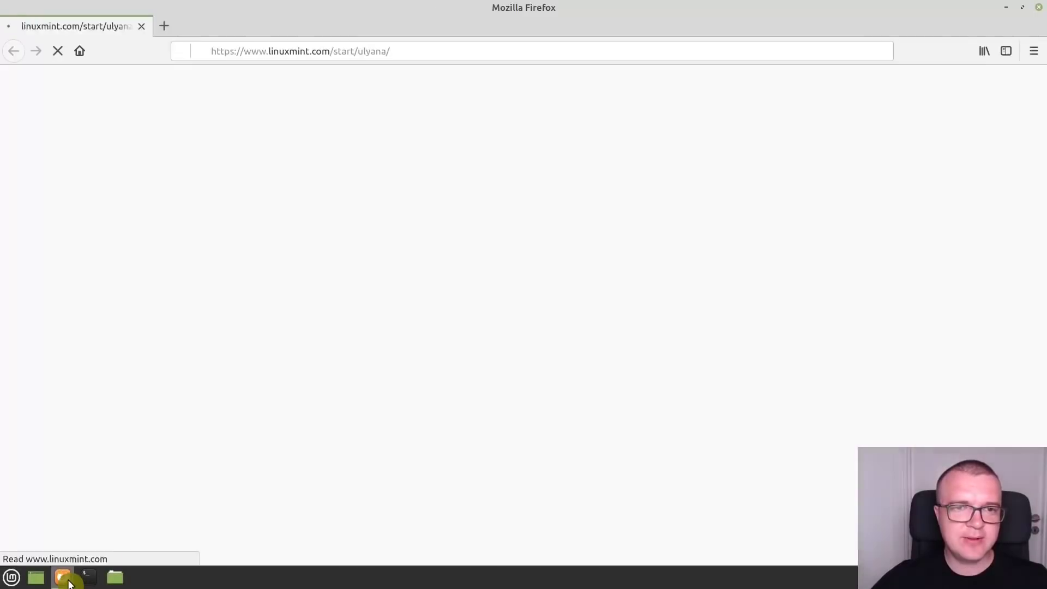
click(1033, 52)
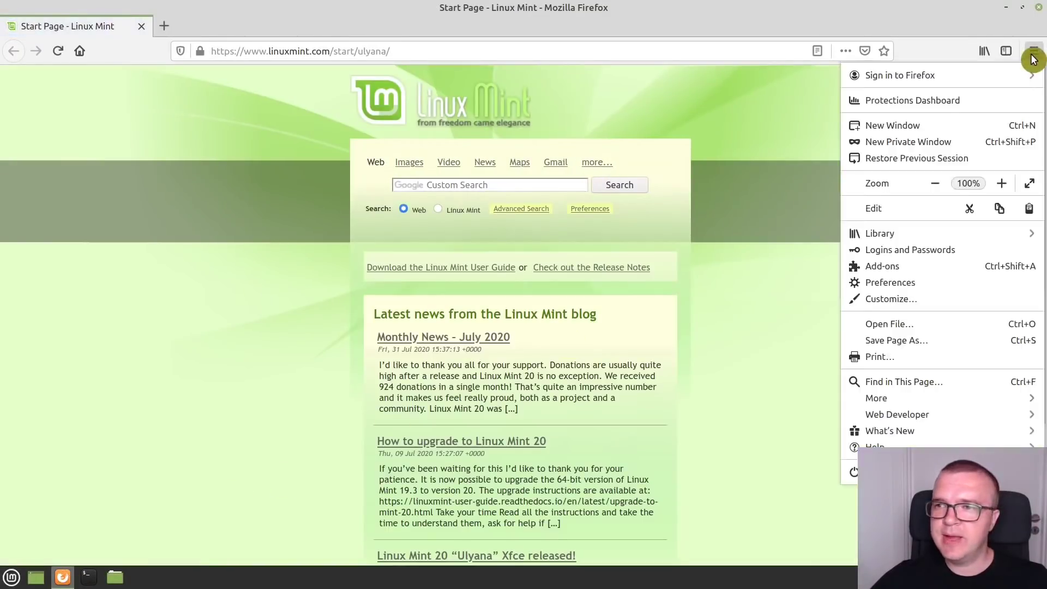
click(917, 283)
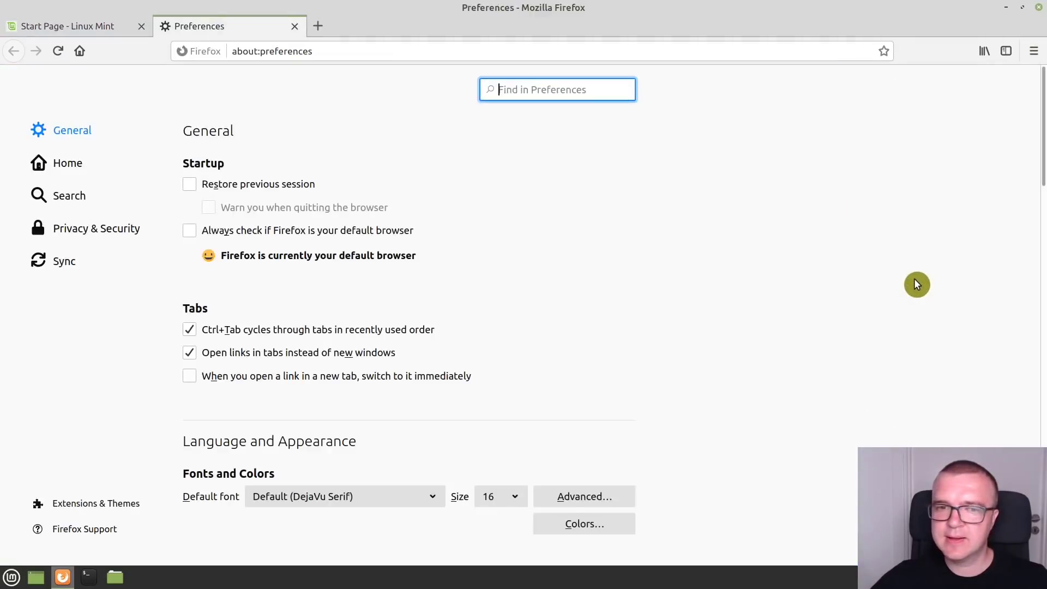
click(190, 185)
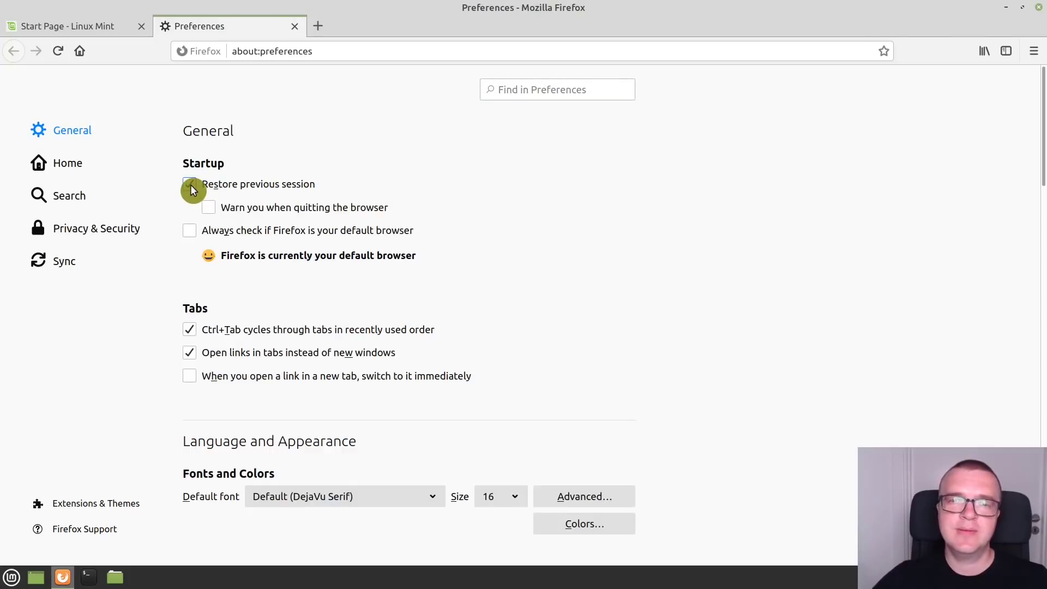
scroll(599, 299, down, 5)
scroll(594, 292, down, 19)
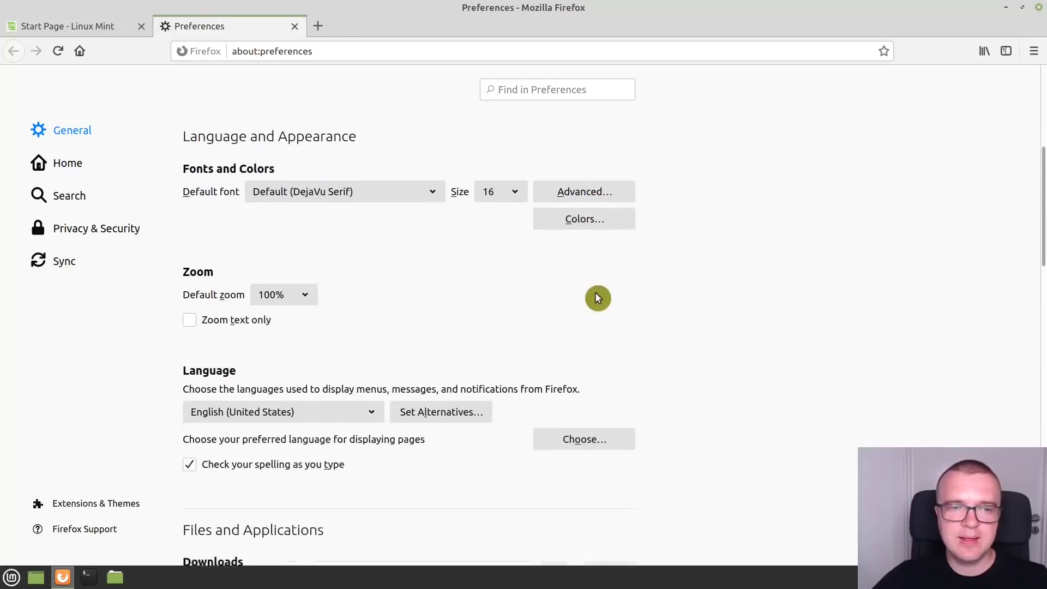
scroll(594, 292, down, 9)
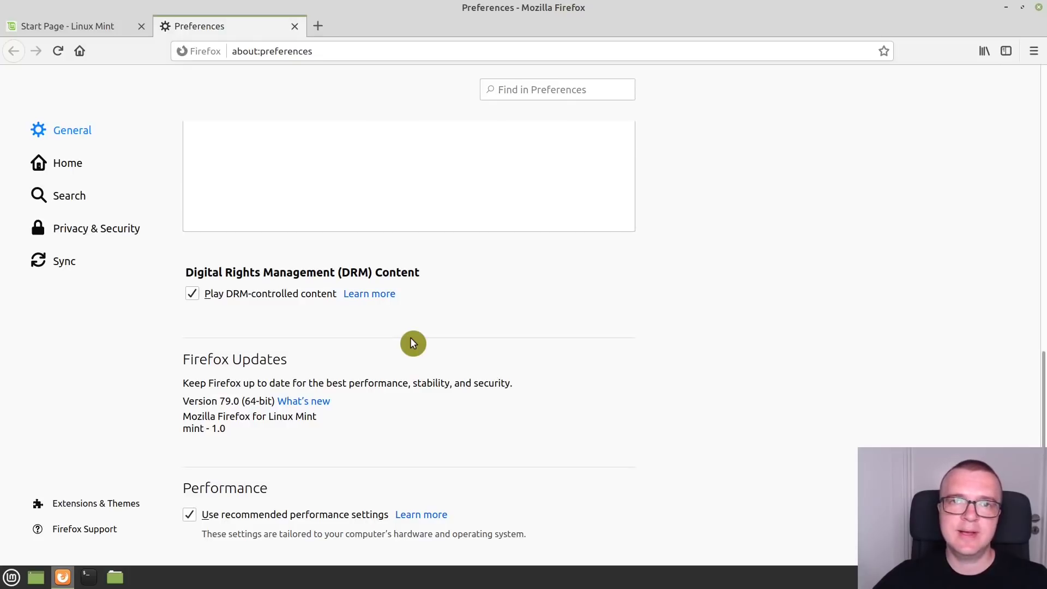
Add a separate search bar to Firefox's toolbar in the Search preferences and remove the flexible spaces around the address and search bars.
click(70, 195)
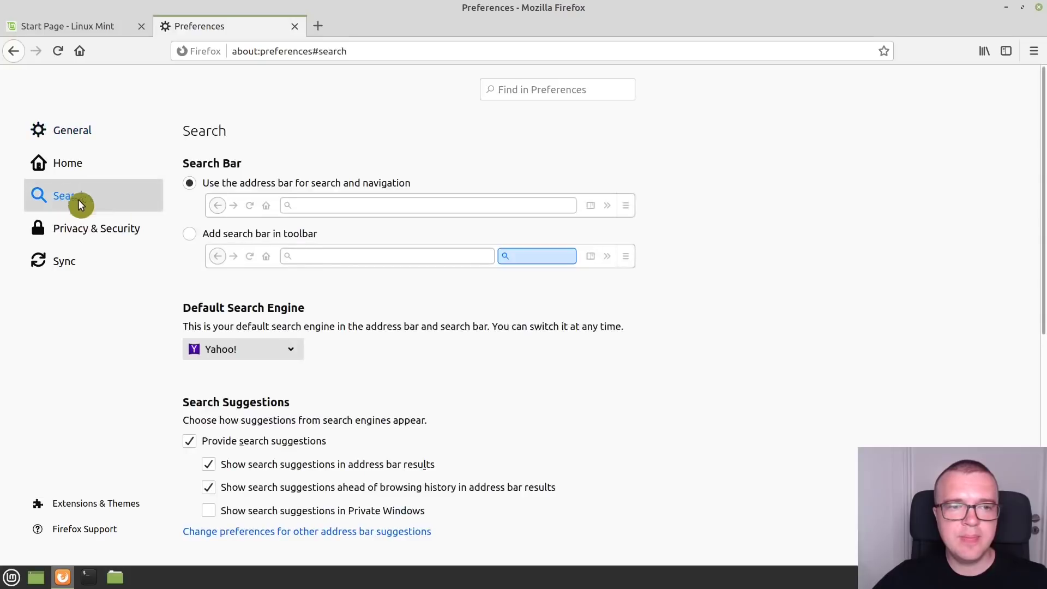
click(189, 236)
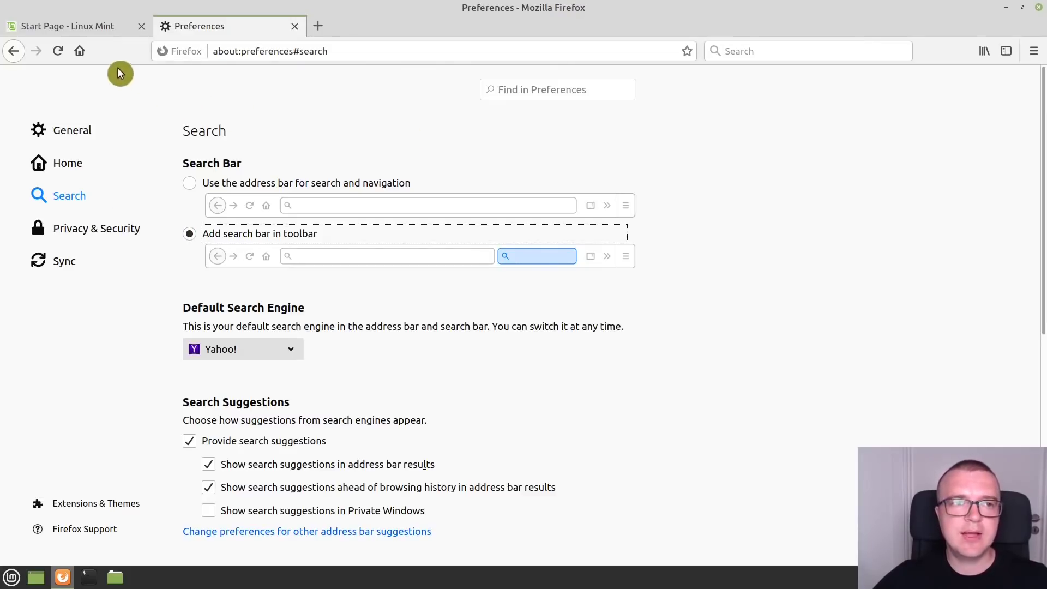
right_click(113, 52)
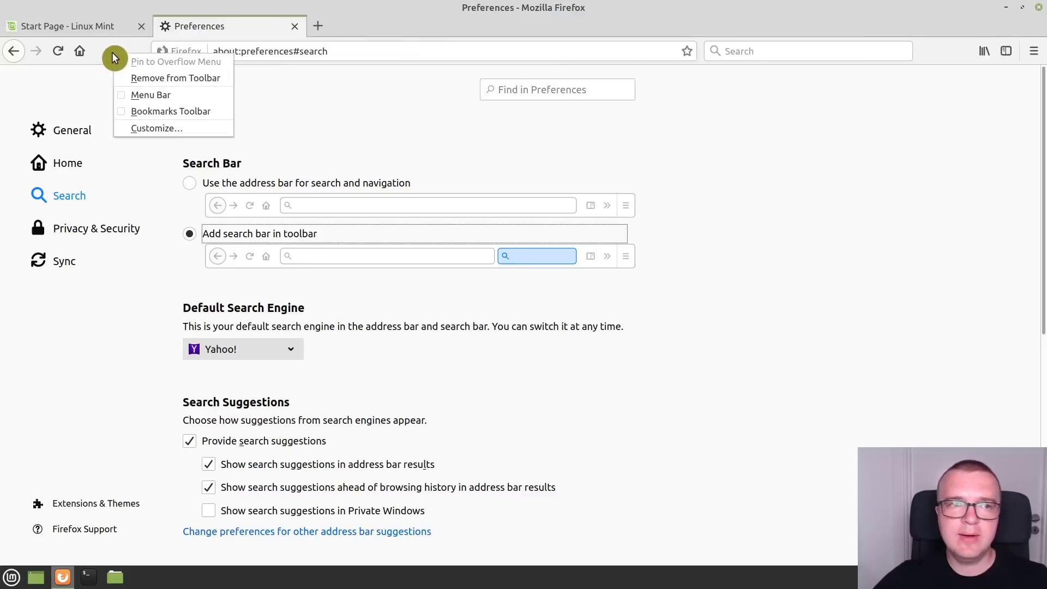
click(149, 126)
drag(124, 49, 655, 205)
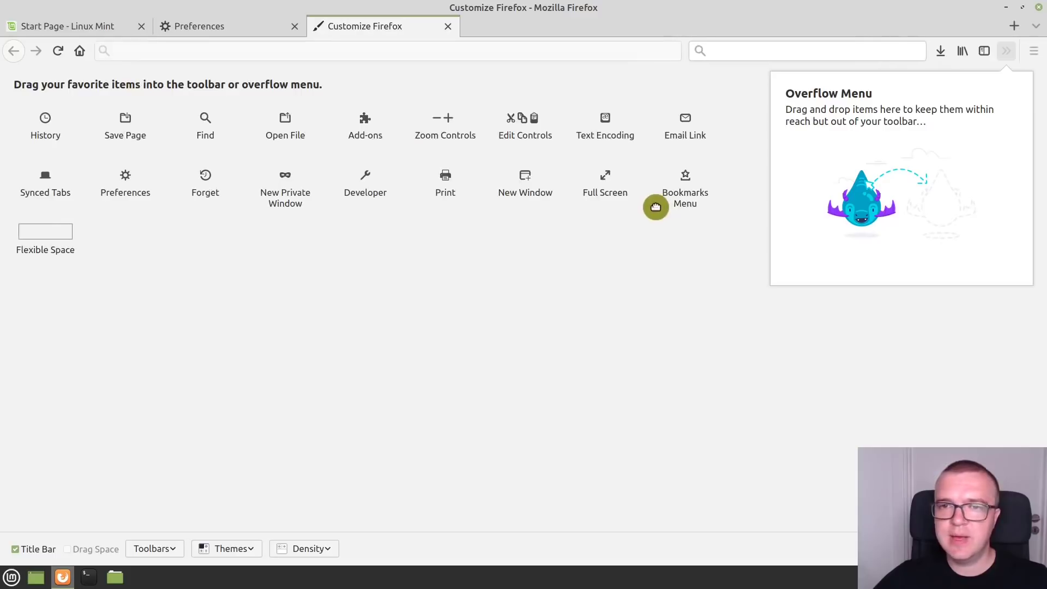
click(448, 26)
Examine the available default search engines without choosing another one.
scroll(720, 335, down, 3)
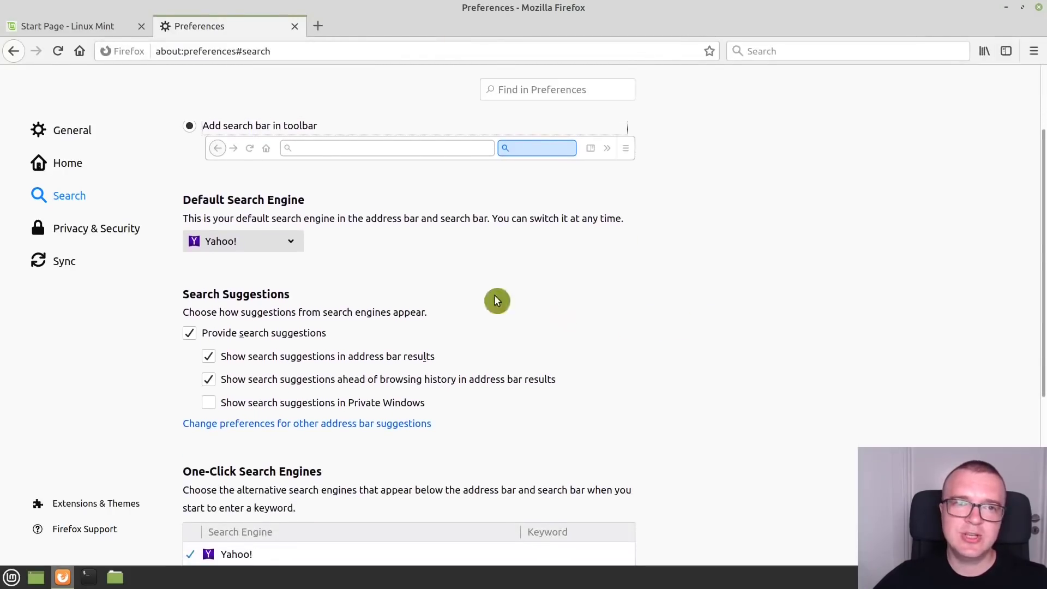
click(292, 243)
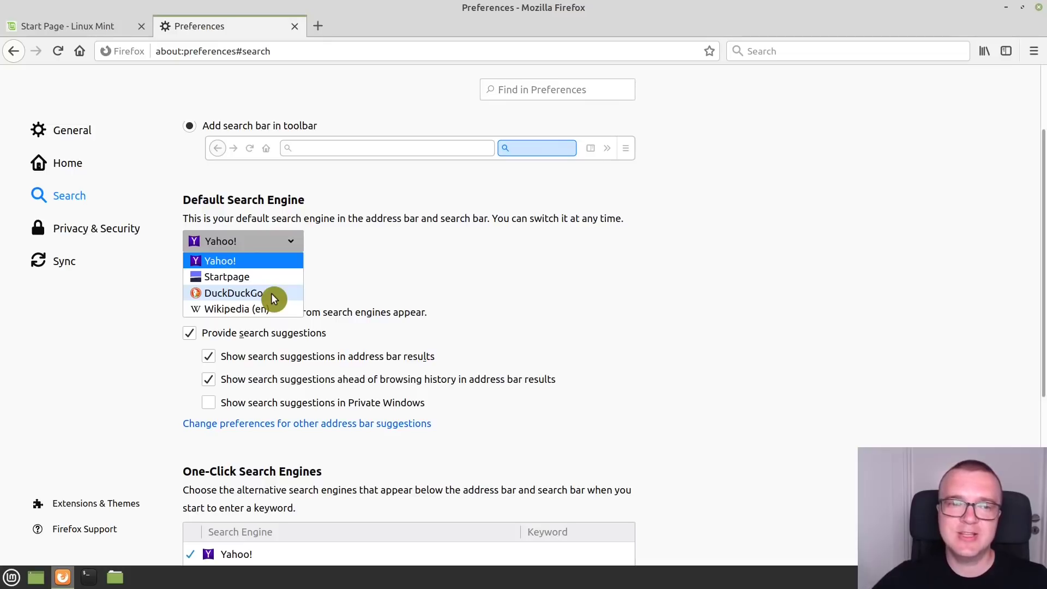
click(380, 279)
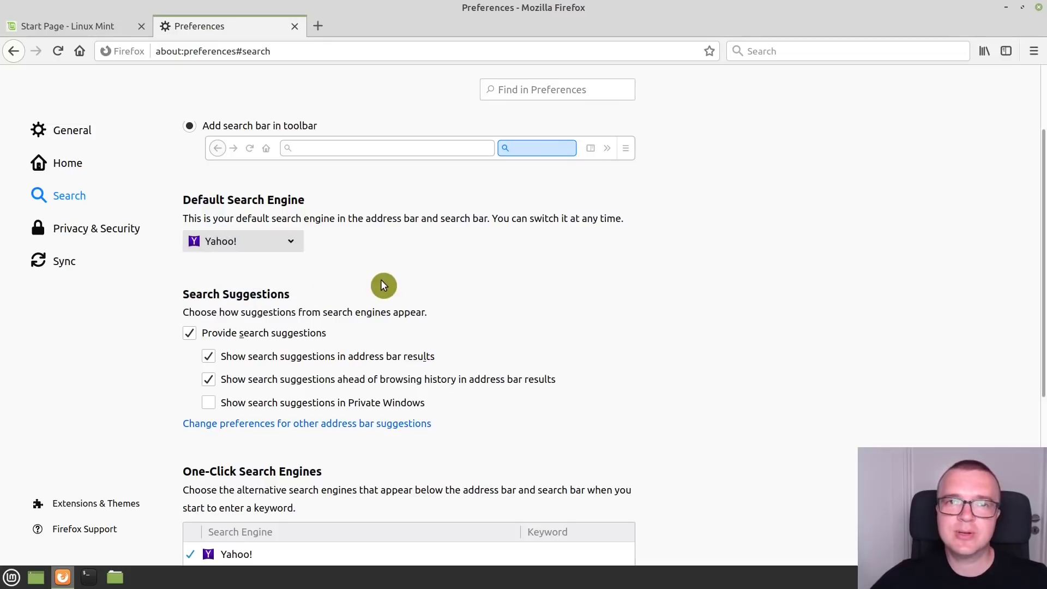
Find more search engines from the Search preferences and open the Google entry on Linux Mint's search engines page.
scroll(547, 321, down, 5)
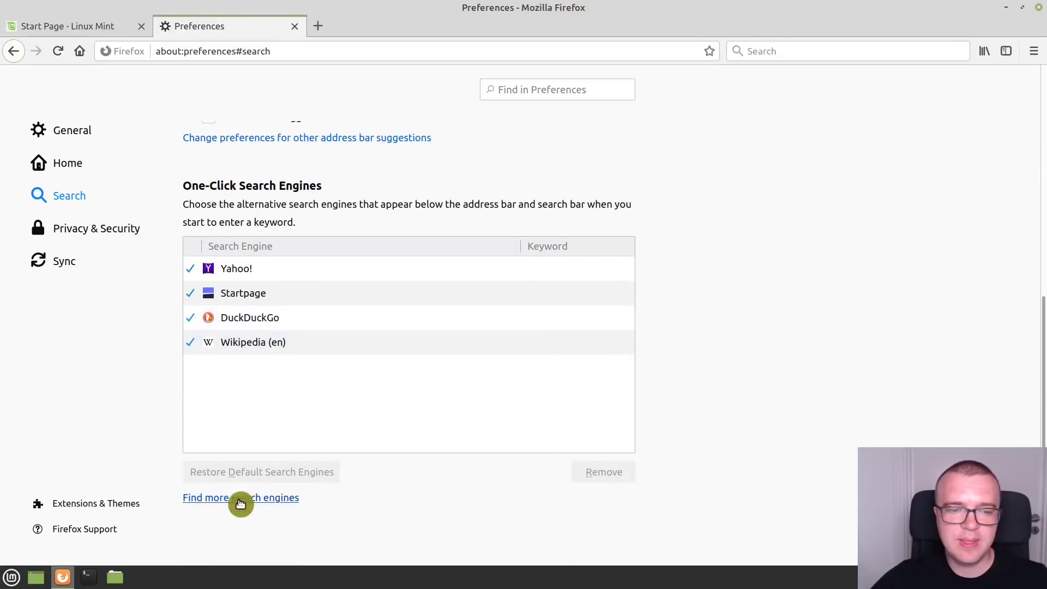
click(233, 505)
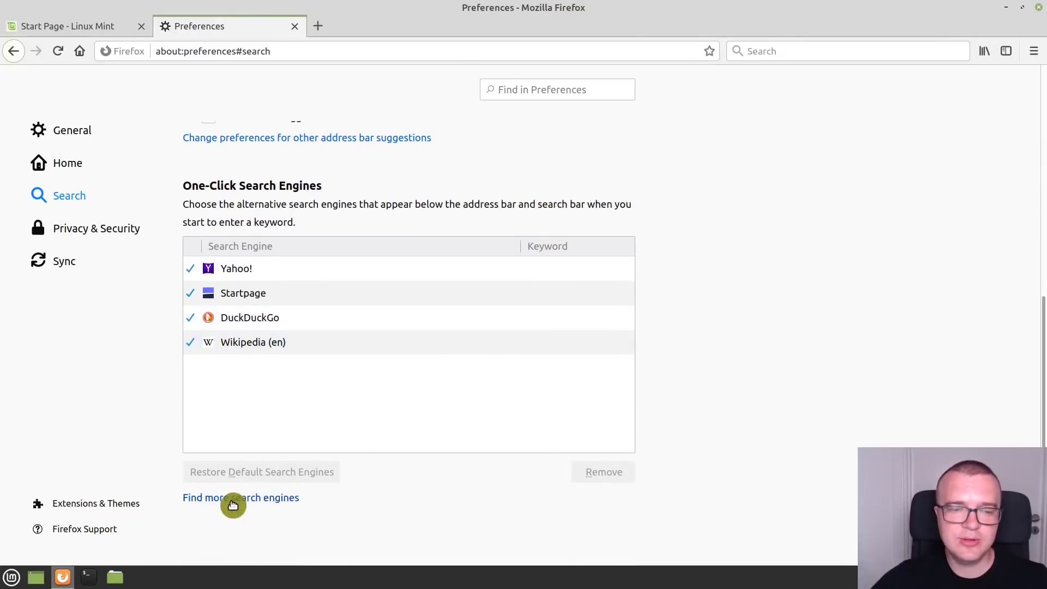
scroll(202, 459, down, 10)
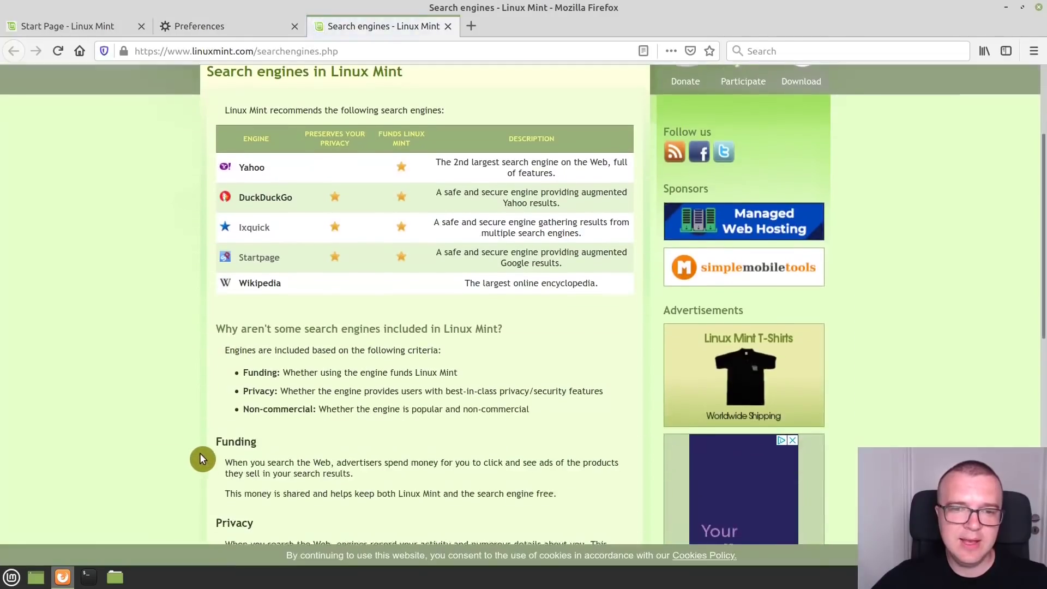
scroll(201, 459, down, 1)
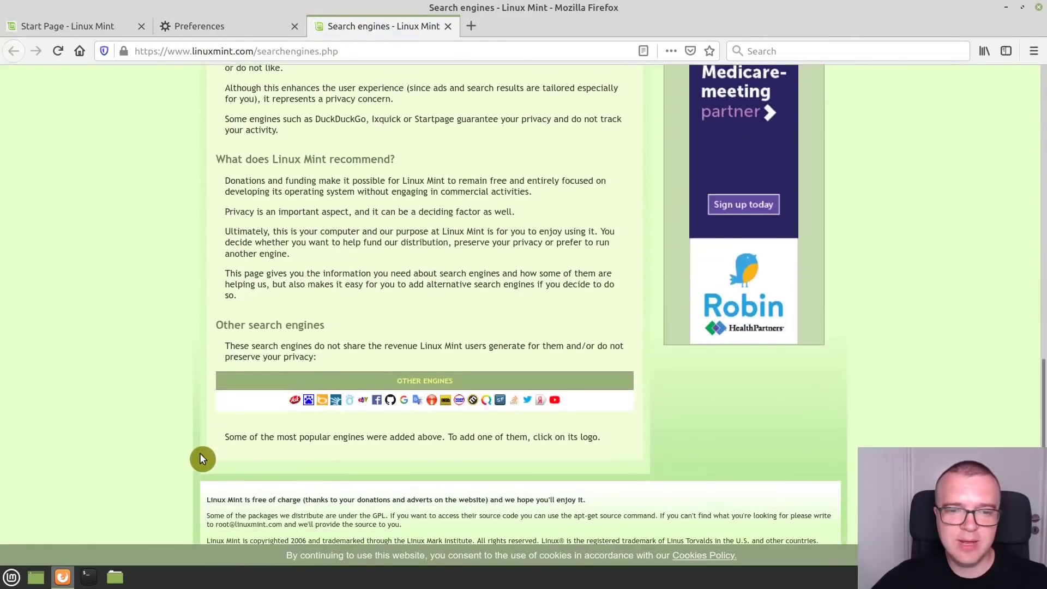
click(405, 404)
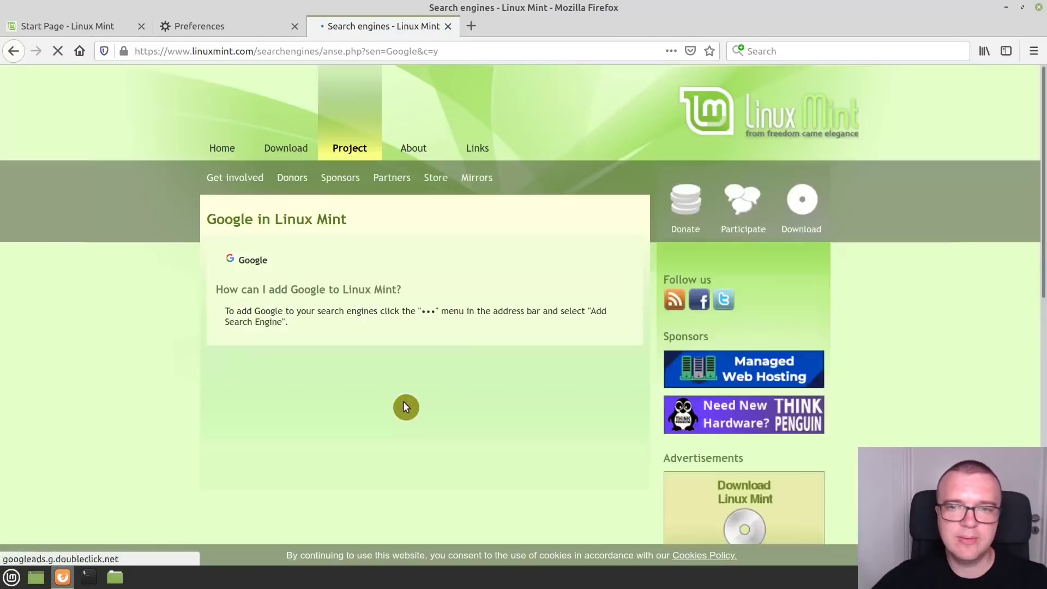
Add Google to Firefox's search engines through the search bar and close the Linux Mint search engines page.
click(737, 51)
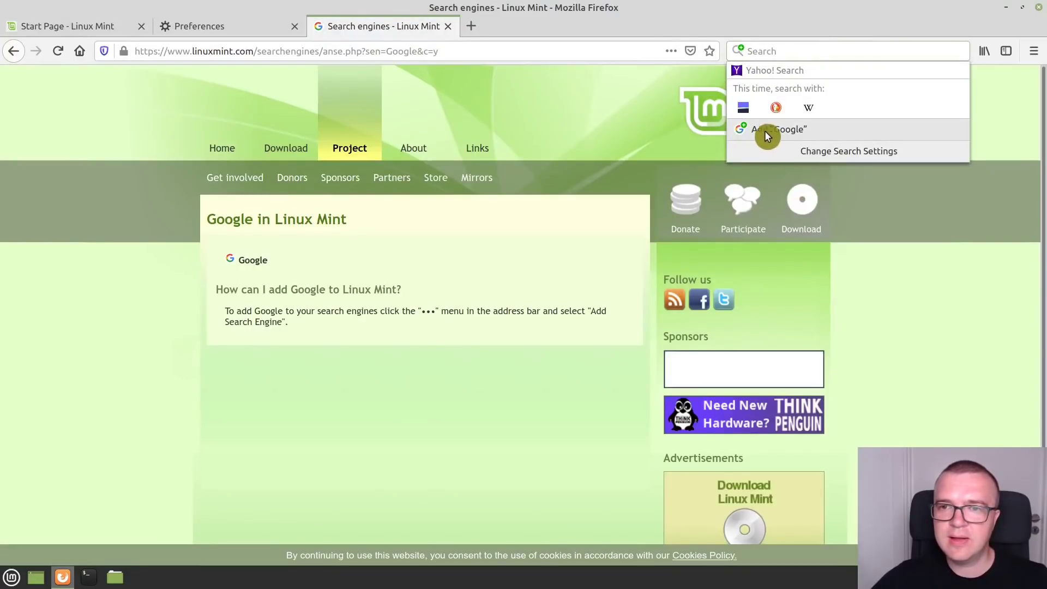
click(781, 131)
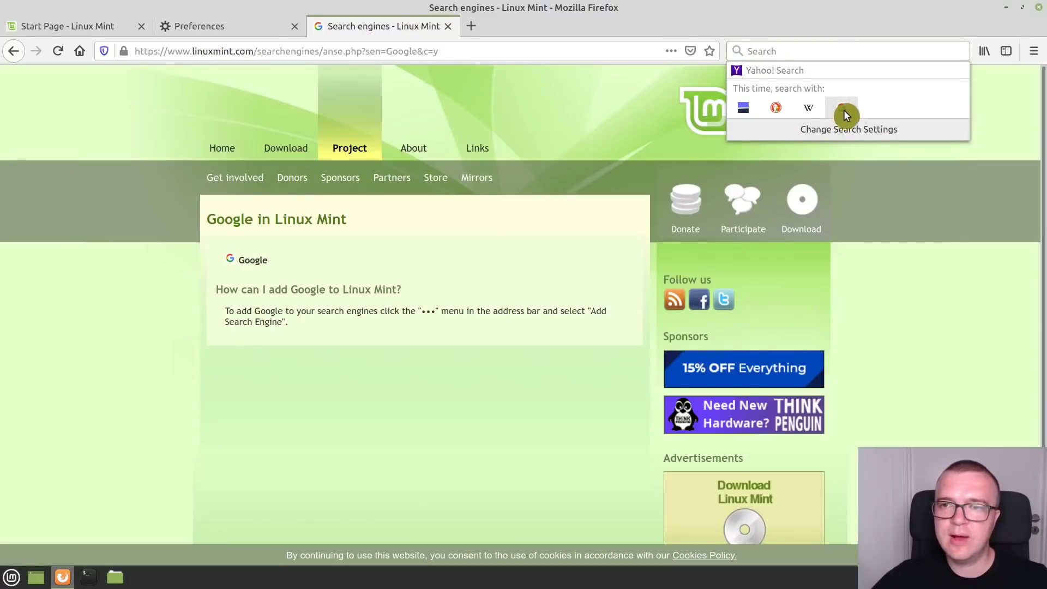
click(448, 26)
click(448, 26)
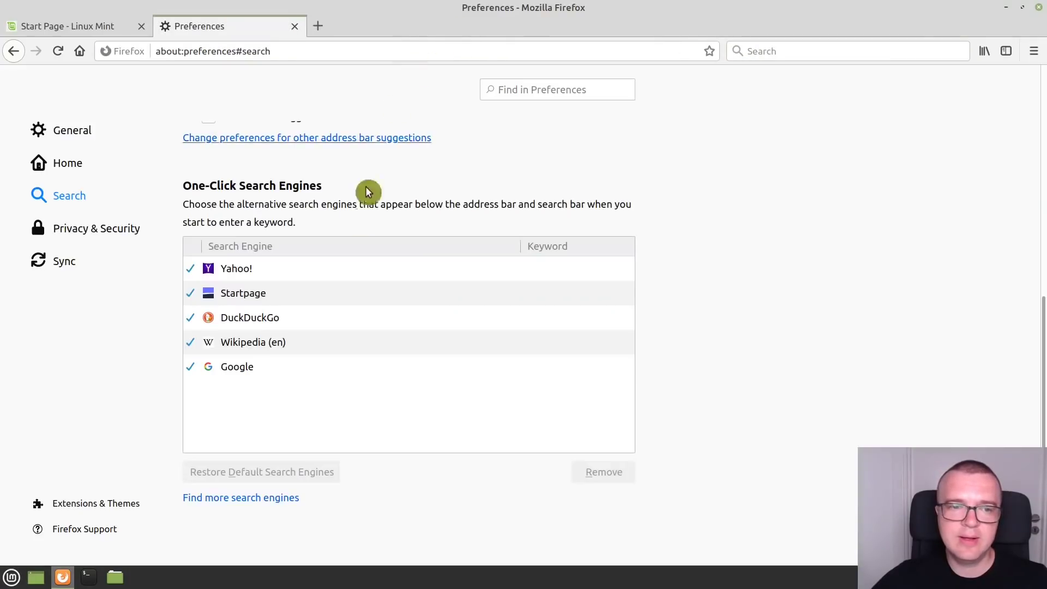
Move Google to the first position in Firefox's one-click search engines list.
drag(199, 367, 248, 273)
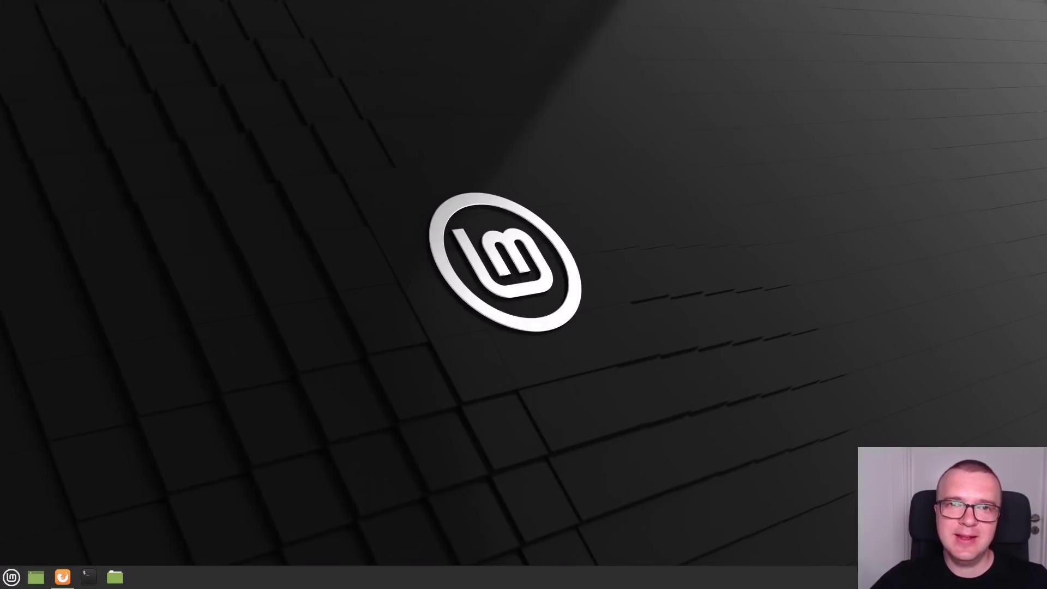
Switch to Firefox and download the 64 bit .deb package of Google Chrome, saving the file to disk.
click(62, 577)
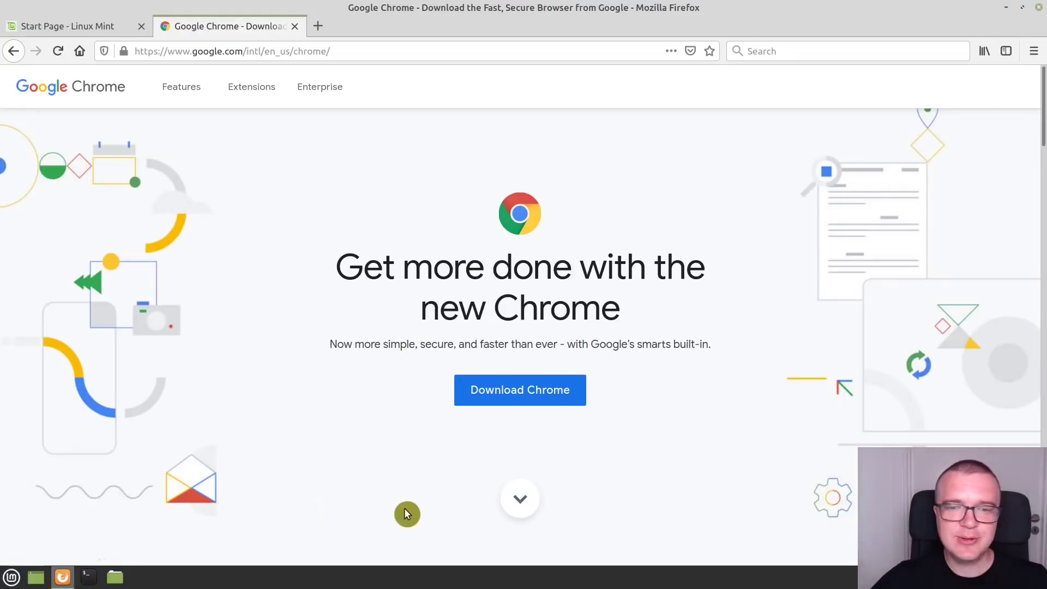
click(523, 391)
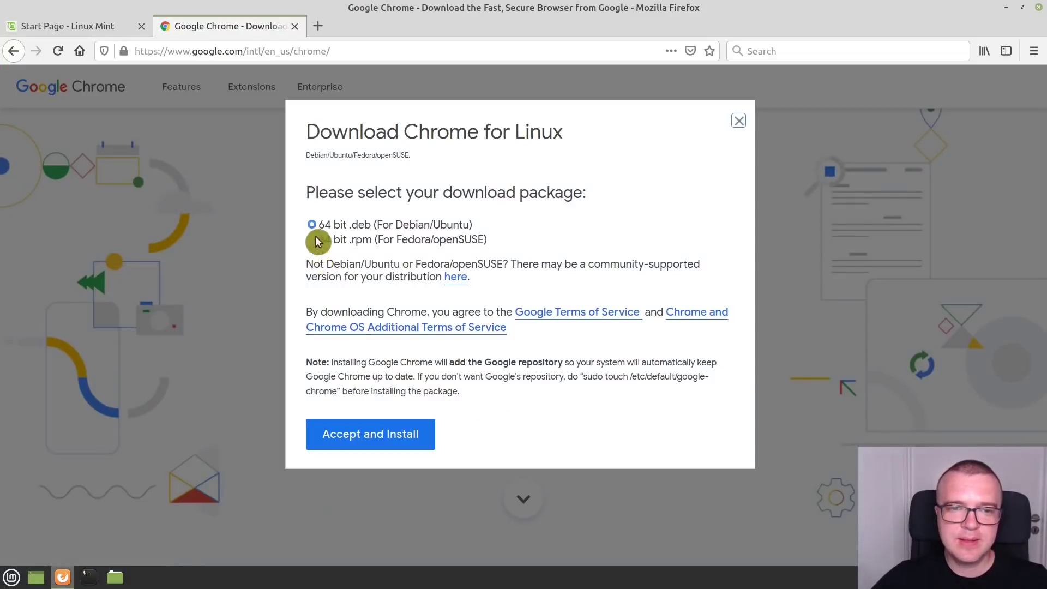
click(382, 442)
click(305, 307)
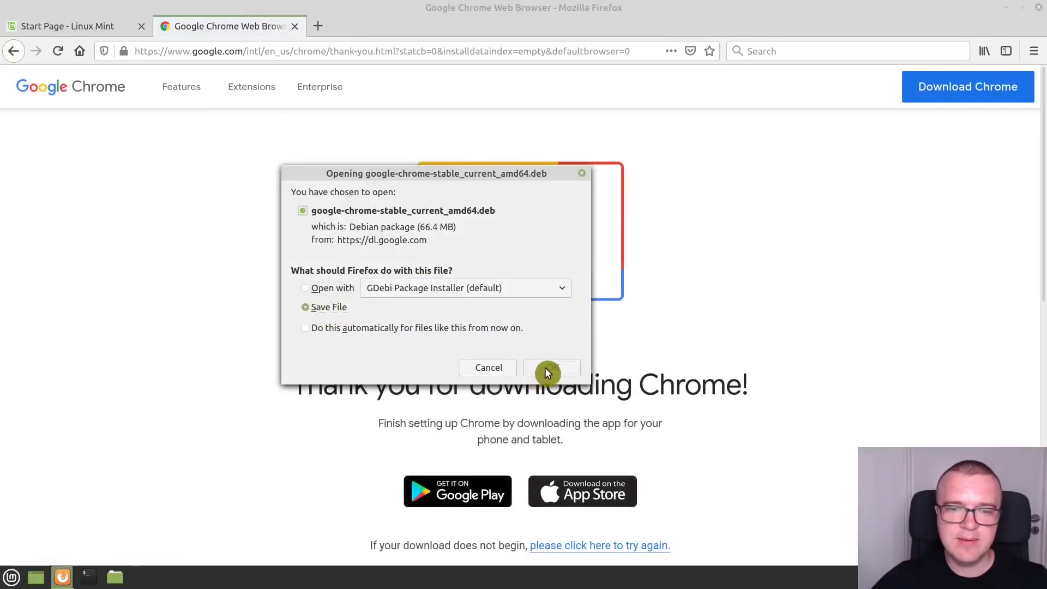
click(548, 368)
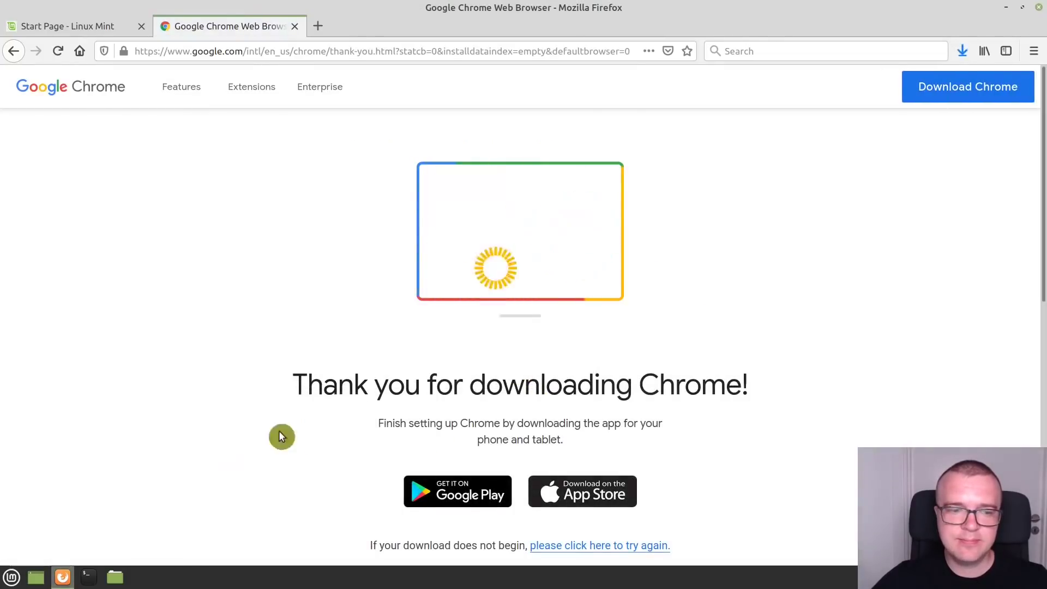
Open google-chrome-stable_current_amd64.deb from the Downloads folder with the GDebi Package Installer.
click(115, 577)
click(344, 295)
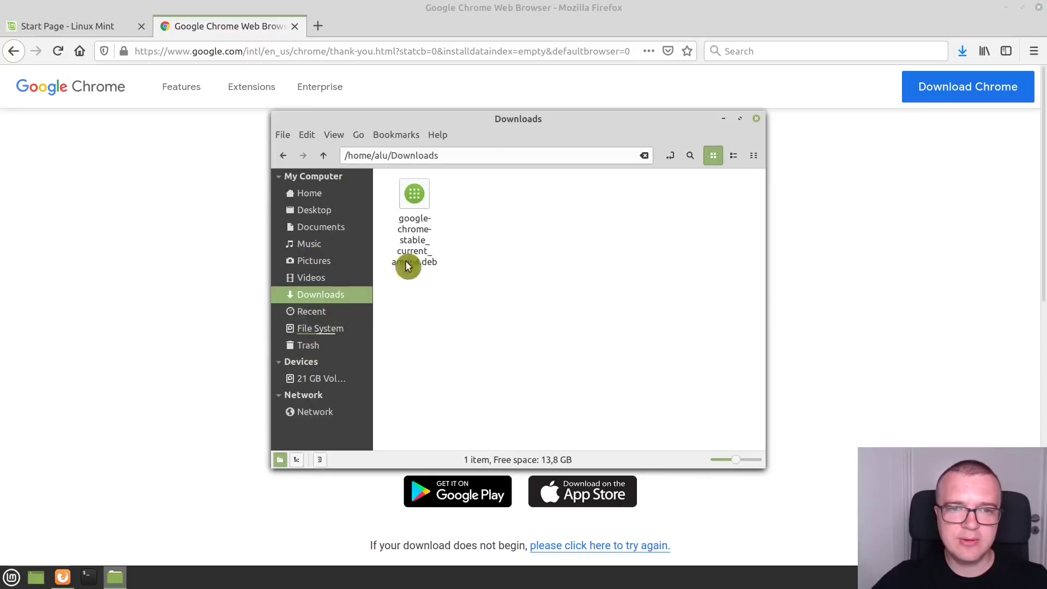
click(420, 243)
right_click(421, 245)
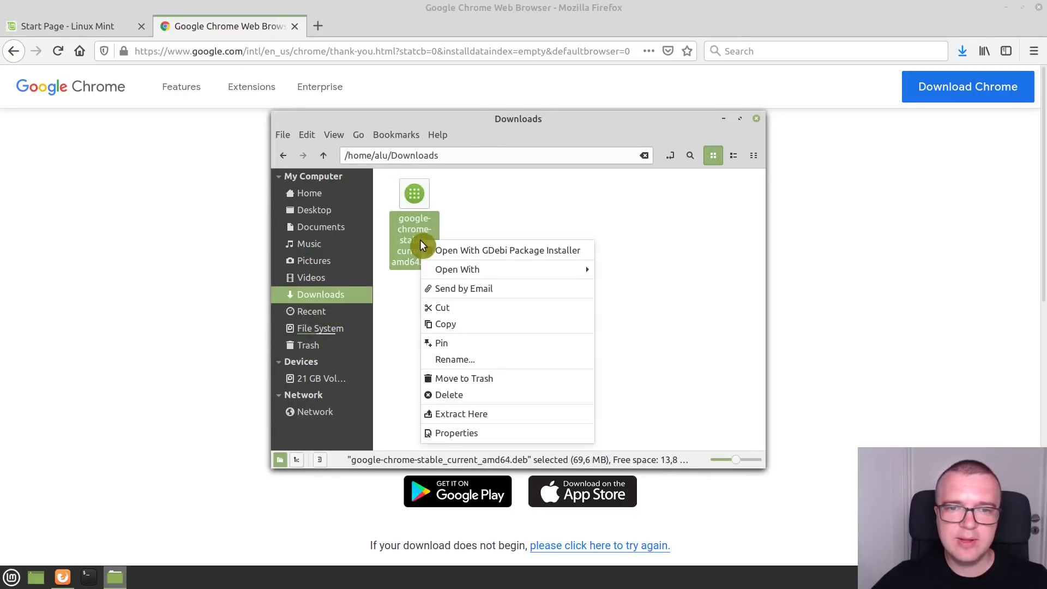
click(503, 258)
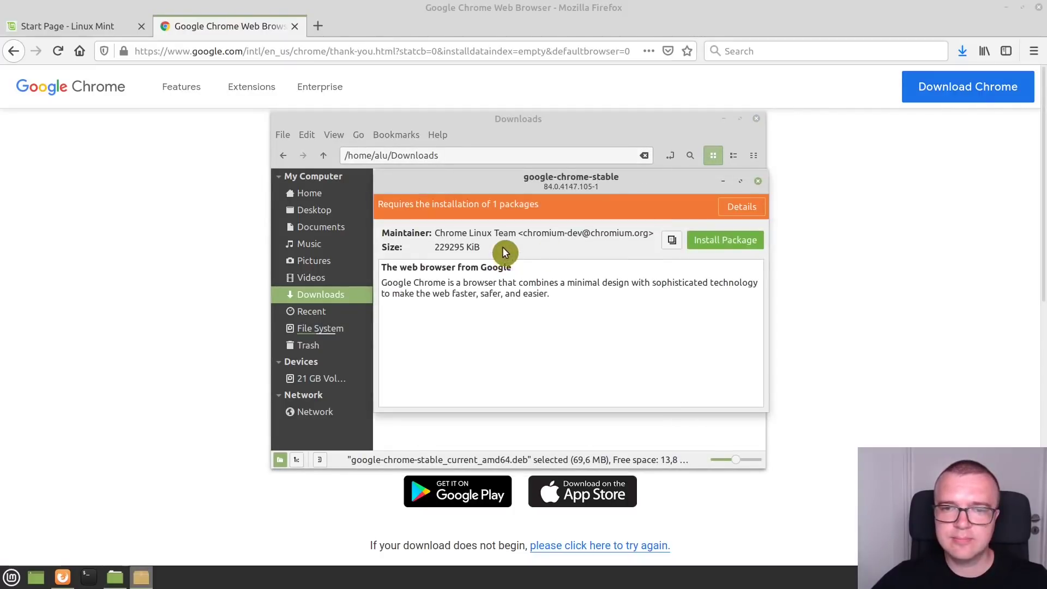
Install the Chrome package with its additional software, authenticate with the account password, and close the installer and Downloads windows.
click(723, 240)
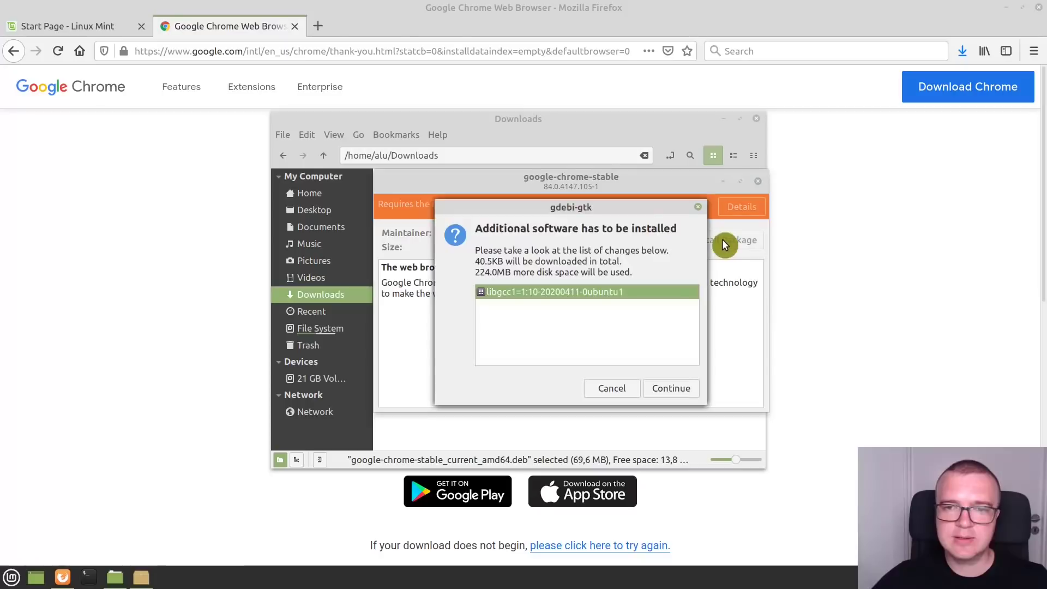
click(662, 388)
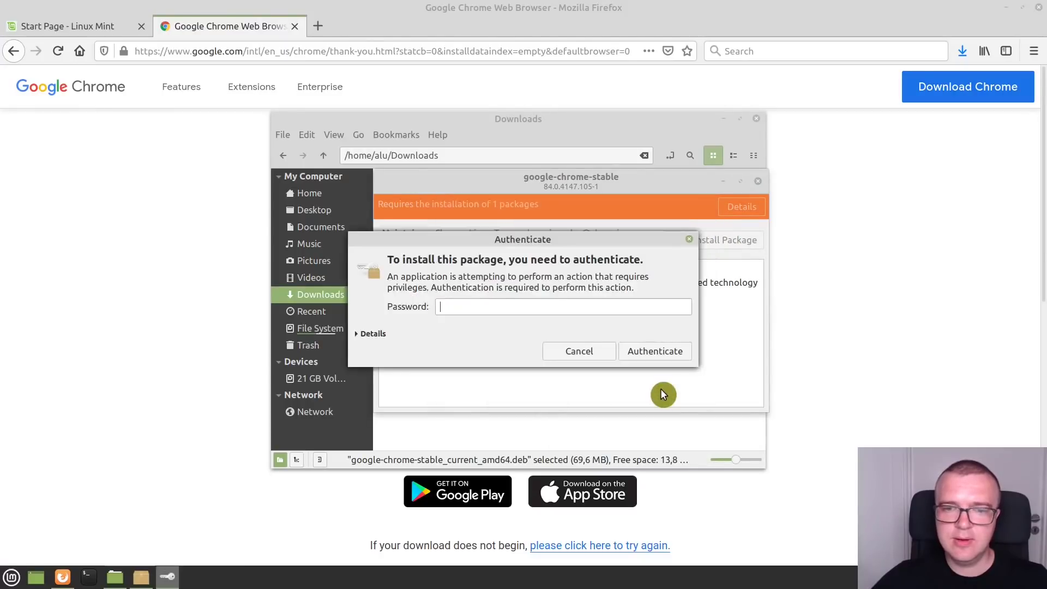
text(****)
key(Return)
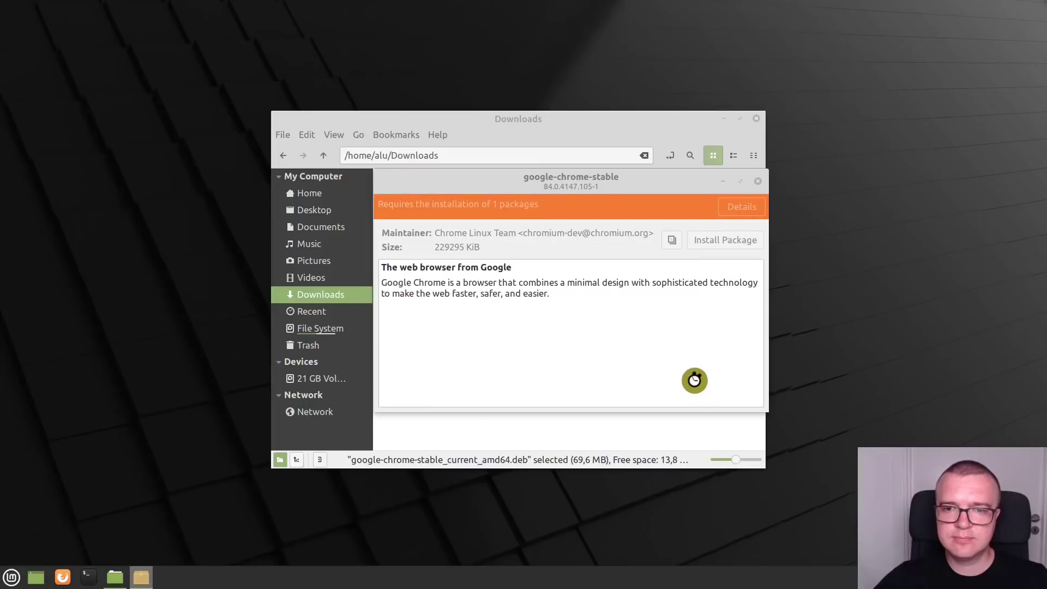
click(759, 181)
click(756, 118)
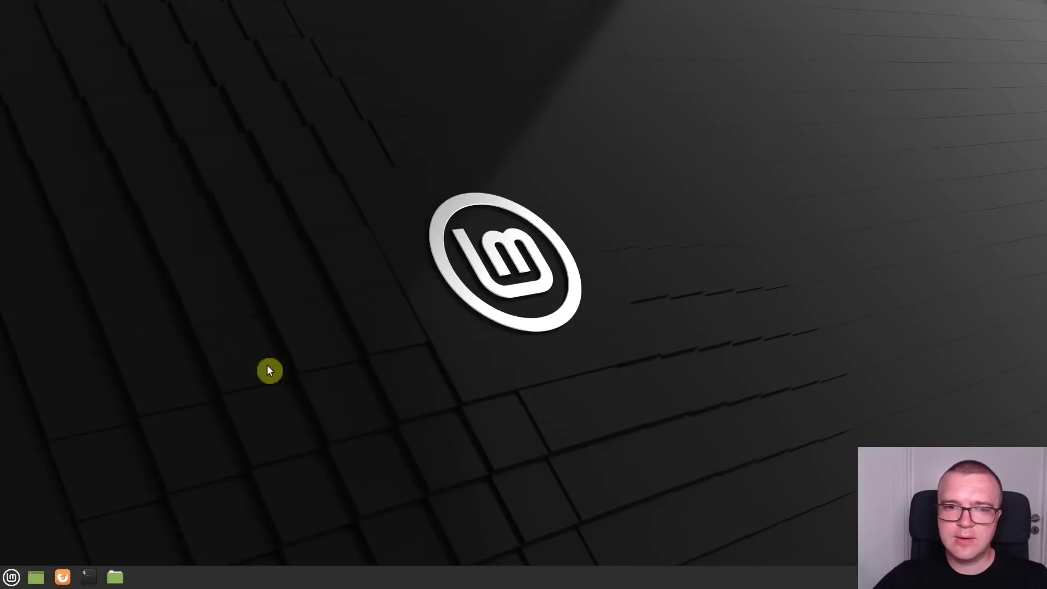
Launch Google Chrome without making it the default browser or sending usage statistics and crash reports.
click(11, 578)
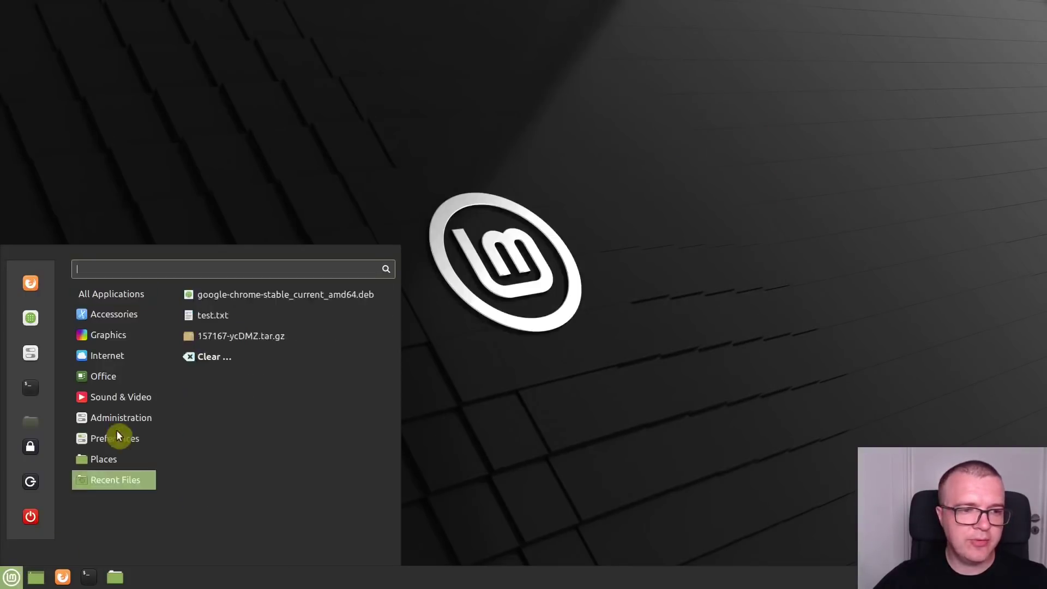
mouse_move(119, 364)
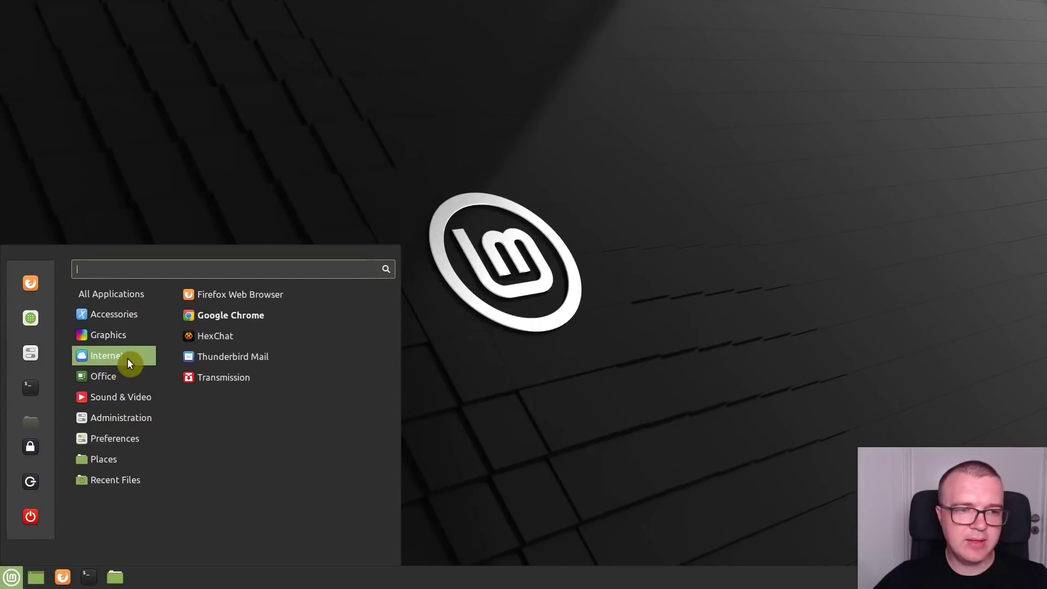
click(241, 315)
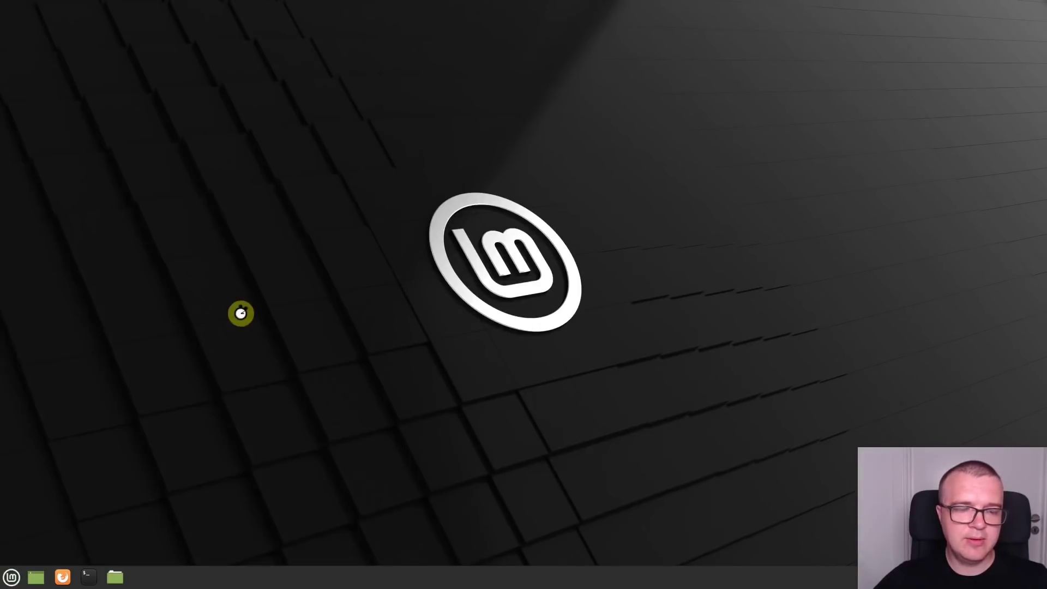
click(405, 272)
click(391, 291)
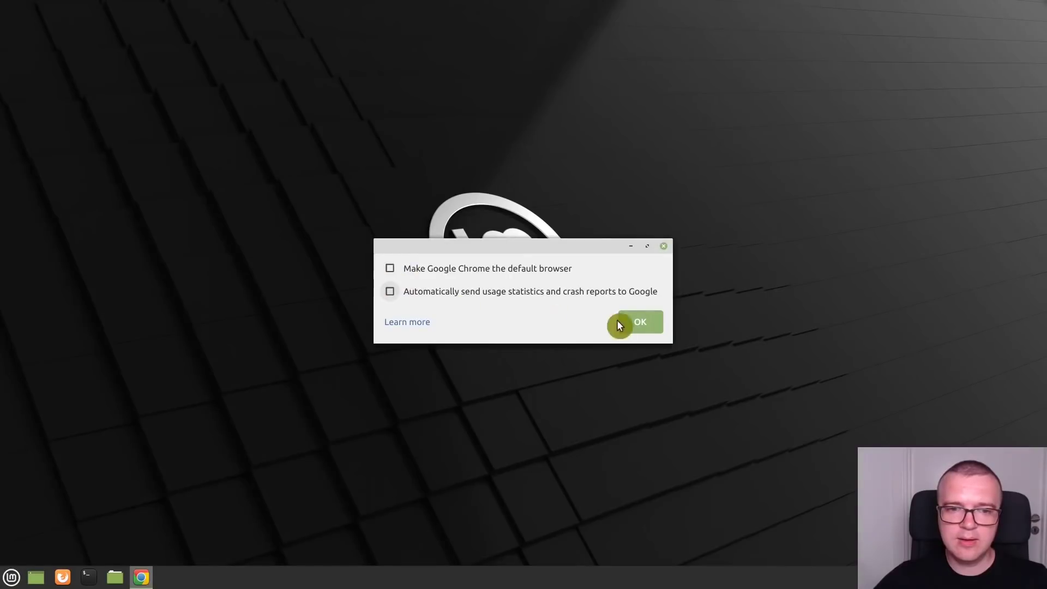
click(622, 322)
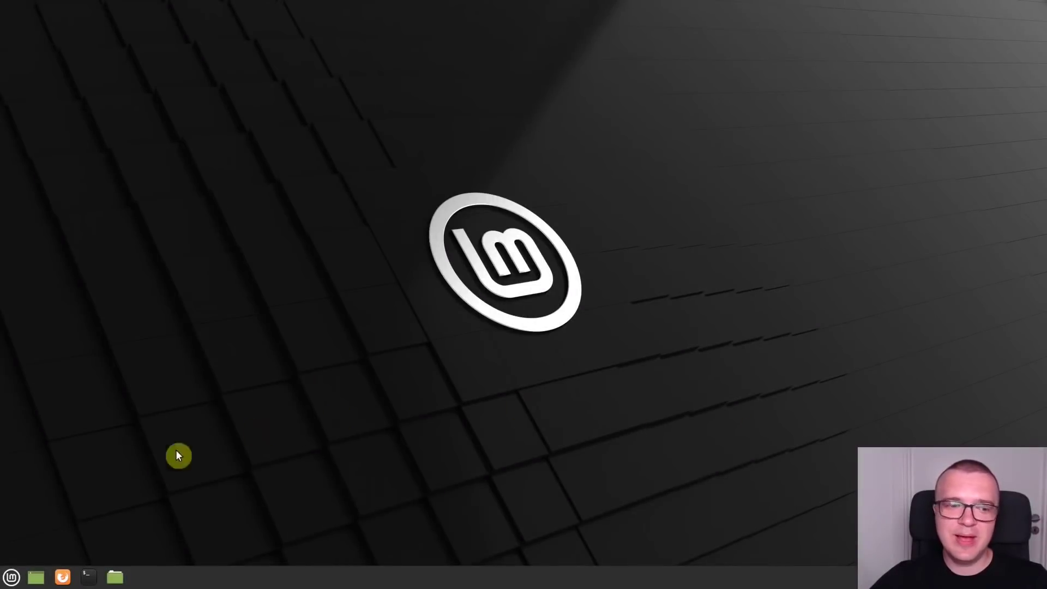
Open Rhythmbox, look through its Radio library, and close the player.
click(10, 578)
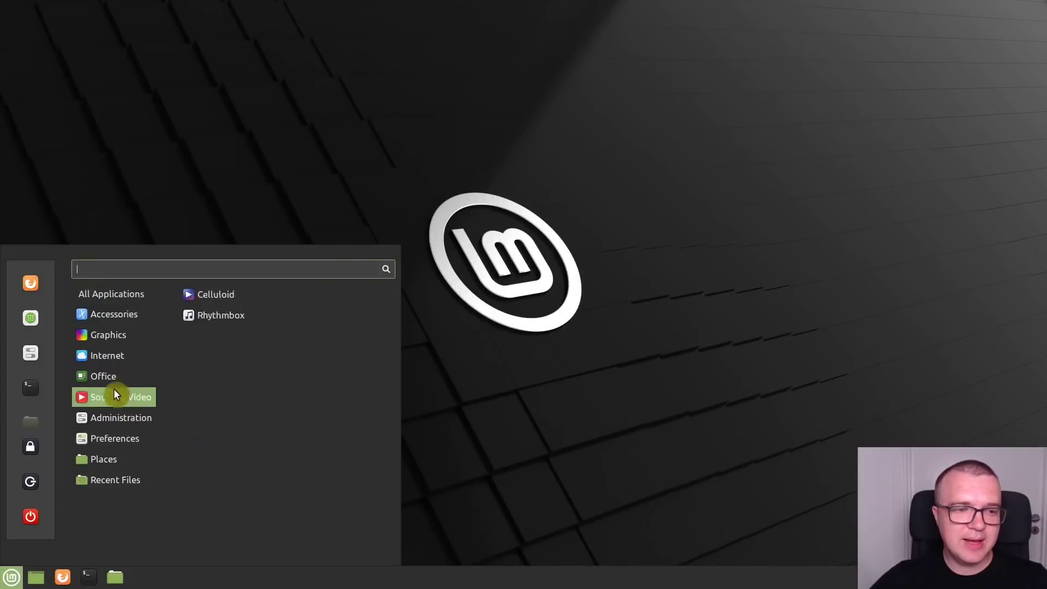
mouse_move(126, 343)
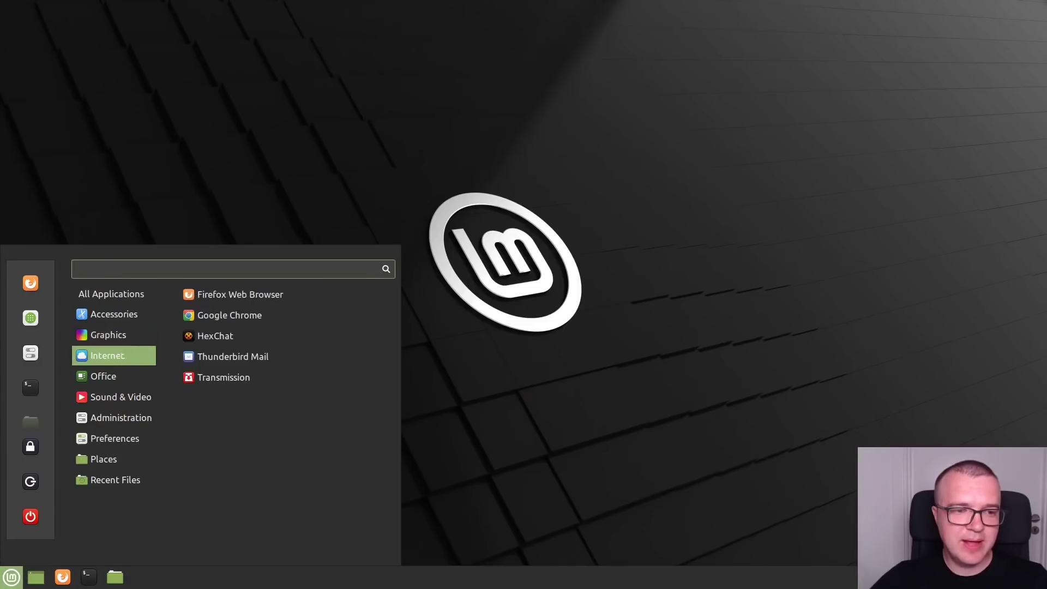
mouse_move(126, 393)
click(223, 316)
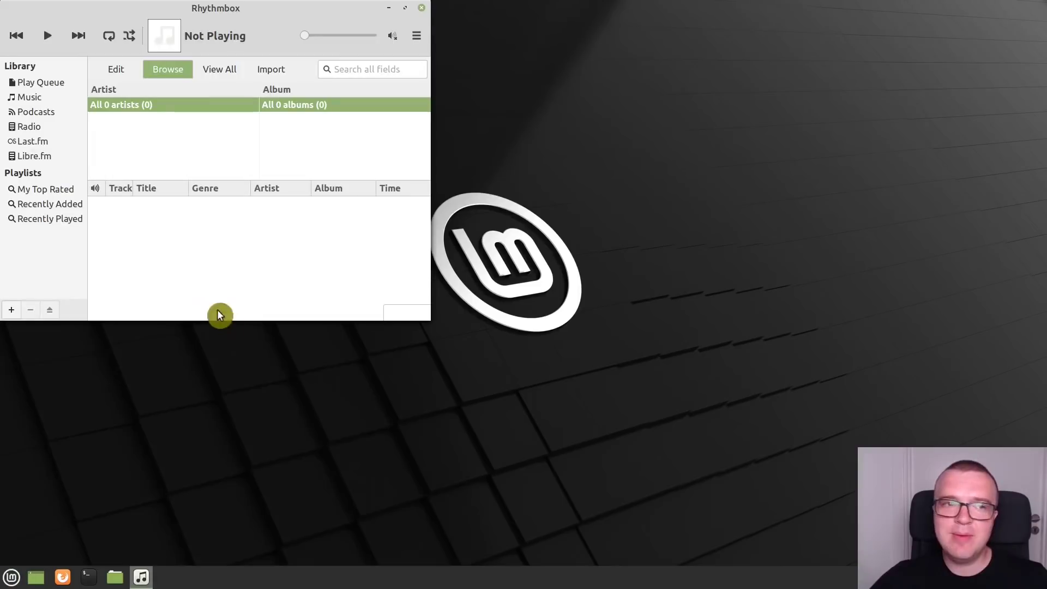
click(34, 132)
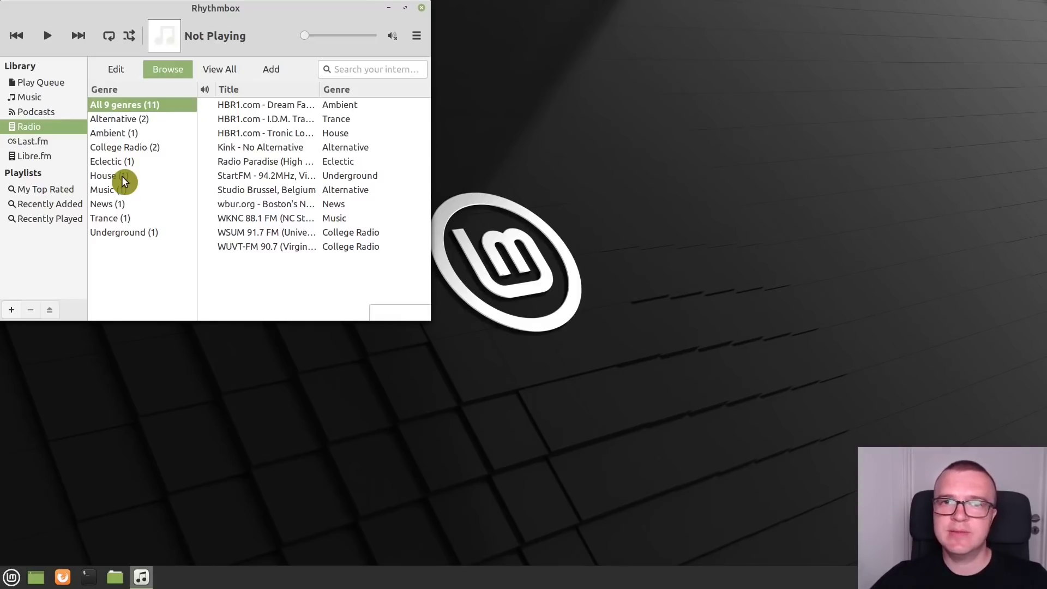
click(422, 12)
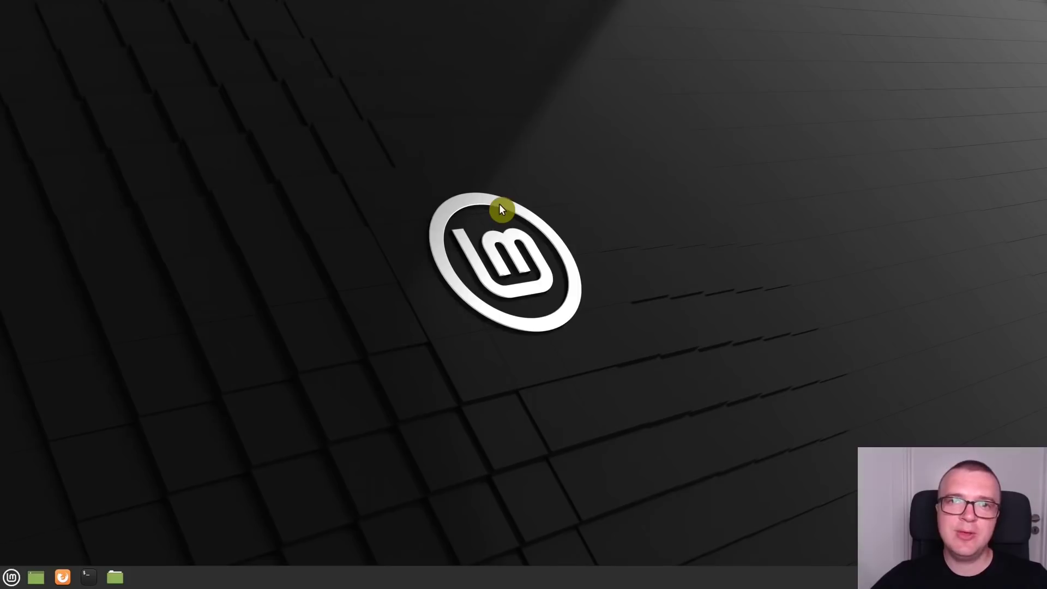
Find Audacious in Software Manager and install it.
click(10, 577)
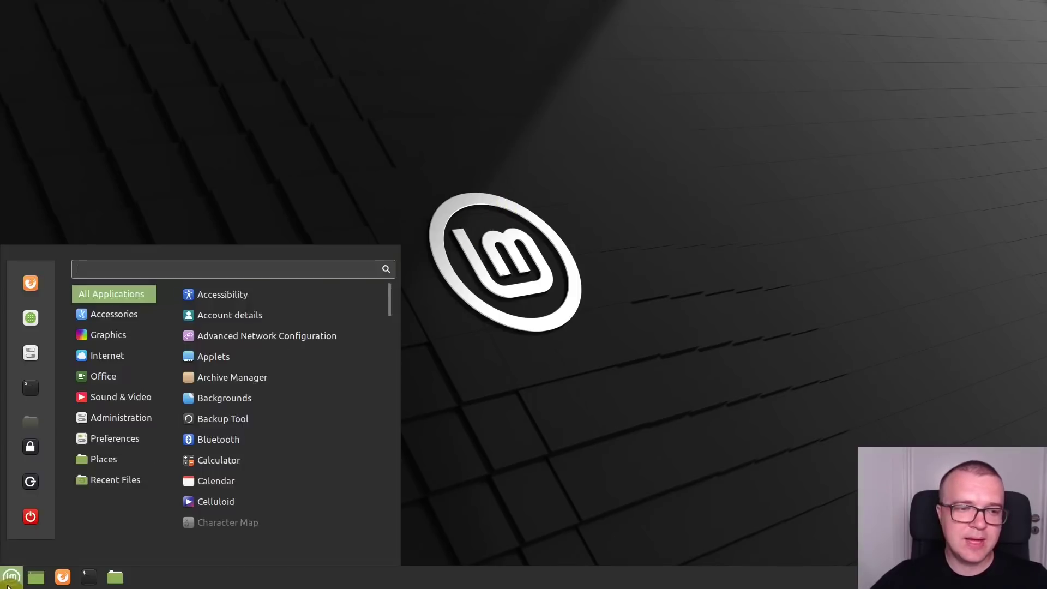
click(31, 325)
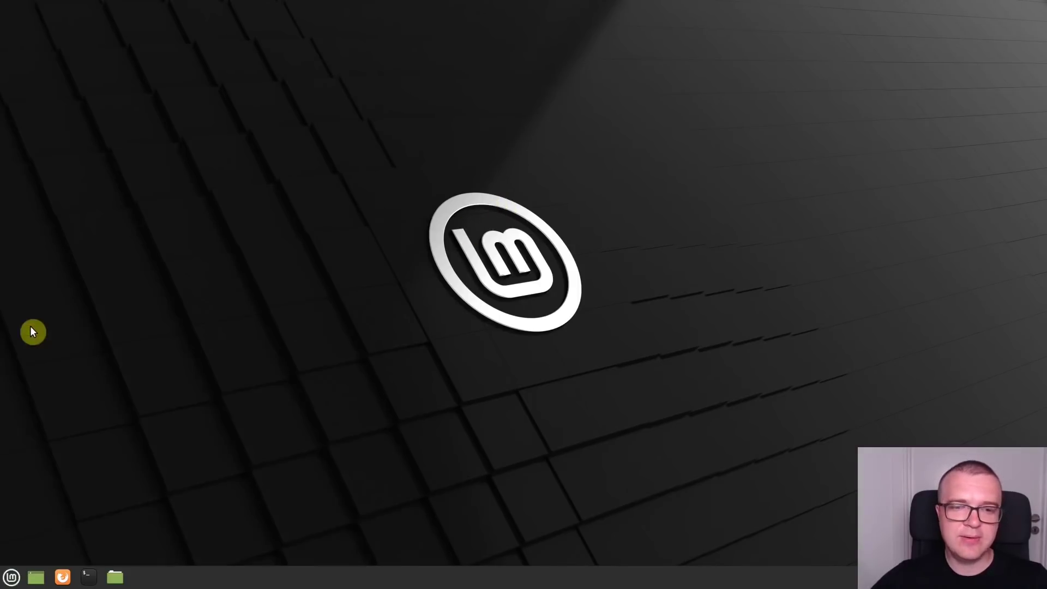
text(a)
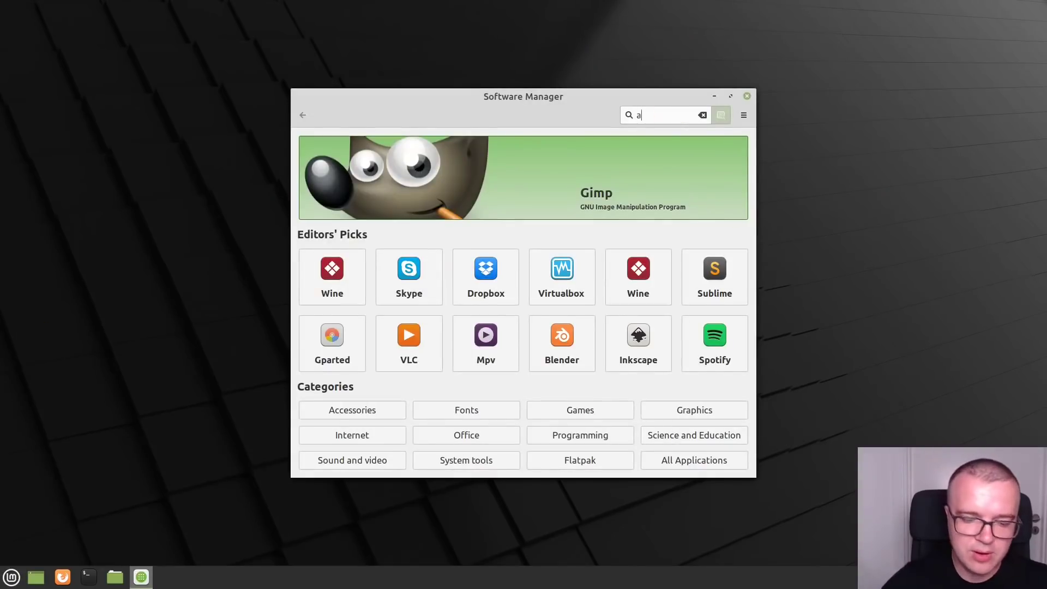
text(udacious)
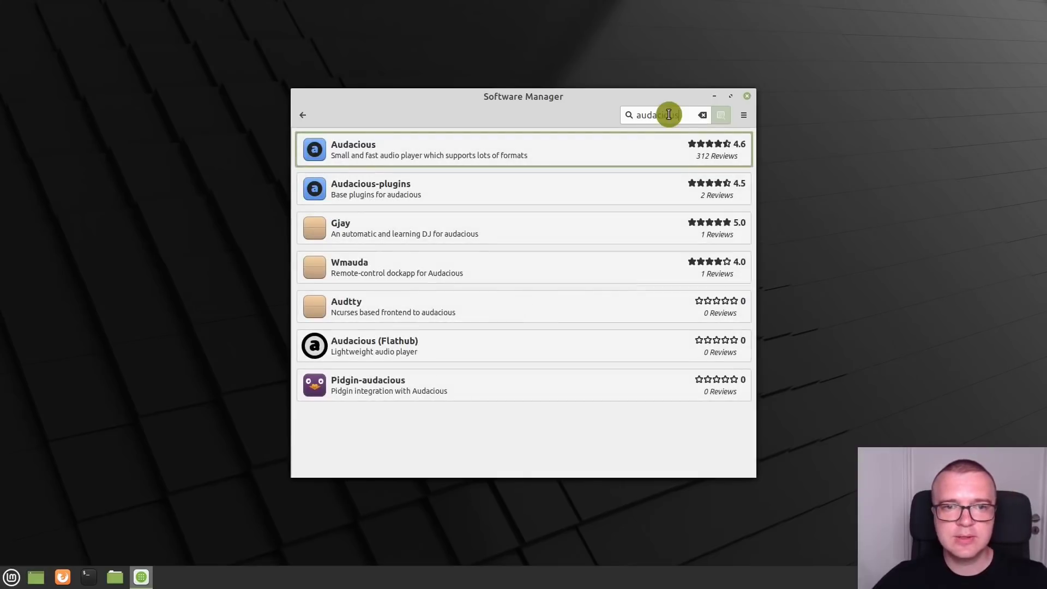
click(450, 156)
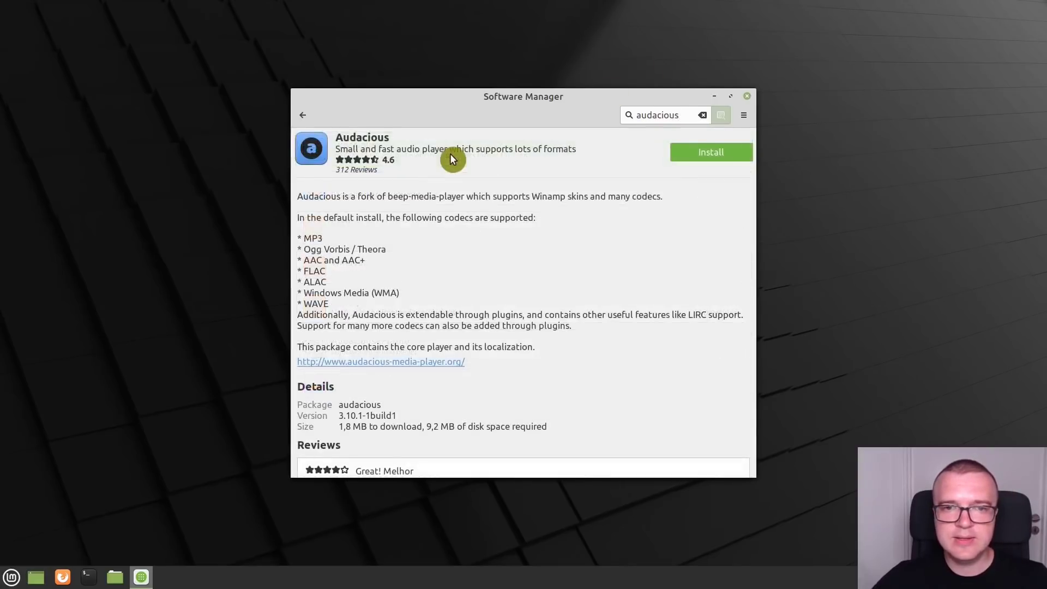
click(746, 156)
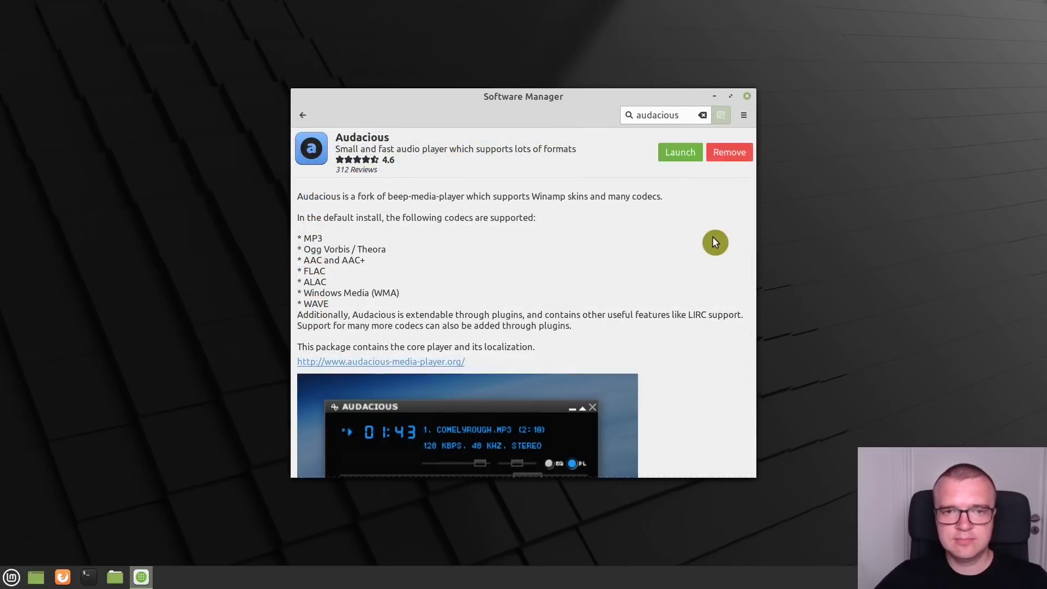
Launch Audacious, close Software Manager, look over the player window, and close it.
click(679, 153)
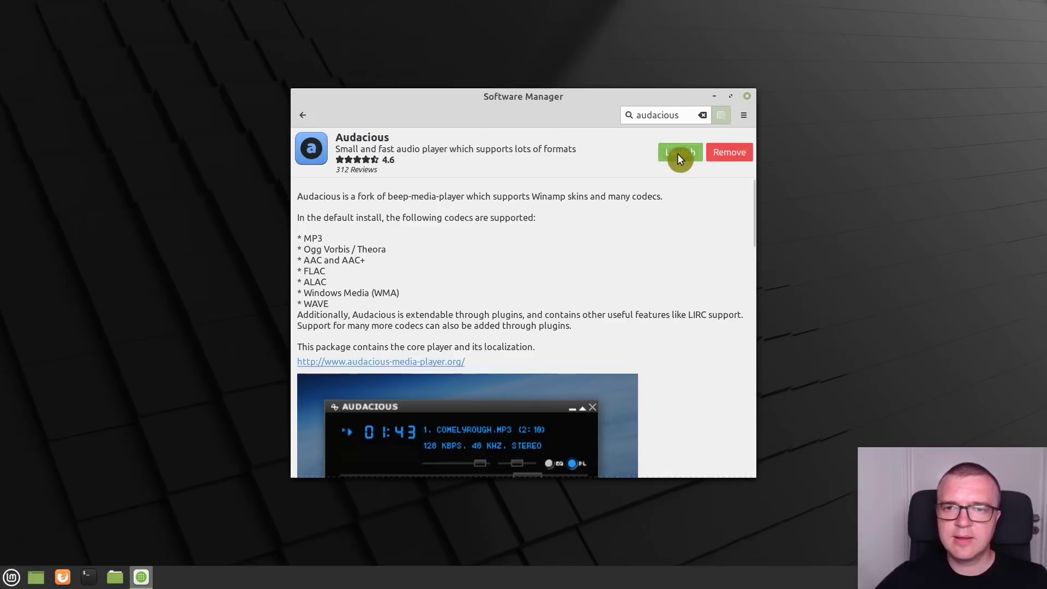
drag(774, 454, 580, 514)
click(750, 98)
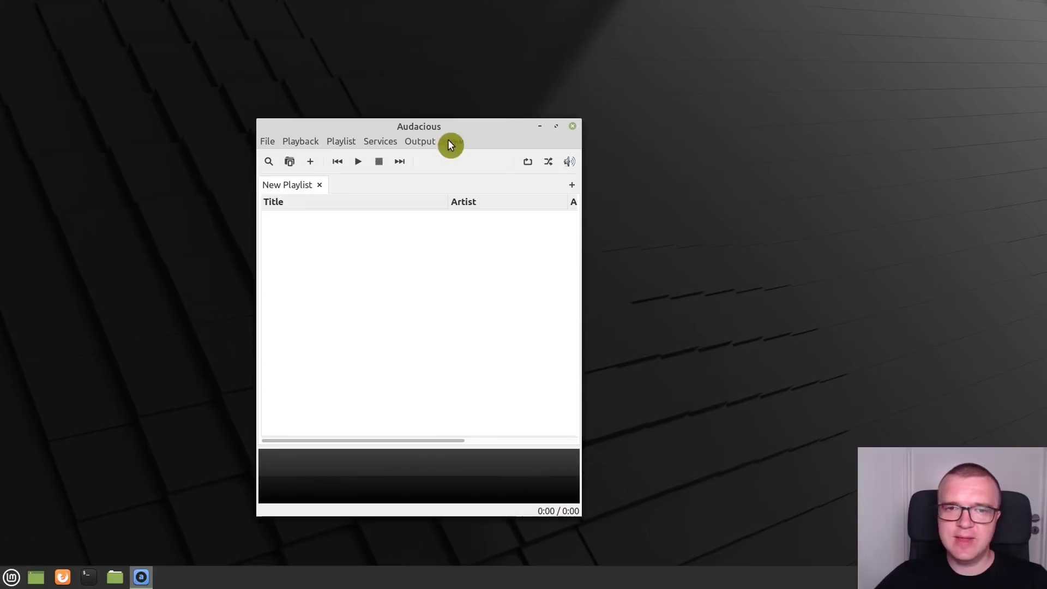
drag(451, 126, 562, 82)
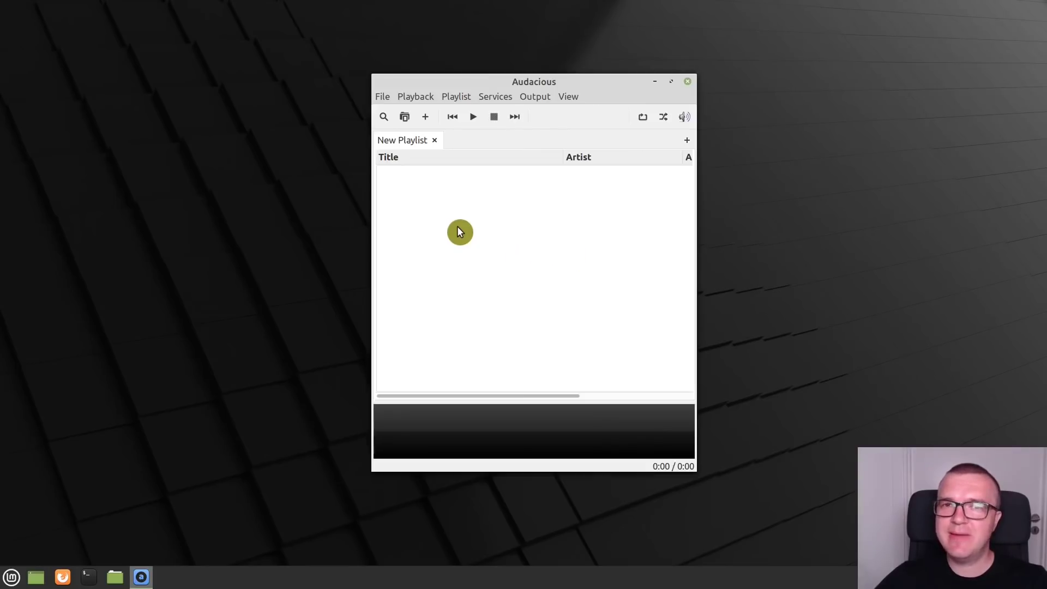
click(687, 83)
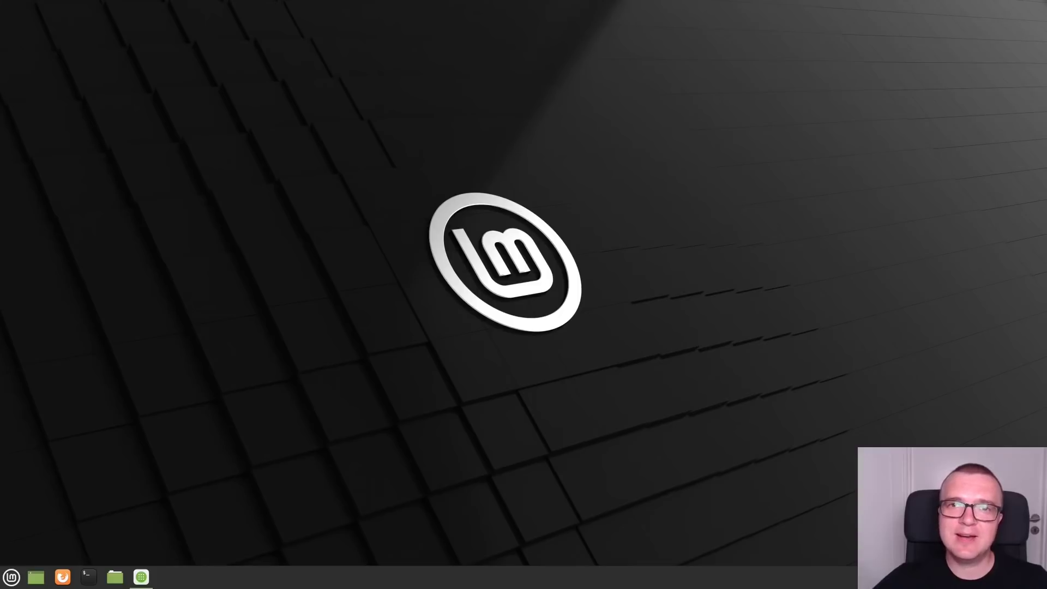
Search Software Manager for "drop" to look at the Dropbox packages, and clear the search text.
click(141, 579)
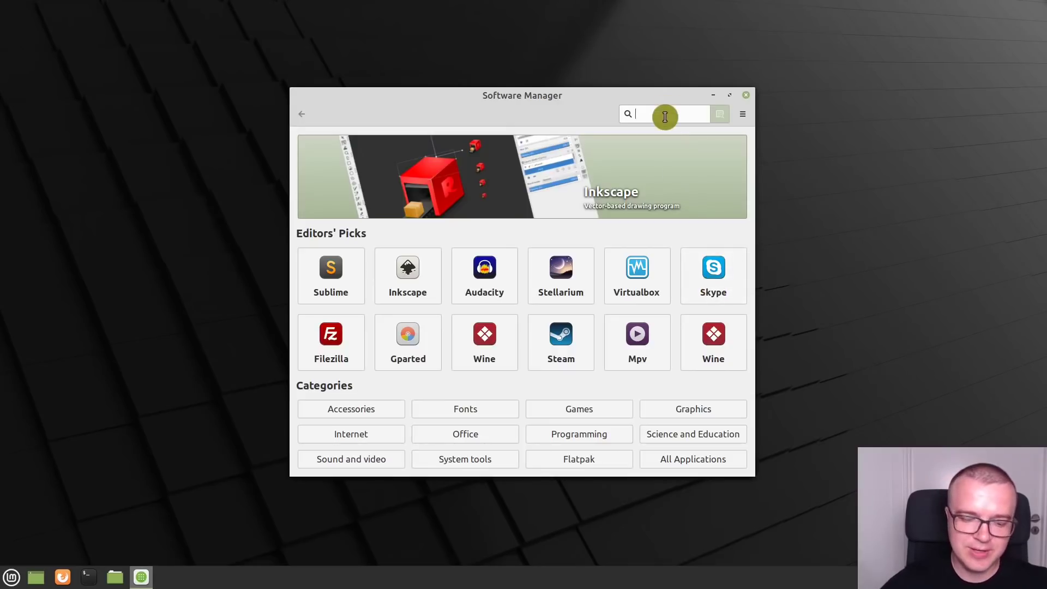
text(drop)
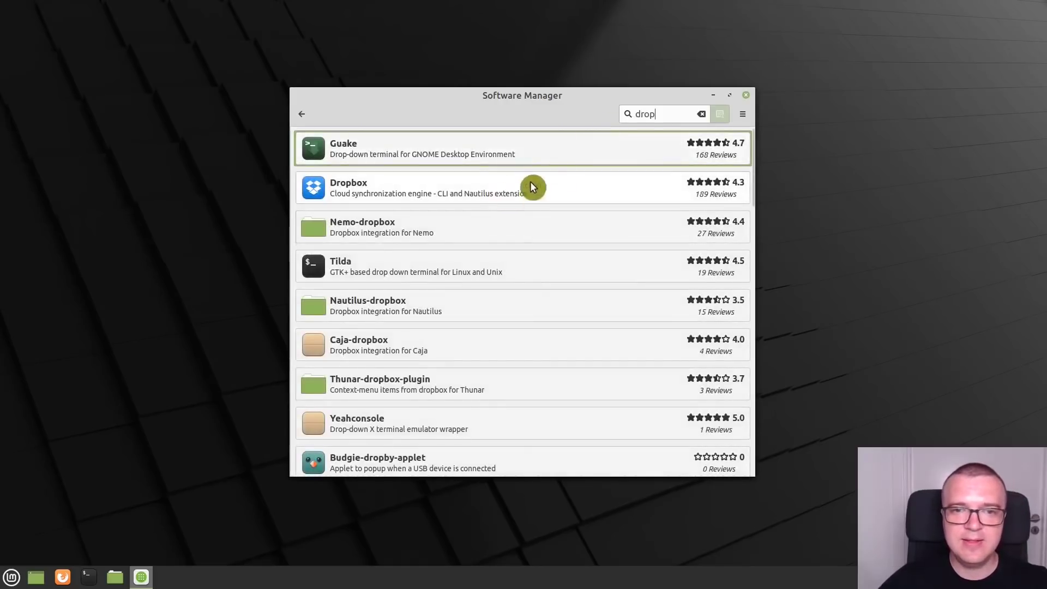
double_click(666, 114)
key(BackSpace)
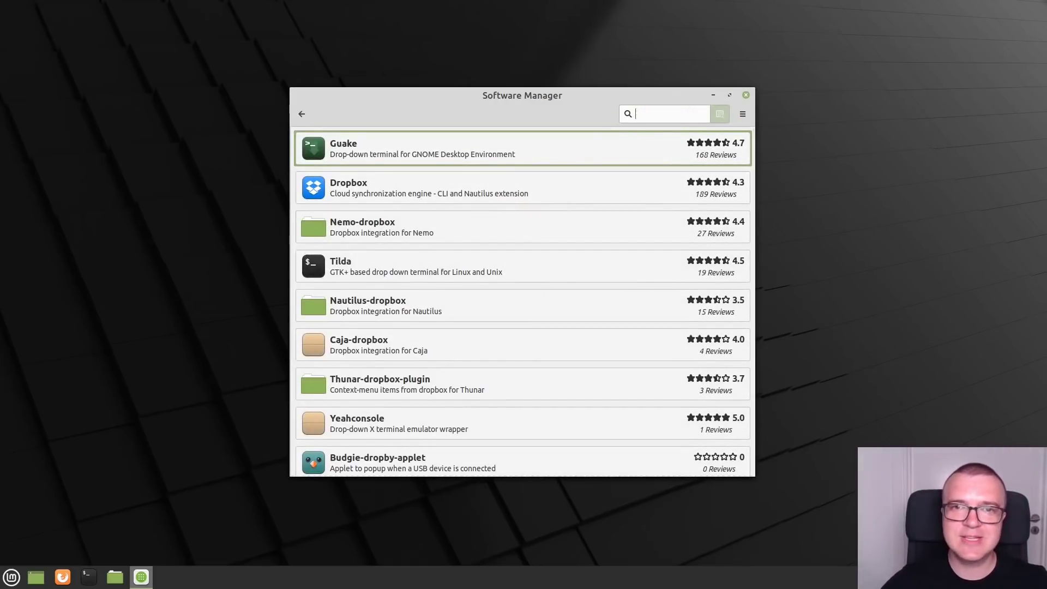
Search Software Manager for "zoom", view the Zoom video conferencing package's details, and return to the results.
text(zoom)
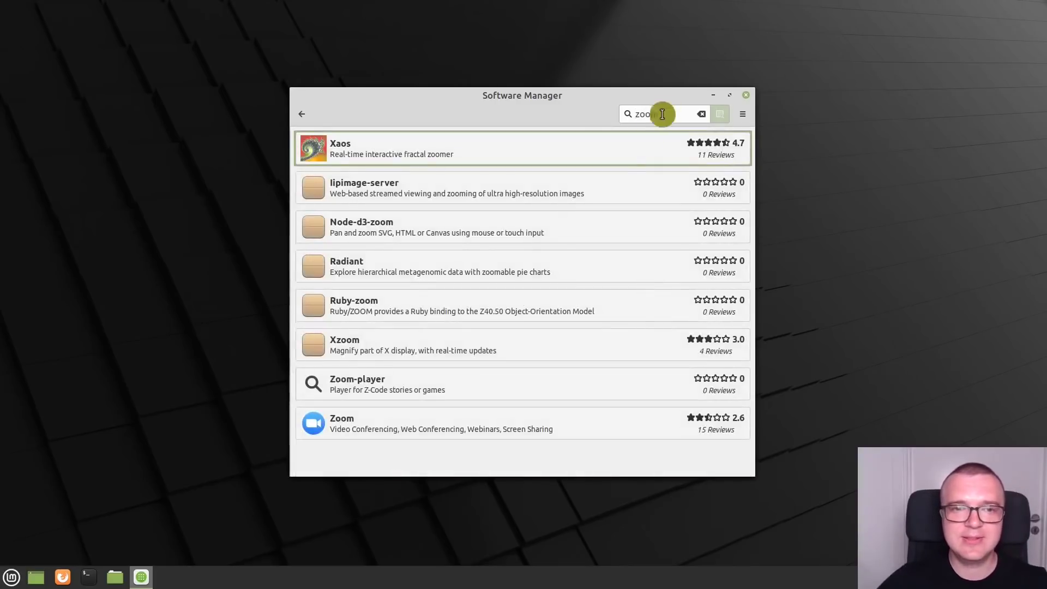
click(421, 430)
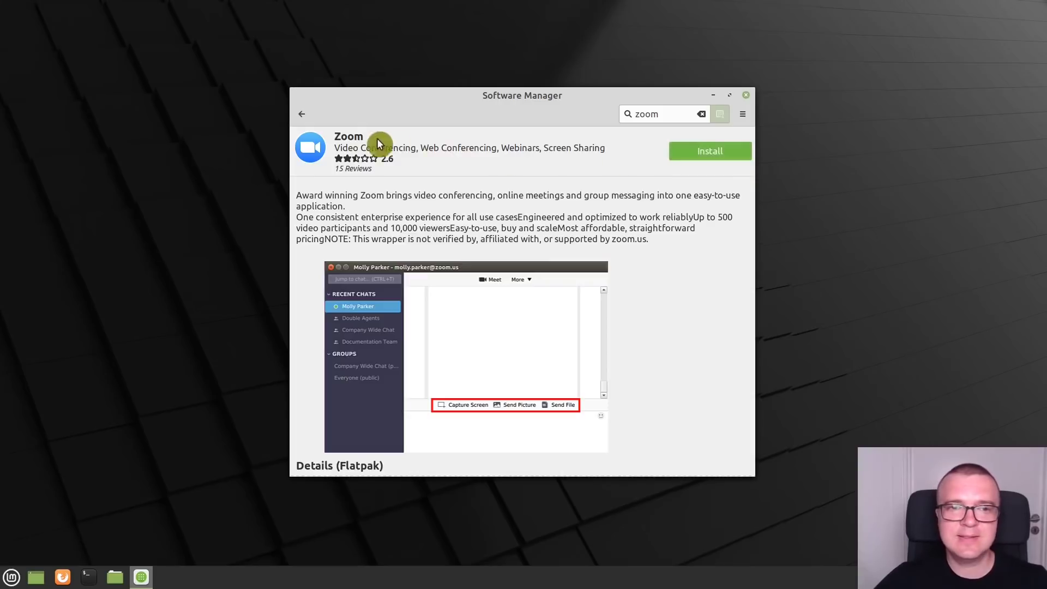
click(305, 116)
Search Software Manager for "spotify", look at the Spotify streaming music client's details, and leave its page.
double_click(663, 110)
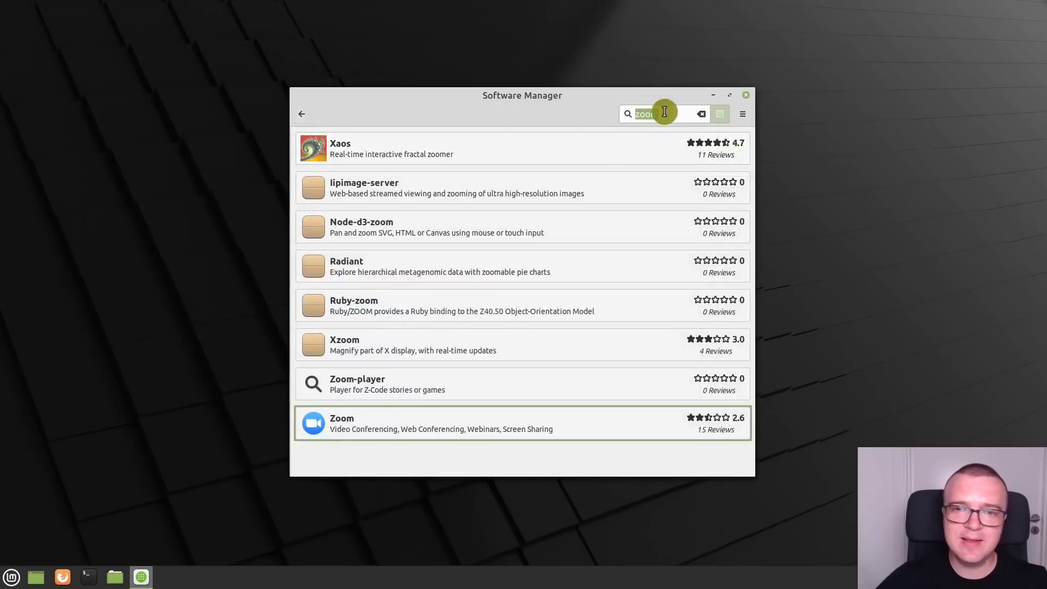
text(spotify)
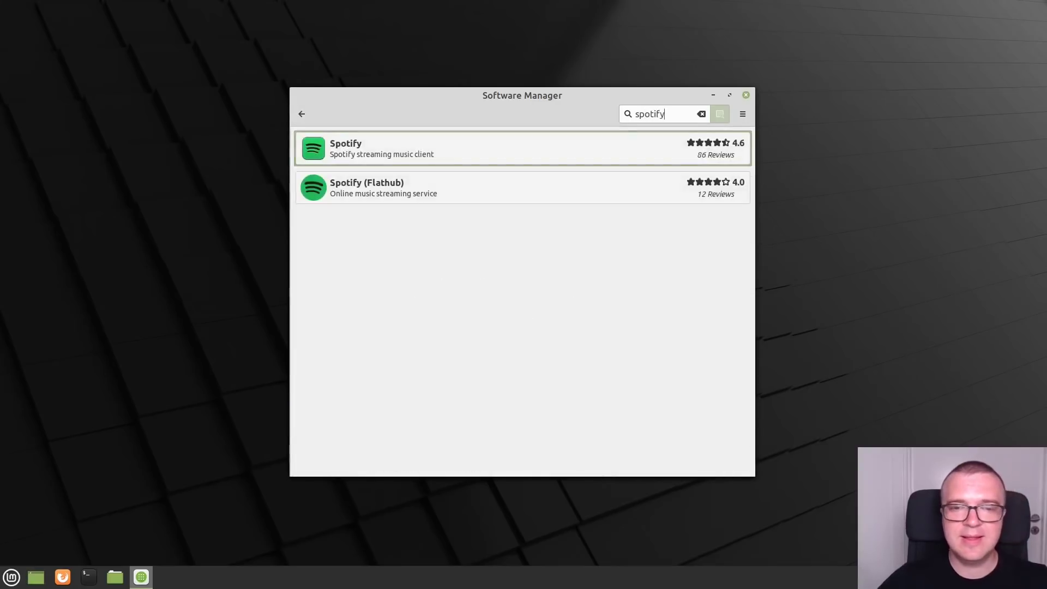
click(377, 148)
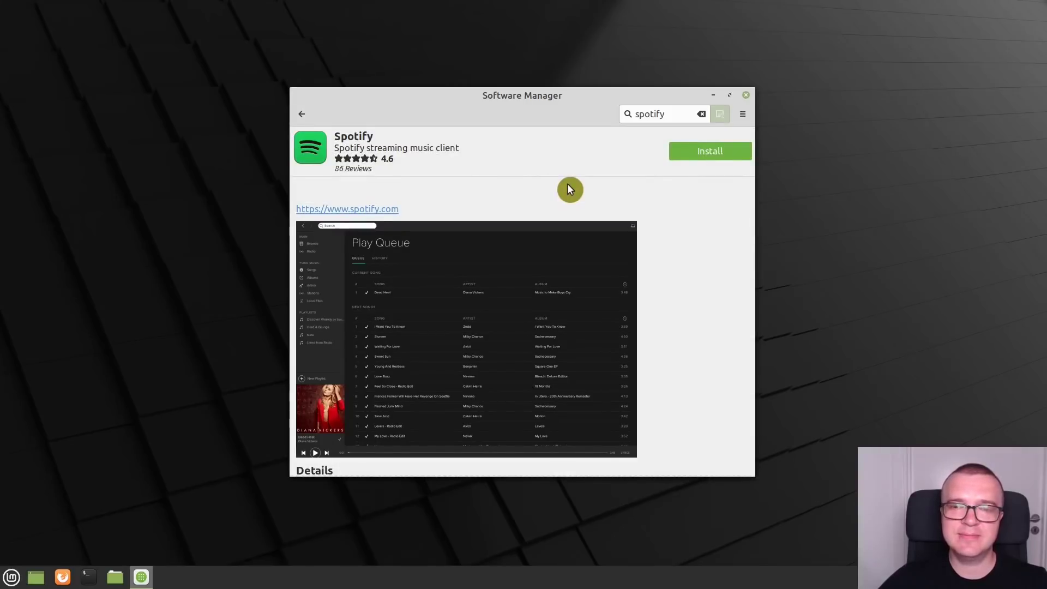
click(301, 114)
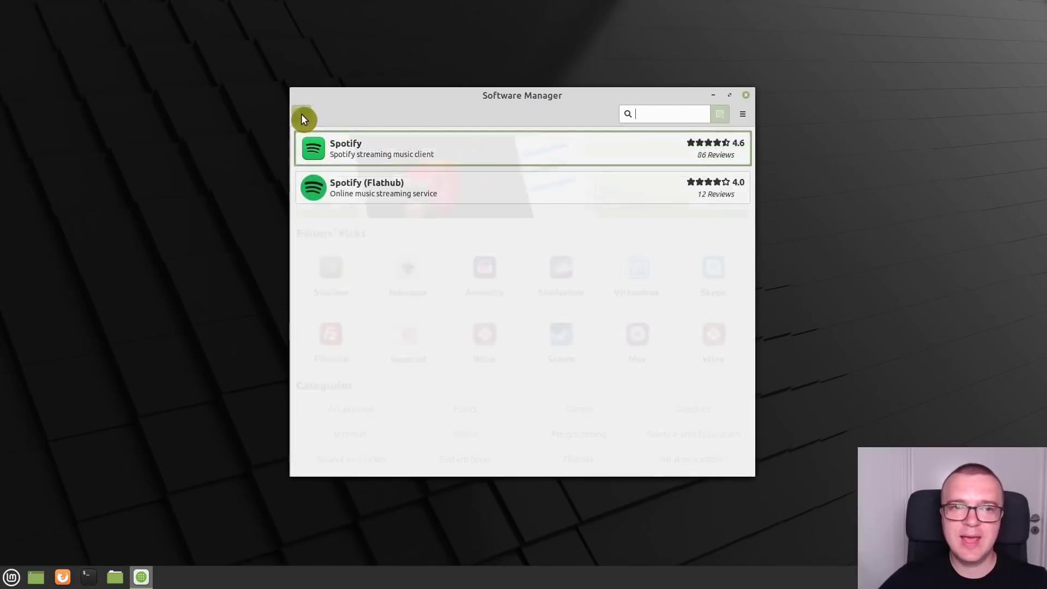
Search Software Manager for "steam" and look through the description and details of Valve's Steam package.
click(665, 116)
text(st)
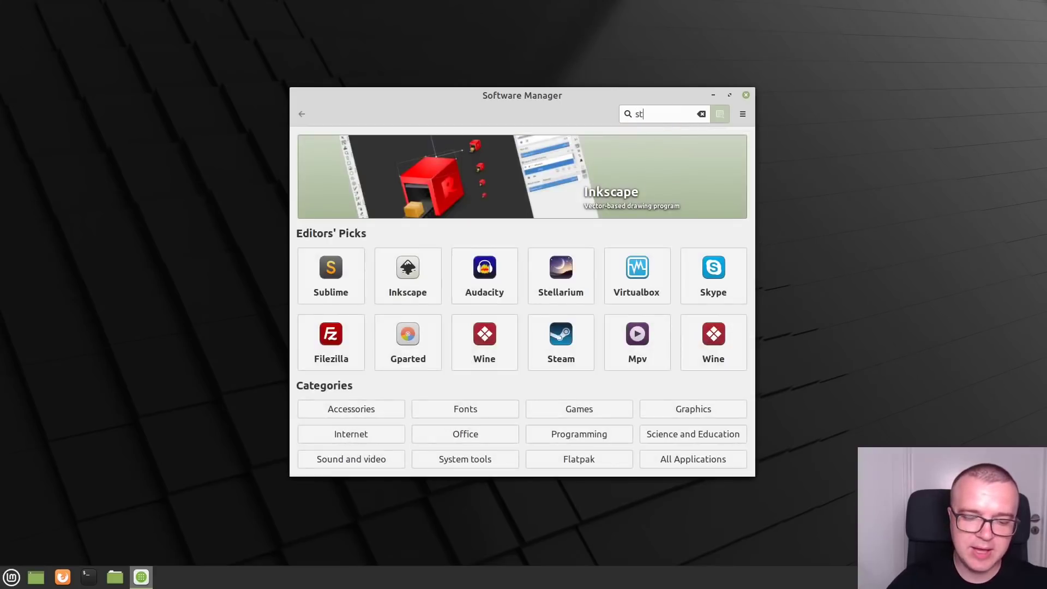
text(eam)
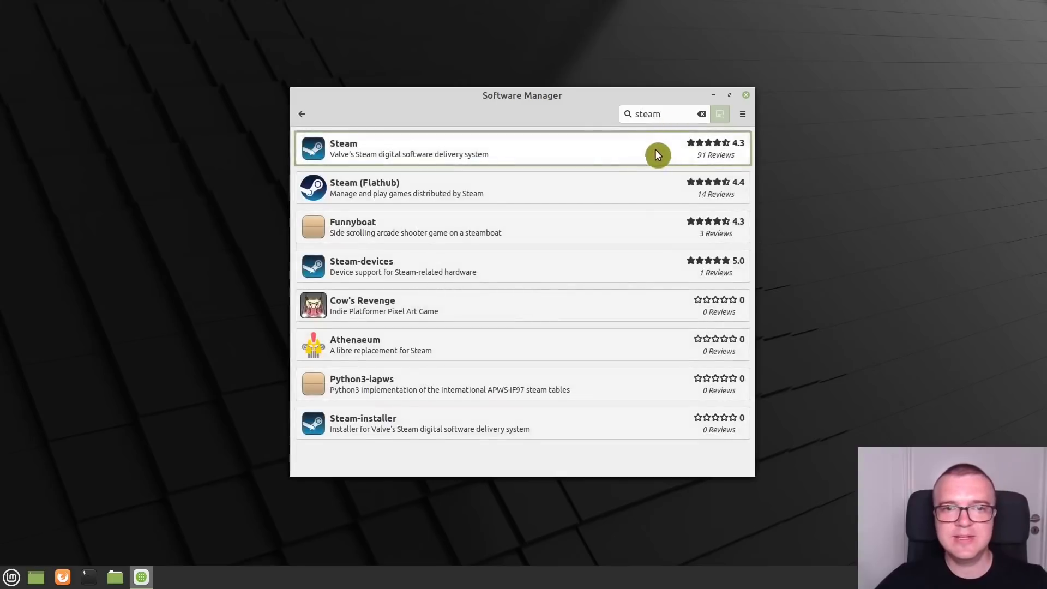
click(613, 154)
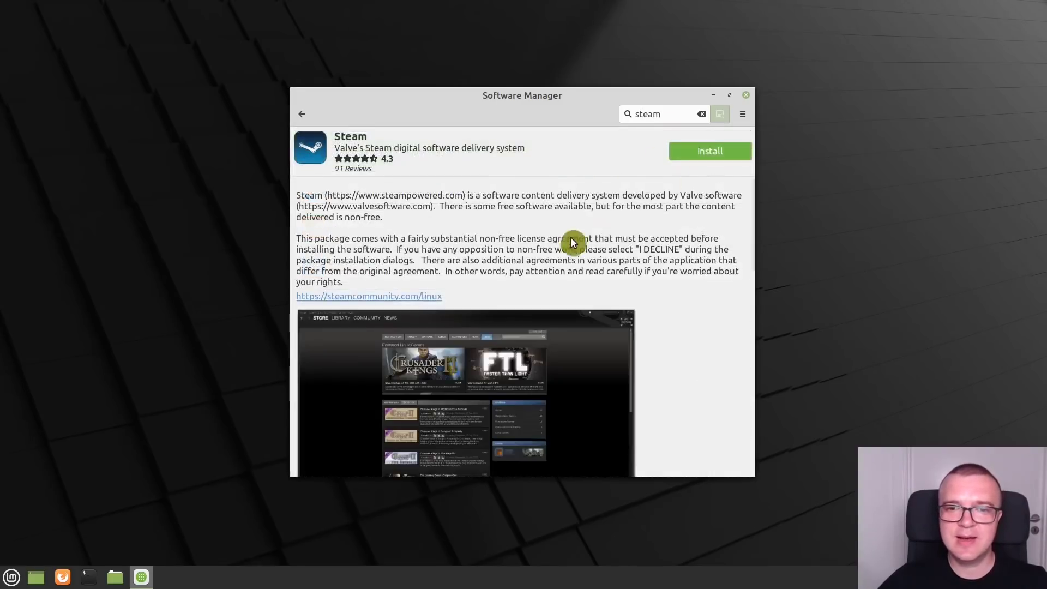
scroll(573, 243, down, 4)
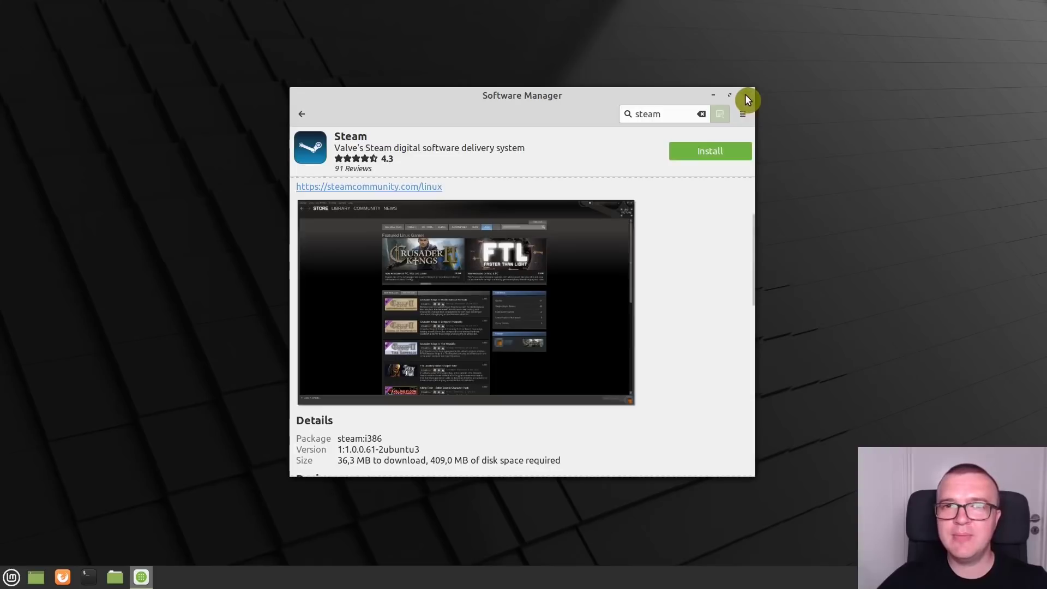
scroll(668, 293, up, 4)
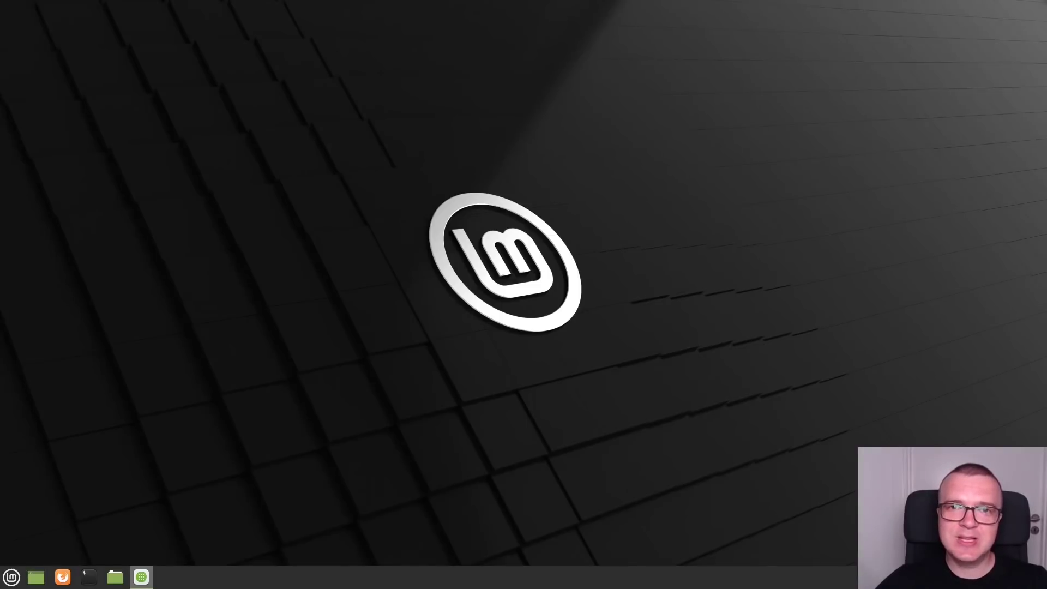
Install the Clipit clipboard manager from Software Manager, authenticating with the account password, and launch it.
click(141, 579)
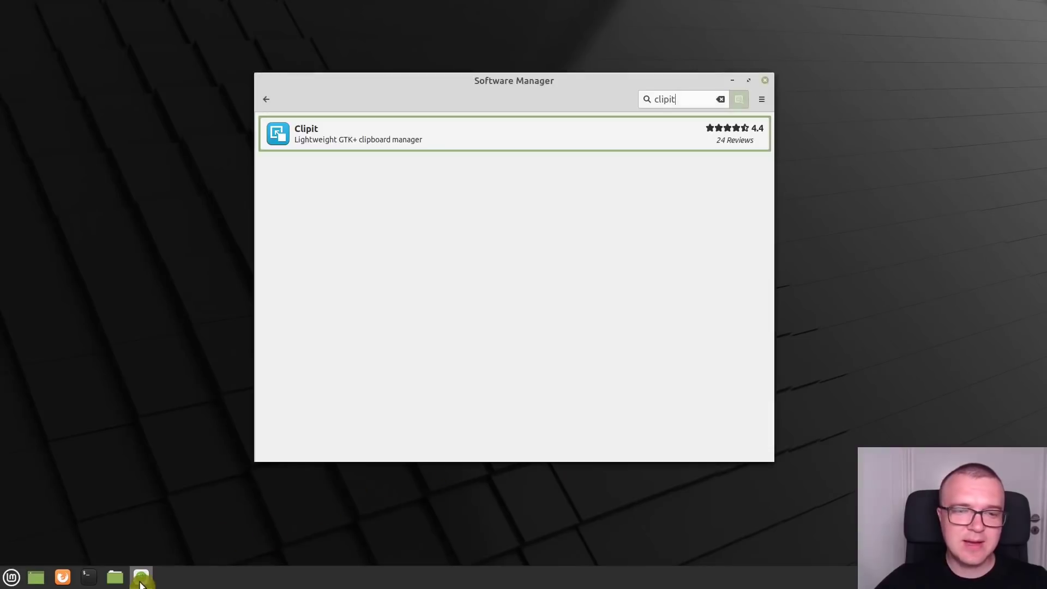
click(295, 137)
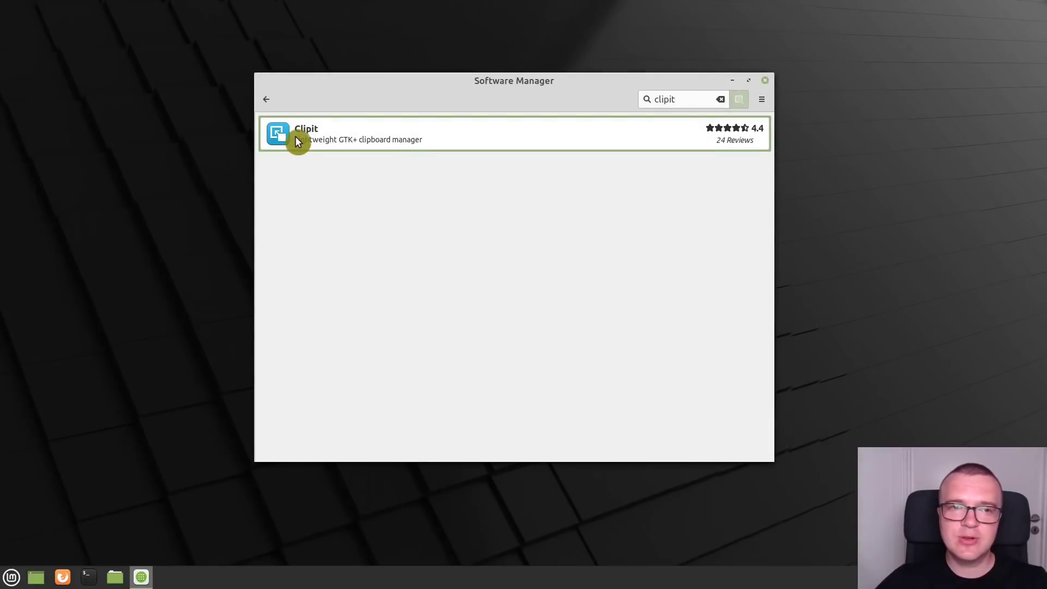
click(716, 143)
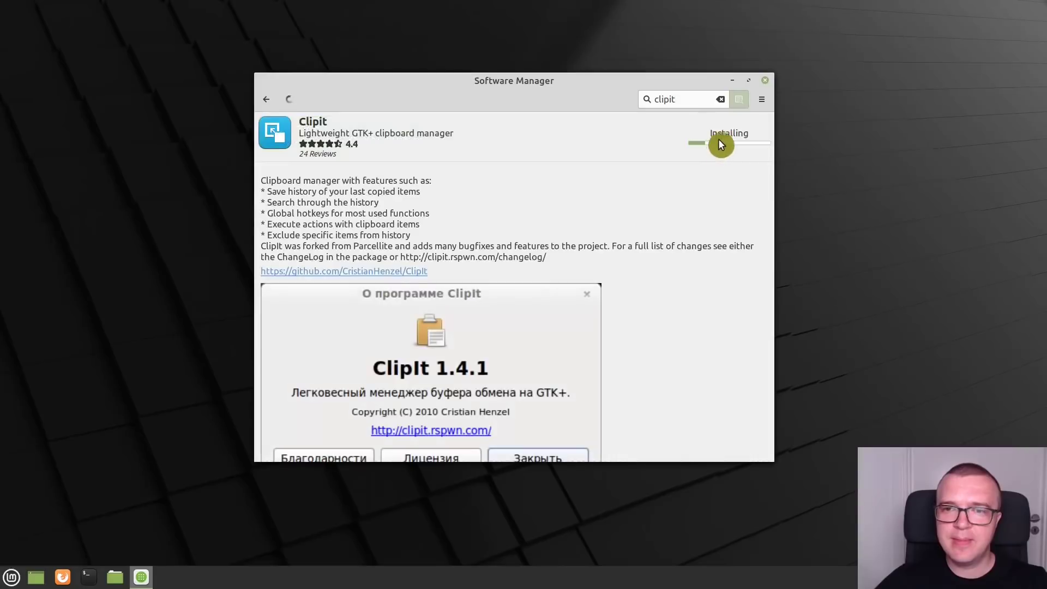
text(****)
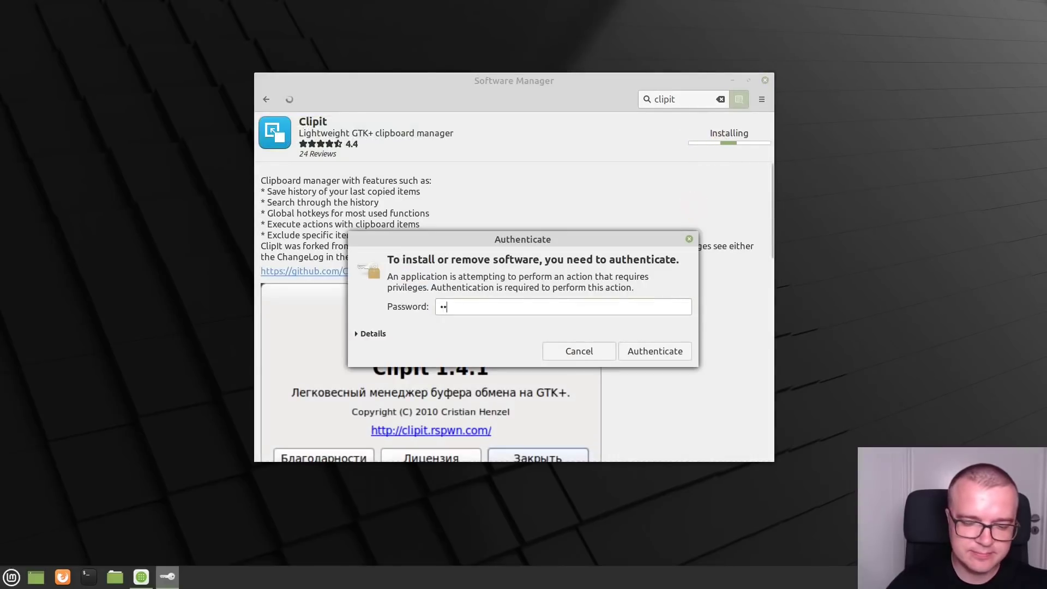
key(Return)
click(699, 137)
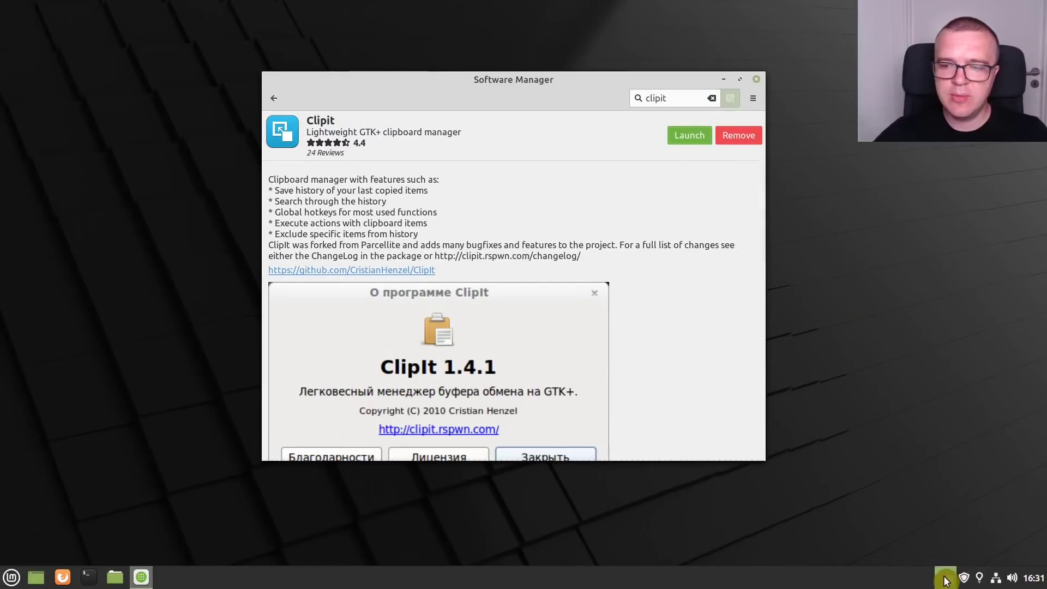
Look over Clipit's clipboard history, review the History settings in its preferences, and accept them.
click(946, 579)
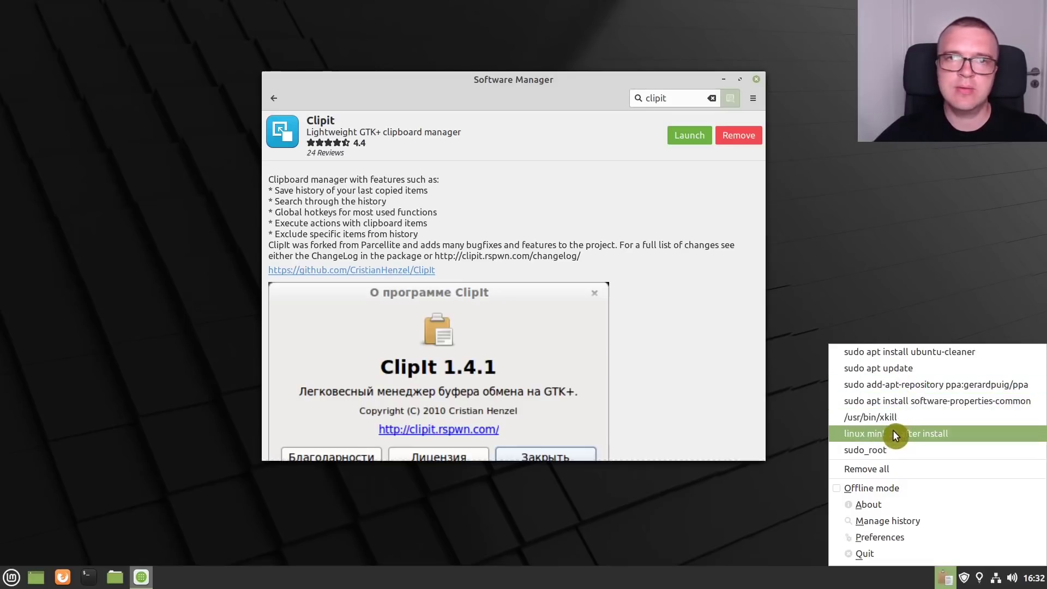
click(889, 537)
click(350, 166)
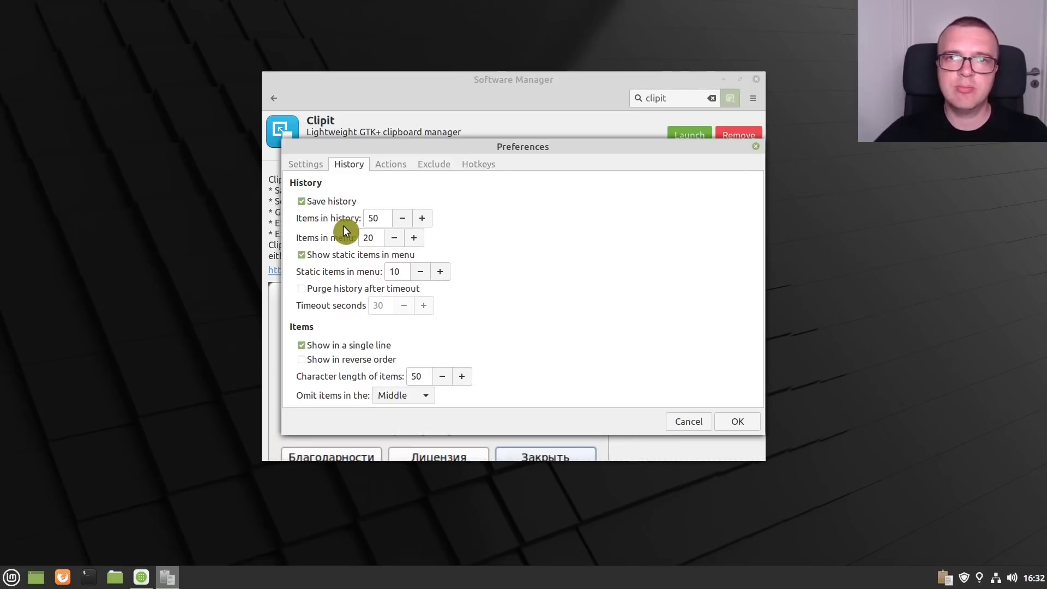
click(737, 423)
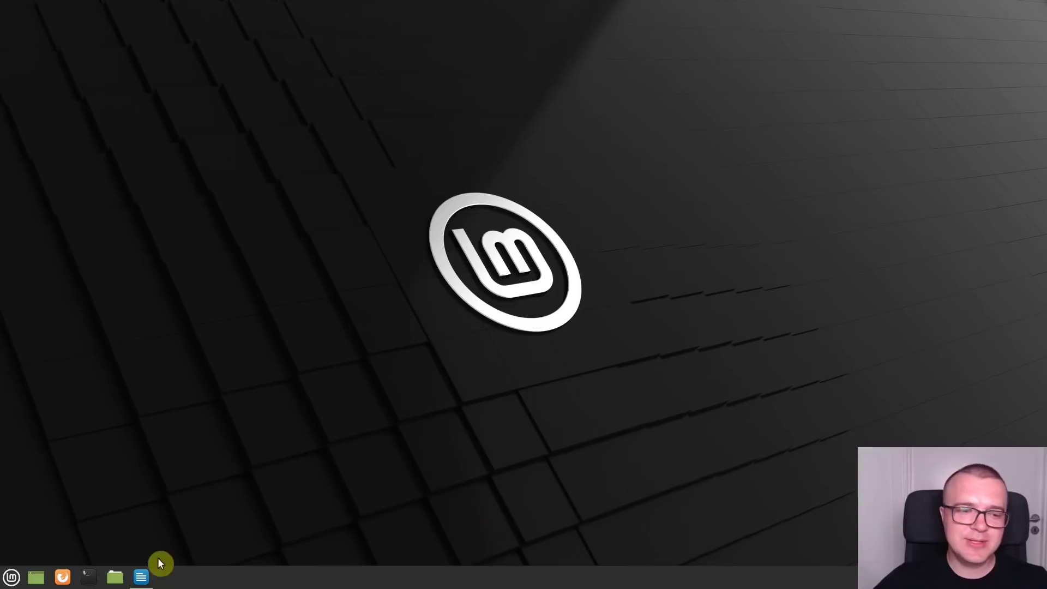
Switch to LibreOffice Writer and set its user interface to Single Toolbar.
click(144, 579)
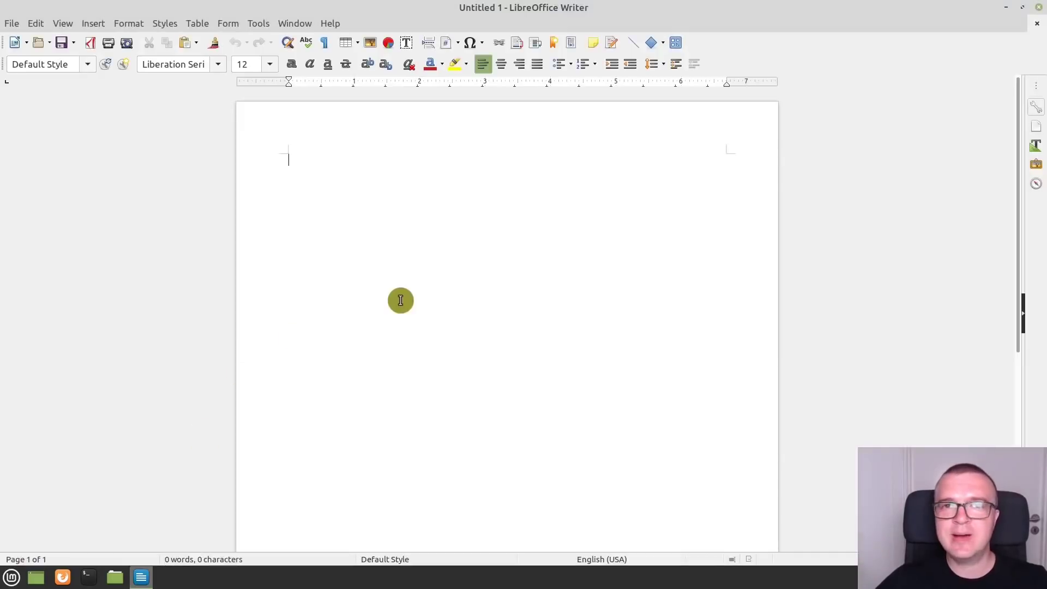
click(64, 23)
mouse_move(89, 82)
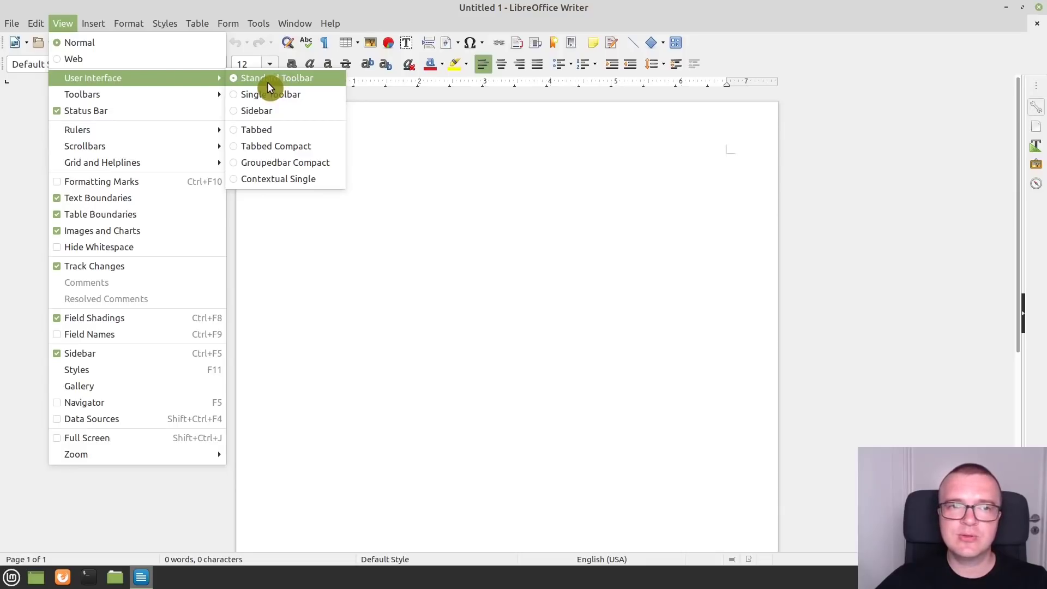
click(235, 98)
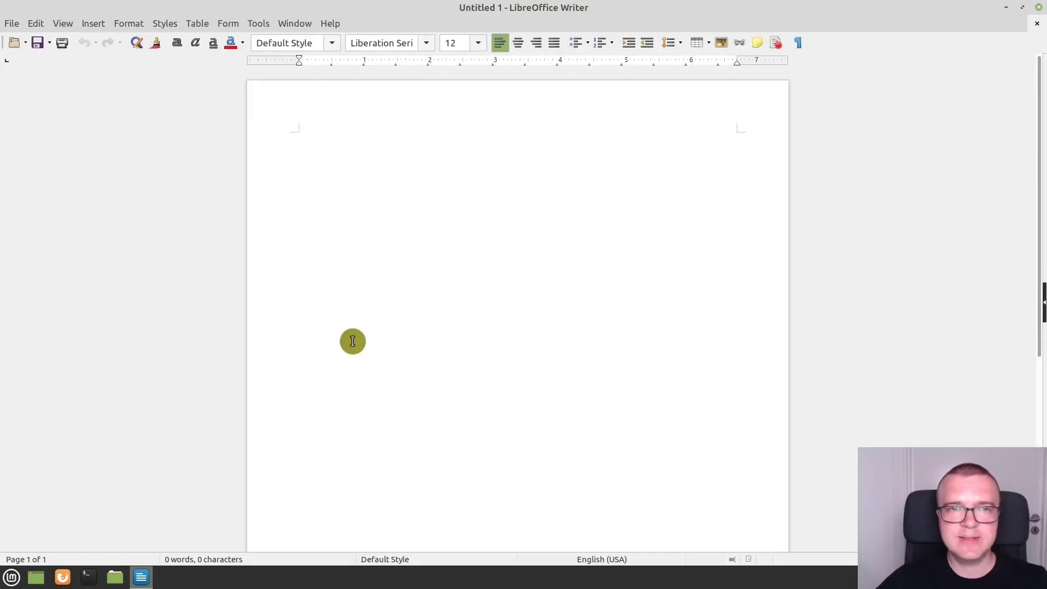
Set Writer's user interface to Tabbed and look through its Insert, Layout, References, File and View command groups.
click(66, 24)
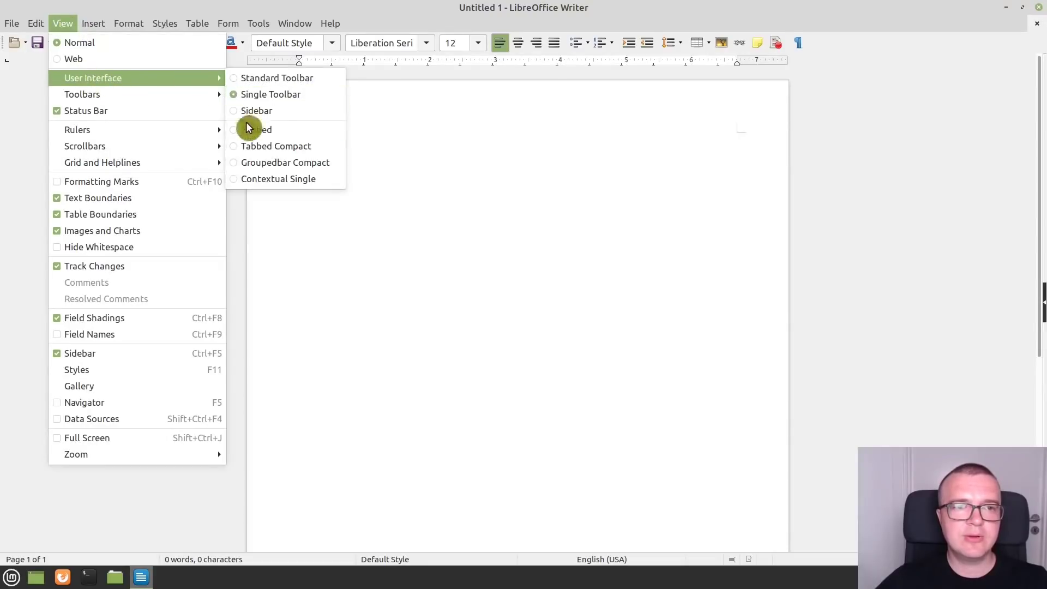
click(234, 133)
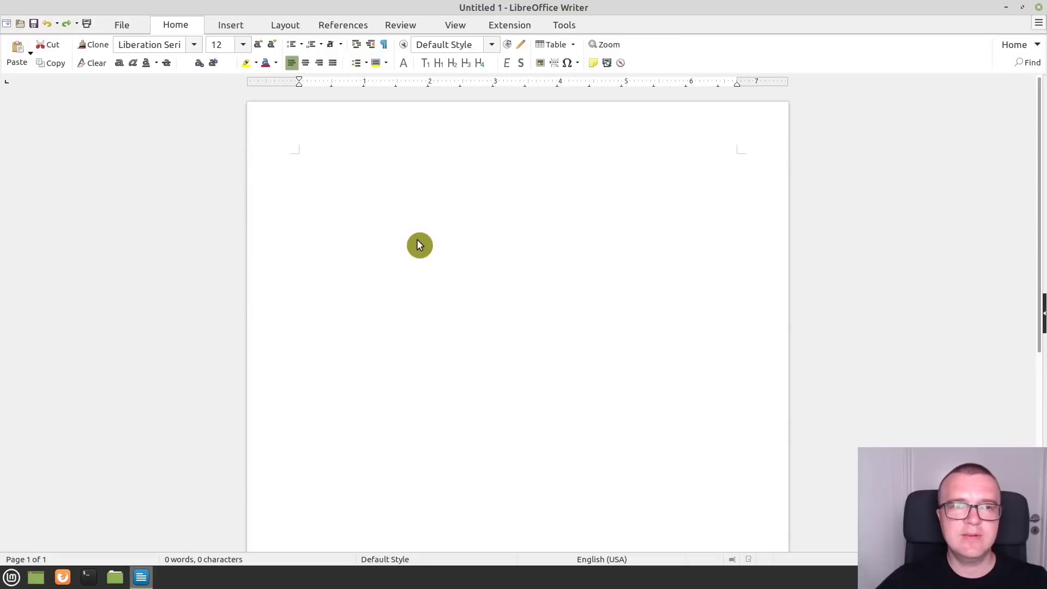
click(214, 27)
click(286, 27)
click(347, 27)
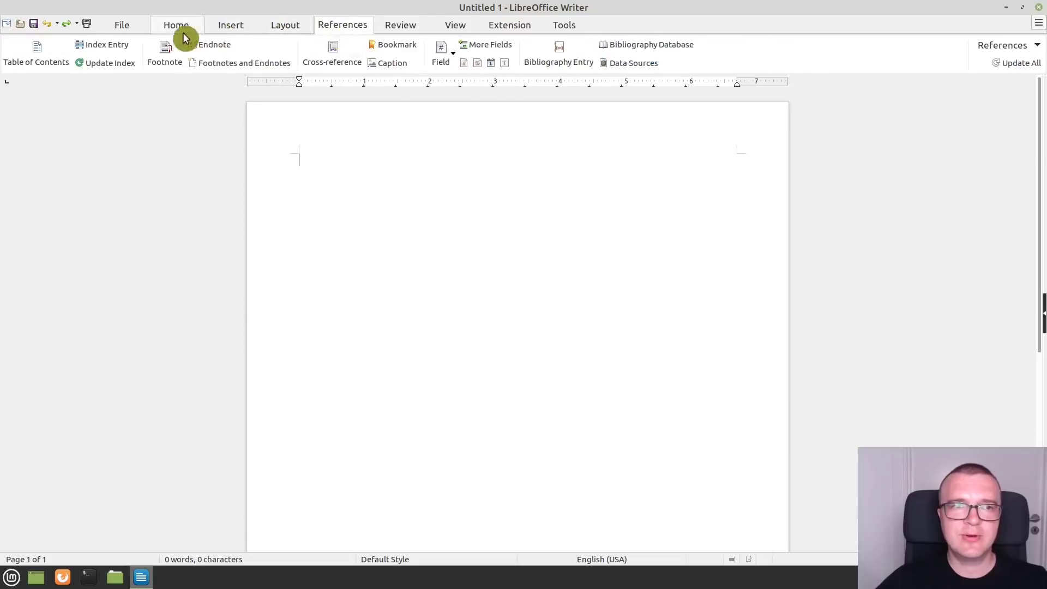
click(133, 27)
click(461, 29)
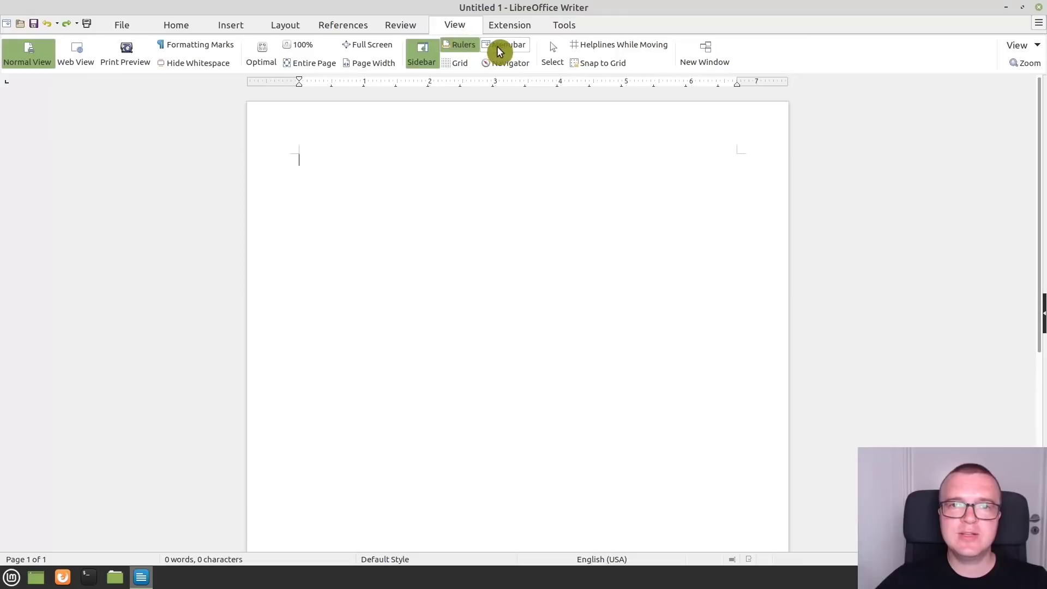
Show Writer's menu bar and set the user interface back to Standard Toolbar.
click(500, 48)
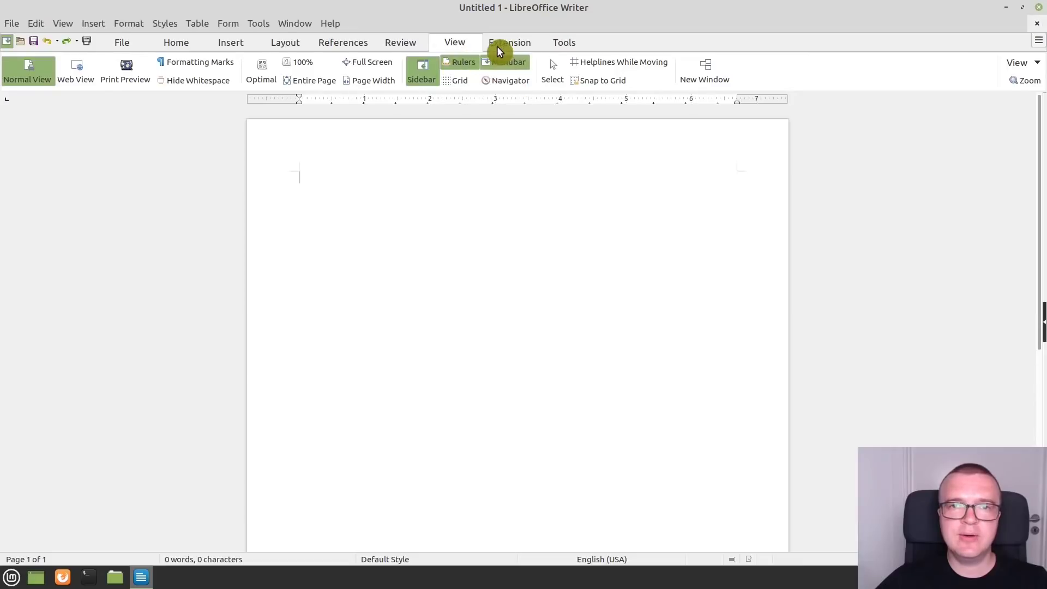
click(65, 25)
mouse_move(217, 79)
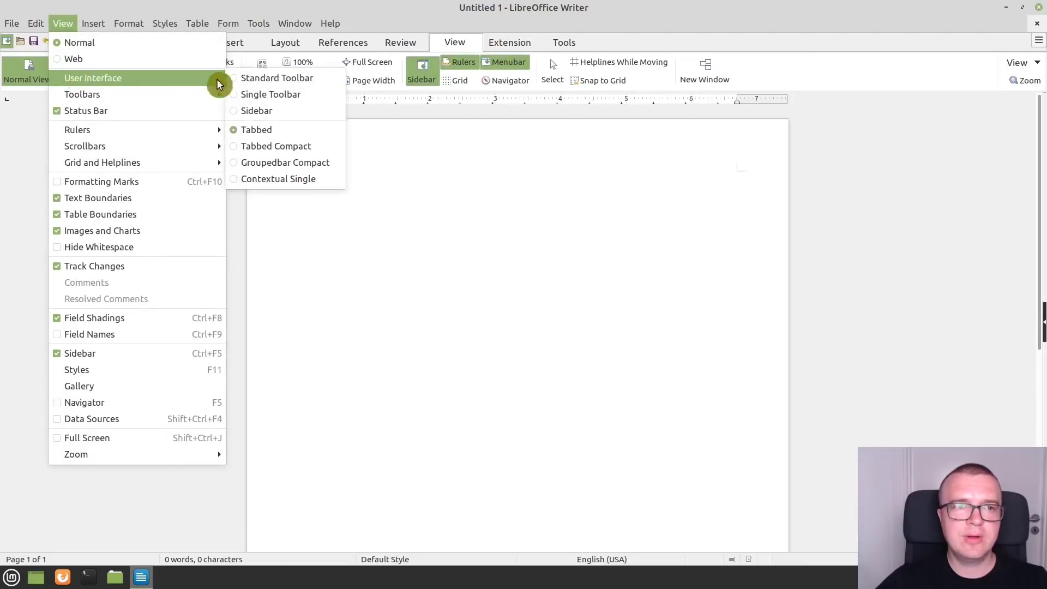
click(262, 80)
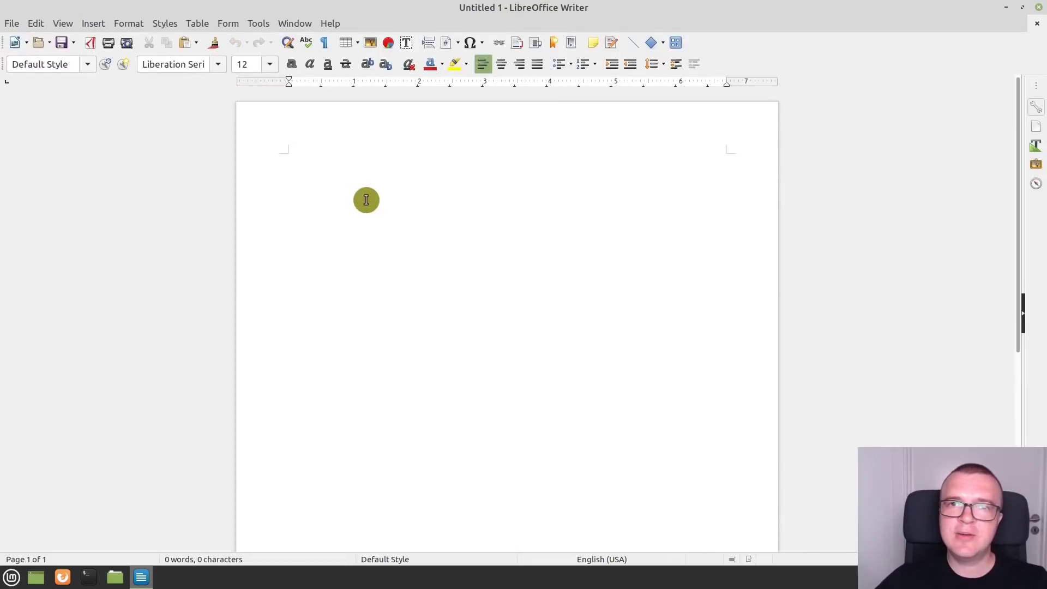
Open the LibreOffice Options dialog.
click(259, 24)
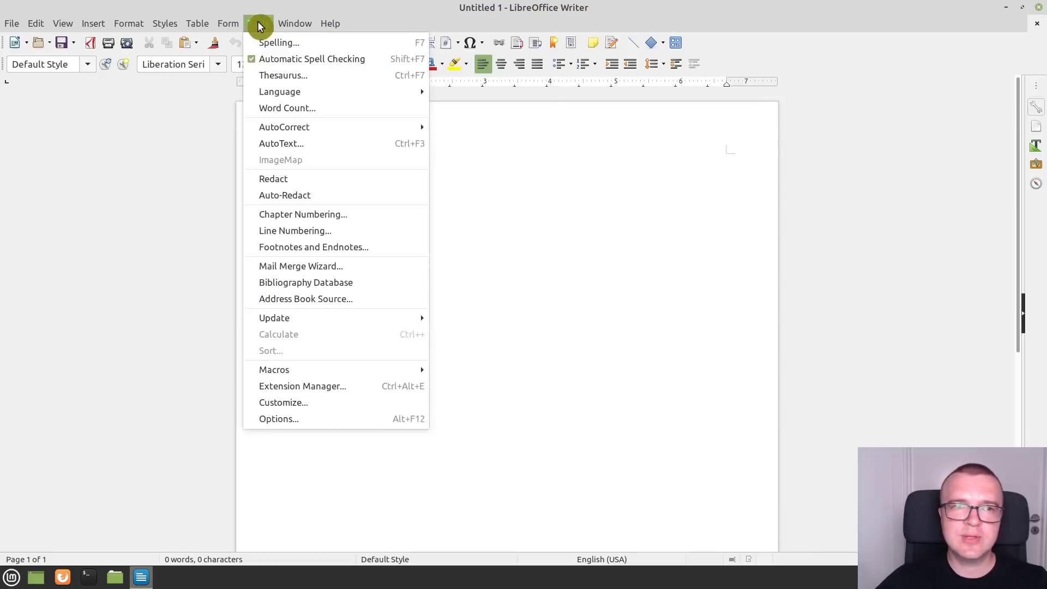
click(297, 423)
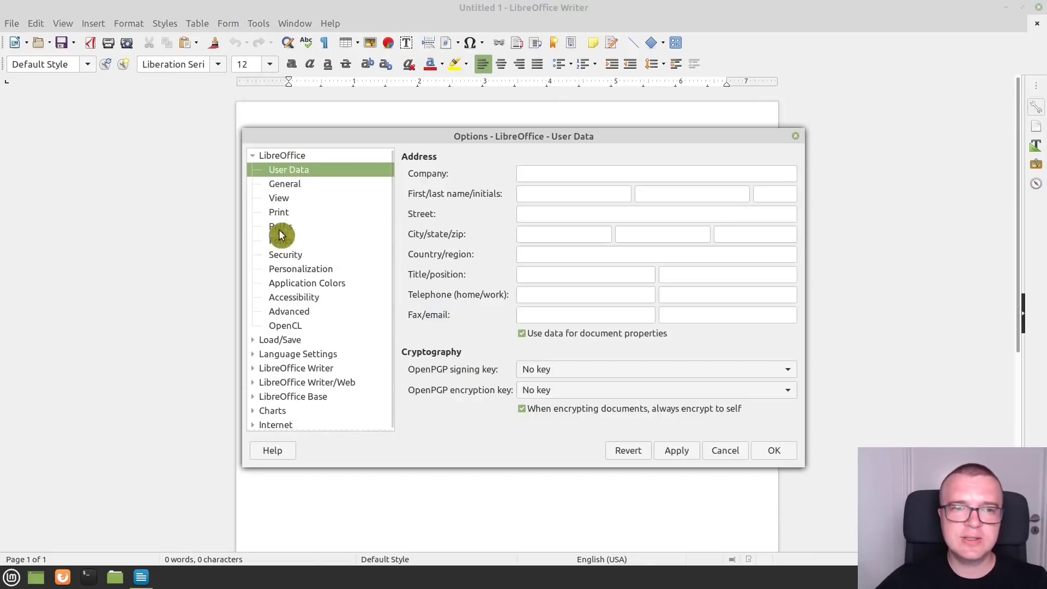
Set the LibreOffice icon style to Colibre in the View options and apply it.
click(288, 200)
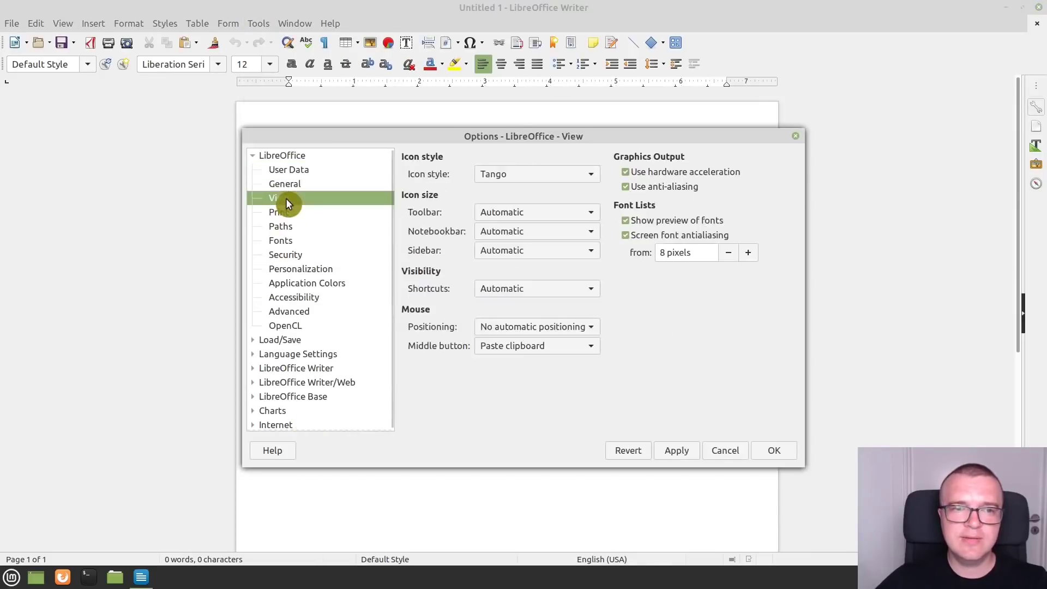
click(547, 175)
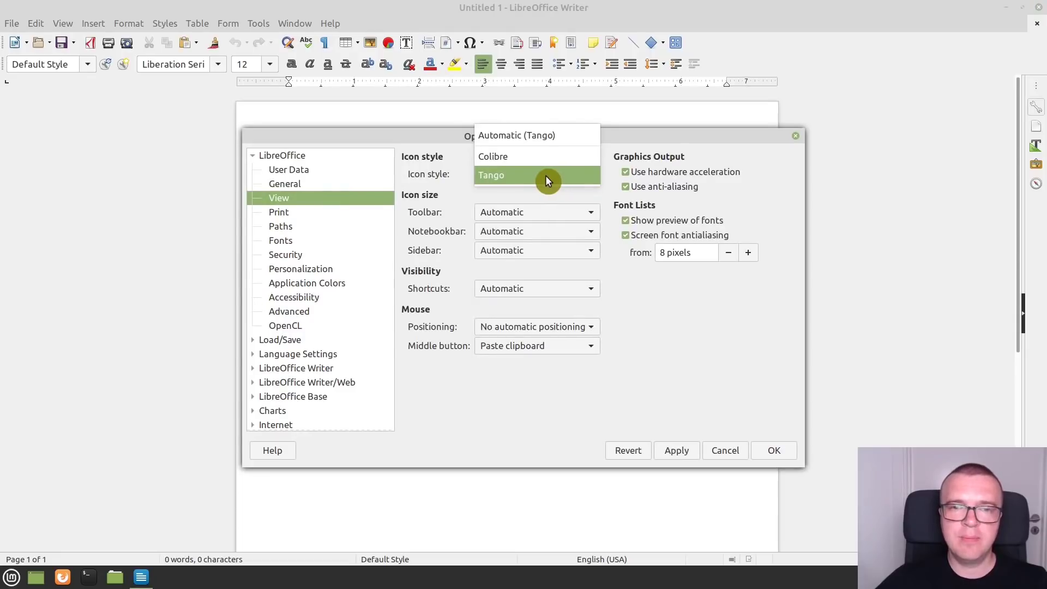
click(516, 158)
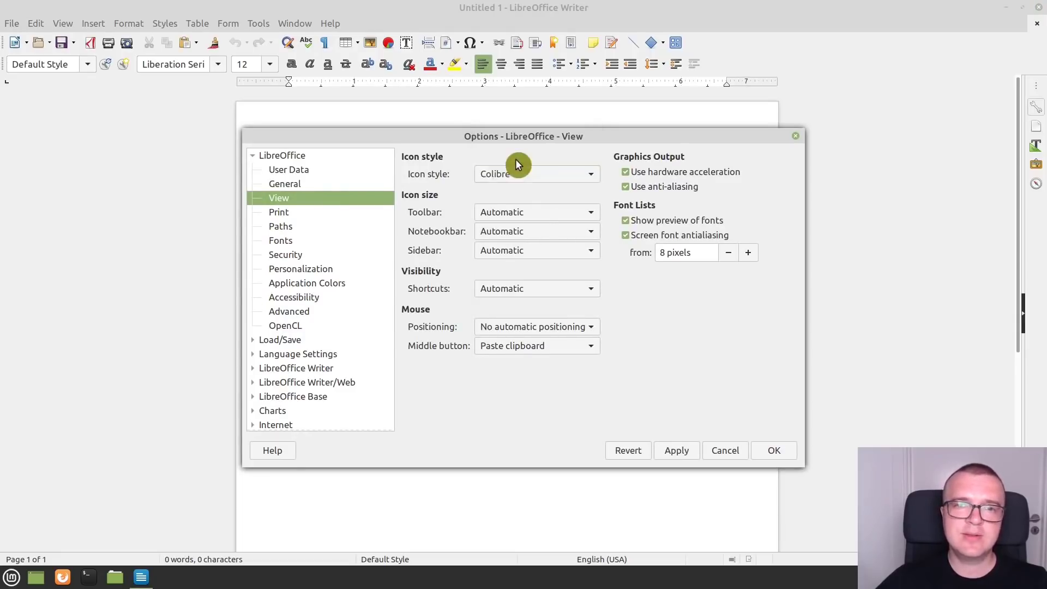
click(675, 452)
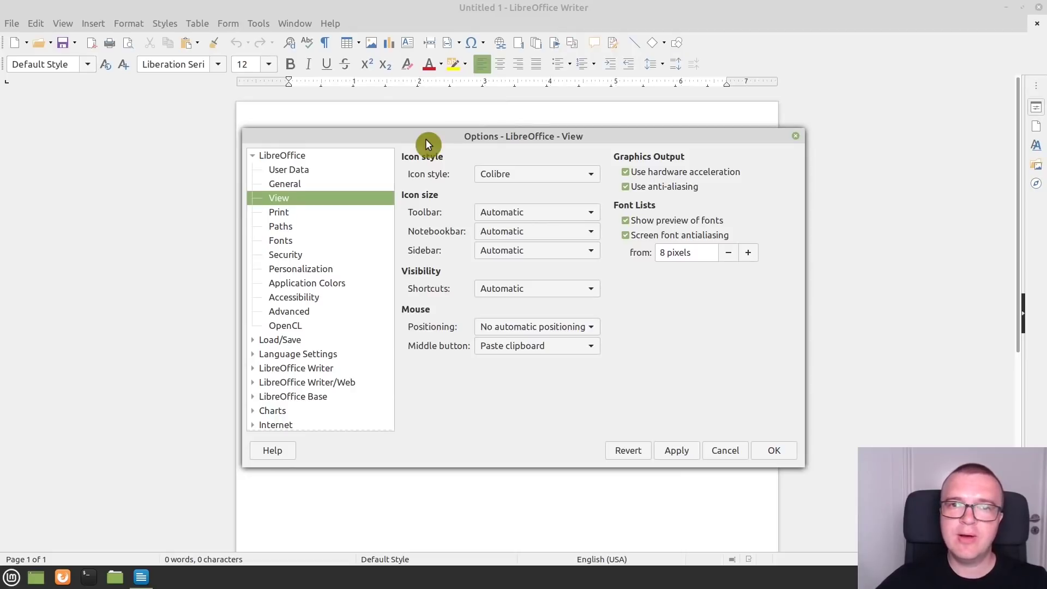
Launch Synaptic Package Manager and authenticate with the account password.
click(7, 580)
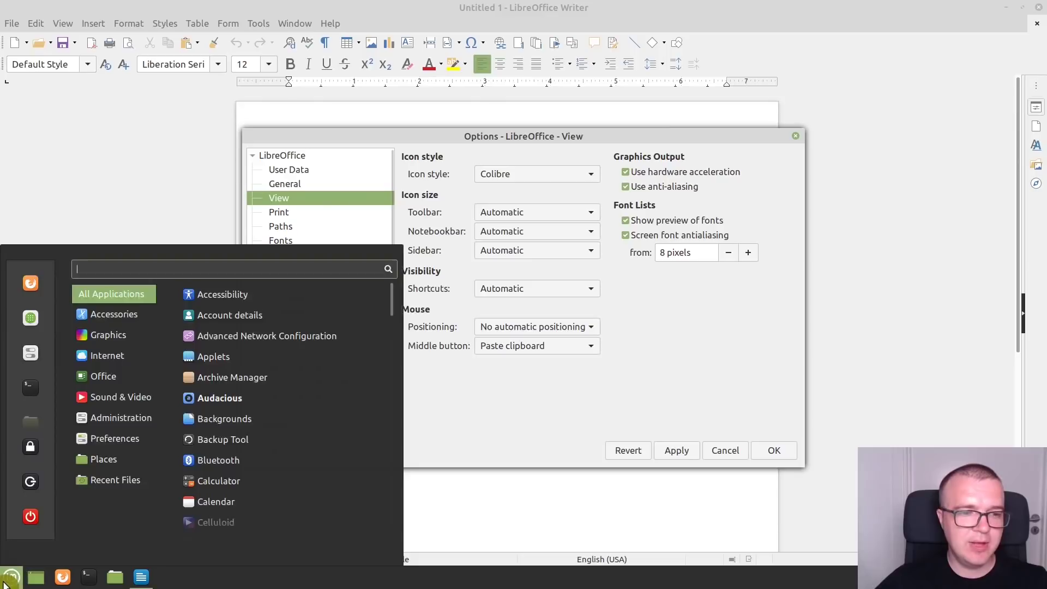
text(syna)
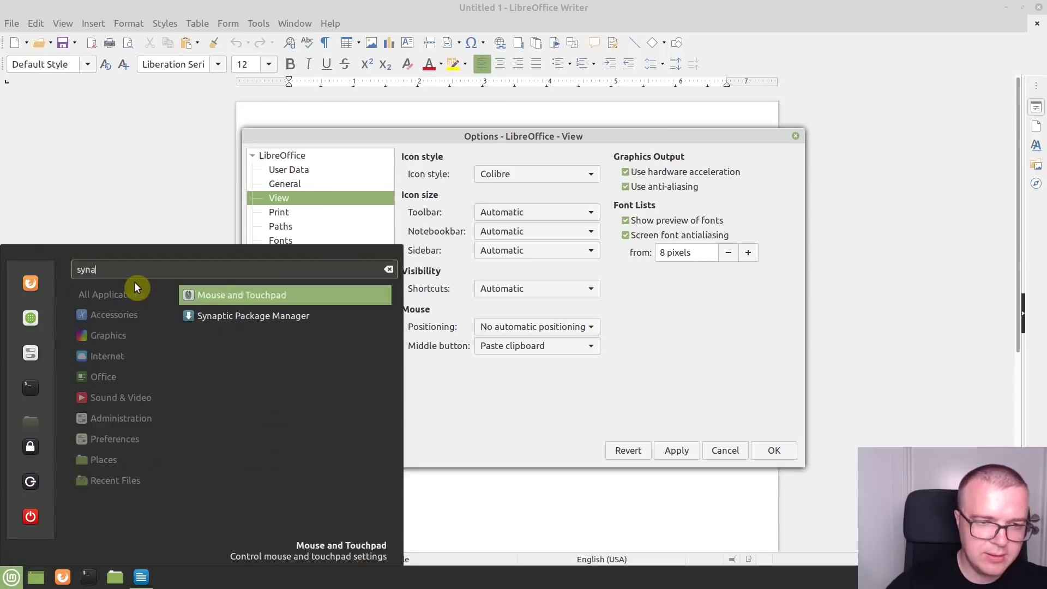
click(274, 324)
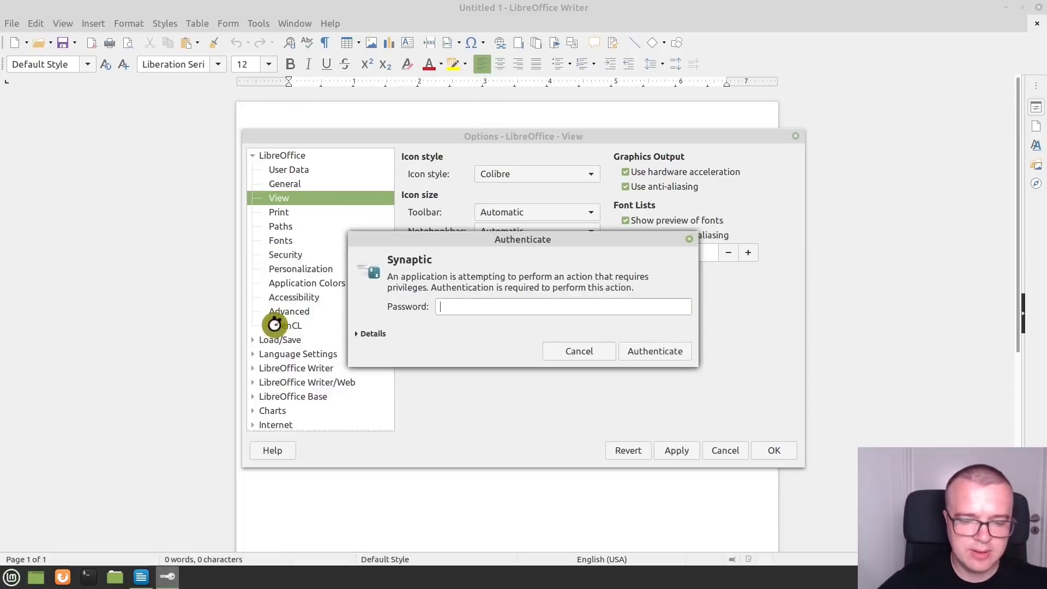
text(****)
key(Return)
Search the packages for "libreoffice-style", then maximize the window and enlarge the package list.
click(528, 108)
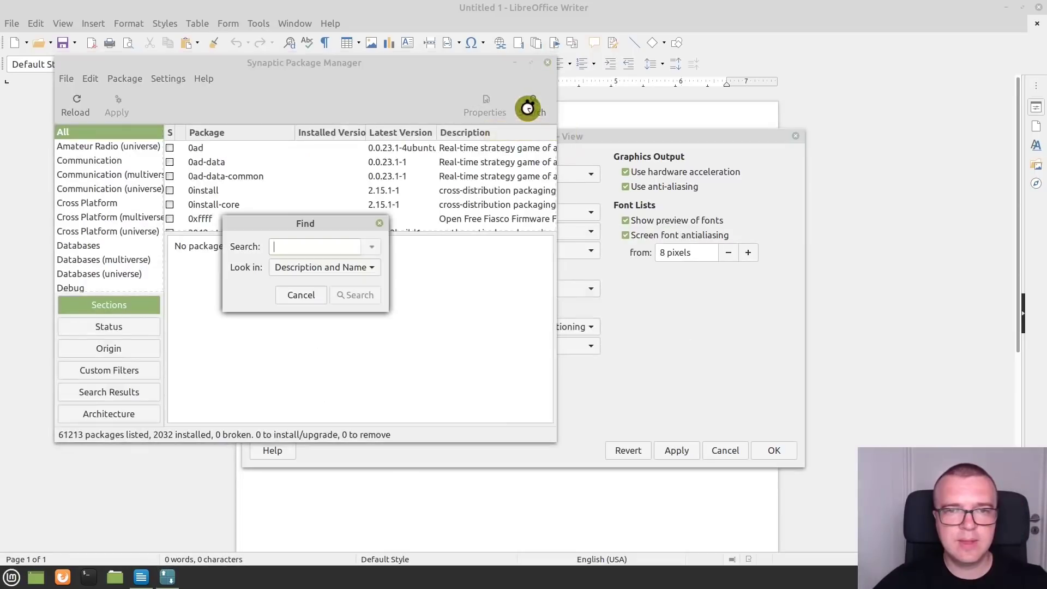
text(libreoffi)
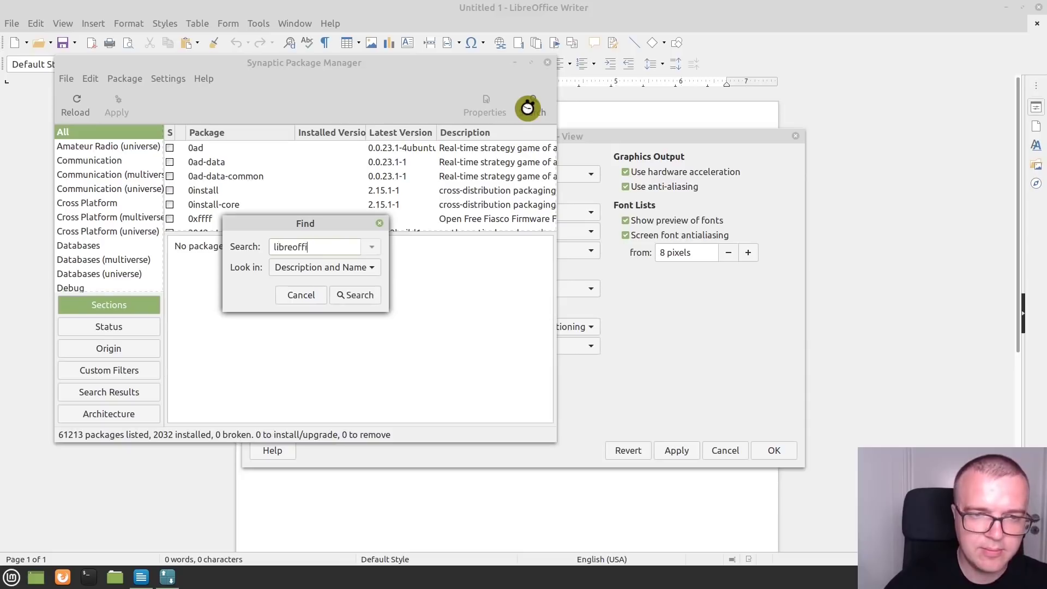
text(ce-style)
key(Return)
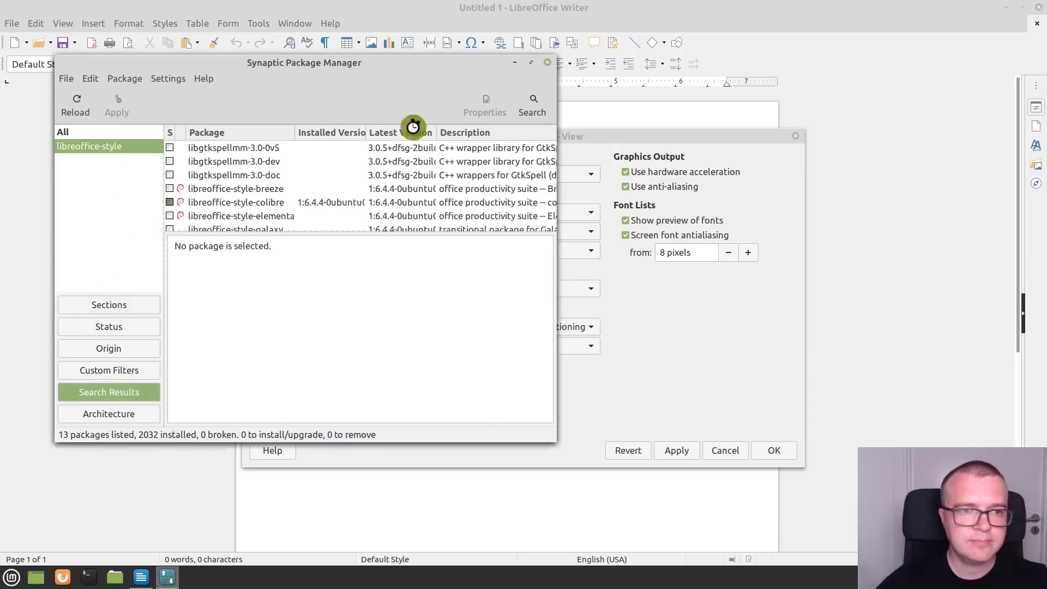
double_click(362, 65)
drag(294, 243, 292, 369)
Install the libreoffice-style-sifr package together with the required libreoffice-style-breeze package.
click(201, 262)
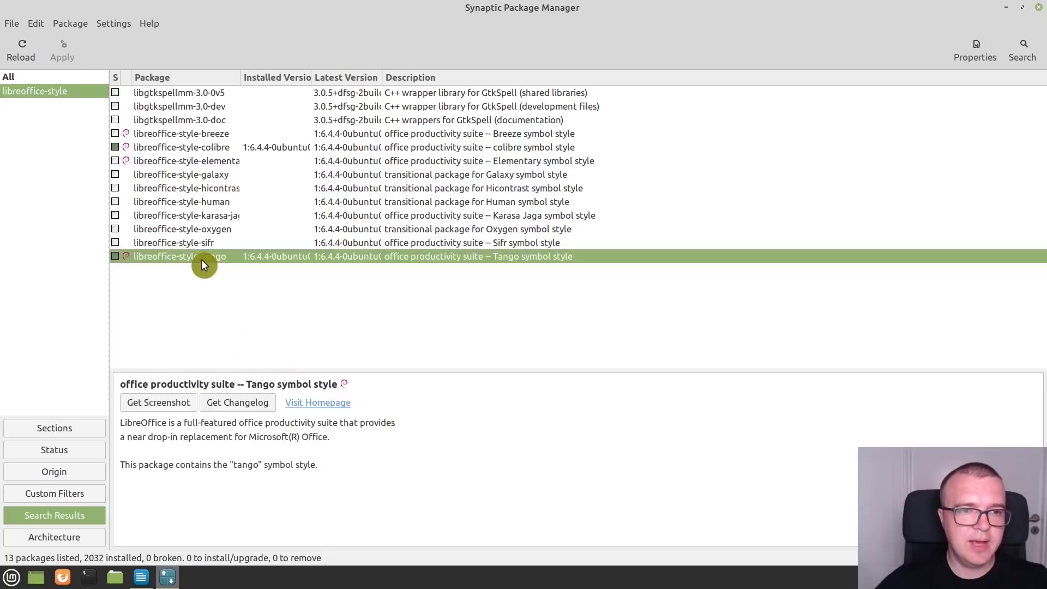
click(211, 146)
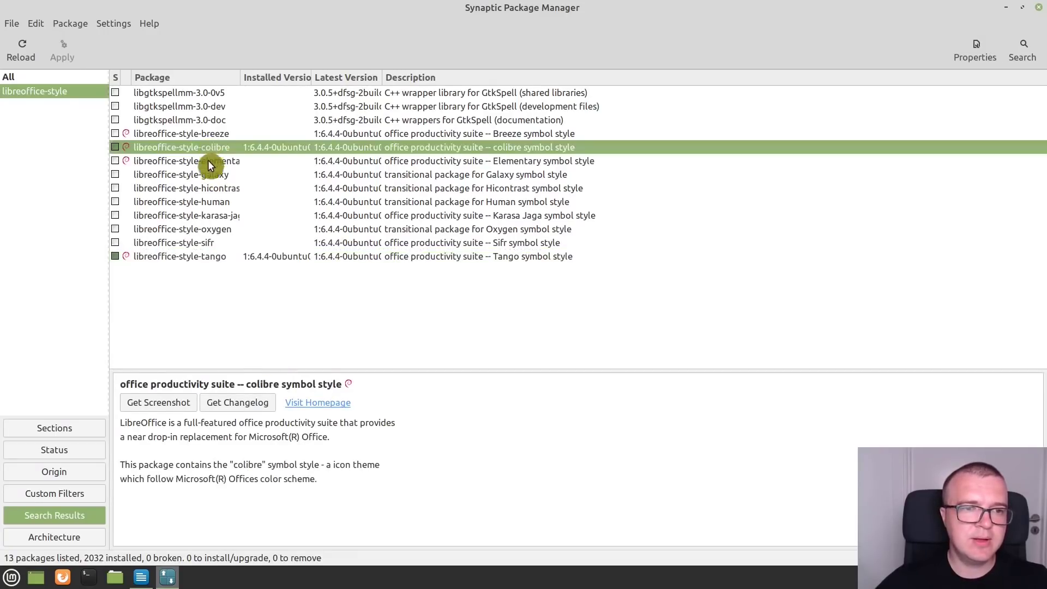
click(204, 244)
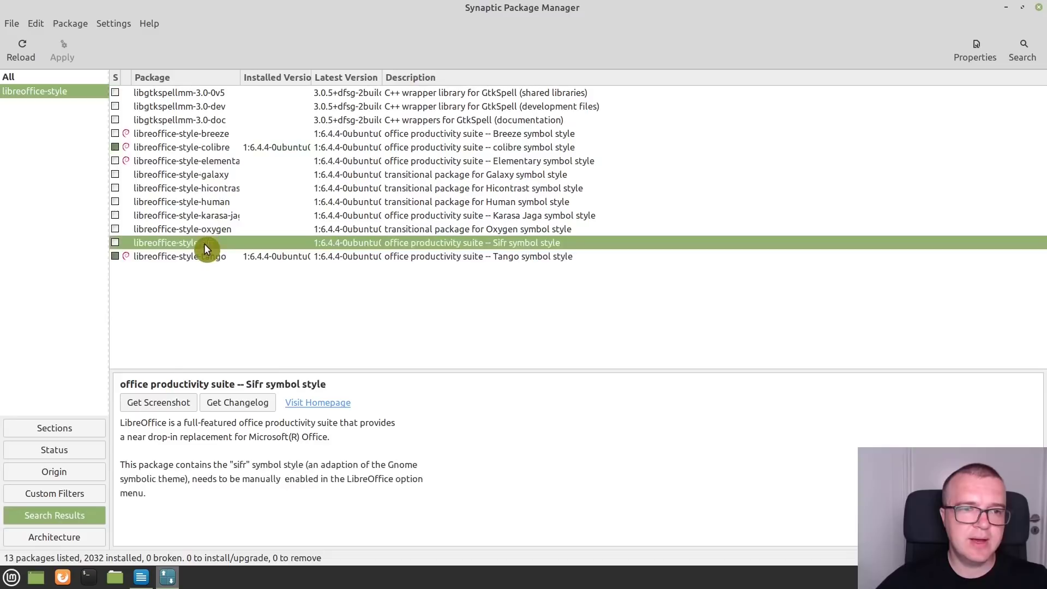
right_click(204, 243)
click(236, 274)
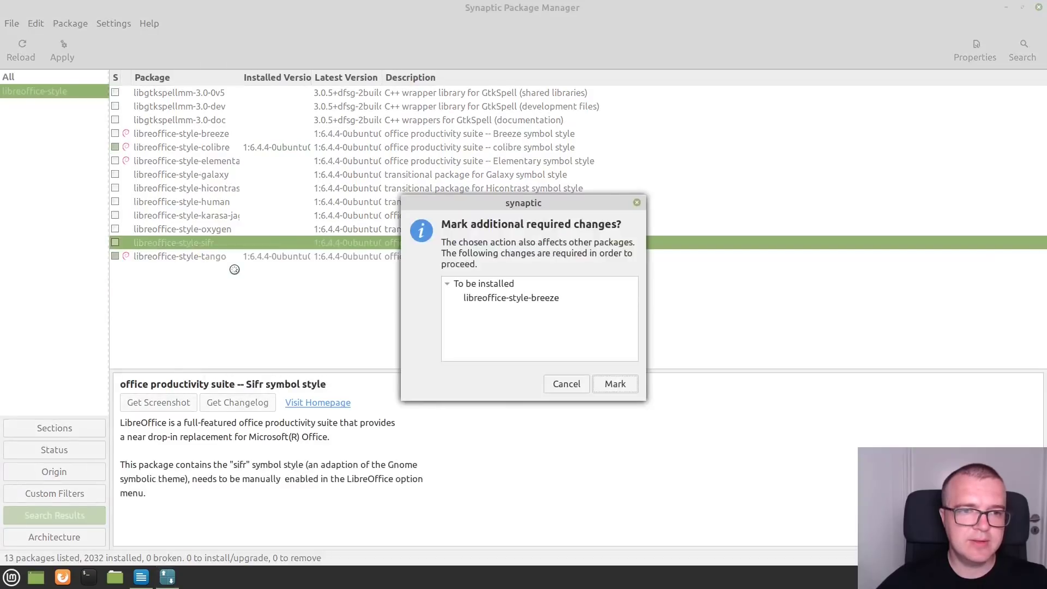
click(618, 385)
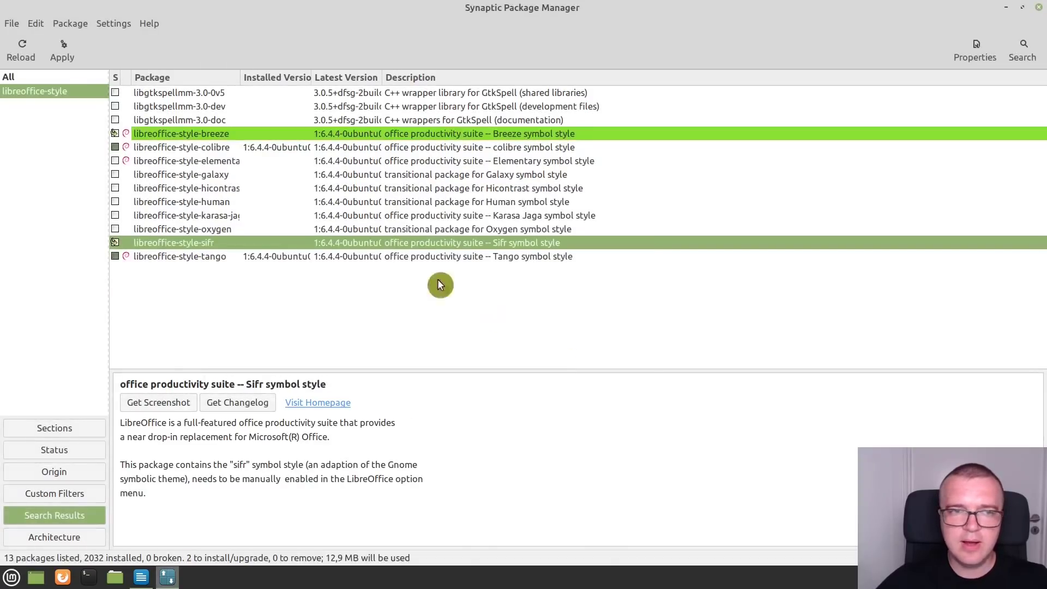
click(63, 54)
click(728, 416)
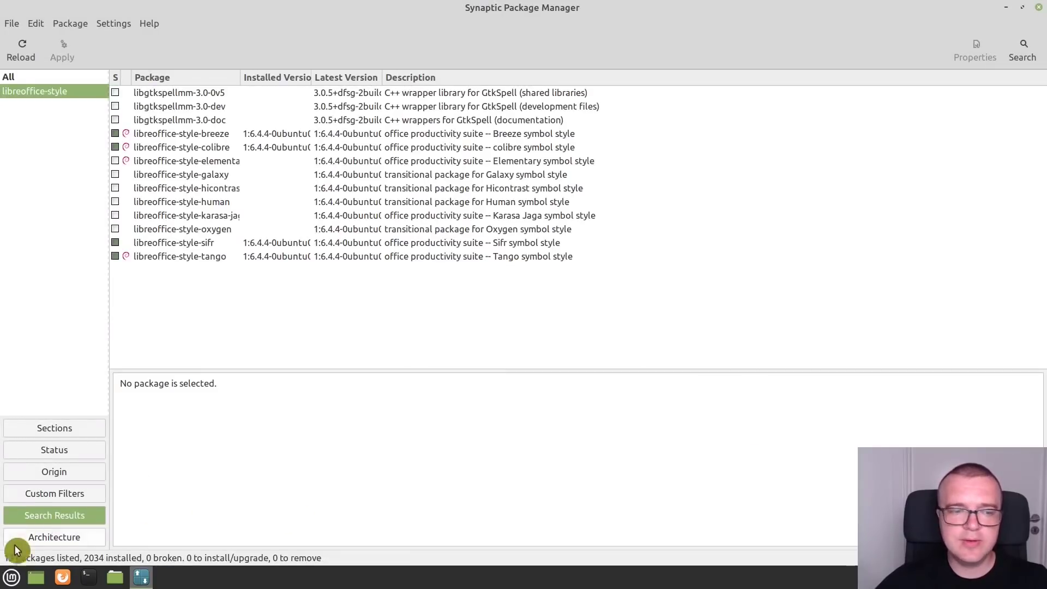
Launch LibreOffice Writer and open the View page of its options.
click(12, 577)
click(217, 442)
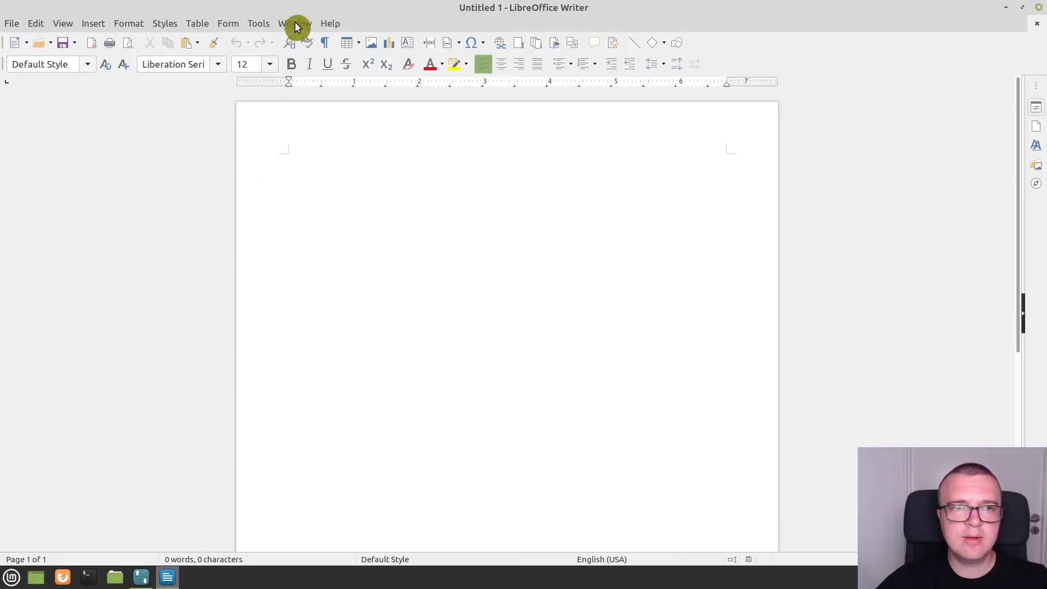
click(260, 23)
click(286, 421)
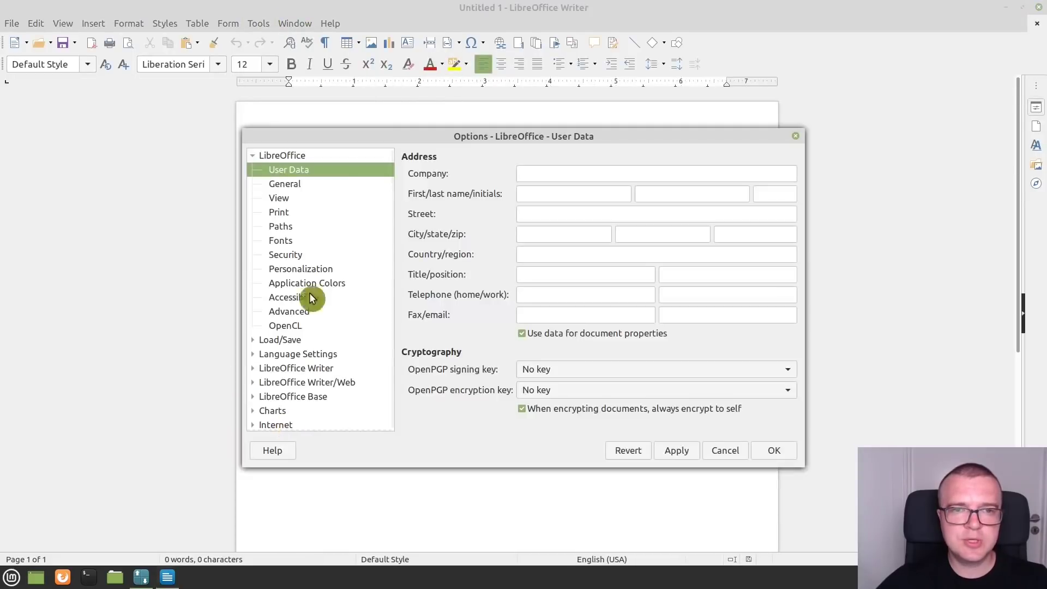
click(298, 199)
Try out the Sifr icon style by selecting and applying it.
click(533, 176)
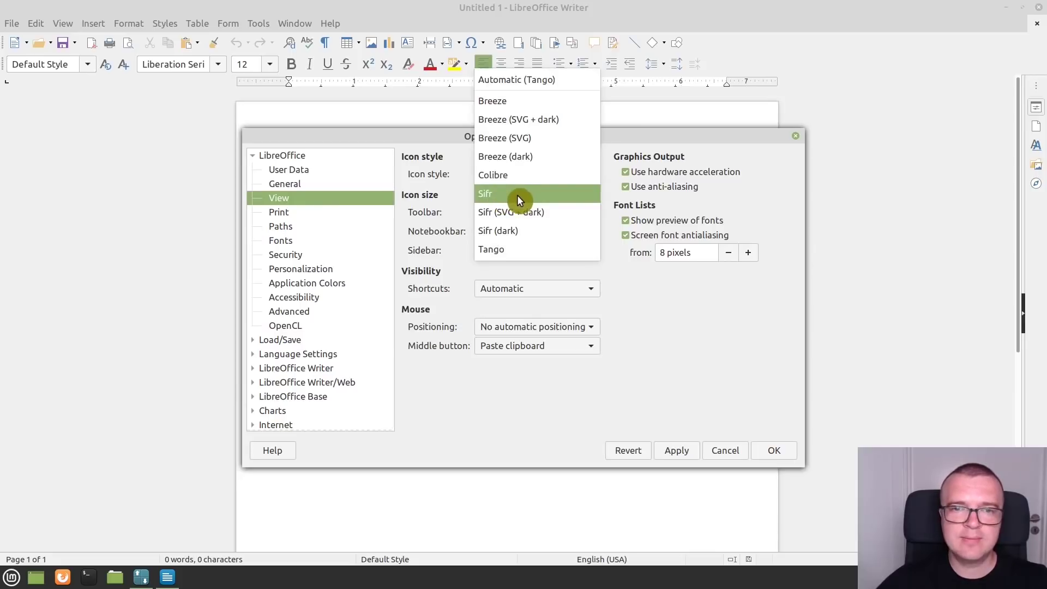
click(517, 195)
click(680, 454)
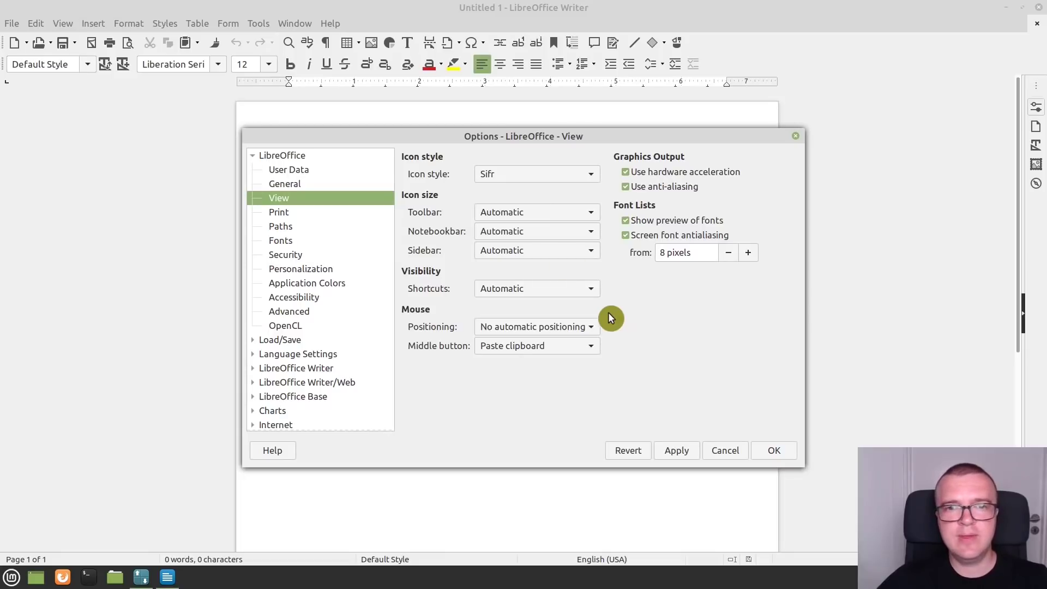
Set the icon style to Colibre, apply it, close the options and minimize the Synaptic window.
click(486, 173)
click(501, 158)
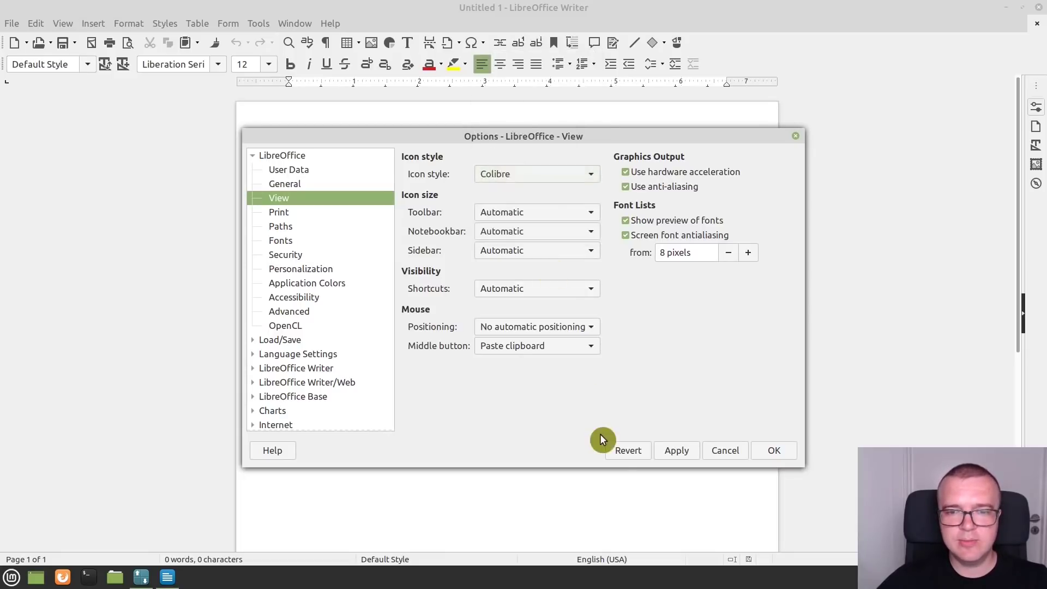
click(675, 451)
click(763, 451)
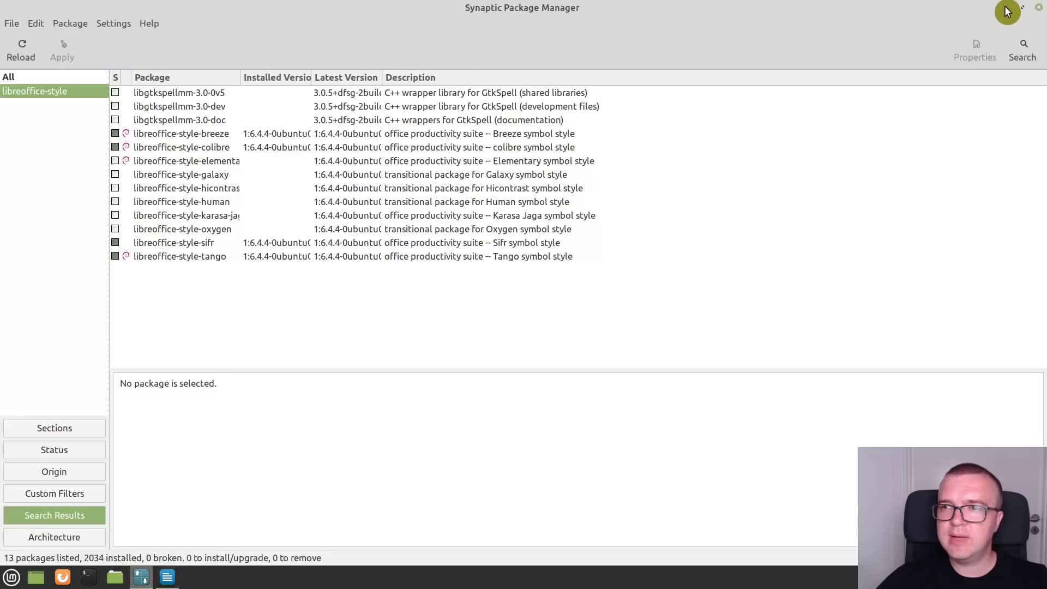
click(1003, 7)
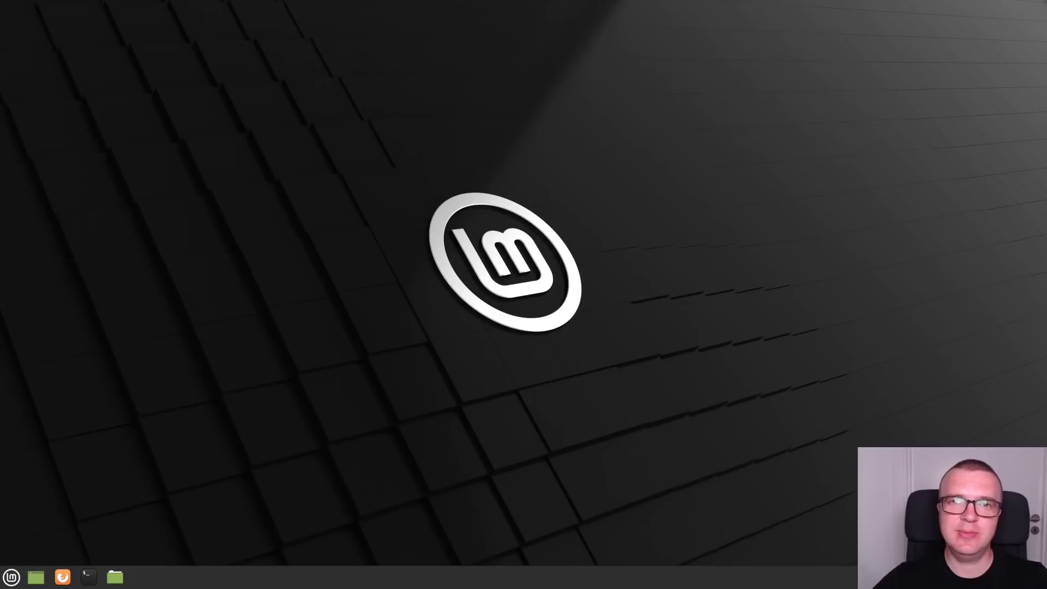
Open the keyboard layouts page in System Settings.
click(8, 581)
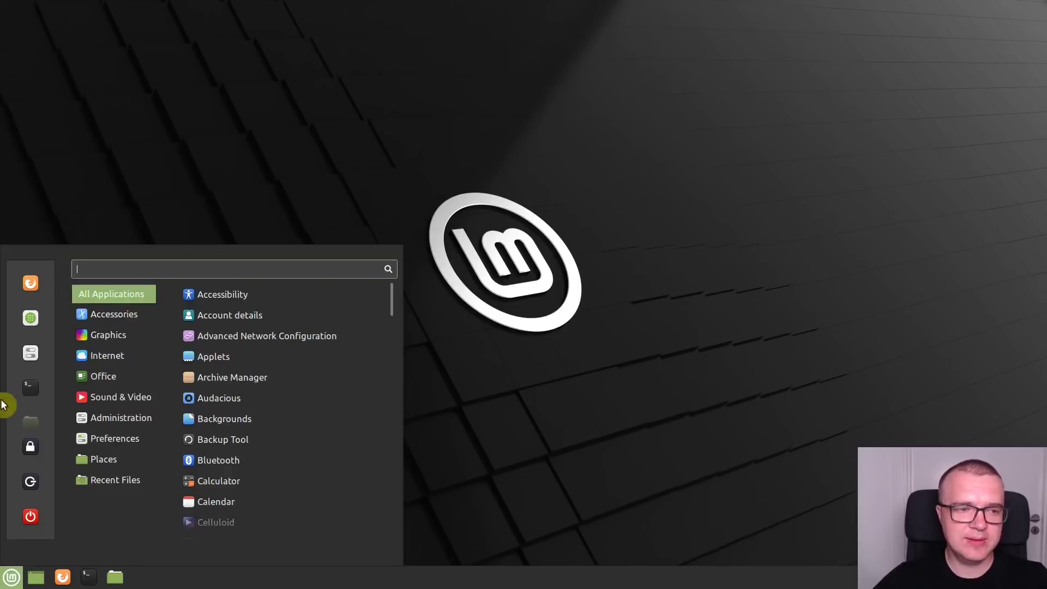
click(28, 354)
scroll(404, 369, down, 10)
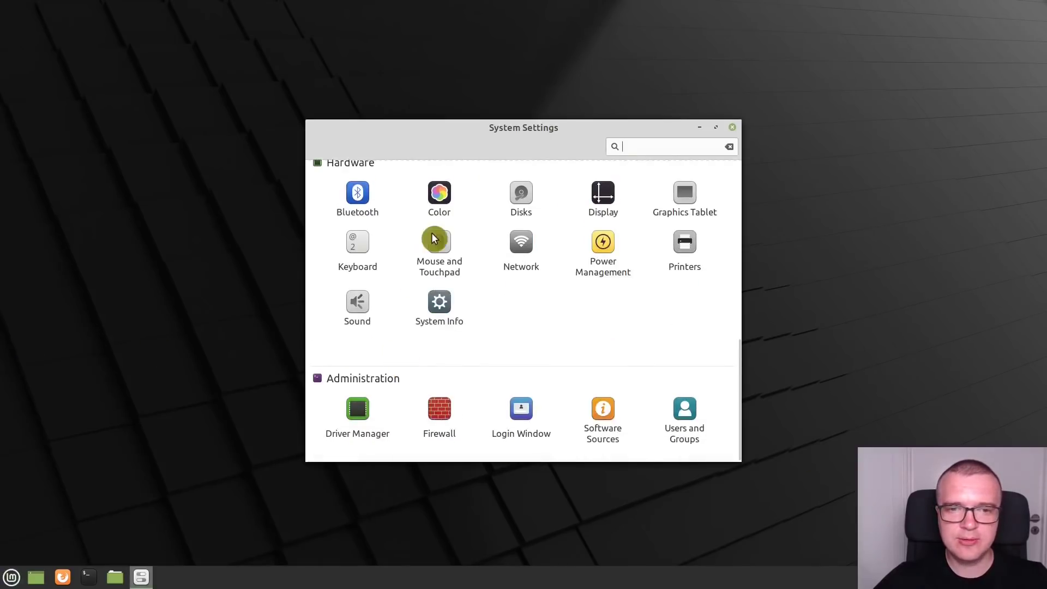
click(361, 256)
click(619, 156)
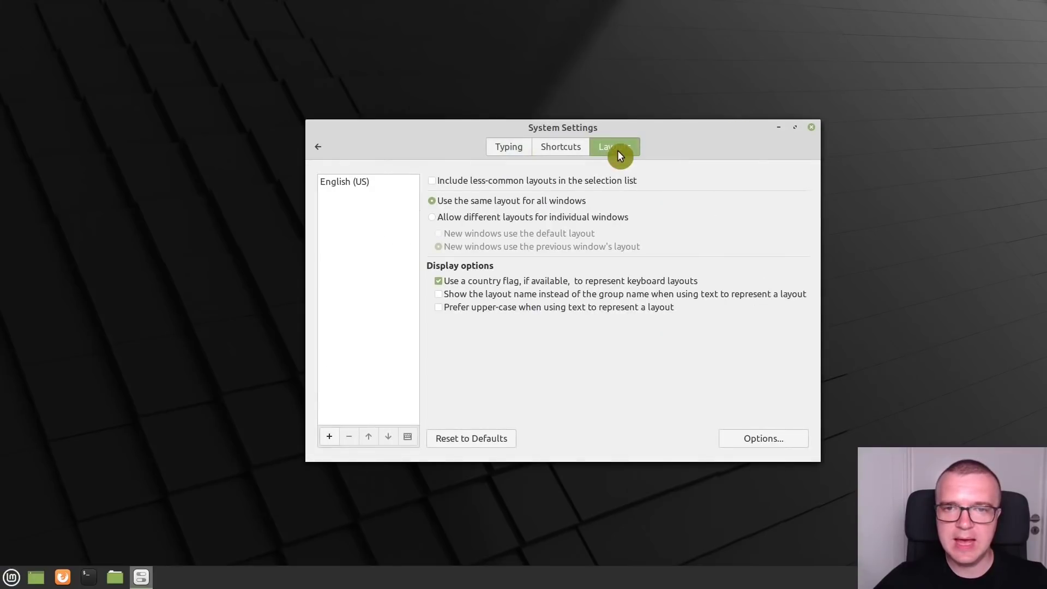
Find the Swedish layout with "swe" and add it to the keyboard layouts.
click(330, 437)
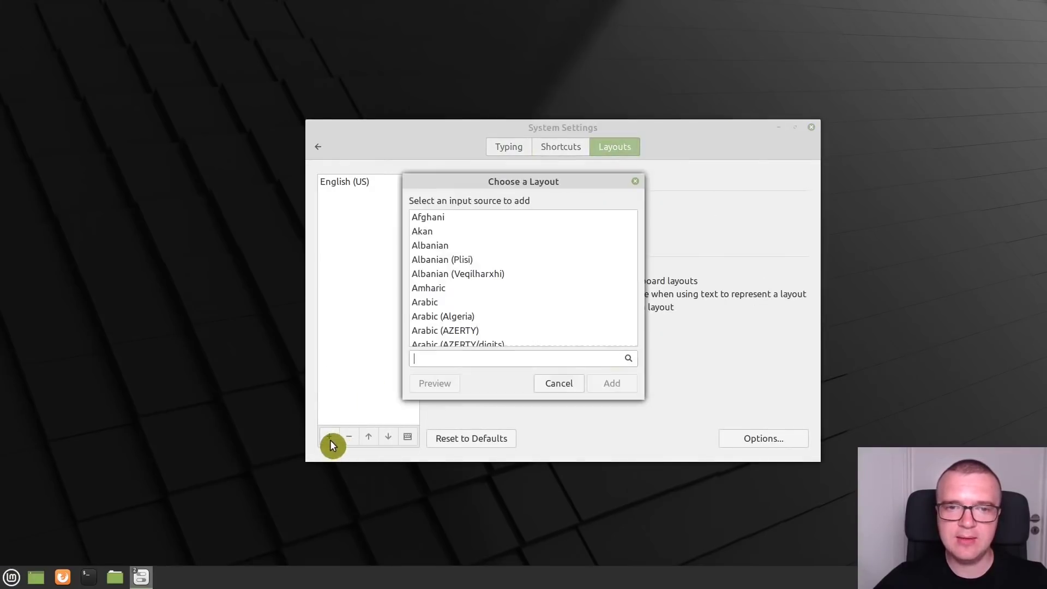
text(swe)
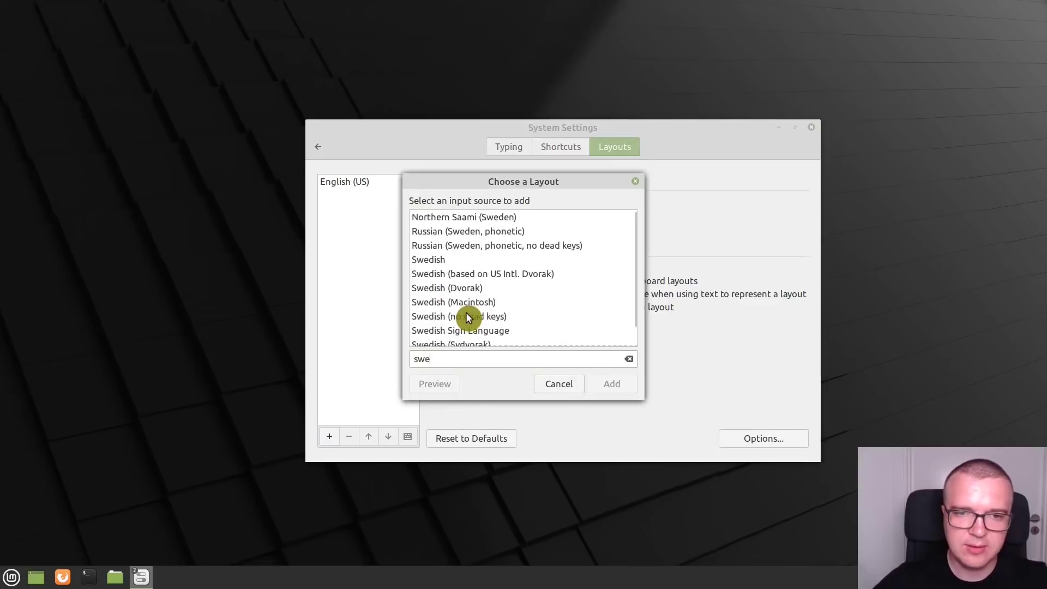
click(458, 263)
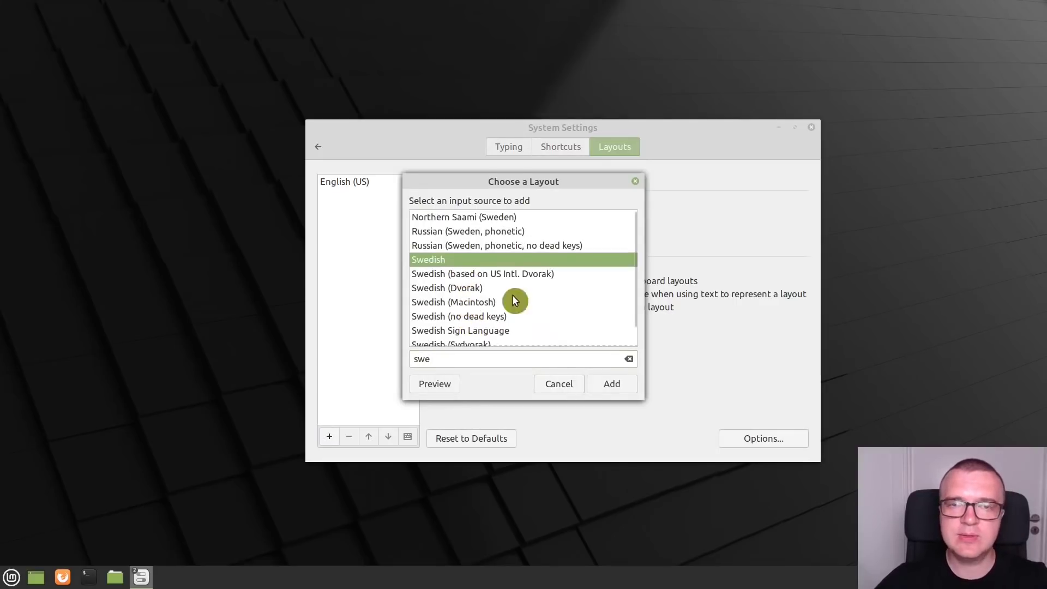
click(615, 386)
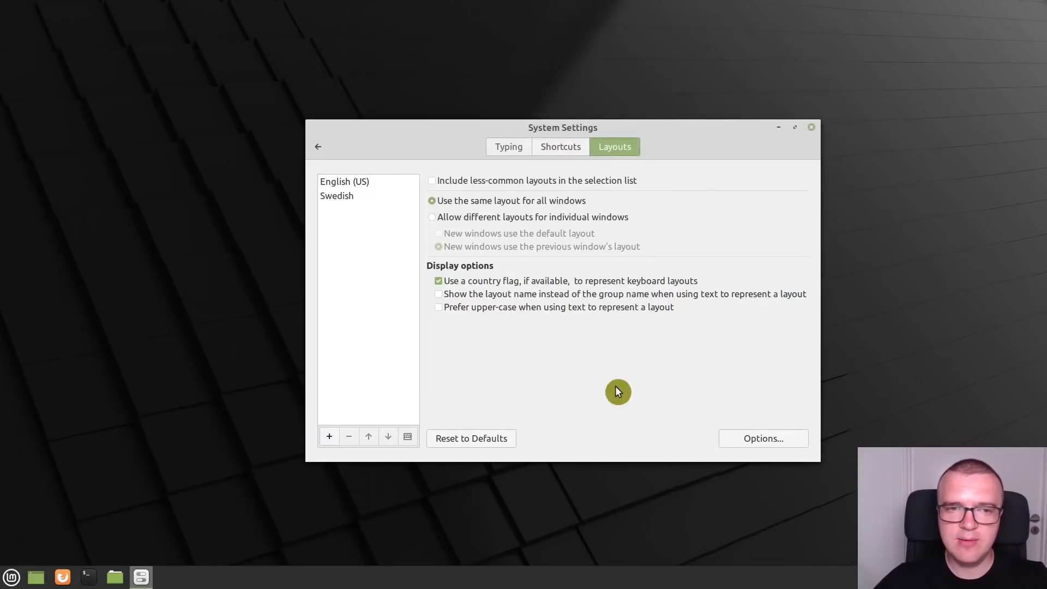
Select Alt+Shift as the shortcut for switching to another layout in the keyboard layout options.
click(757, 441)
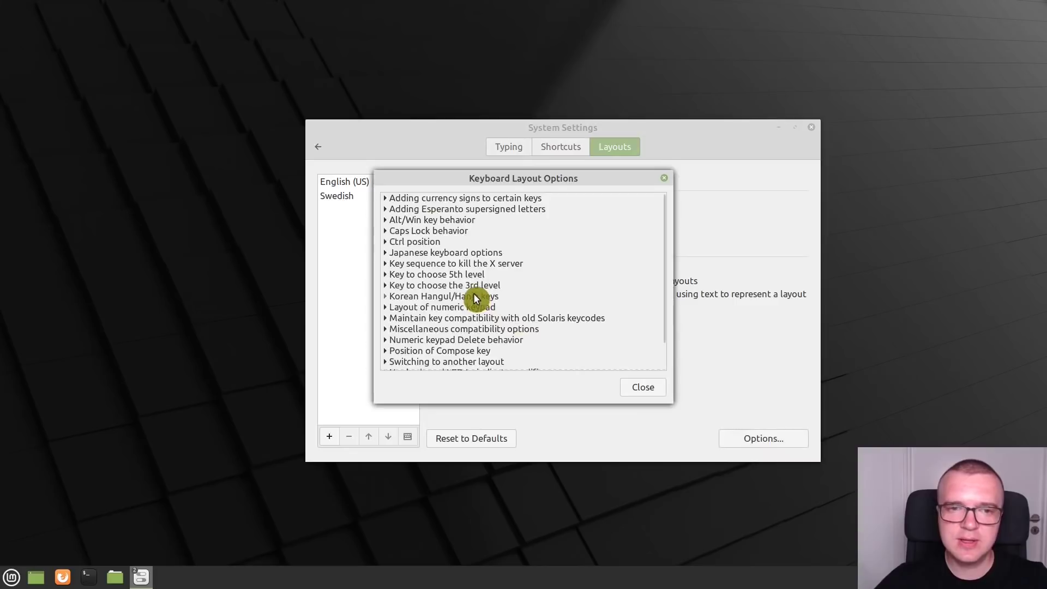
scroll(410, 309, down, 2)
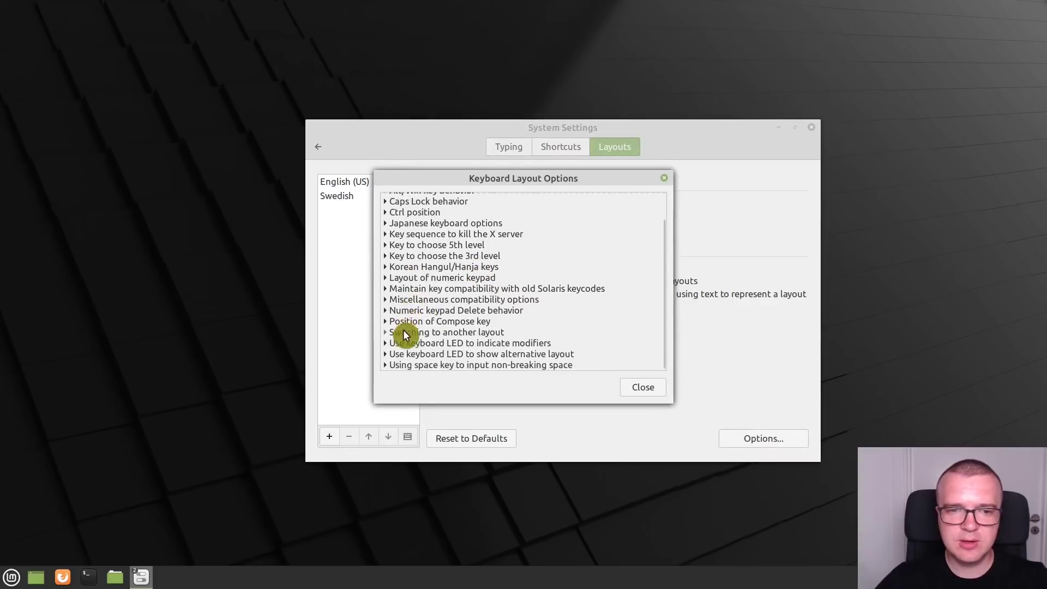
click(404, 333)
scroll(399, 331, down, 3)
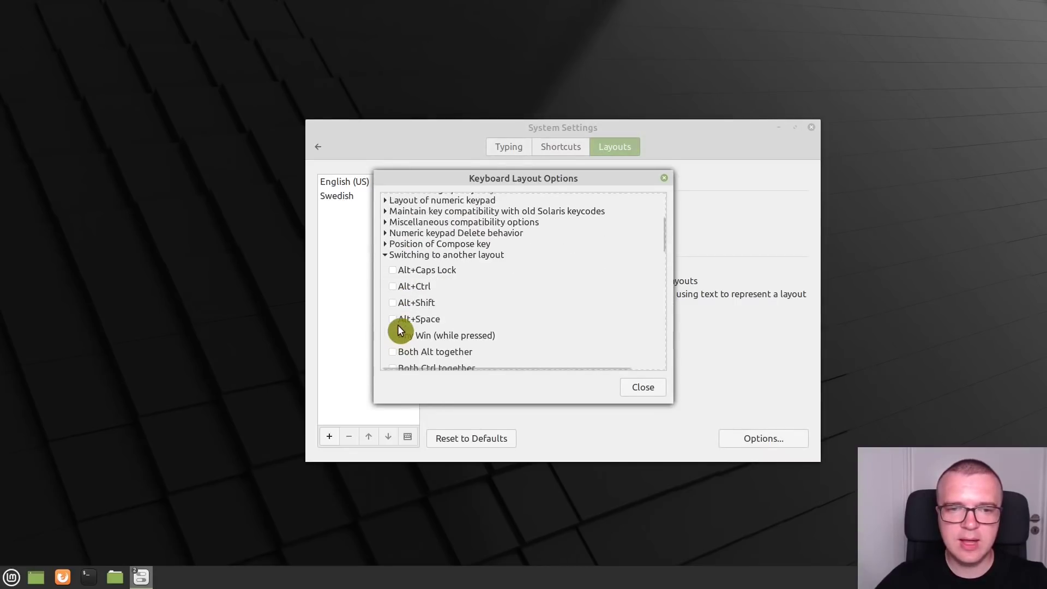
scroll(401, 327, down, 3)
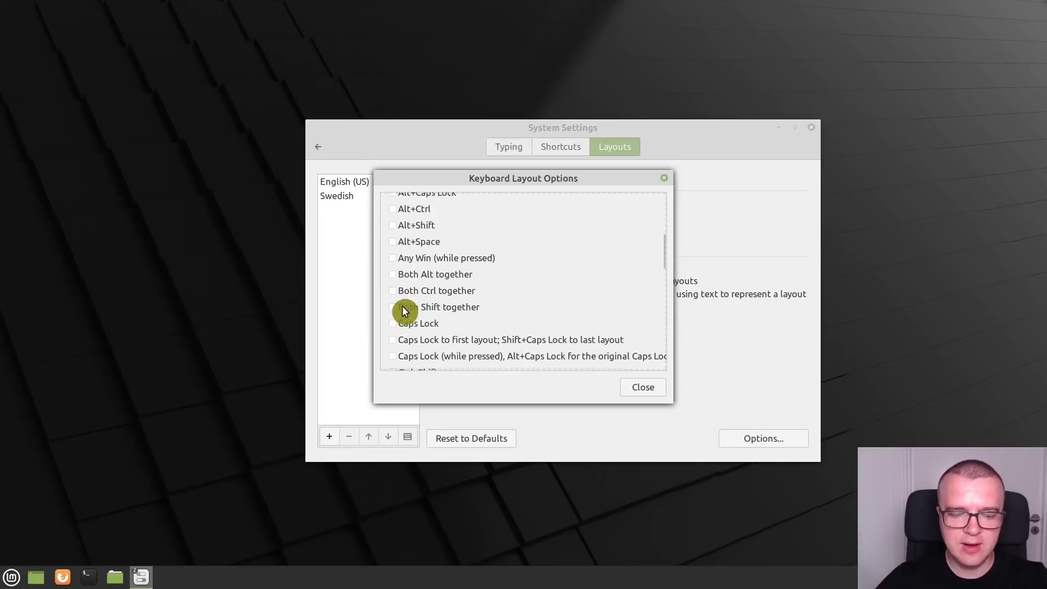
click(393, 226)
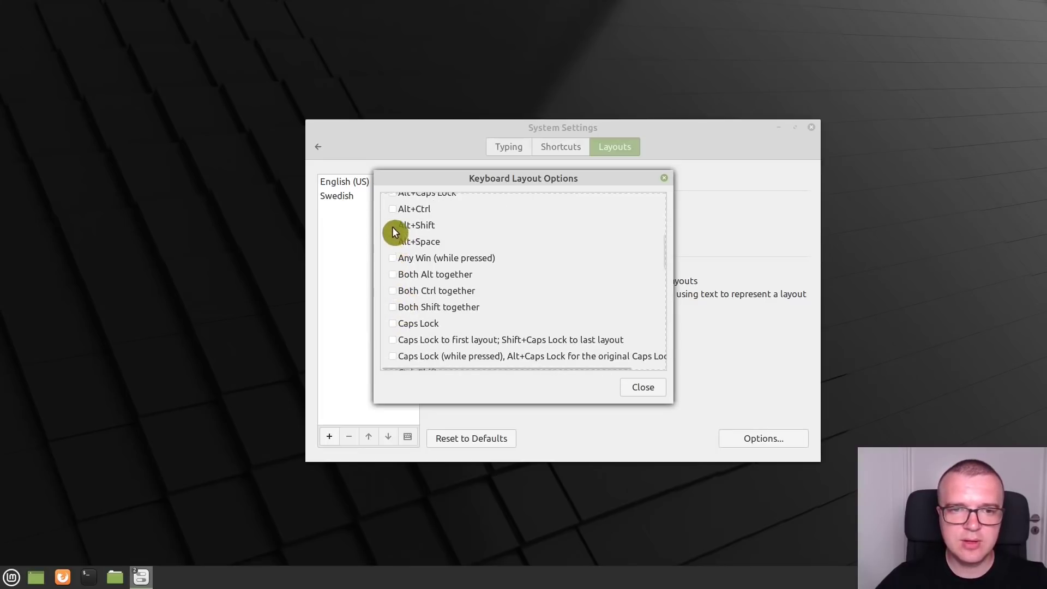
Close the layout options and System Settings, and switch the active keyboard layout to Swedish.
click(653, 390)
click(811, 127)
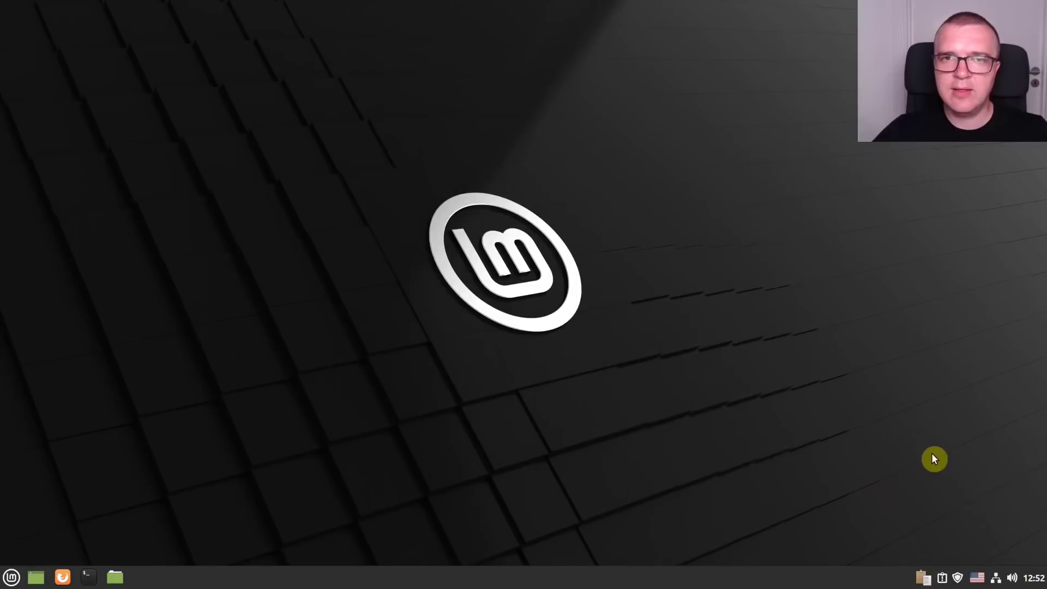
click(978, 580)
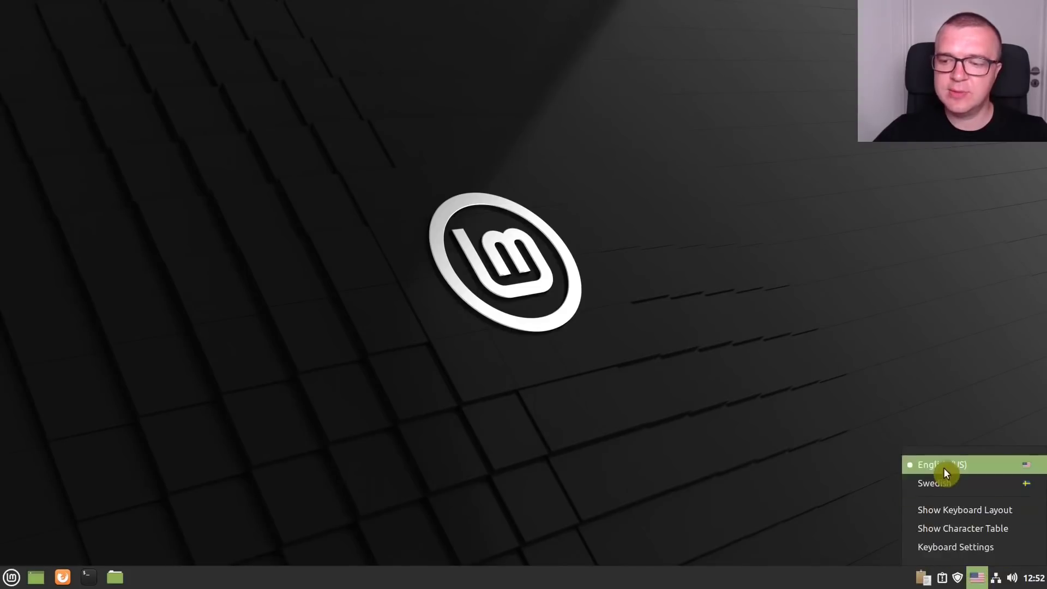
click(944, 483)
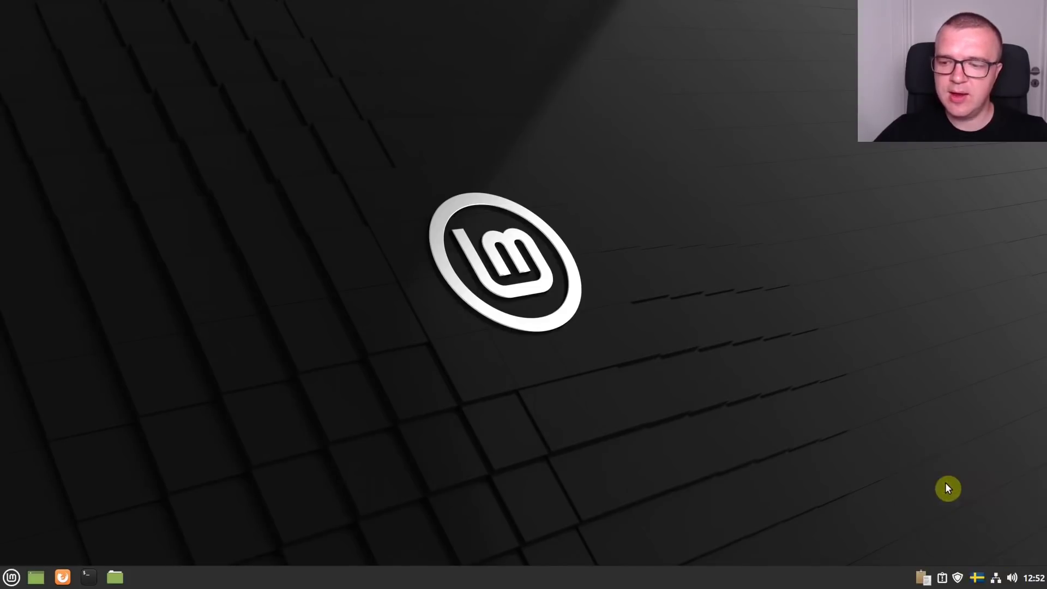
Test the configured layout-switching shortcut by toggling between the Swedish and English (US) layouts.
key(alt+shift)
key(alt+shift)
key(alt+shift)
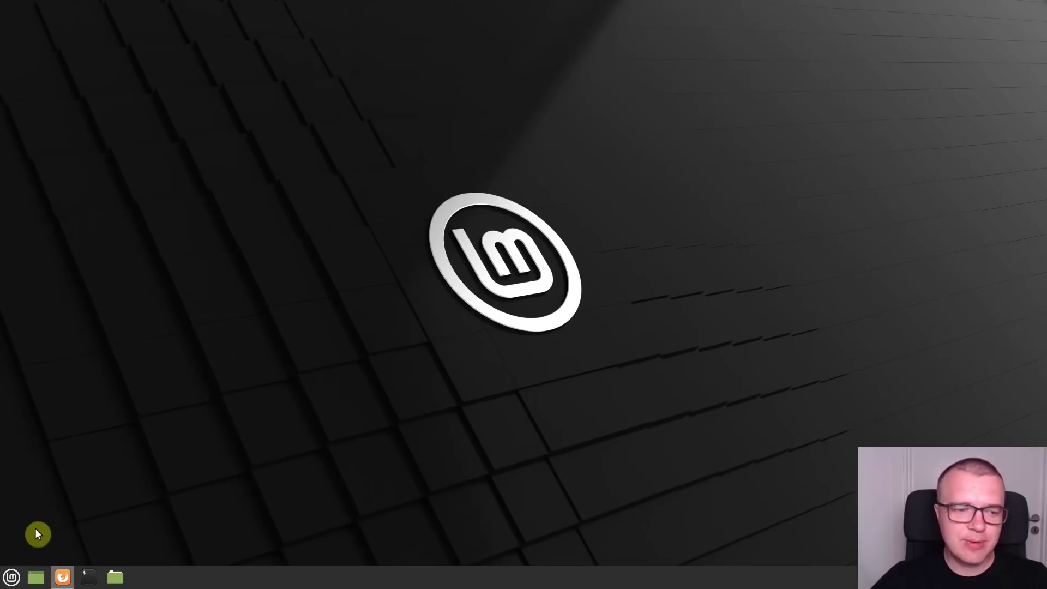
Open the Themes page of System Settings.
click(11, 578)
click(31, 356)
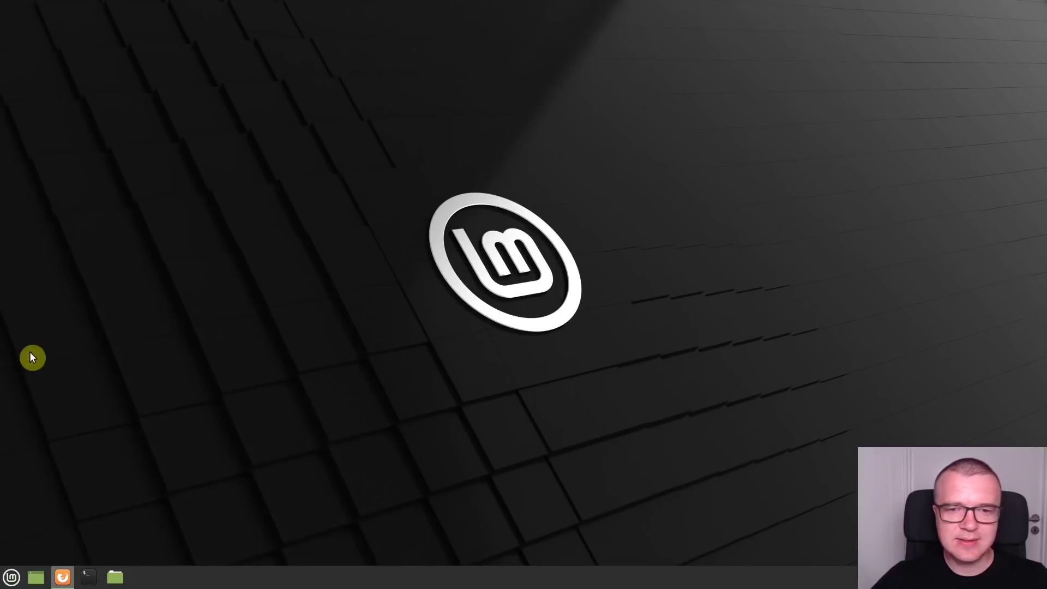
click(571, 212)
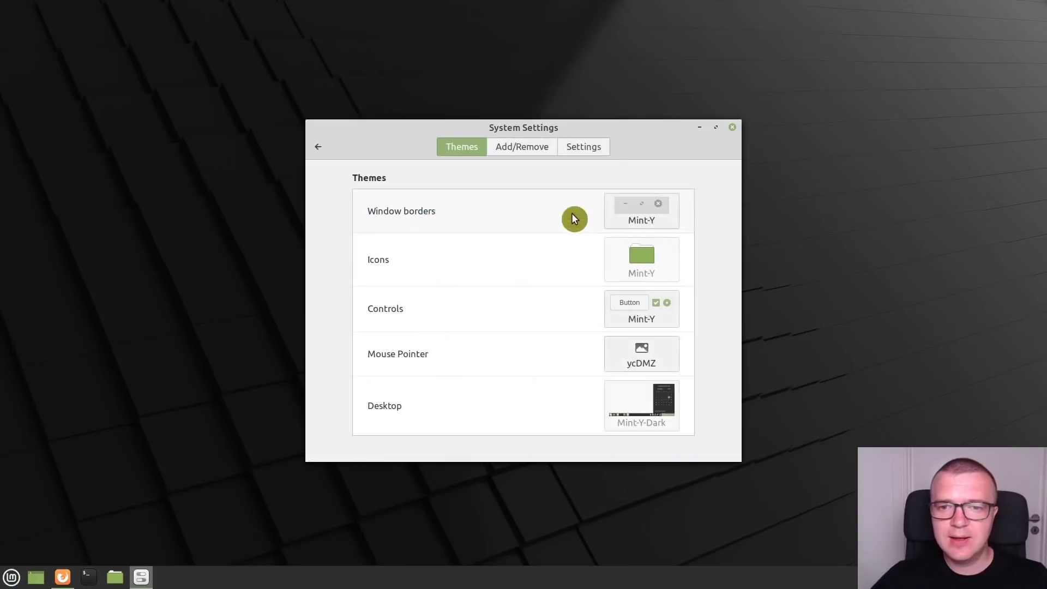
Examine the available icon themes and desktop themes, and the list of downloadable themes.
click(657, 260)
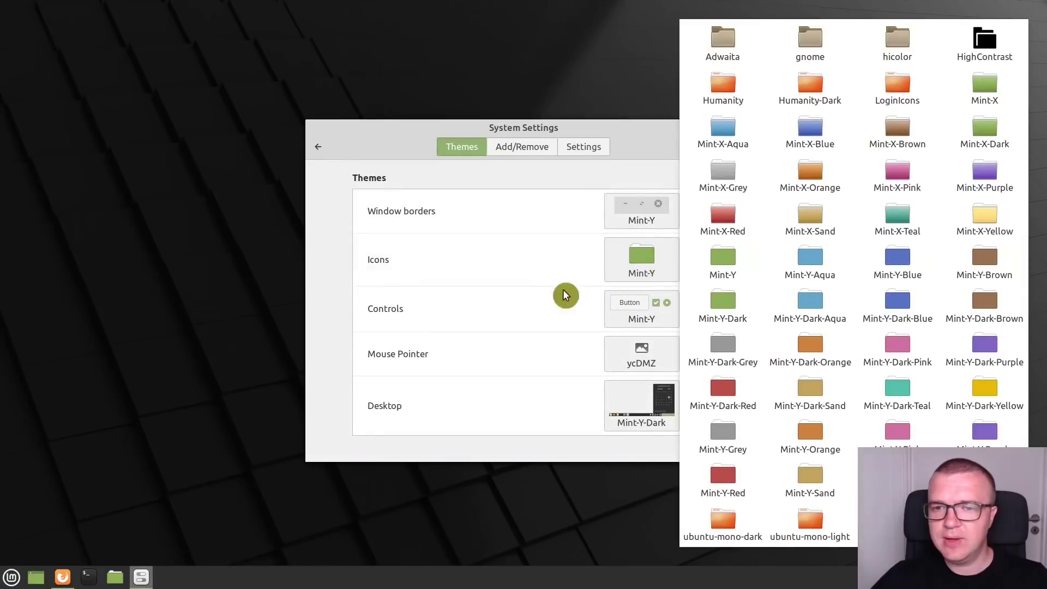
click(563, 335)
click(621, 392)
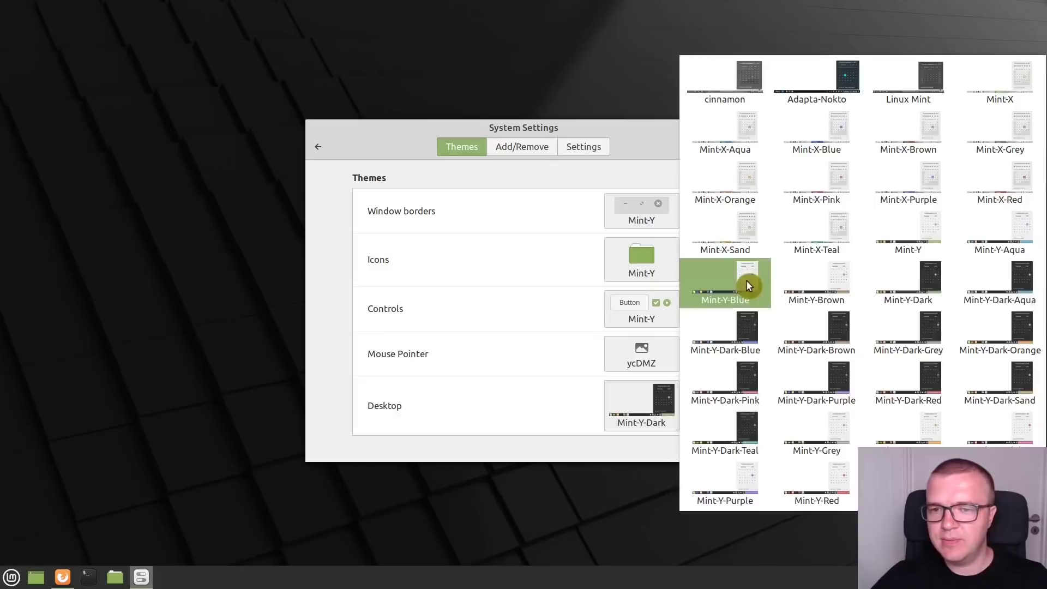
click(512, 312)
click(516, 151)
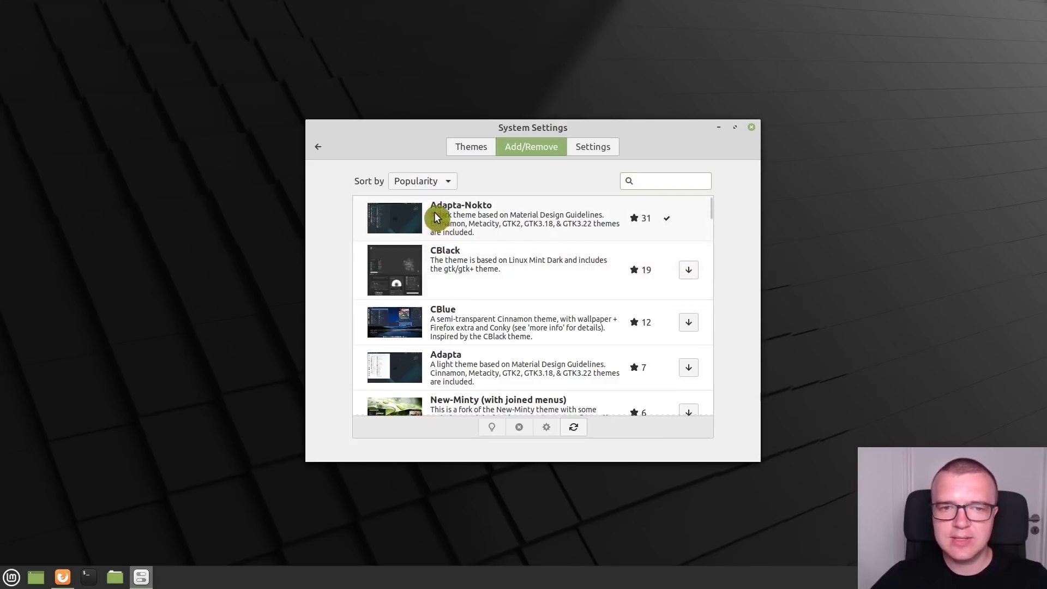
Set the desktop theme to Adapta-Nokto and check how the application menu looks with it.
click(476, 149)
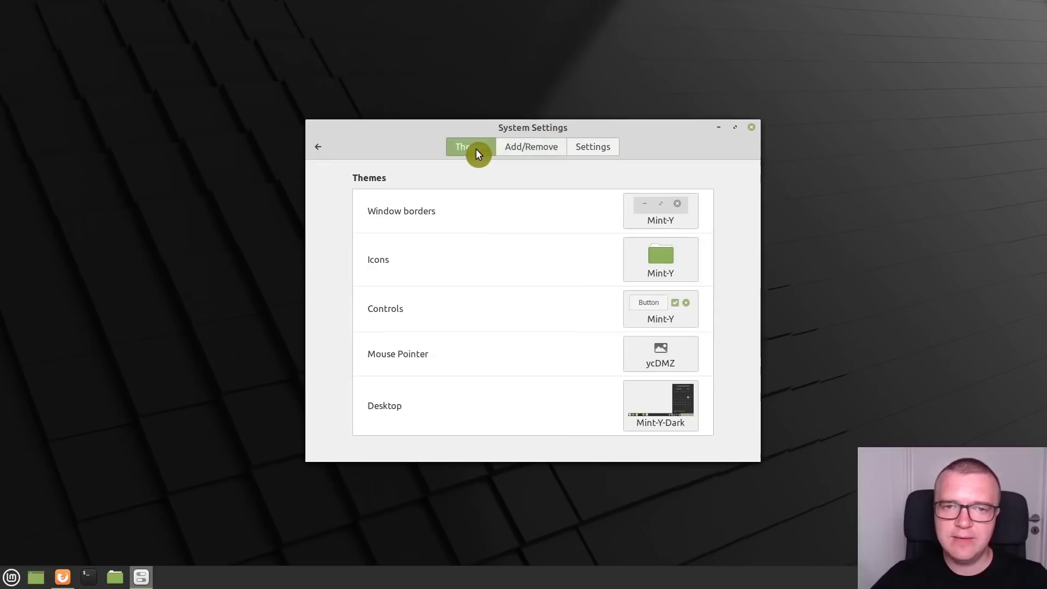
click(658, 409)
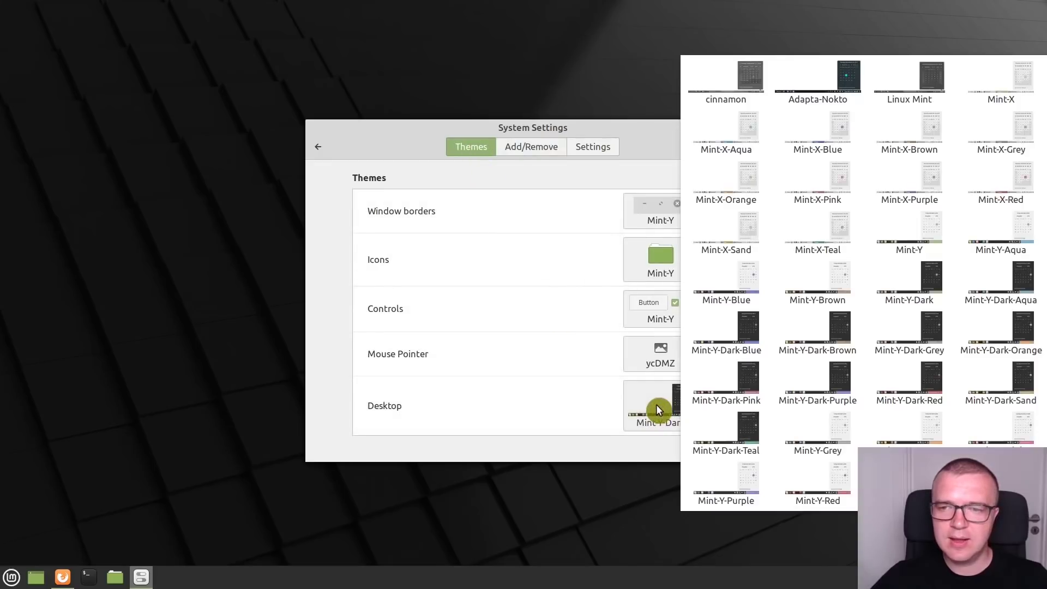
click(831, 86)
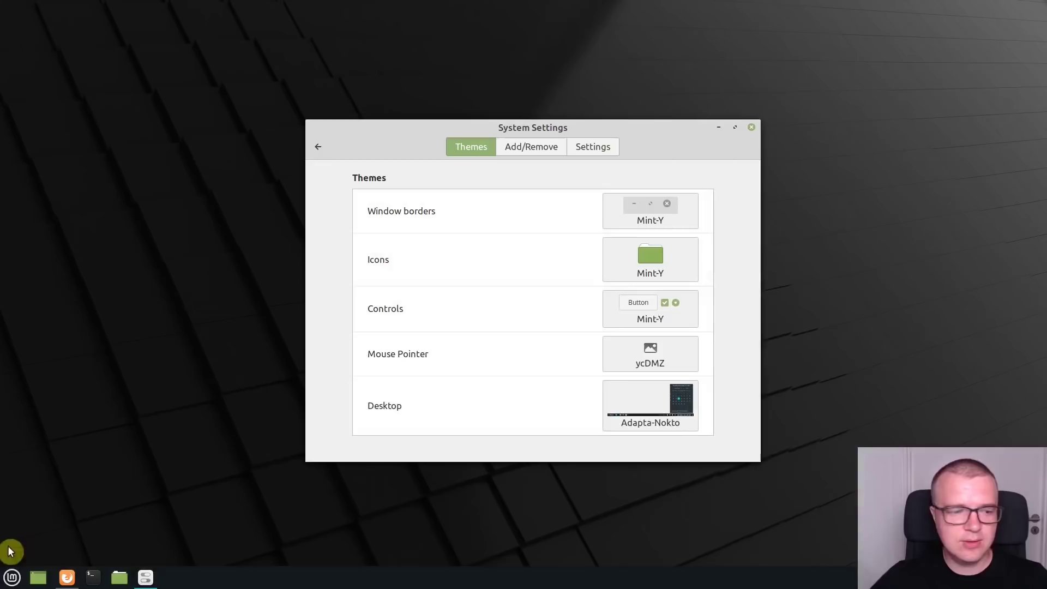
click(9, 581)
click(9, 581)
Set the desktop theme back to Mint-Y-Dark and close System Settings.
click(655, 407)
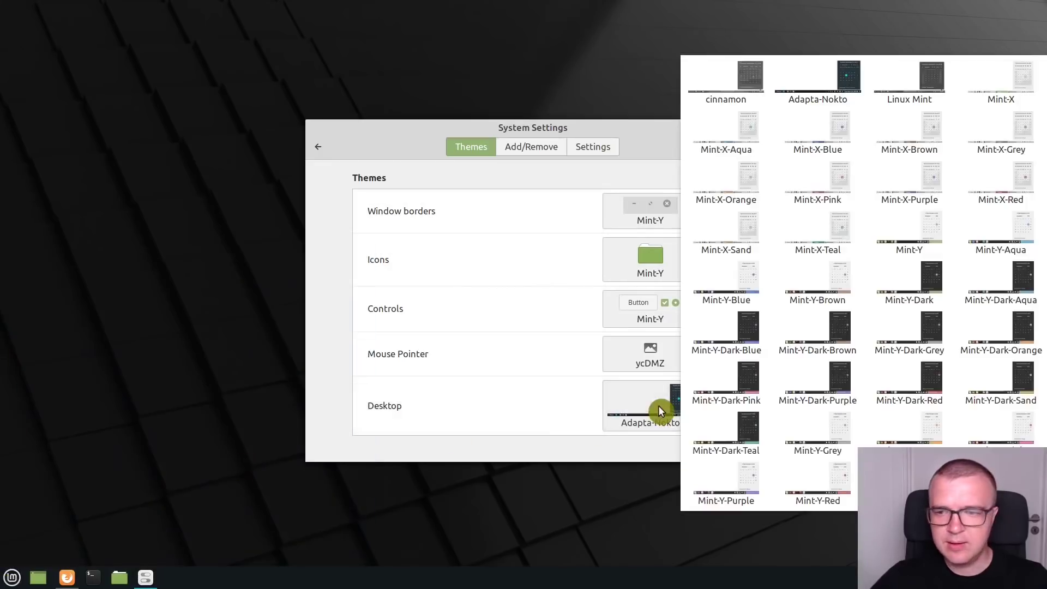
click(905, 295)
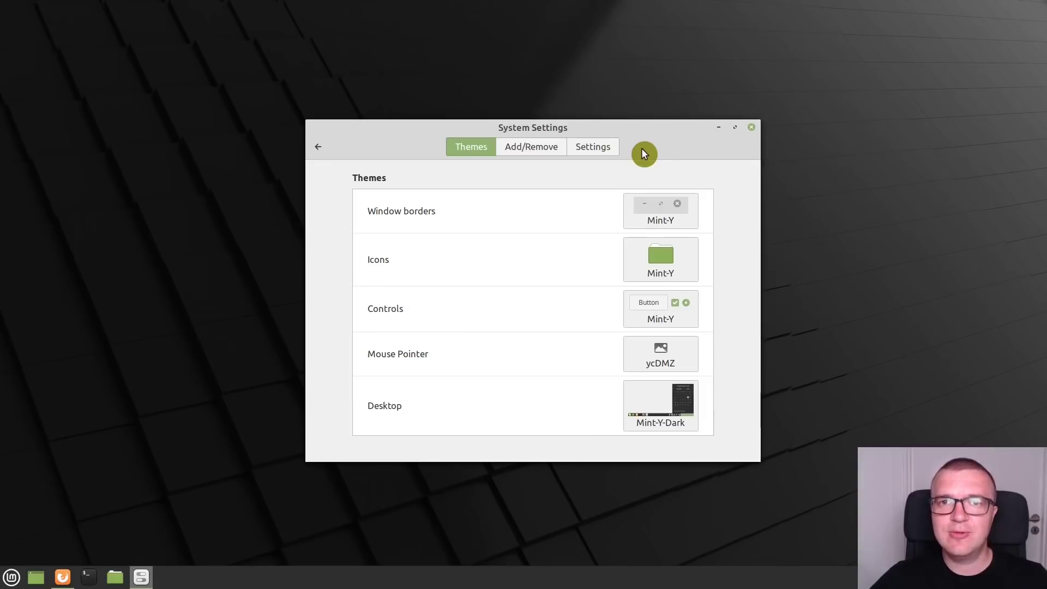
click(752, 127)
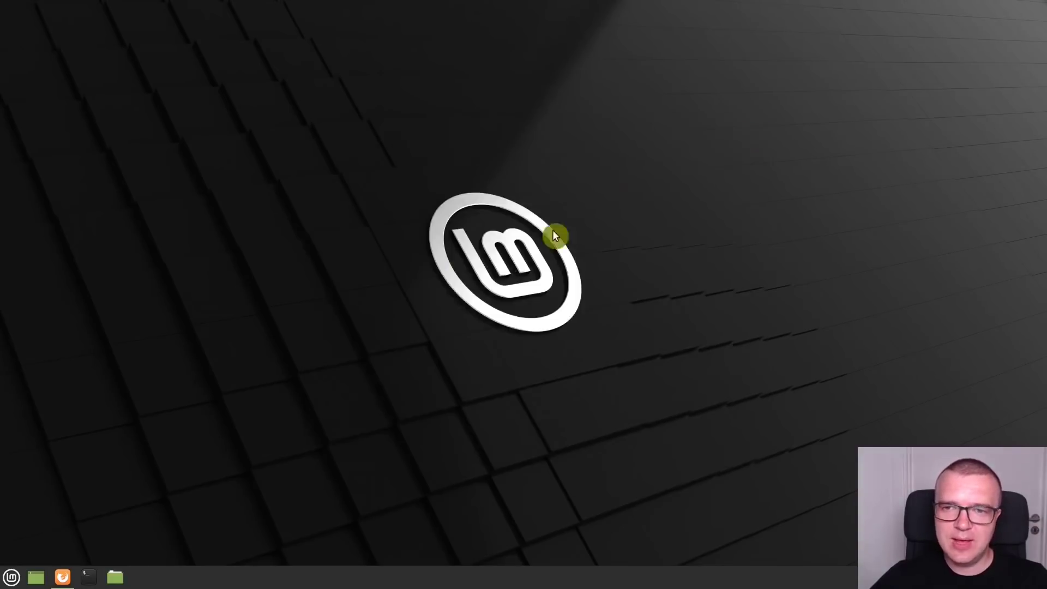
Switch to Firefox and open the McMojave-circle icon theme from the popularity list on Gnome-look.org.
click(64, 576)
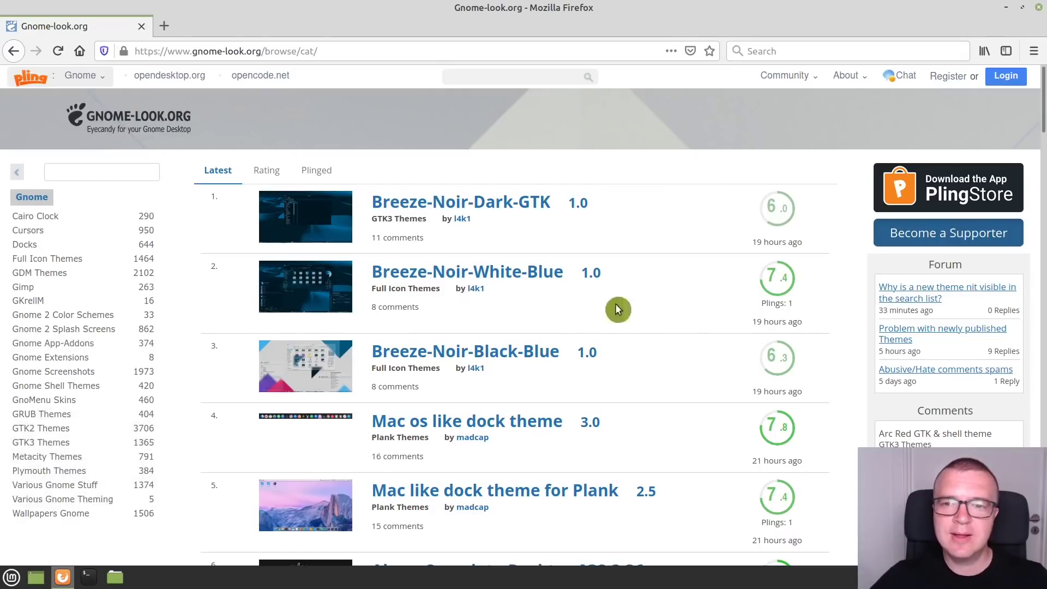
scroll(838, 347, down, 12)
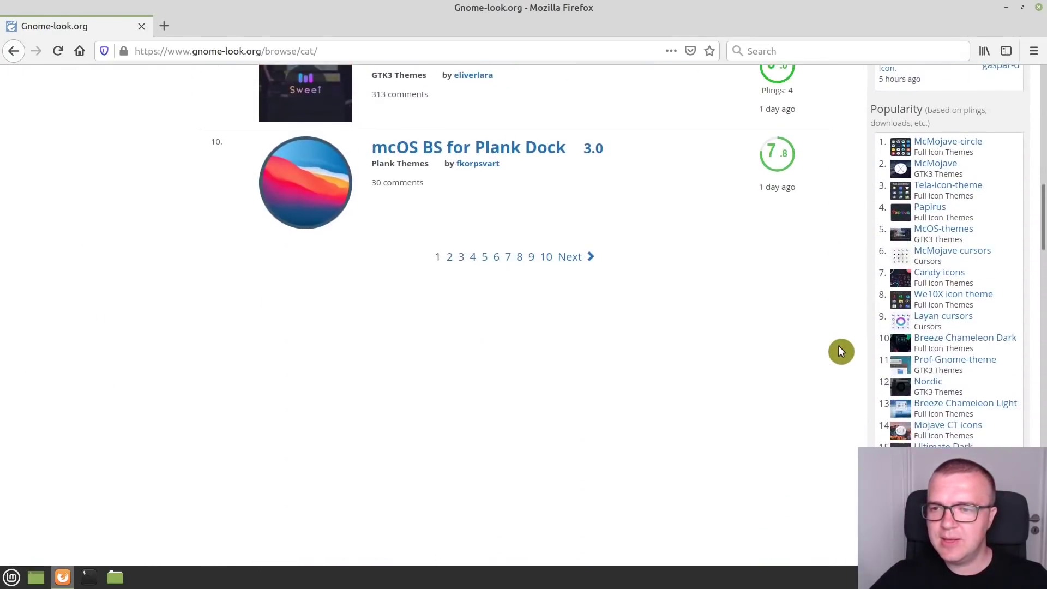
click(938, 146)
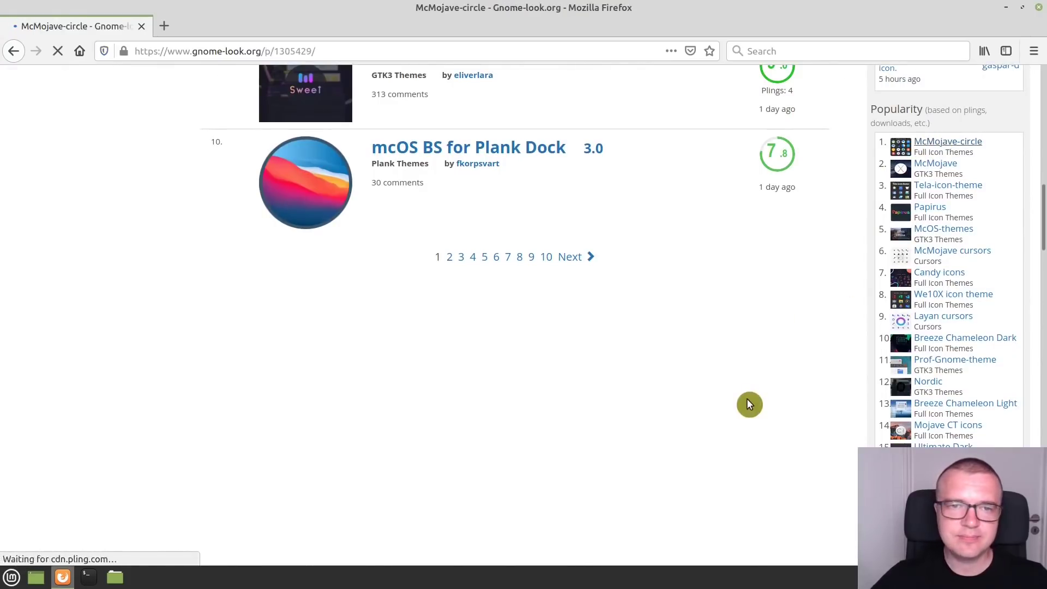
scroll(621, 244, down, 3)
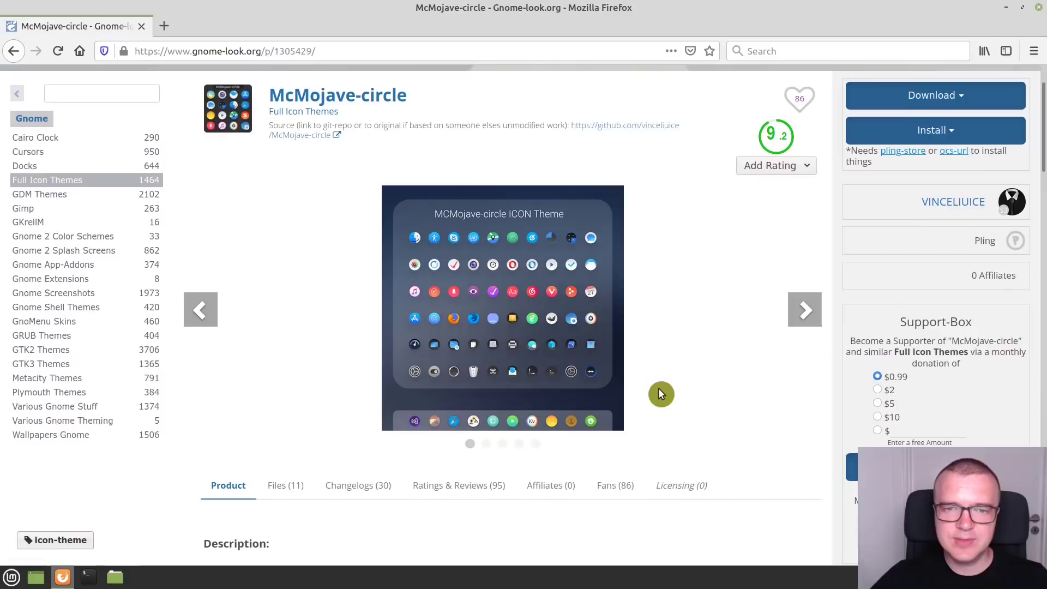
Show the McMojave-circle files and prepare the installation of 01-McMojave-circle.tar.xz.
scroll(660, 393, down, 5)
click(288, 294)
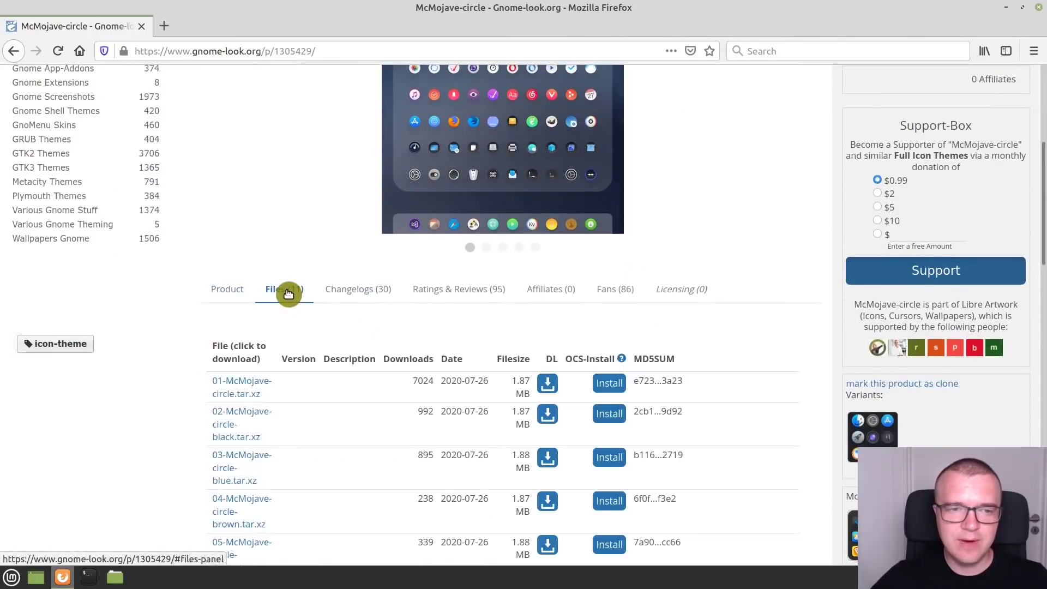
scroll(288, 294, down, 5)
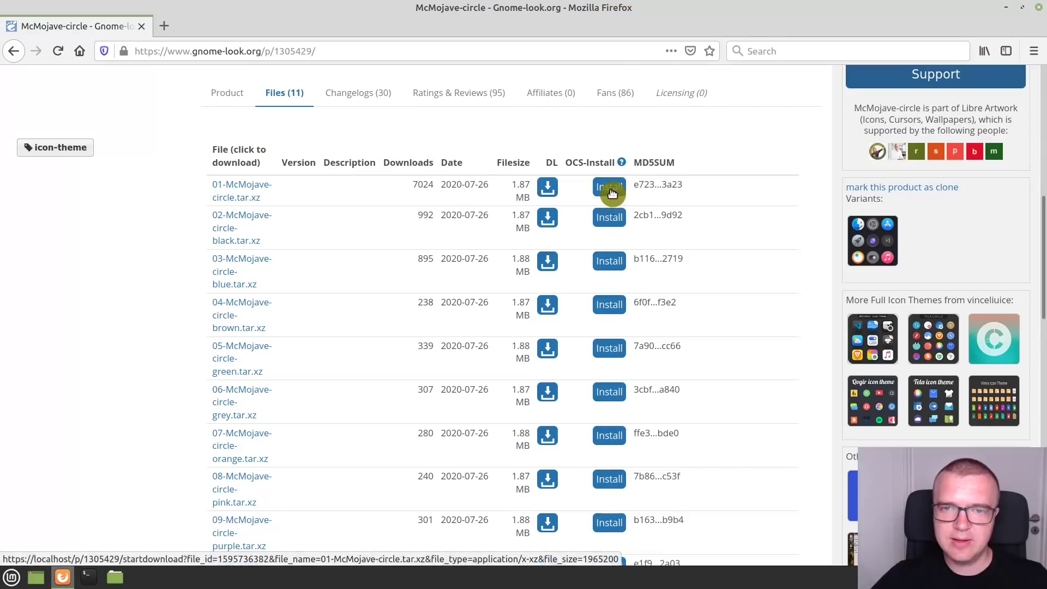
click(610, 188)
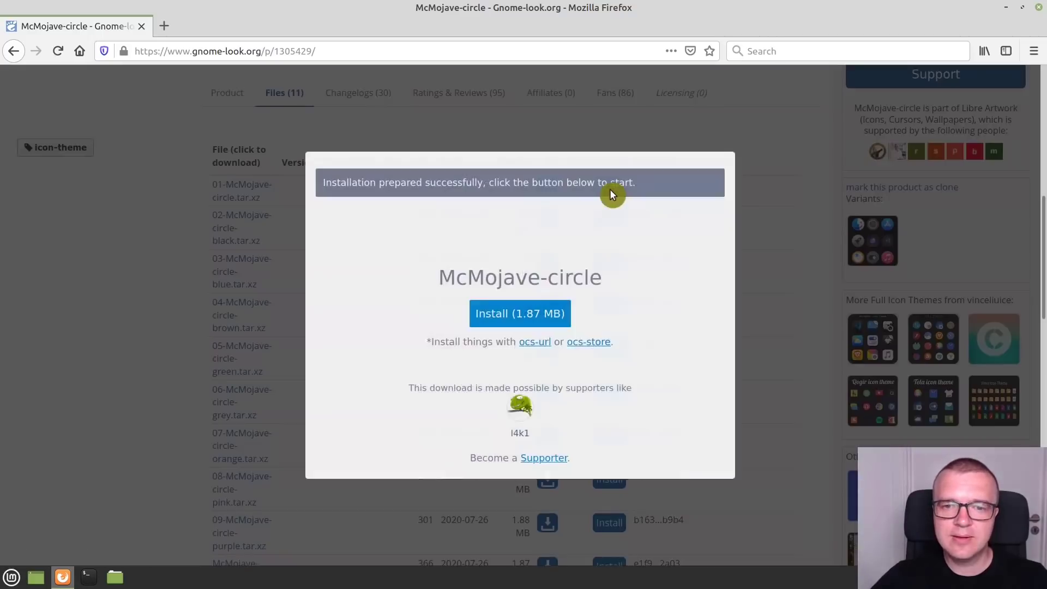
Open the ocs-url helper's page and download the Ubuntu package ocs-url_3.1.0-0ubuntu1_amd64.deb.
click(542, 348)
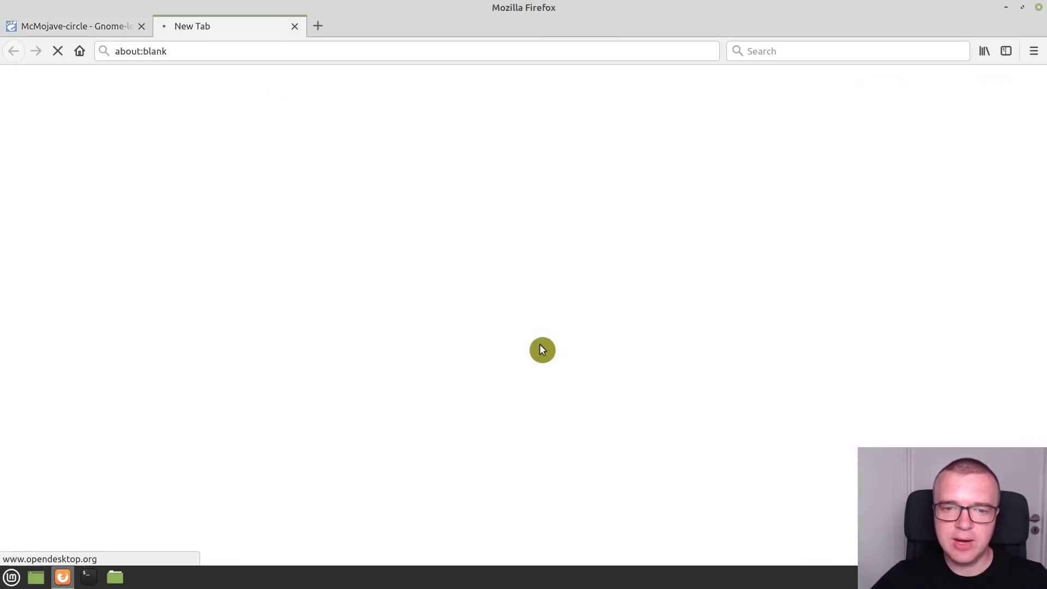
scroll(534, 344, down, 6)
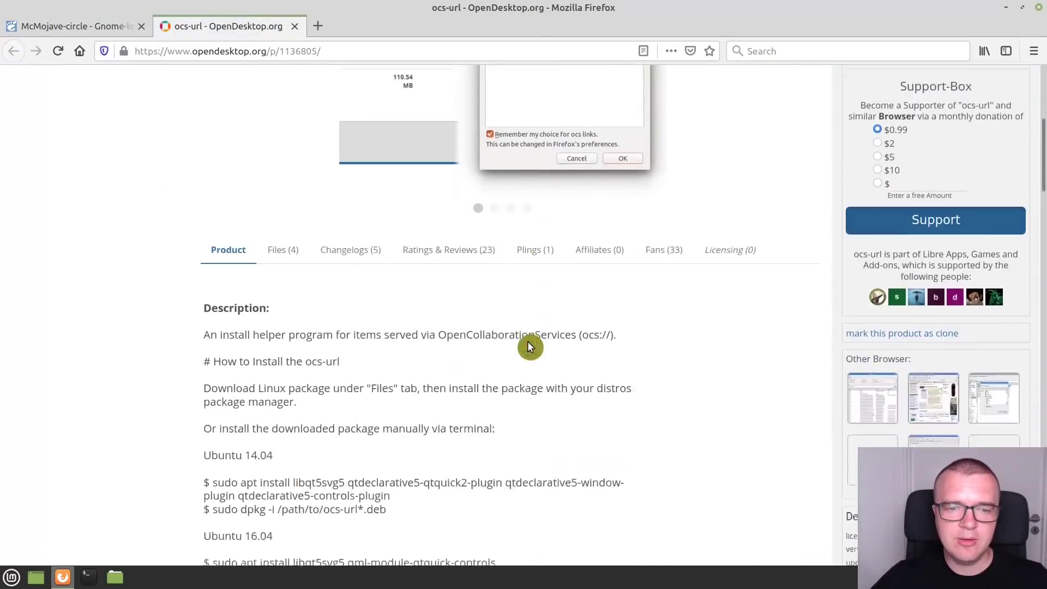
click(284, 220)
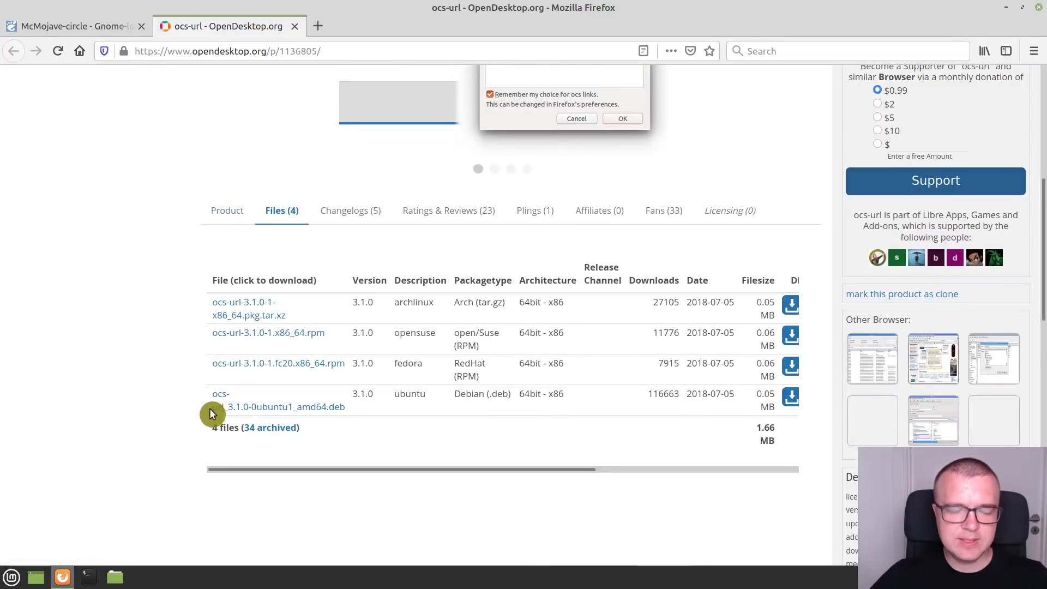
click(322, 413)
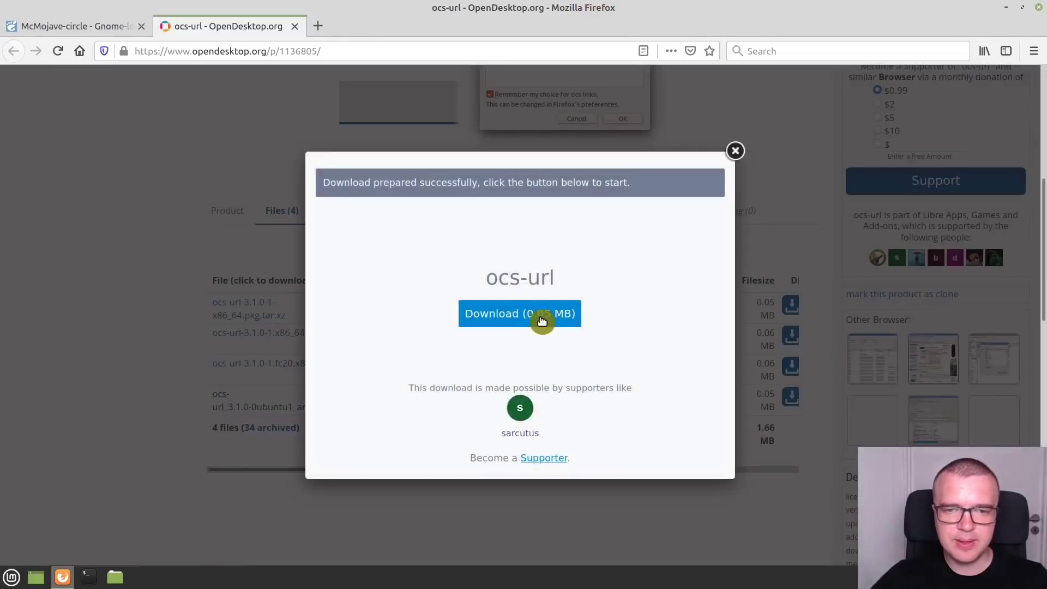
click(542, 320)
click(553, 370)
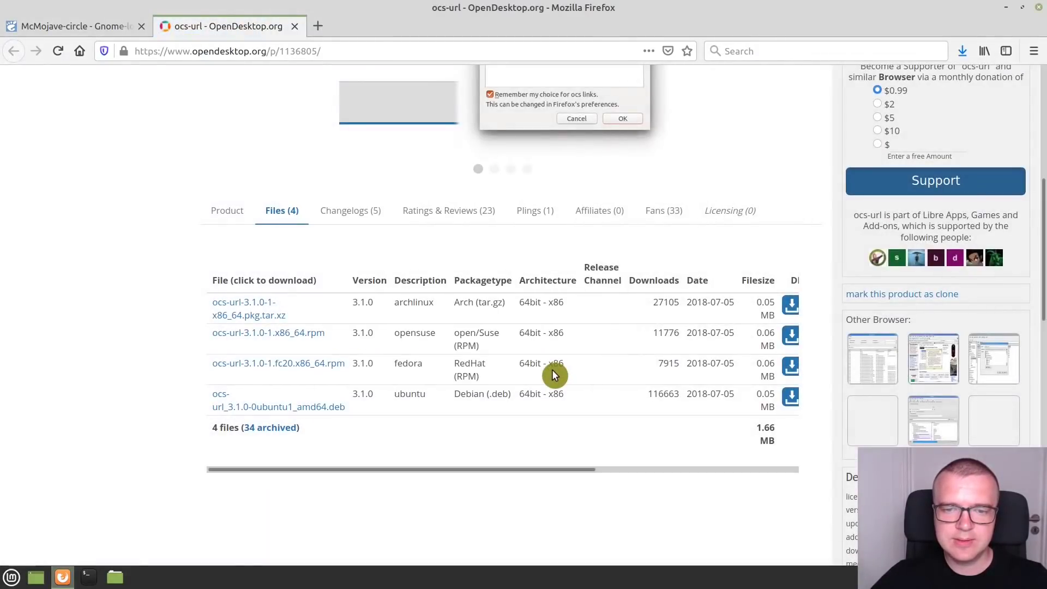
Open the ocs-url_3.1.0-0ubuntu1_amd64.deb package from the Downloads folder in the file manager.
click(115, 577)
click(316, 227)
click(316, 212)
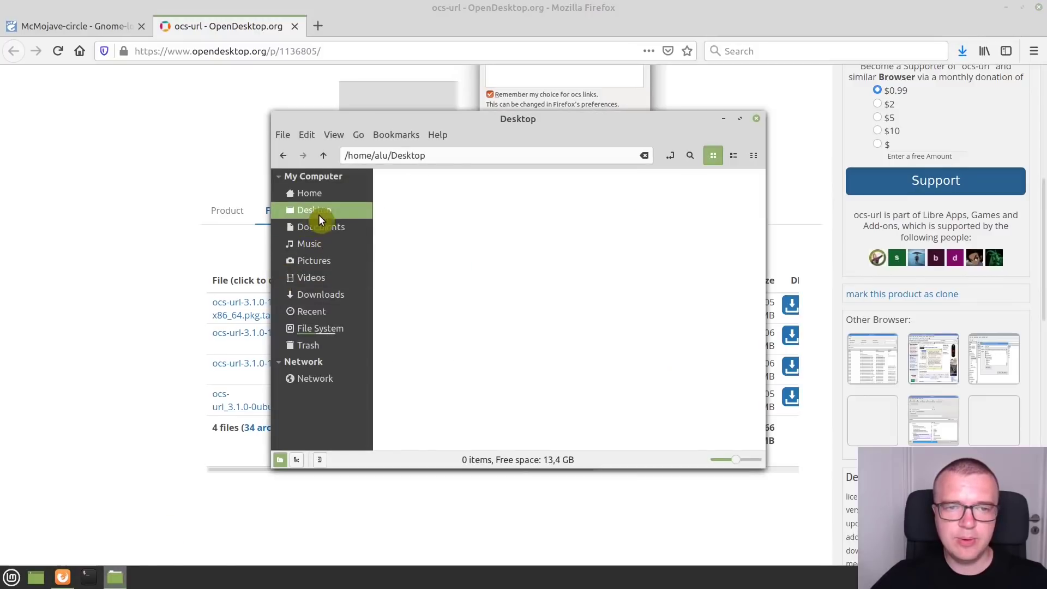
click(326, 299)
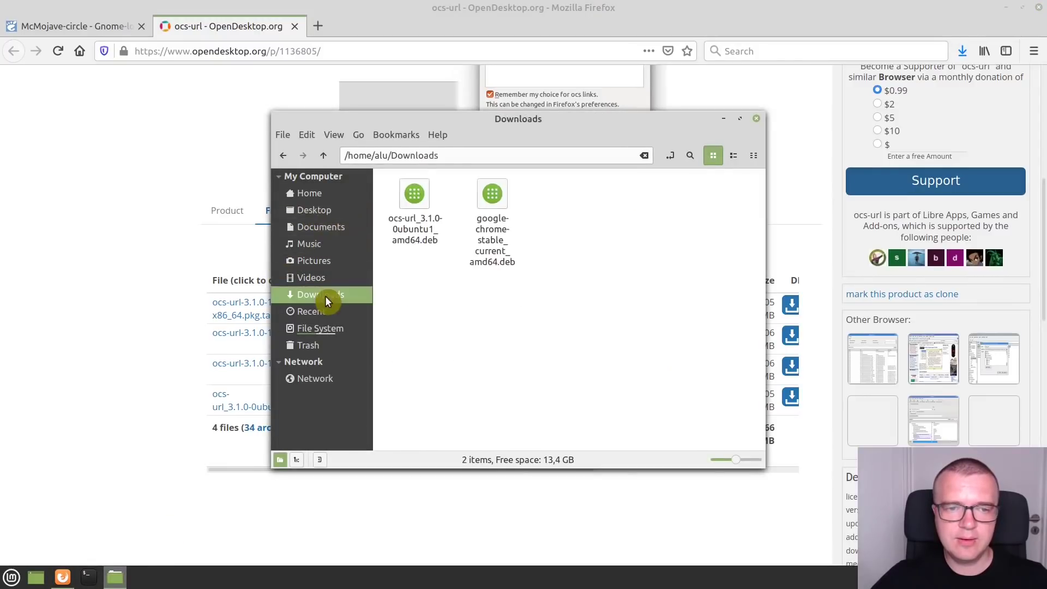
double_click(418, 232)
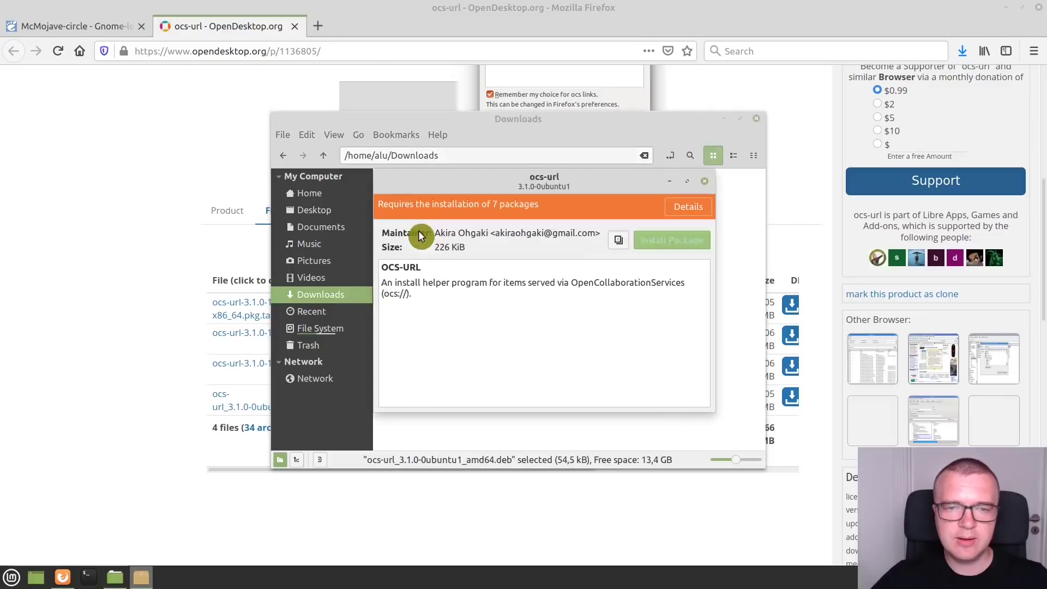
Install the ocs-url package with its required dependencies, authenticating with the account password.
click(695, 240)
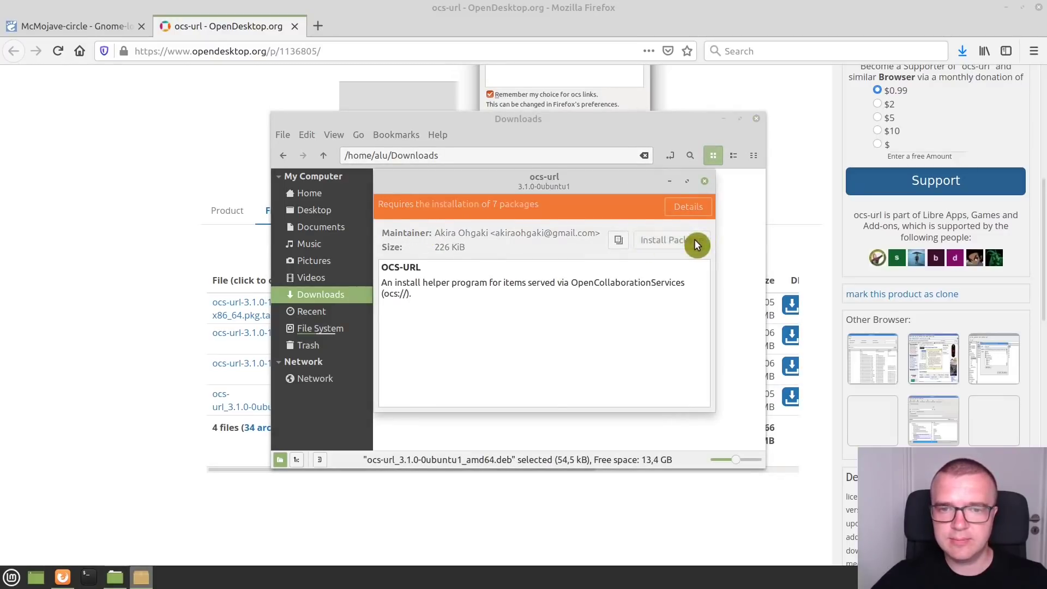
click(640, 392)
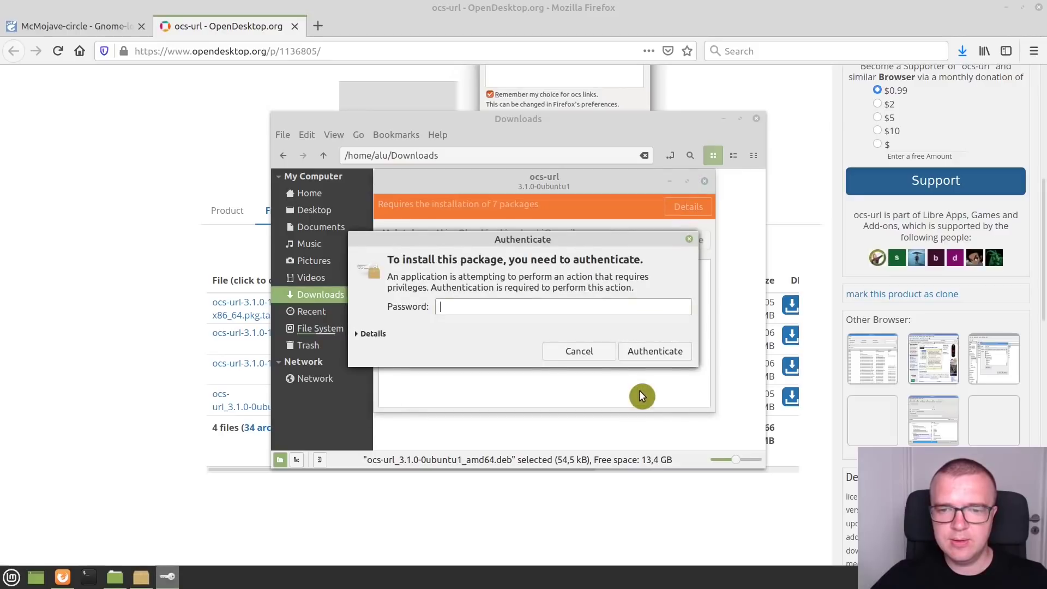
click(622, 362)
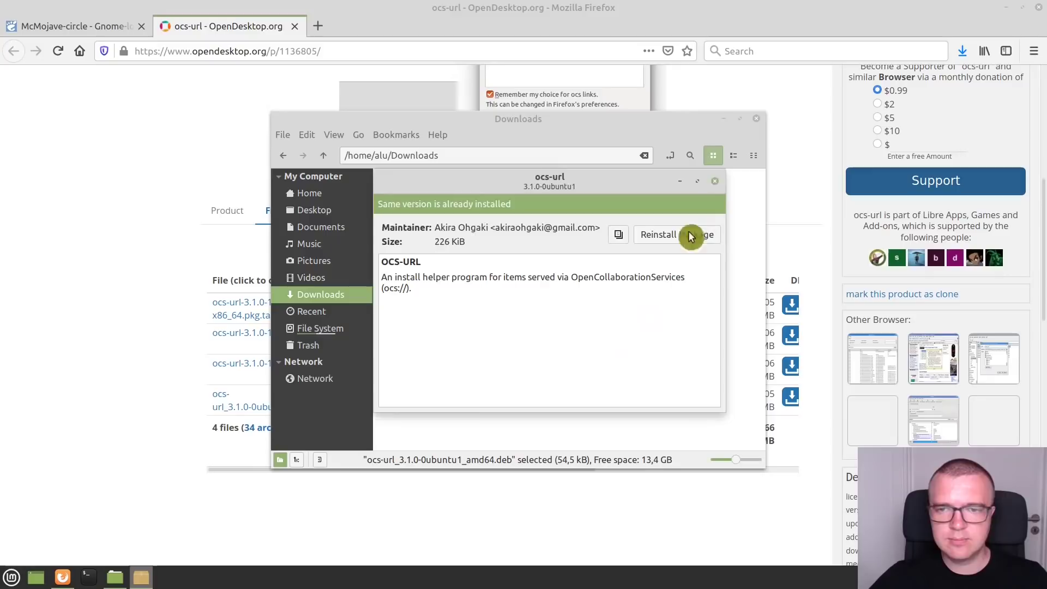
Close the package installer, minimize the file manager and return to the McMojave-circle page in Firefox.
click(721, 146)
click(725, 120)
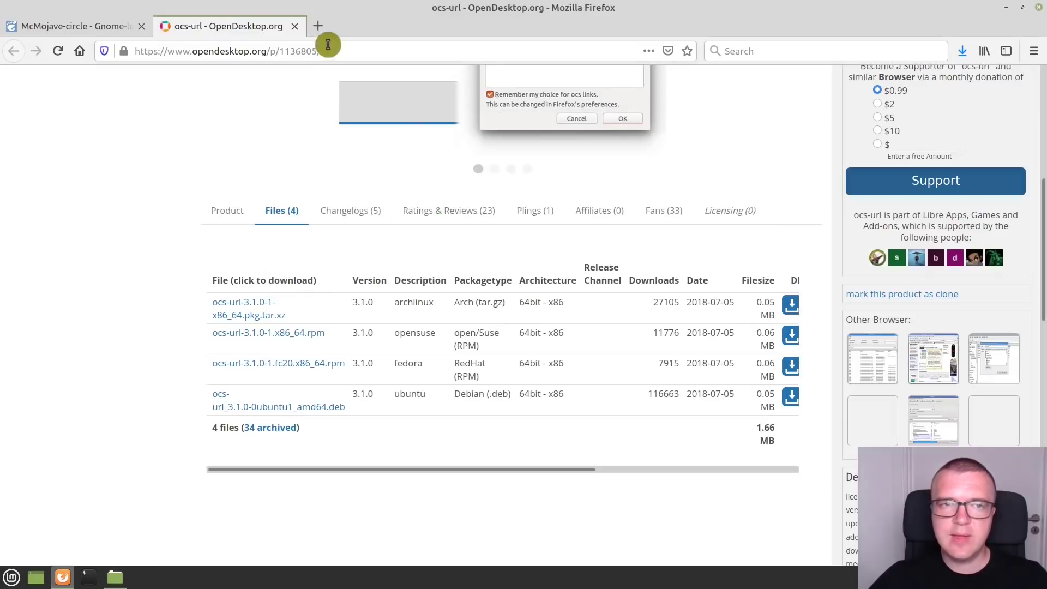
click(86, 32)
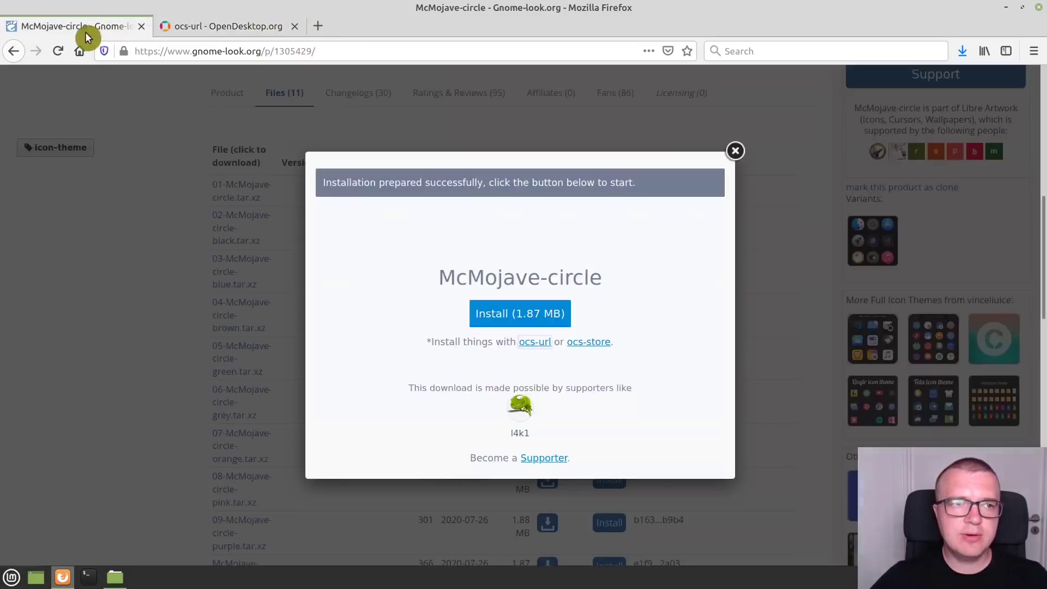
Install 01-McMojave-circle.tar.xz through ocs-url, view the installed icons folder and close it.
click(734, 150)
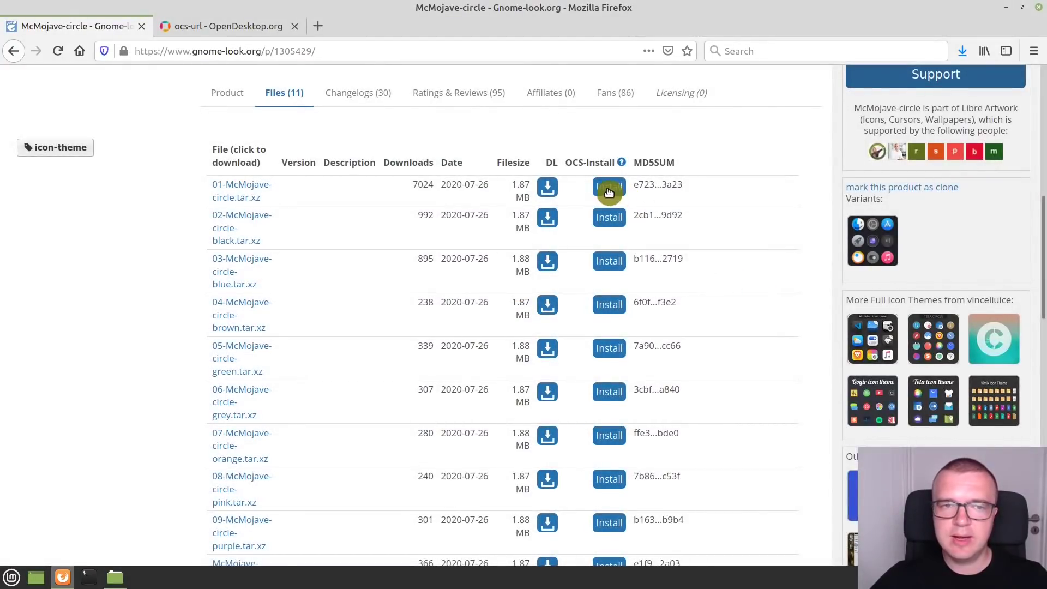
click(609, 192)
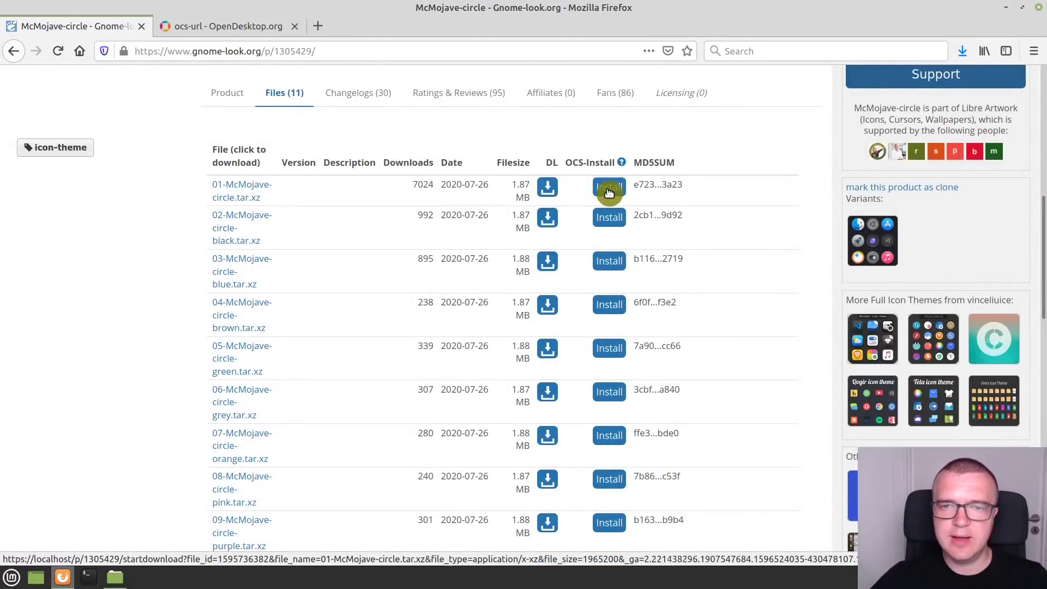
click(526, 320)
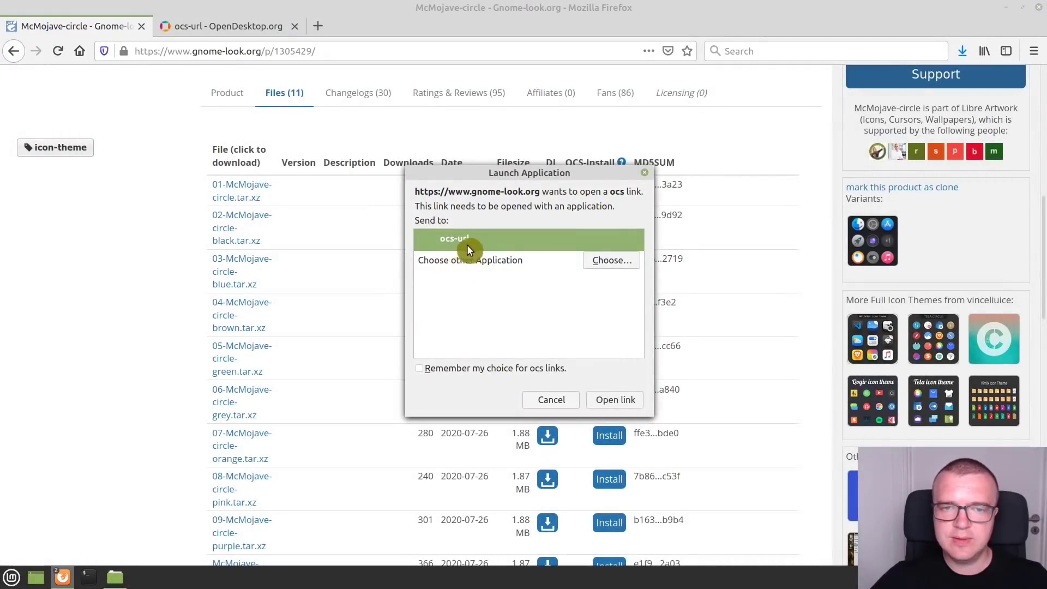
click(612, 402)
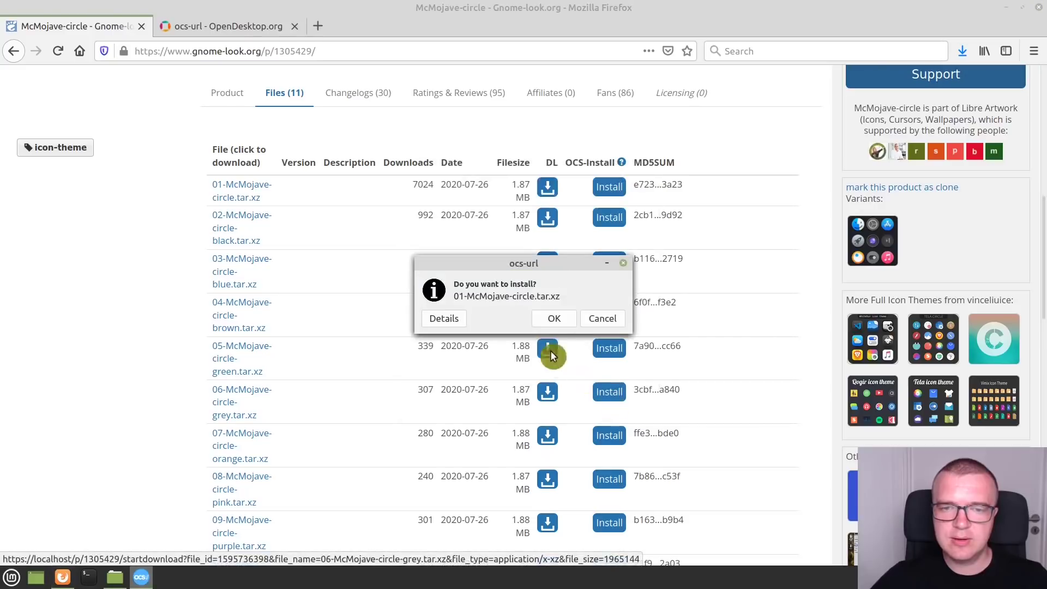
click(554, 319)
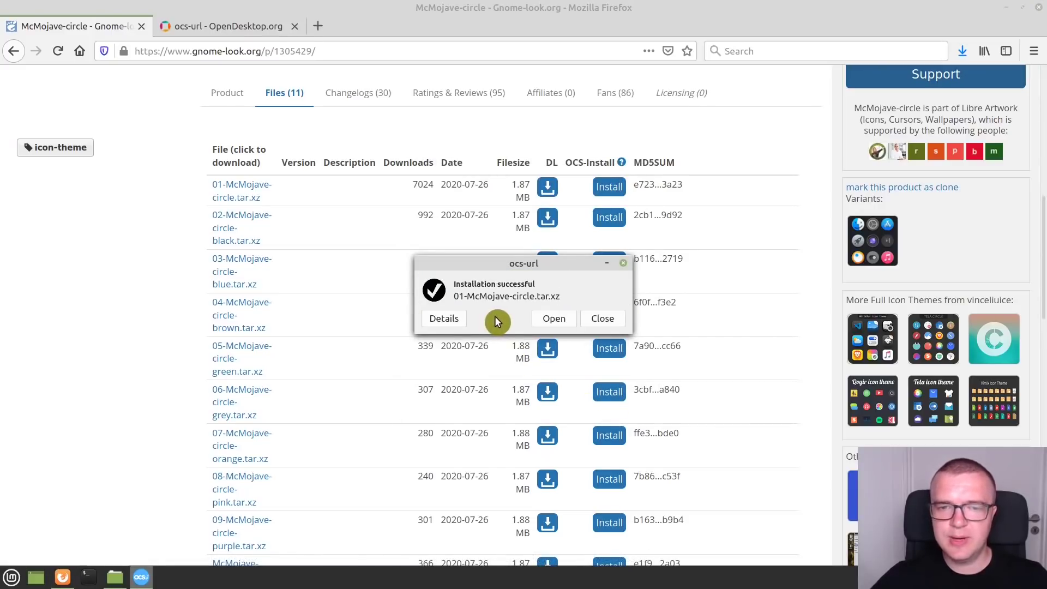
click(551, 319)
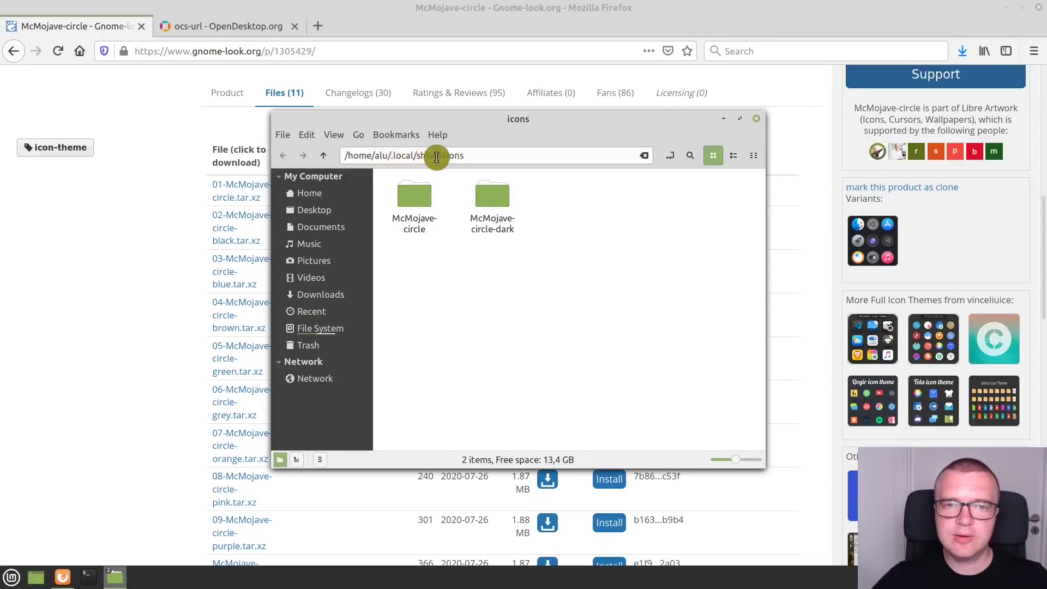
click(758, 117)
Set the icon theme to McMojave-circle in the system's theme settings.
click(14, 580)
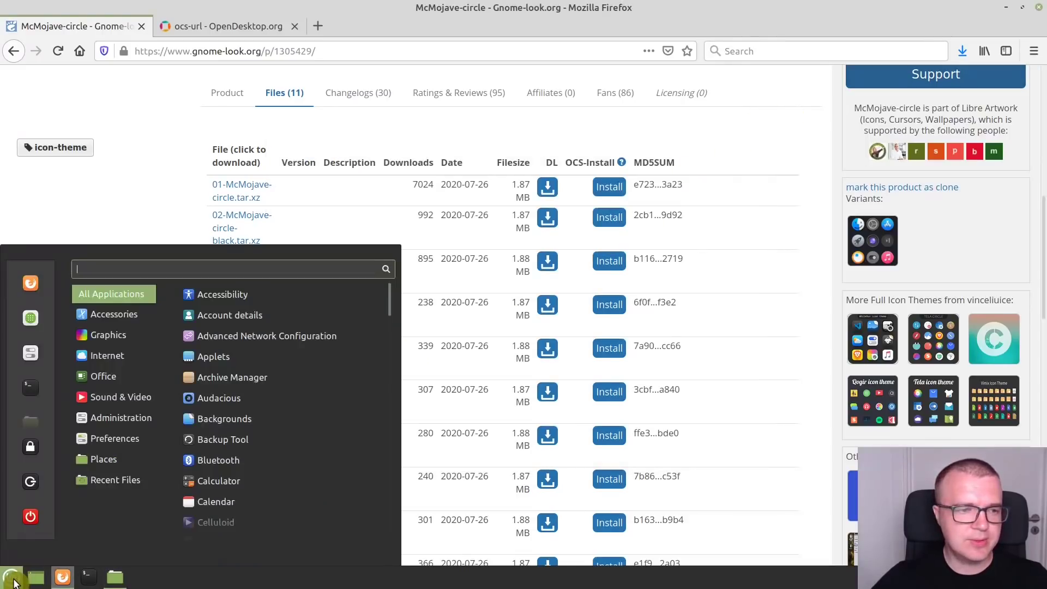
click(34, 357)
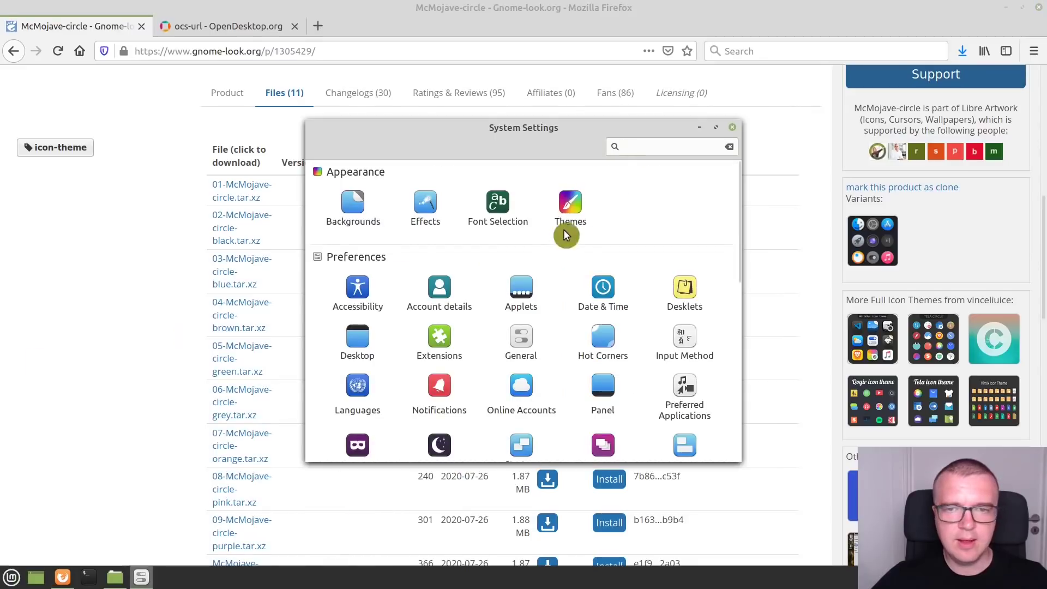
click(570, 205)
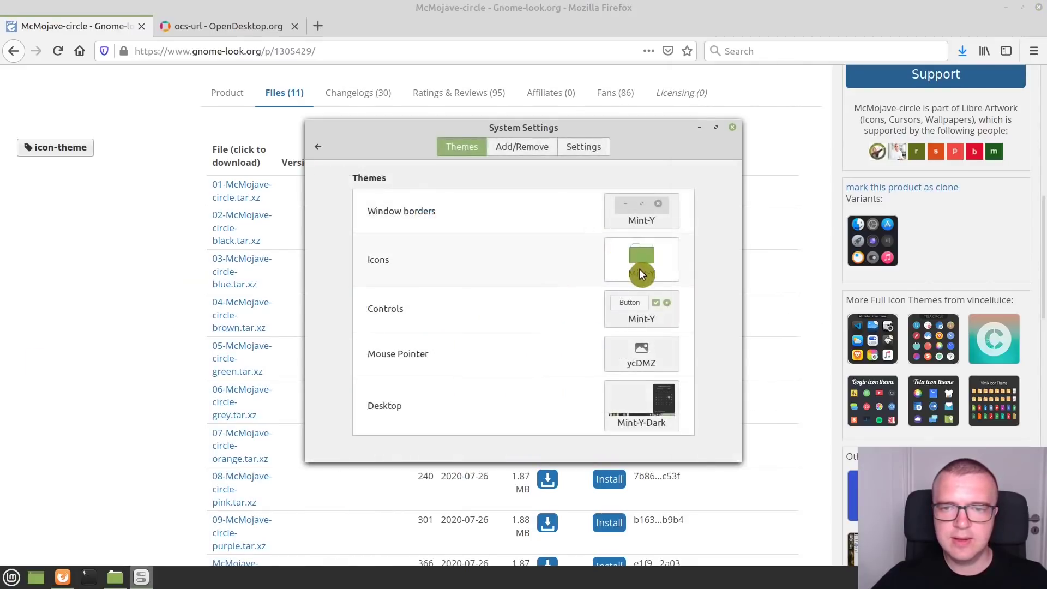
click(641, 271)
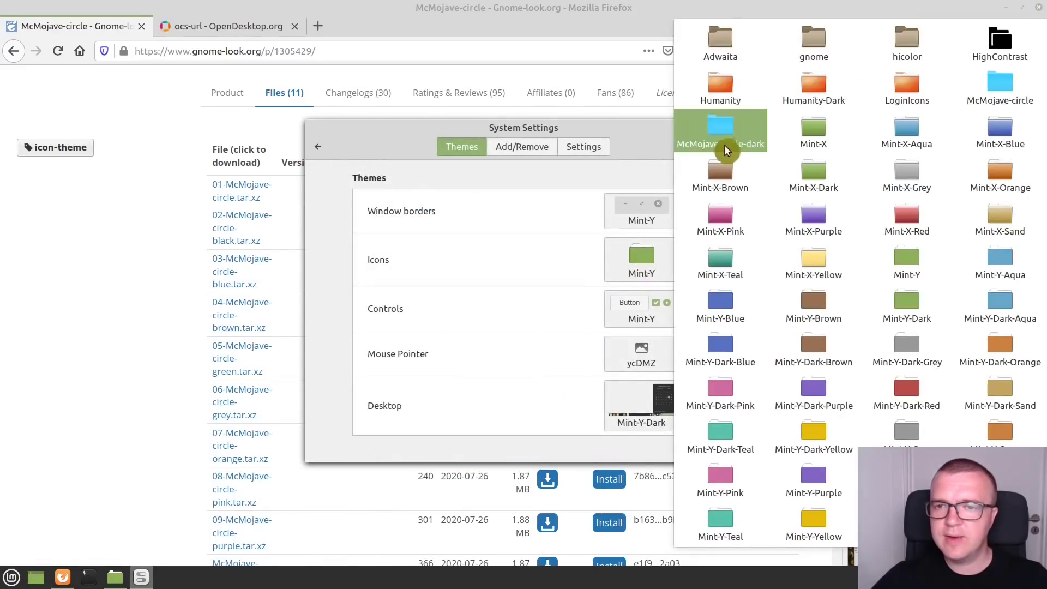
click(990, 93)
Minimize Firefox and examine the new icons in the application menu and the file manager's Home folder.
click(1005, 8)
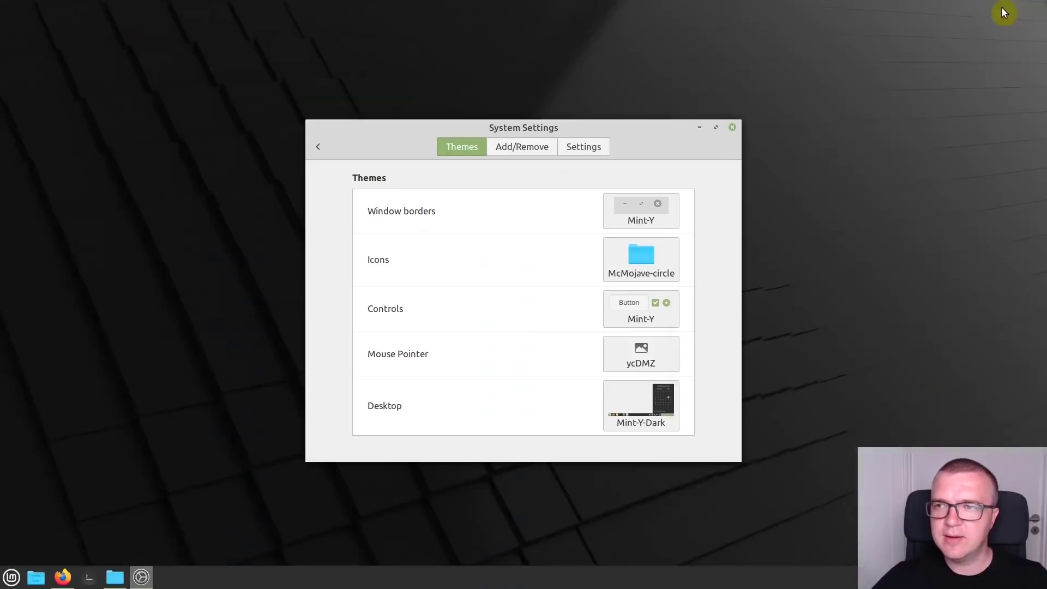
click(6, 579)
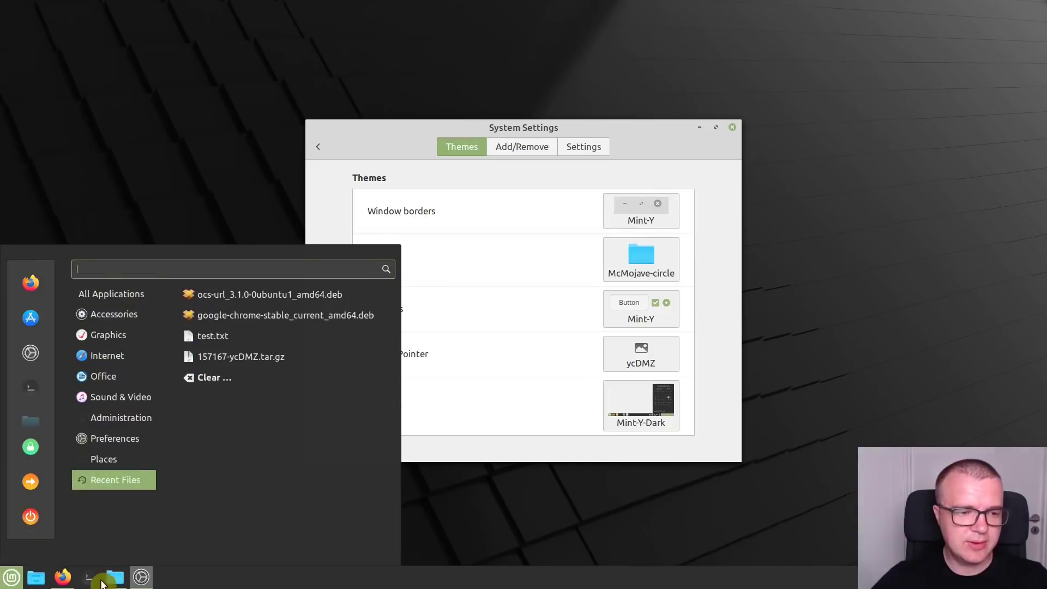
click(114, 579)
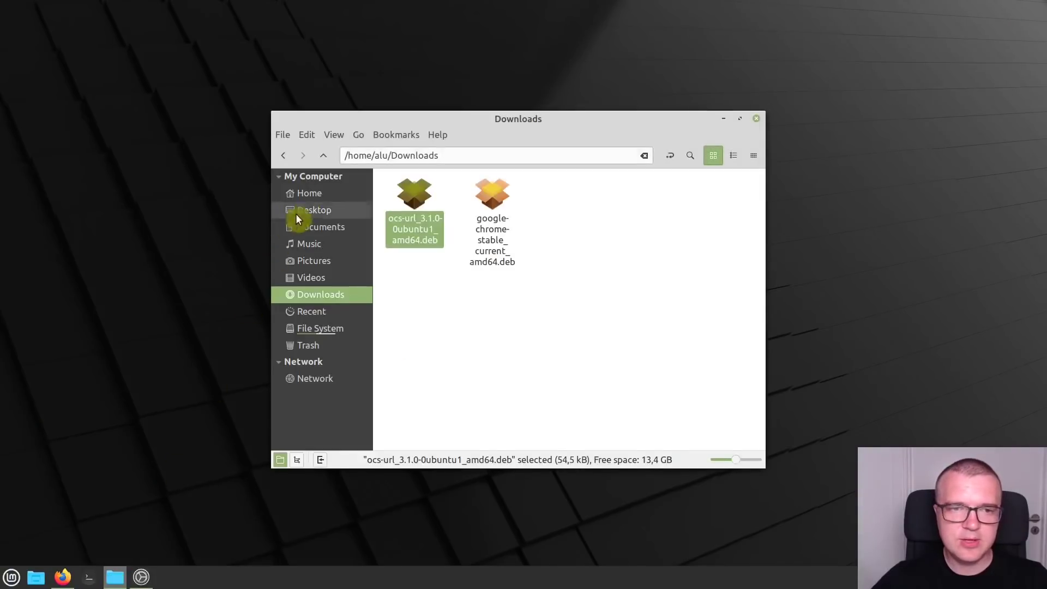
click(306, 193)
click(675, 372)
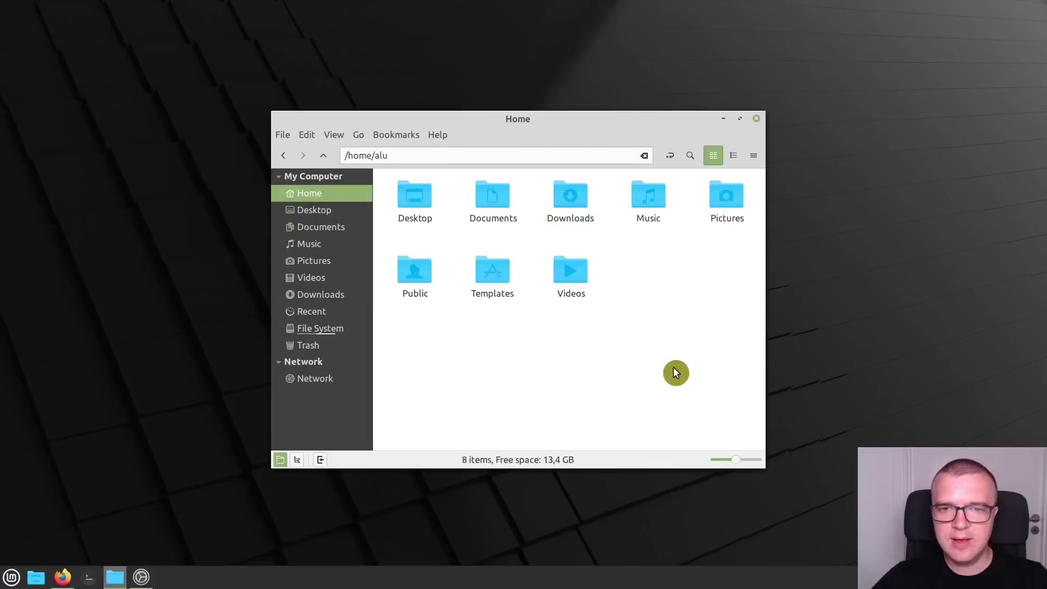
drag(666, 123, 758, 97)
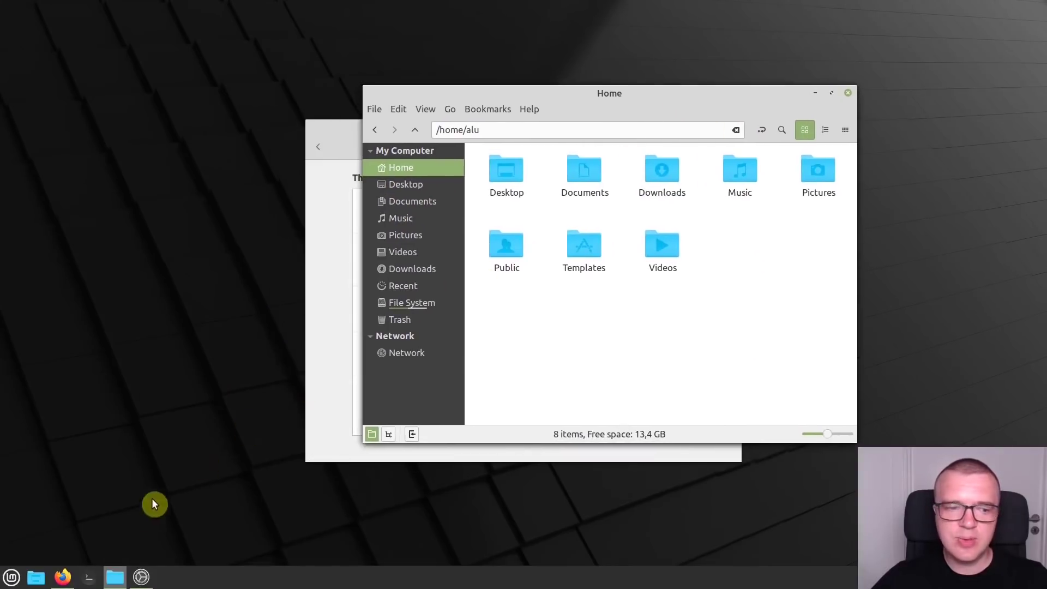
Review the McMojave-circle page in Firefox and close Firefox, the file manager and System Settings.
click(63, 578)
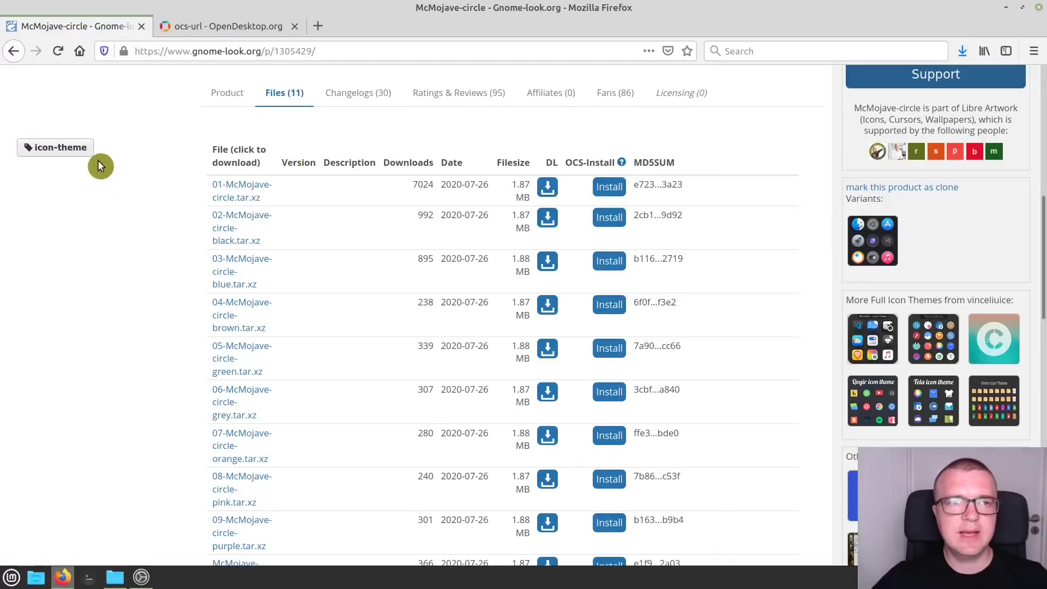
scroll(130, 239, up, 3)
scroll(129, 239, up, 10)
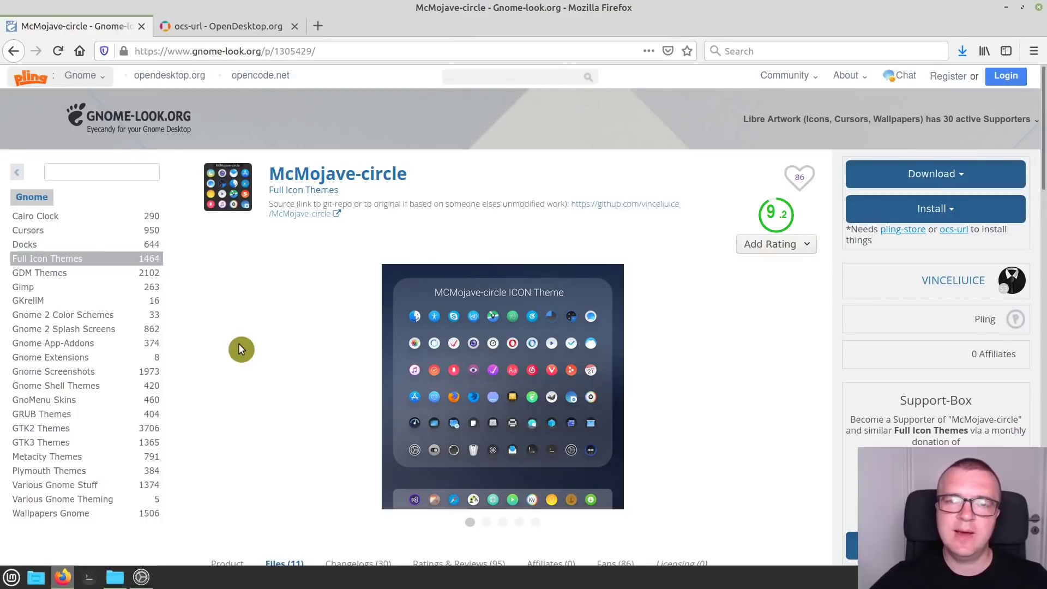
click(1038, 7)
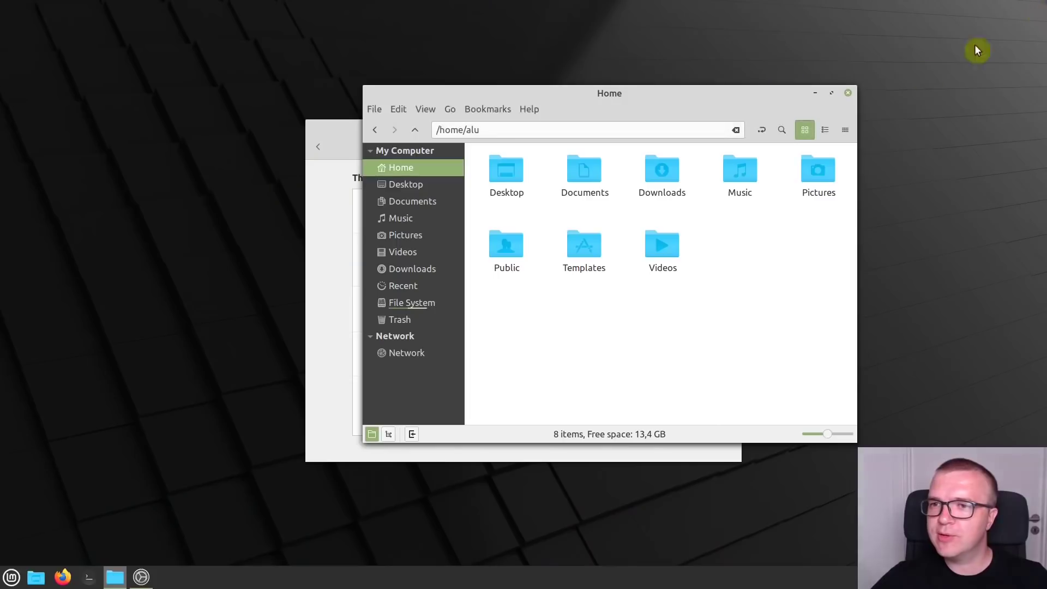
click(850, 94)
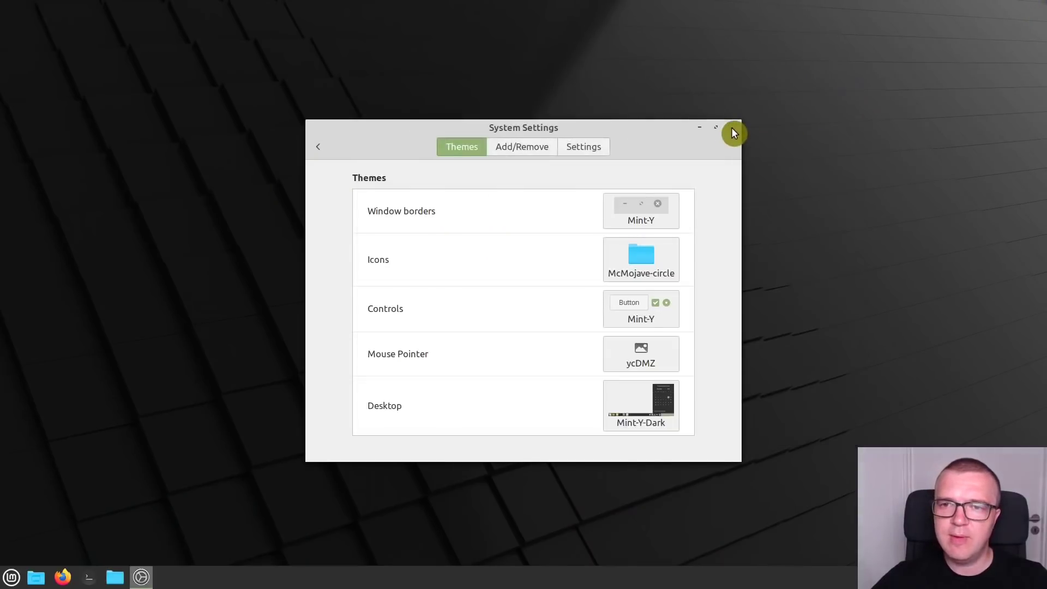
click(732, 129)
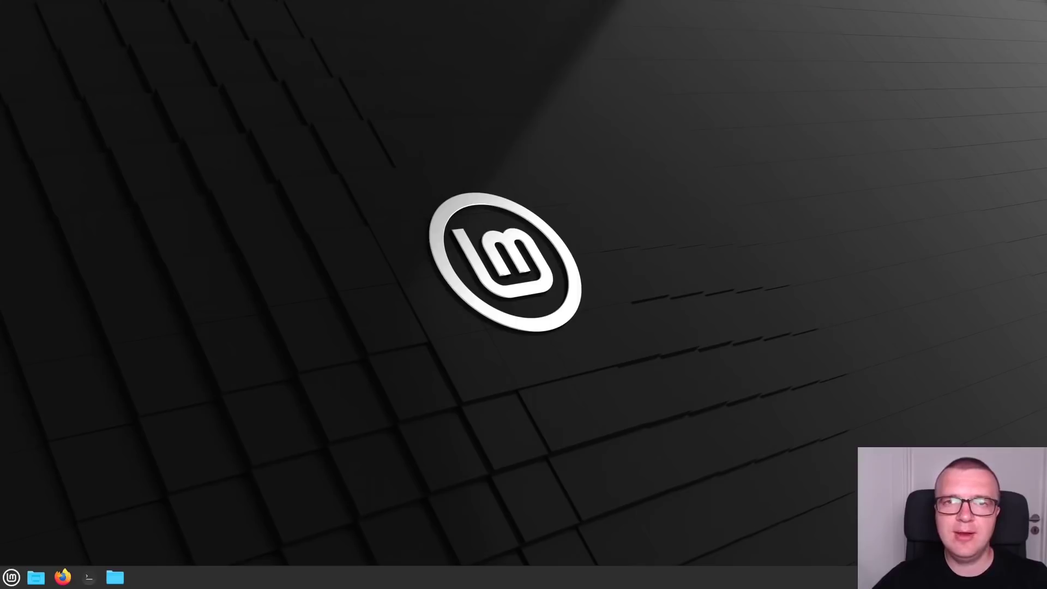
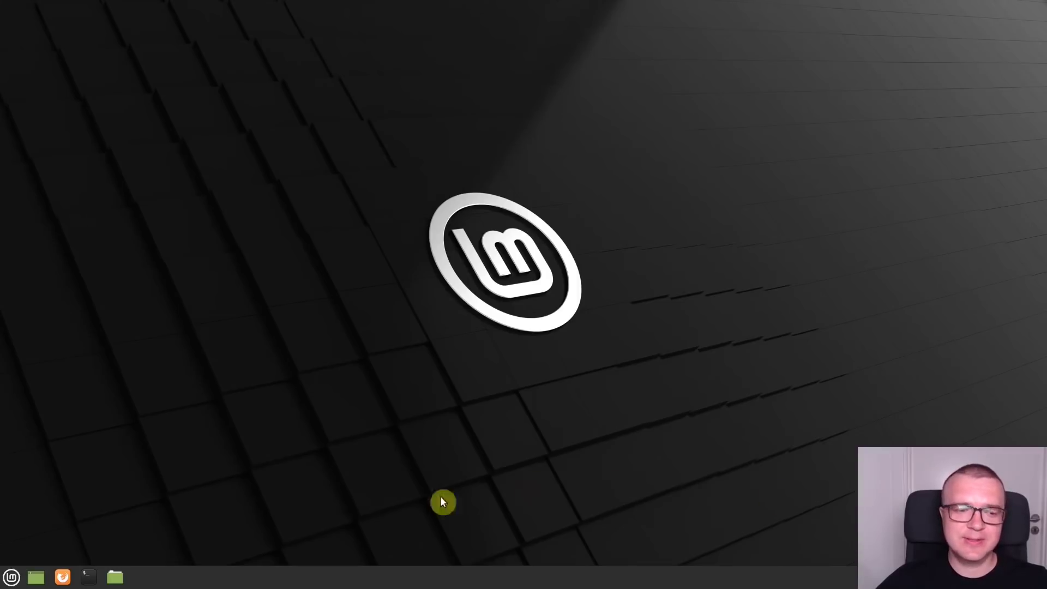
Open the keyboard shortcut configuration in System Settings.
click(11, 577)
click(38, 360)
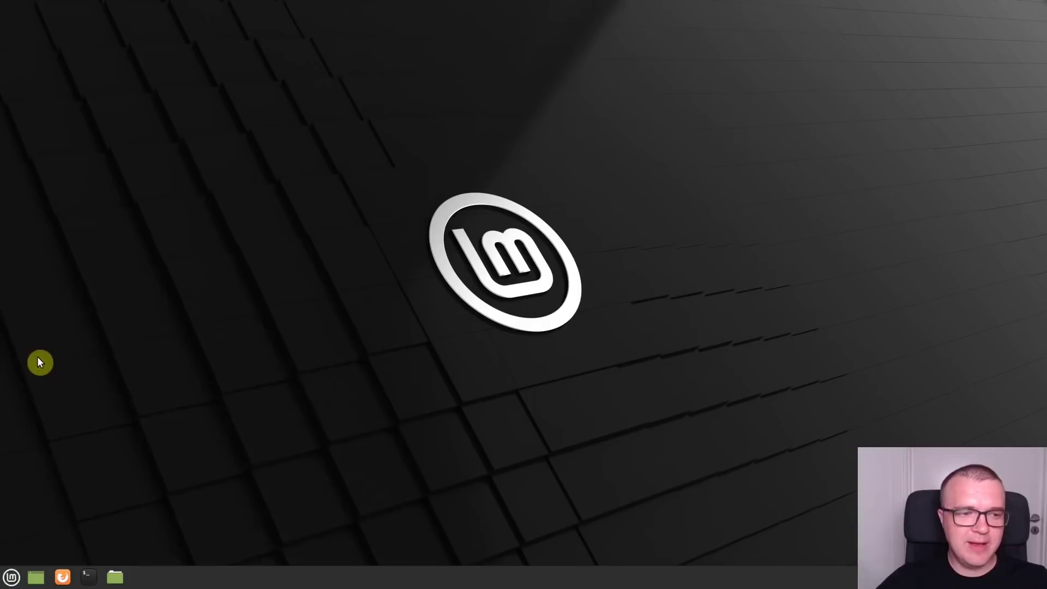
scroll(538, 369, down, 5)
scroll(539, 362, down, 3)
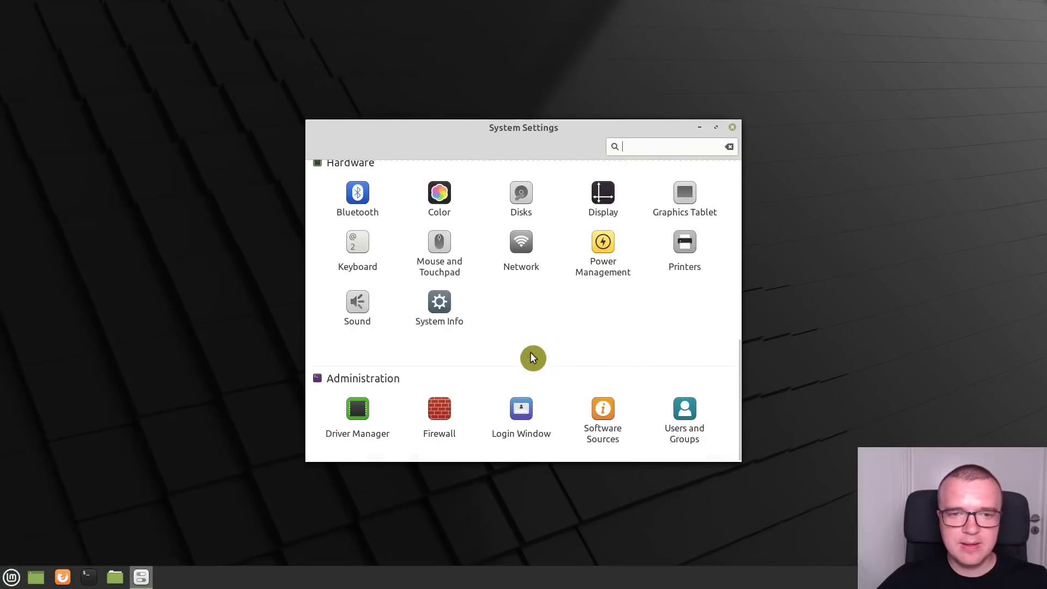
click(357, 244)
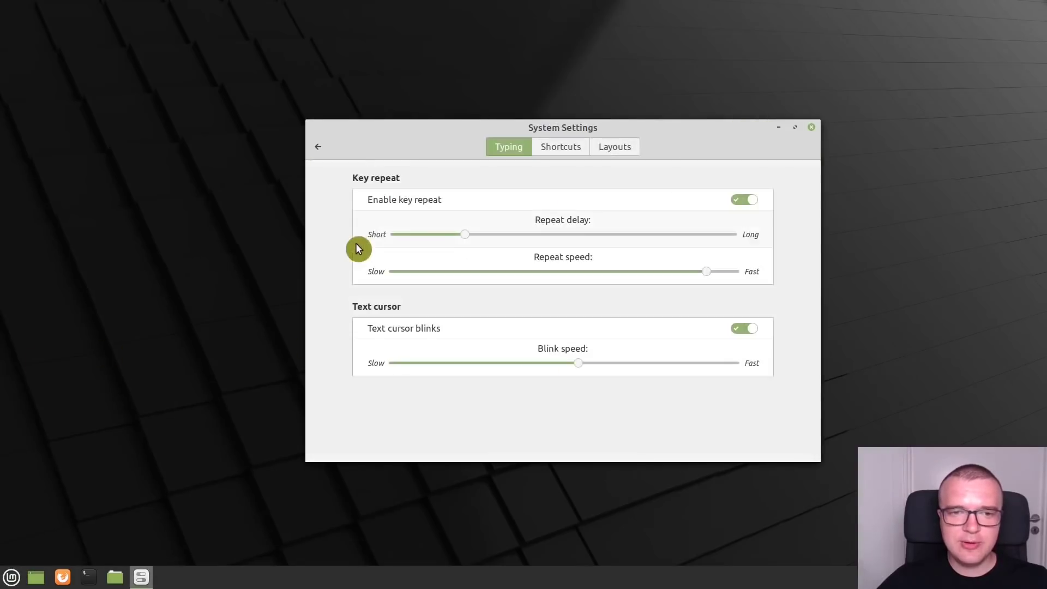
click(565, 153)
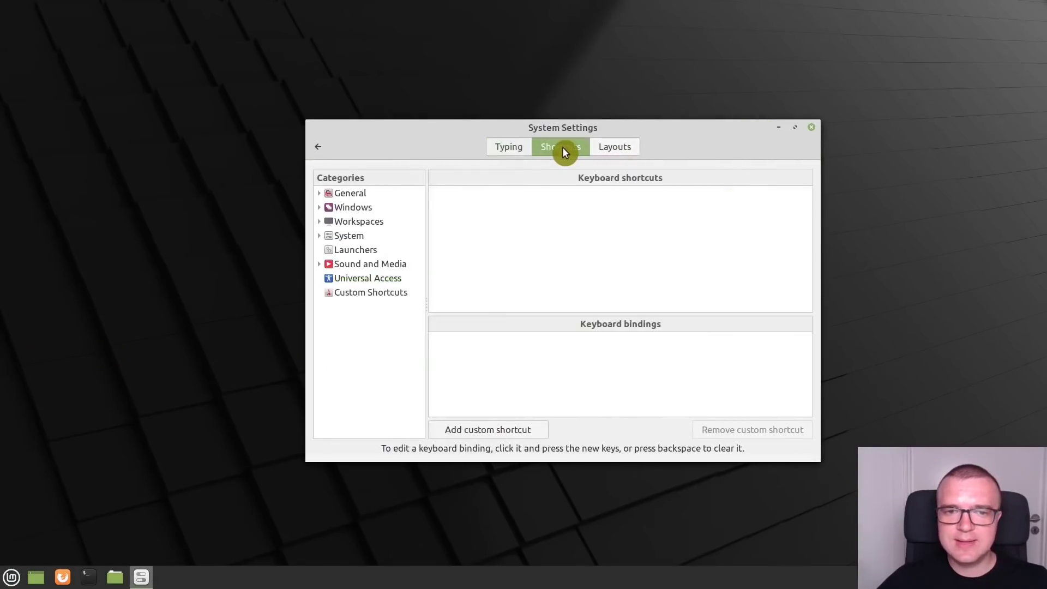
Add a custom keyboard shortcut named Xkill that runs the command xkill.
click(469, 432)
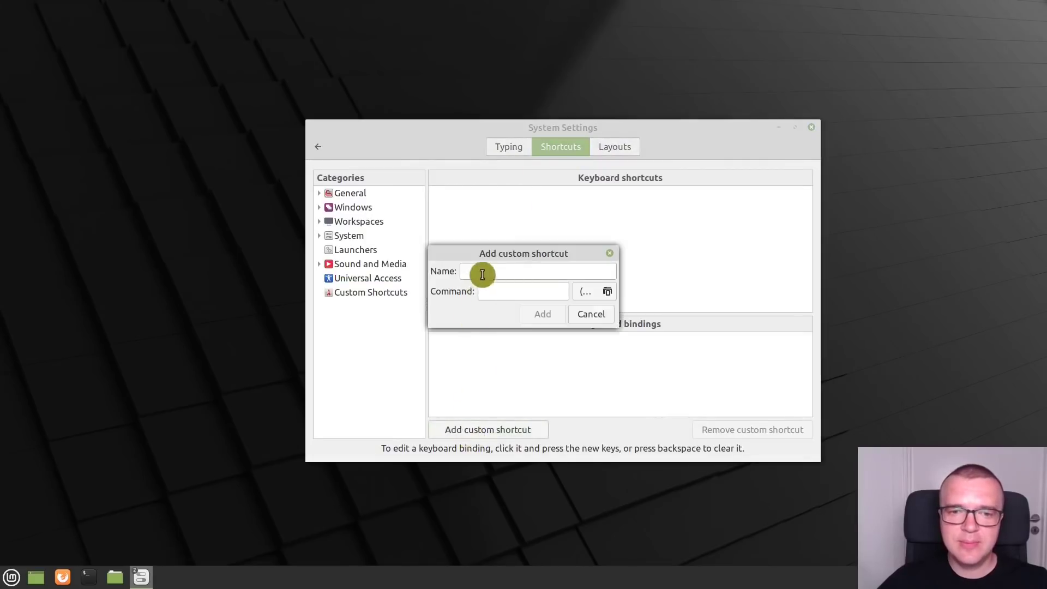
text(Xk)
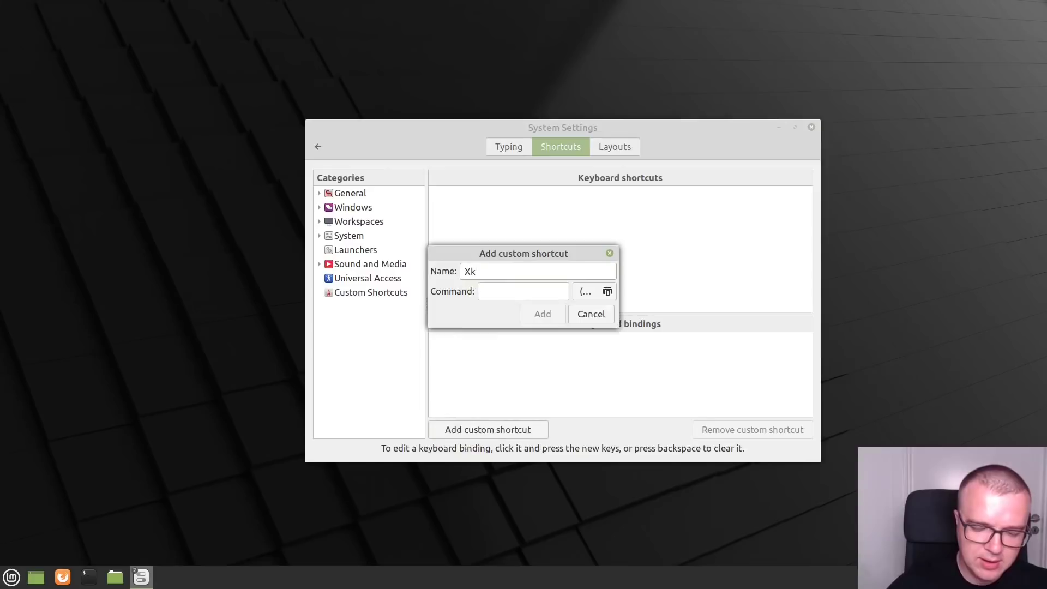
text(ill)
click(507, 291)
text(xkill)
click(552, 312)
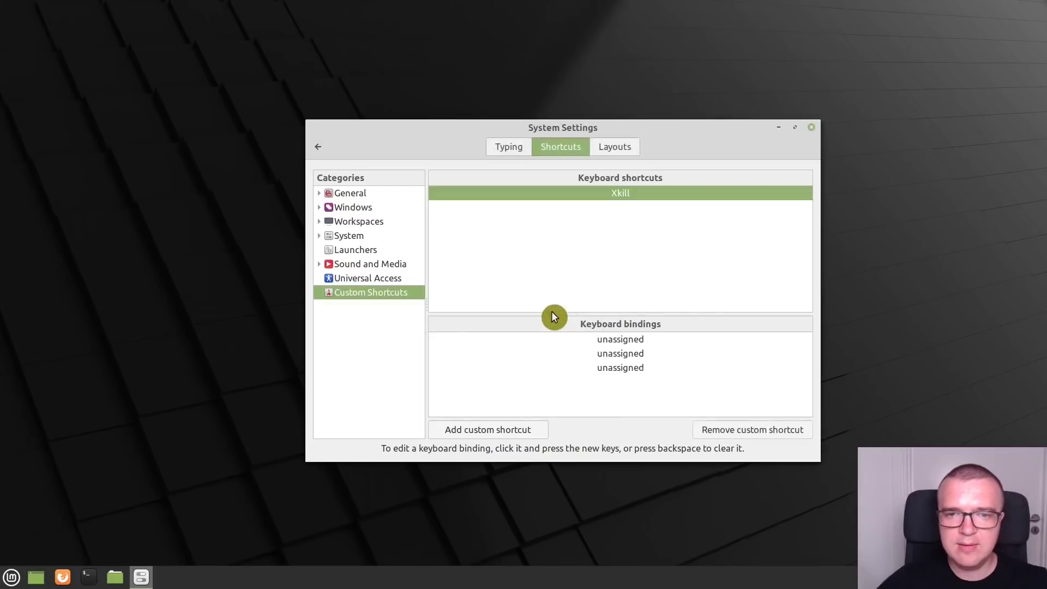
Bind the Xkill shortcut to Ctrl+Escape and close System Settings.
click(624, 340)
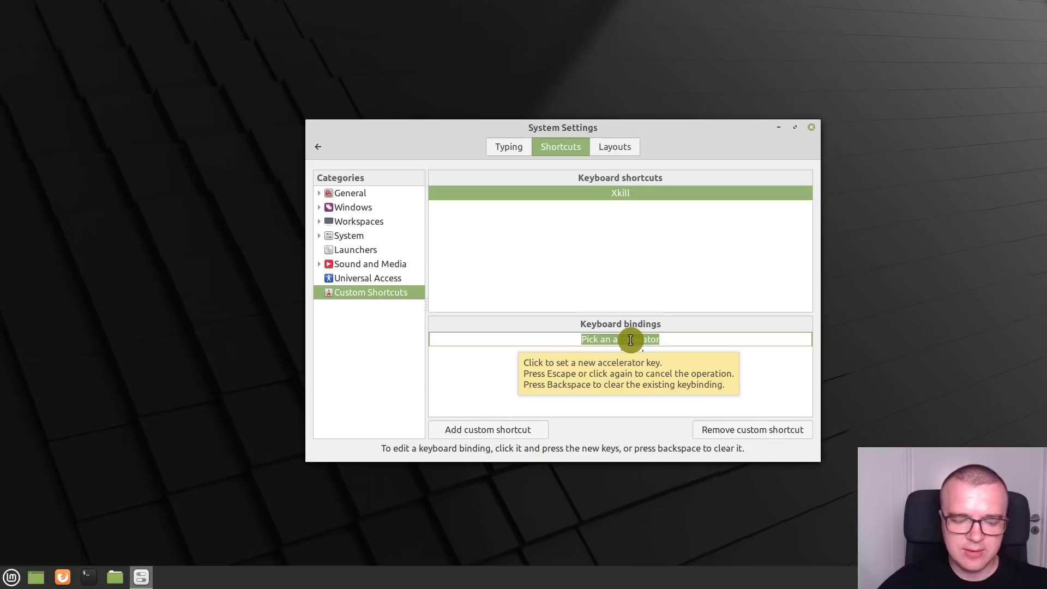
key(ctrl+Escape)
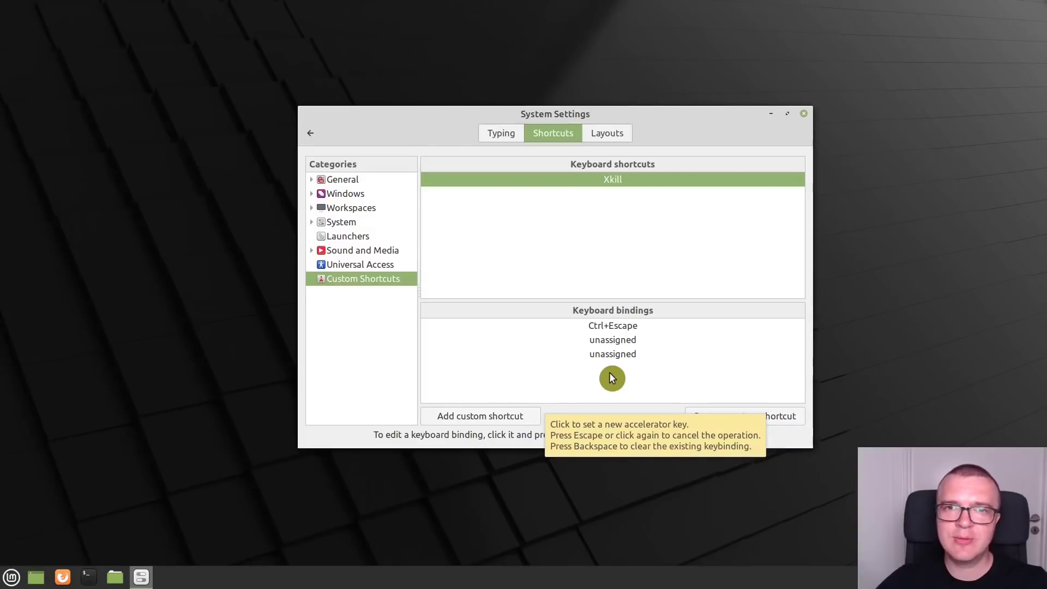
click(803, 113)
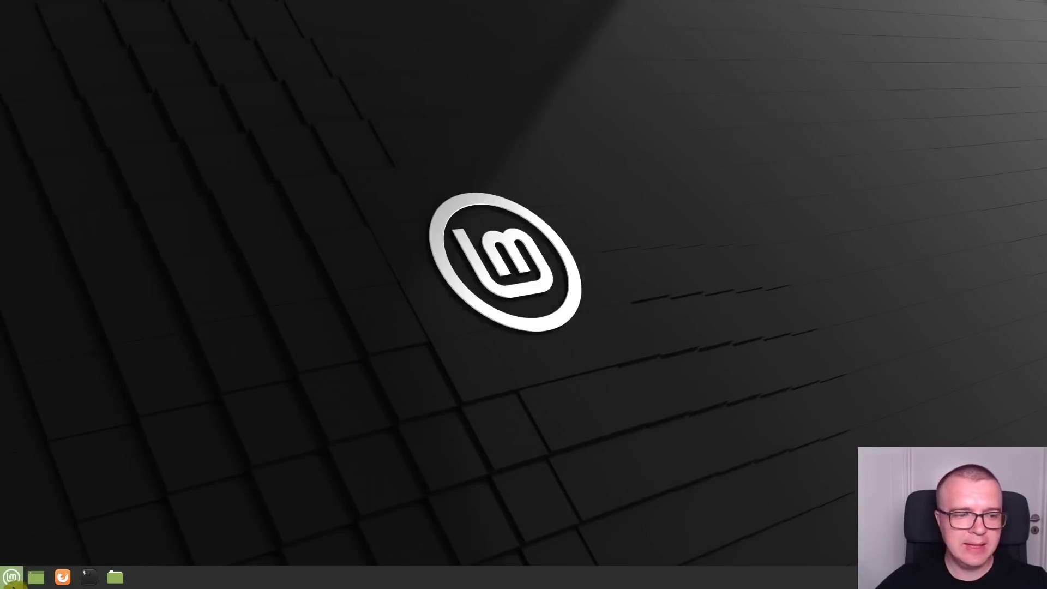
Log out of the session and log back in with the account password.
click(11, 577)
click(30, 488)
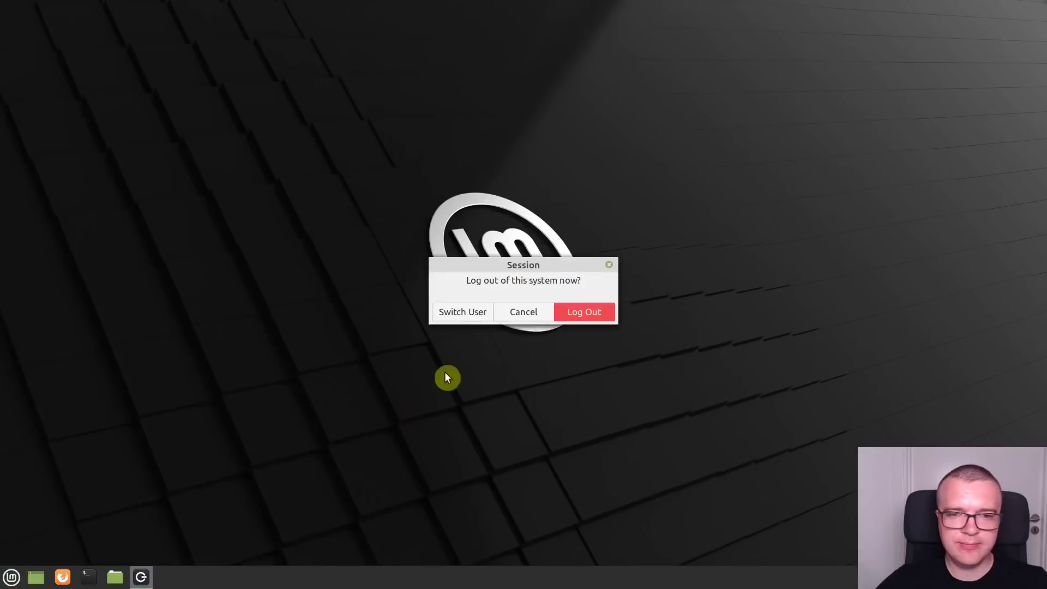
click(572, 309)
text(••••)
key(Return)
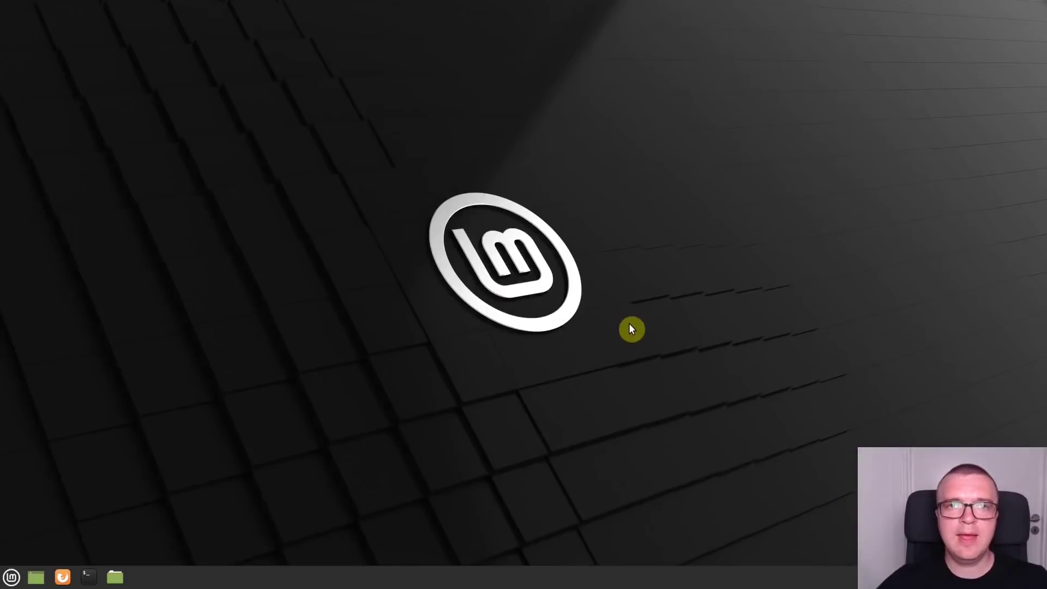
Open a terminal window and kill it with the custom Xkill shortcut.
click(88, 577)
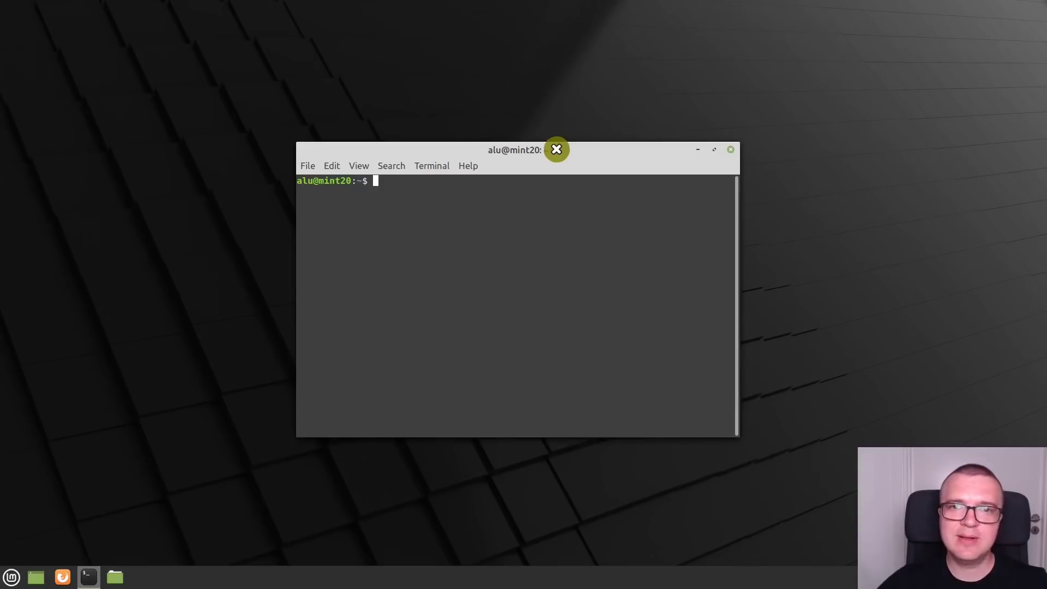
click(556, 151)
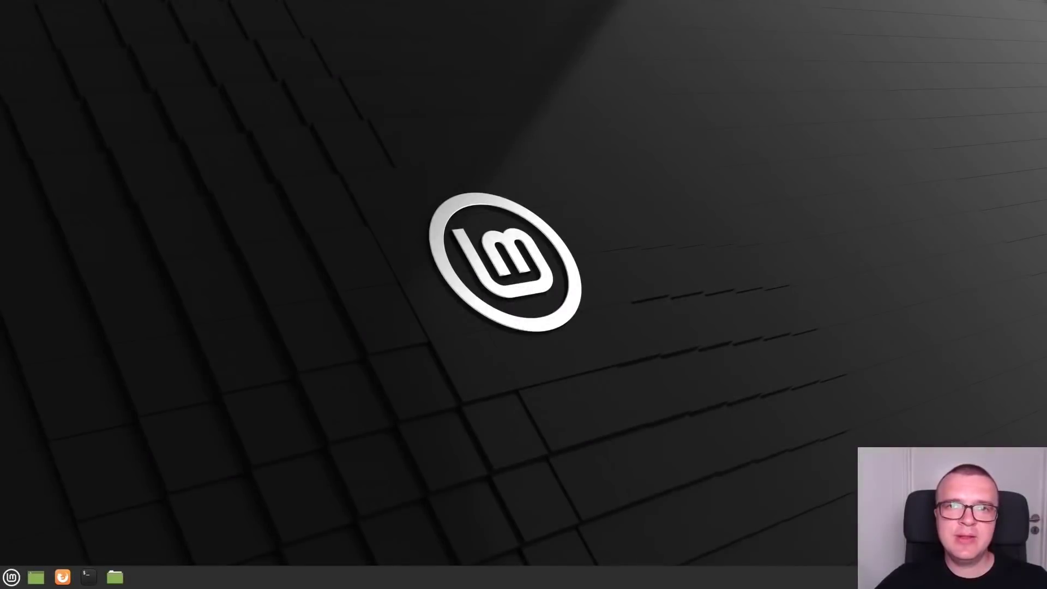
Open the Sound settings and review the output, input, sounds, applications and amplification options.
click(11, 577)
click(26, 355)
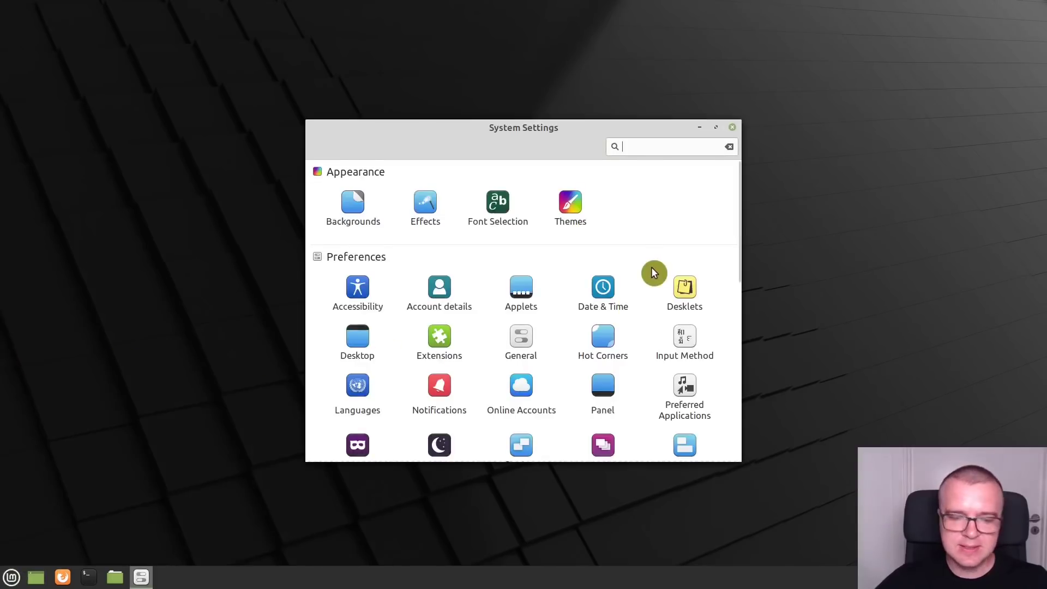
text(sou)
click(364, 233)
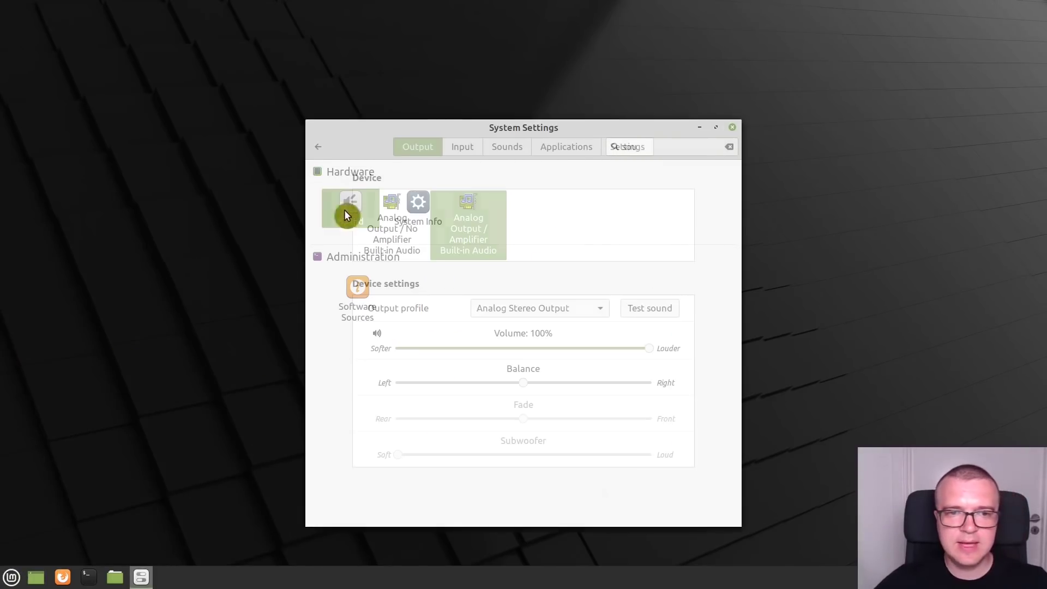
click(464, 148)
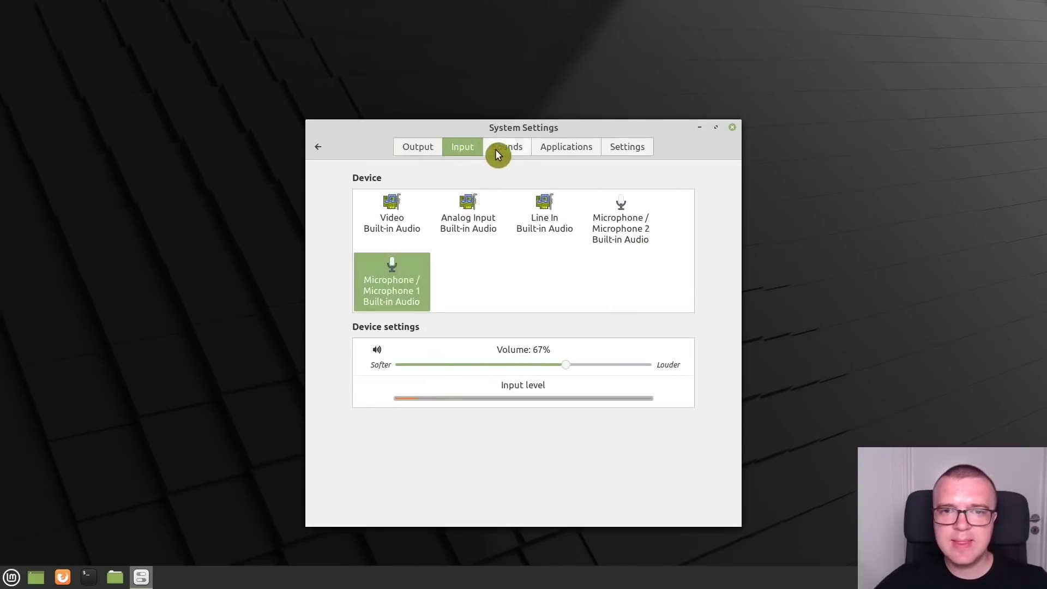
click(510, 148)
click(568, 147)
click(608, 149)
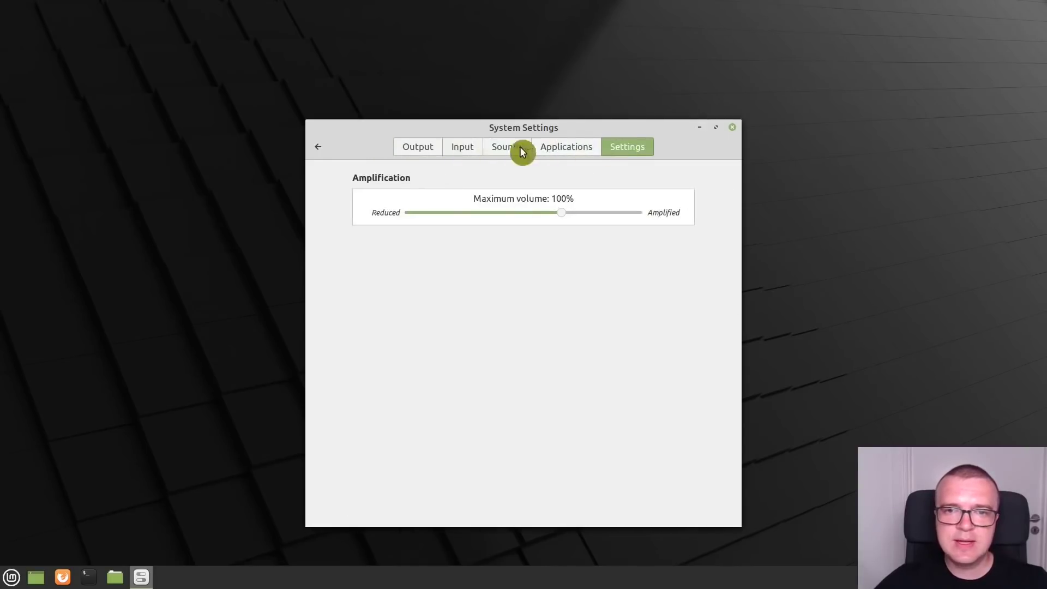
click(419, 147)
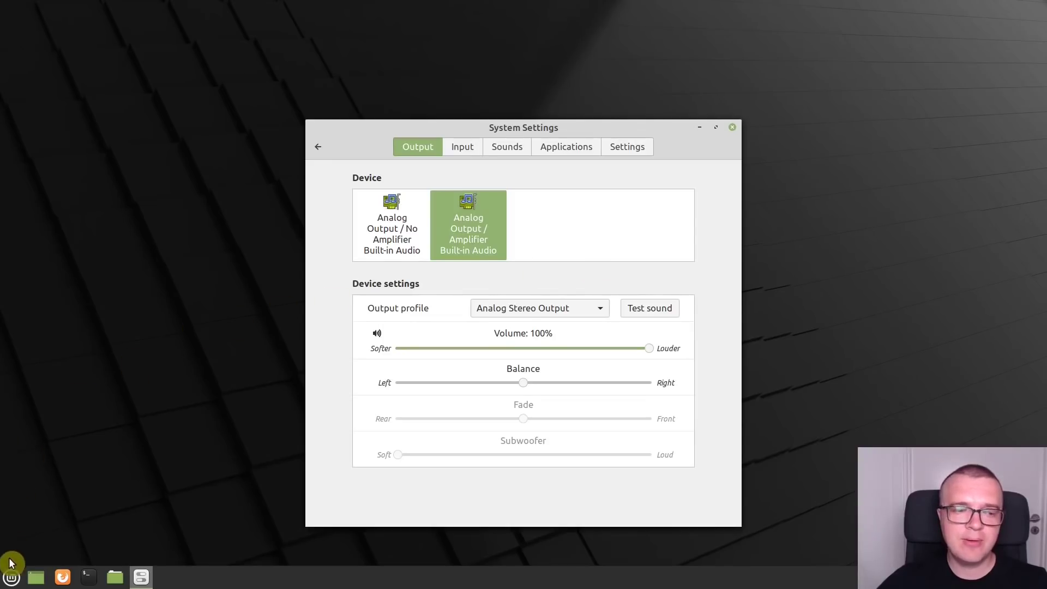
Install Pavucontrol from Software Manager, authenticating with the account password, and close Software Manager.
click(11, 580)
click(35, 321)
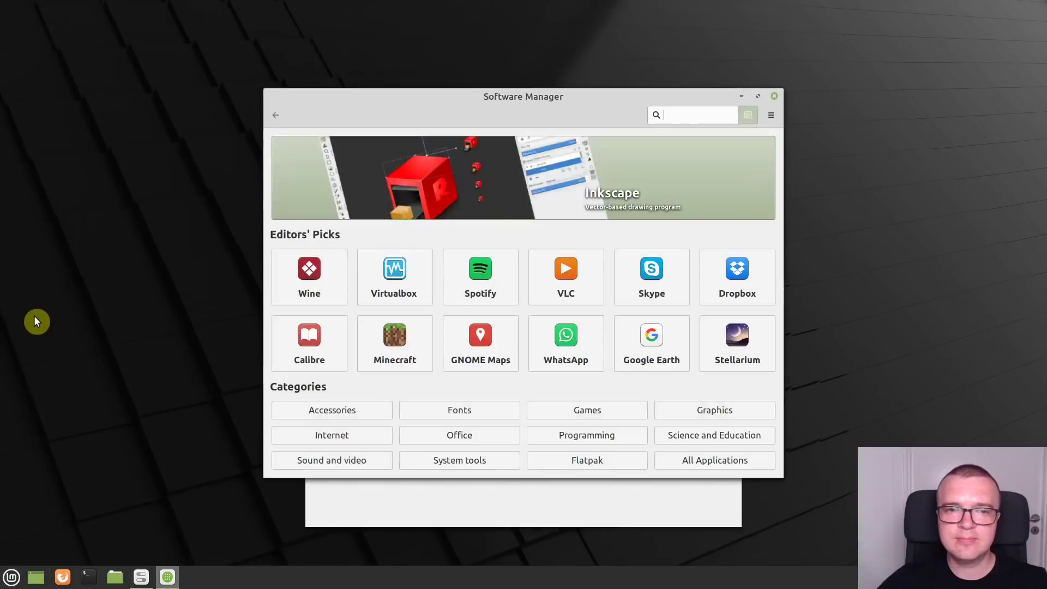
text(pavucontrol)
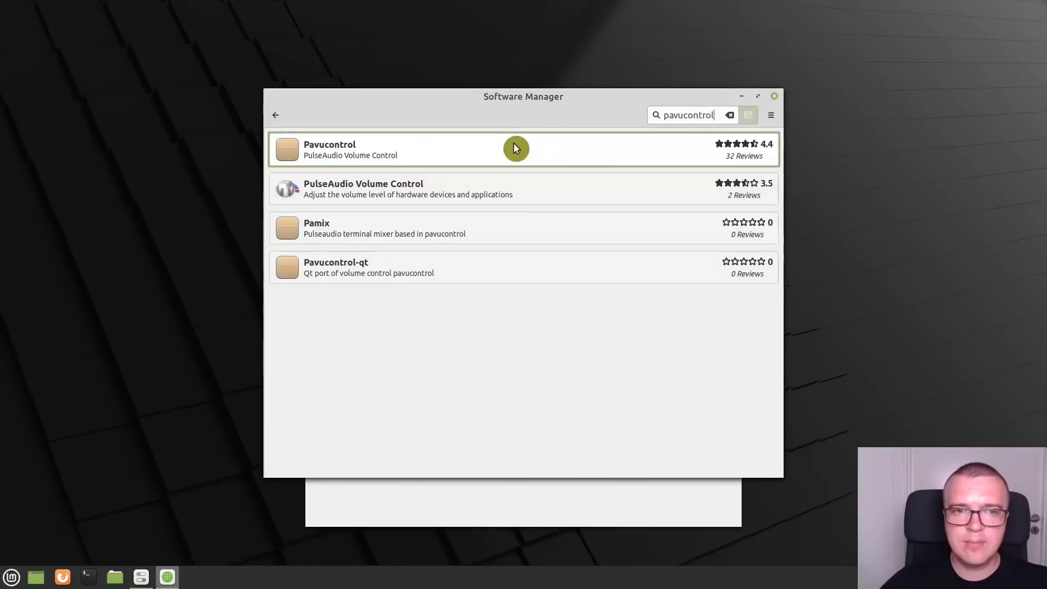
click(487, 157)
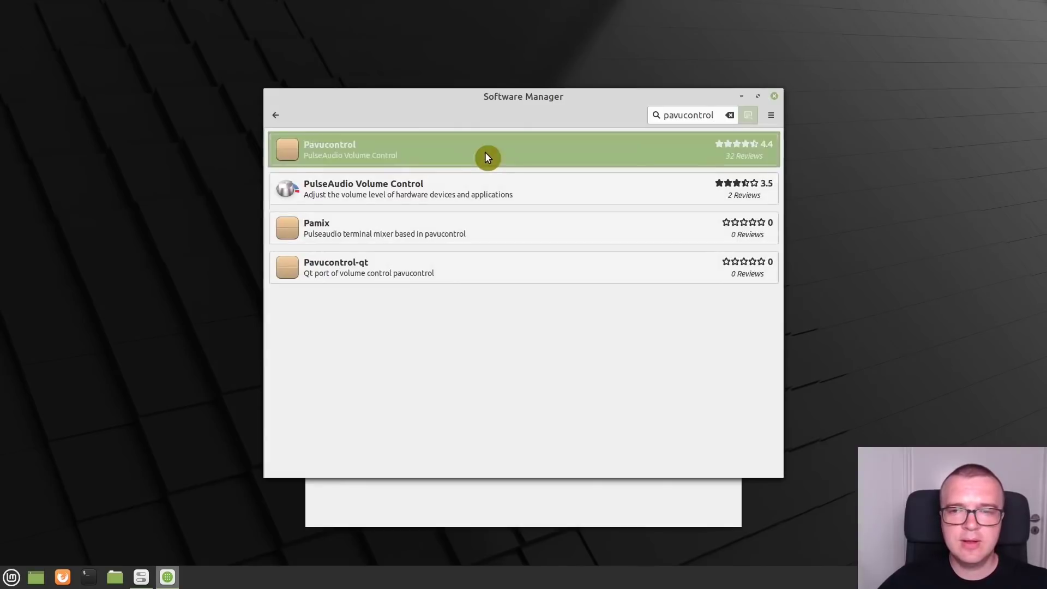
click(747, 152)
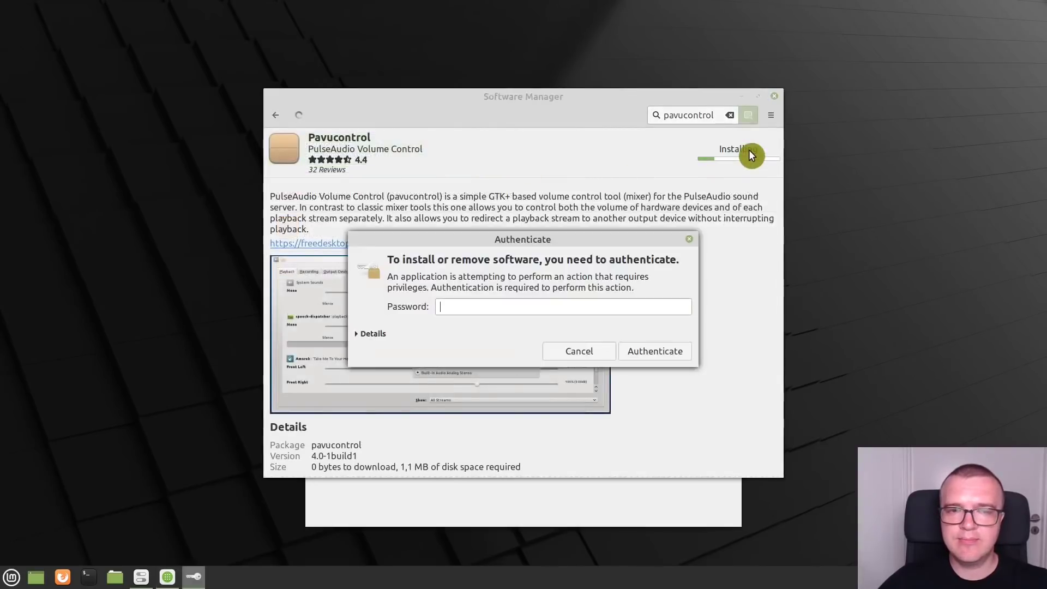
text(***)
key(Return)
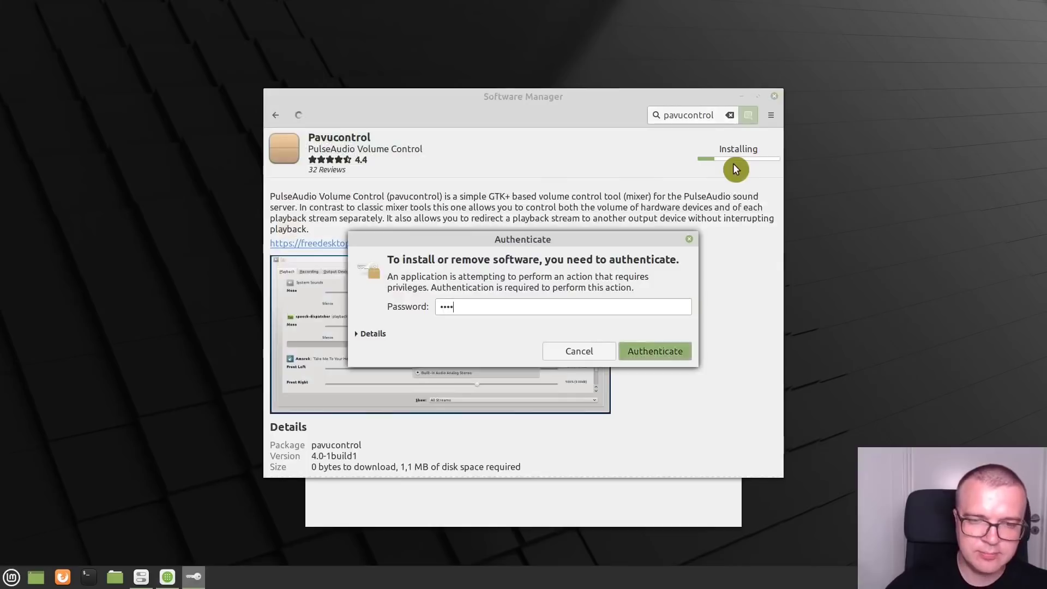
click(774, 96)
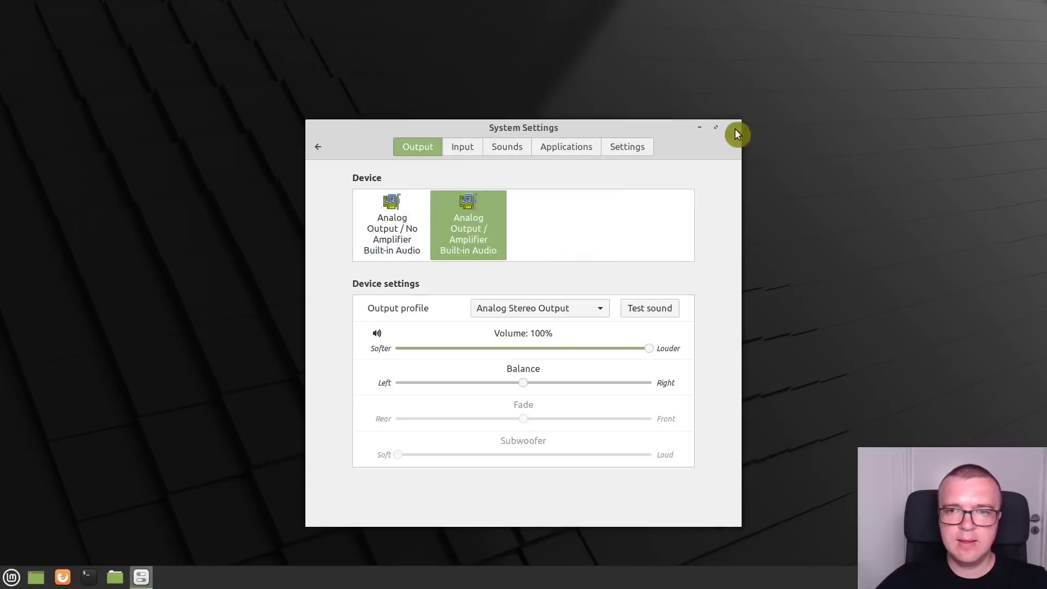
Launch PulseAudio Volume Control from the installed sound and video applications.
click(12, 577)
mouse_move(125, 396)
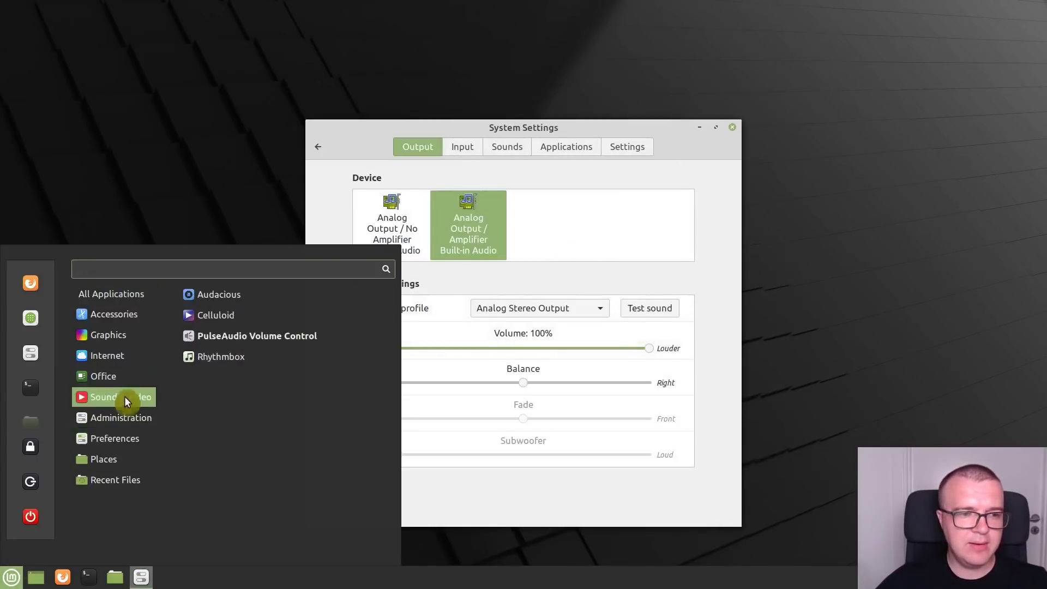
click(228, 342)
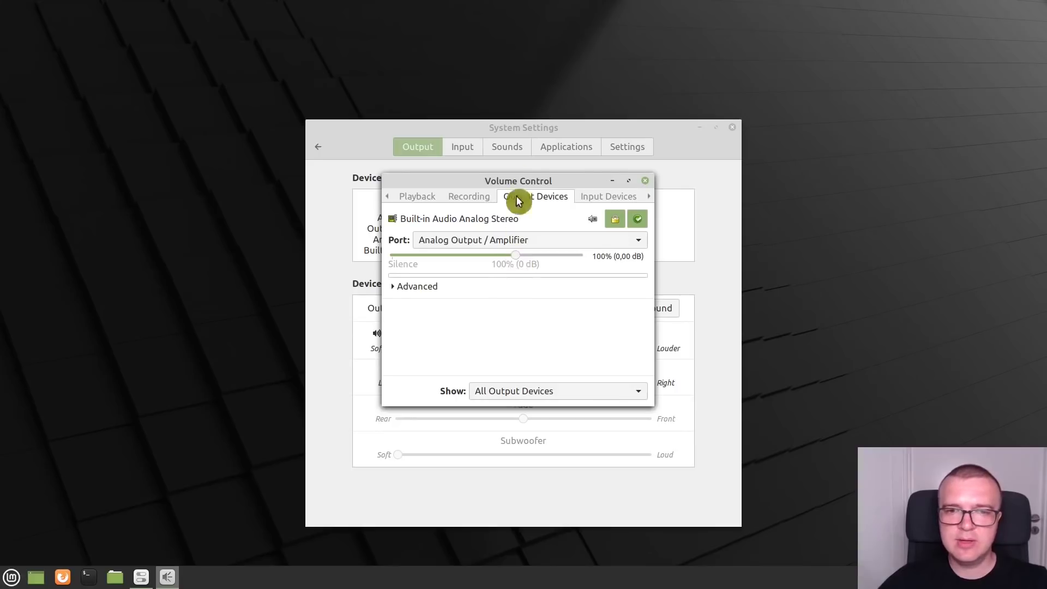
Try raising the Built-in Audio output volume to 153% in Volume Control, and set it back to 100%.
drag(519, 177, 802, 179)
drag(845, 164, 522, 207)
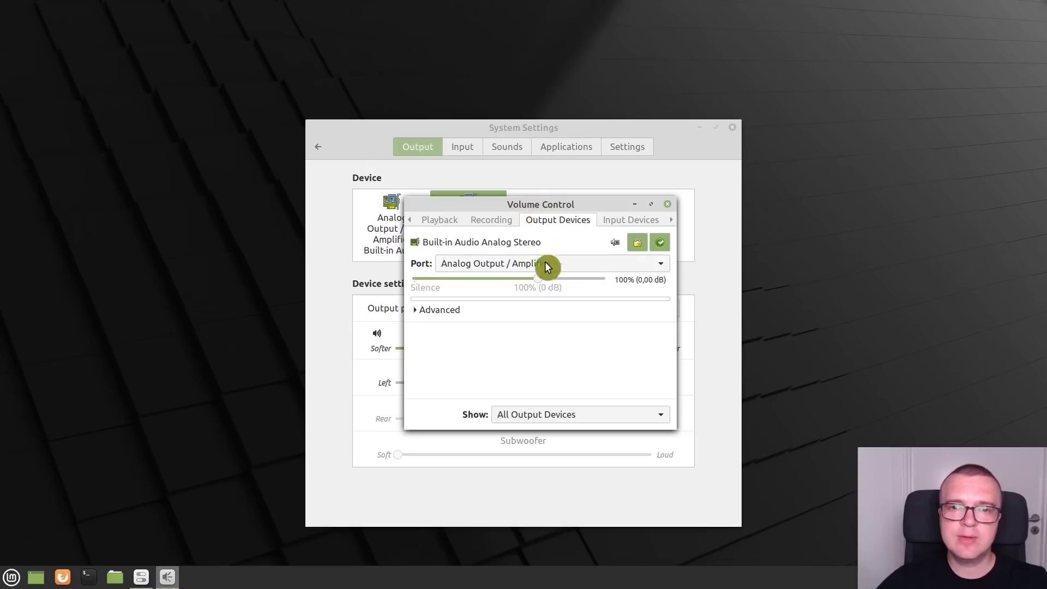
drag(540, 278, 601, 297)
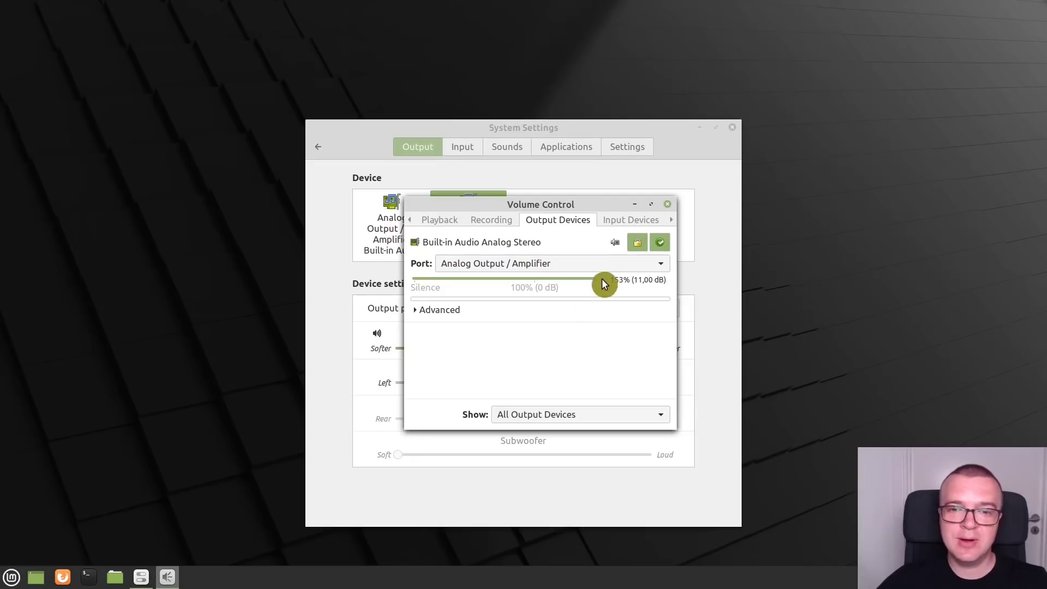
drag(598, 280, 540, 281)
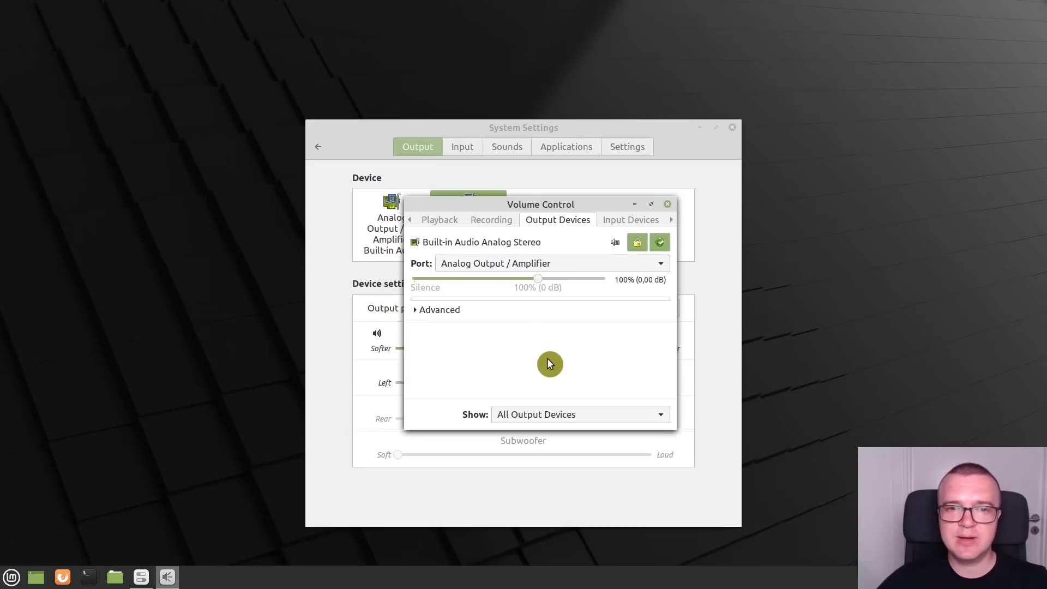
Review the playback, recording and device options in Volume Control and compare them with the Sound settings.
click(429, 223)
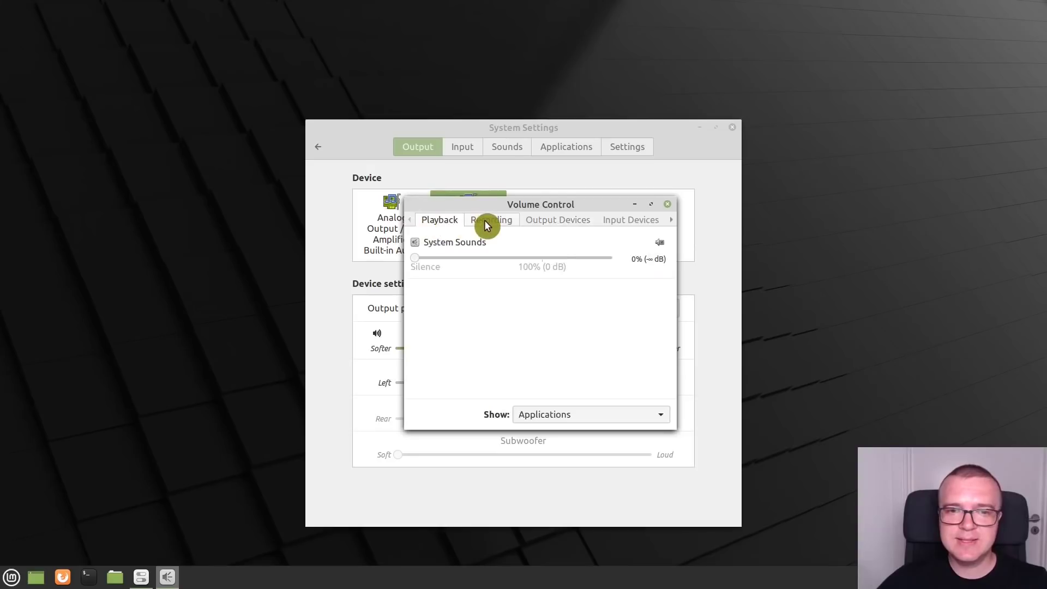
click(484, 223)
click(539, 223)
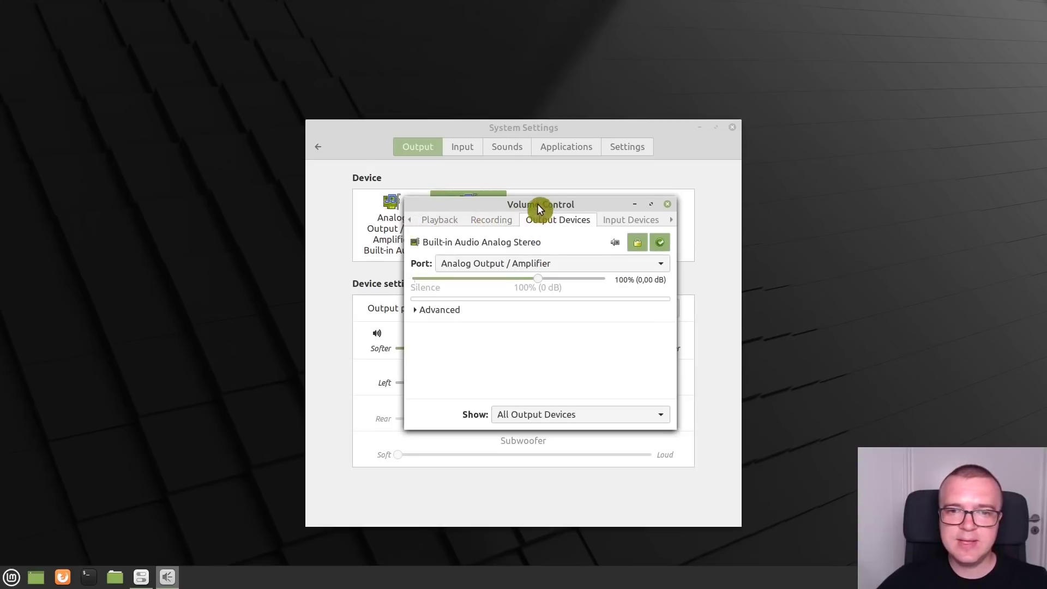
drag(538, 204, 831, 195)
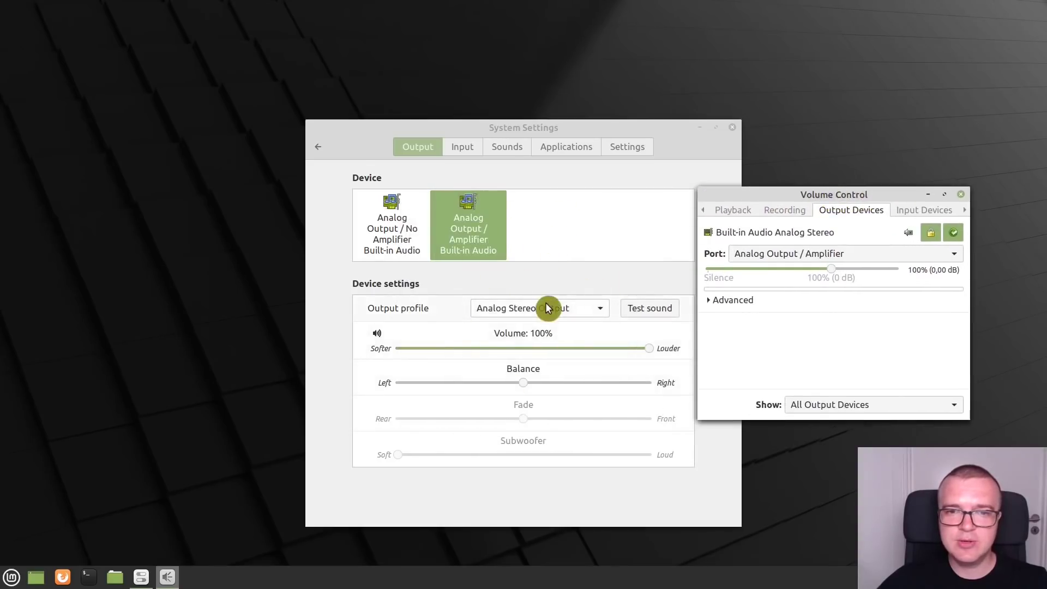
drag(900, 193, 628, 204)
click(634, 221)
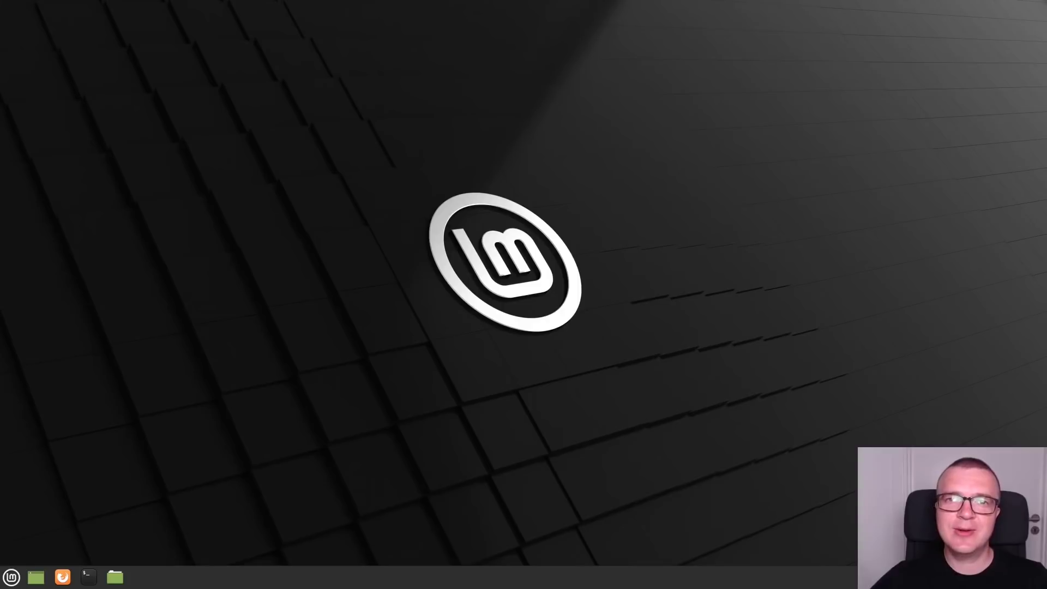
Launch Firewall Configuration and authenticate with the account password.
click(11, 580)
text(fire)
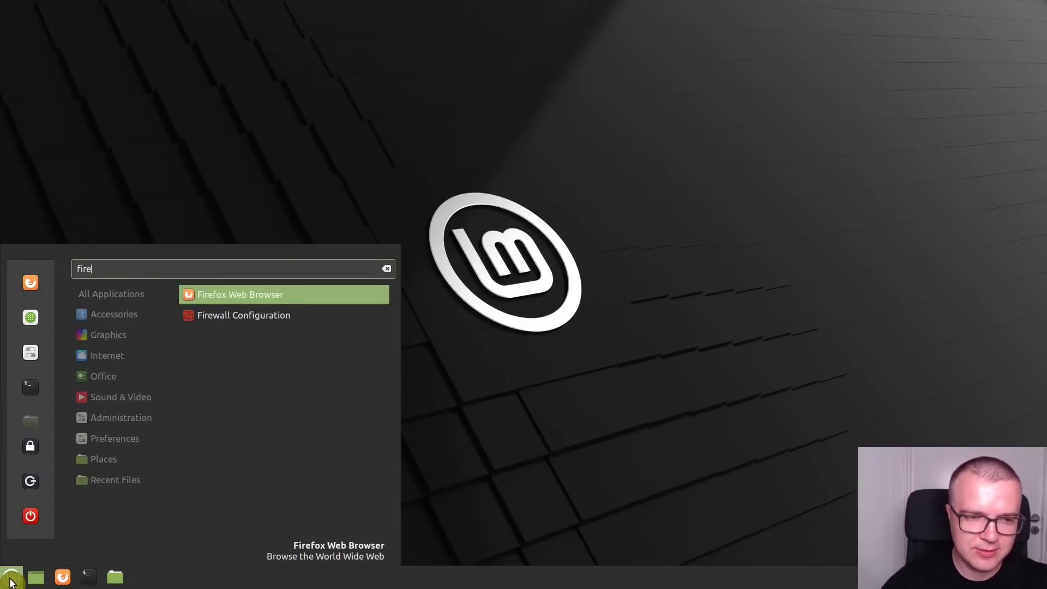
click(279, 324)
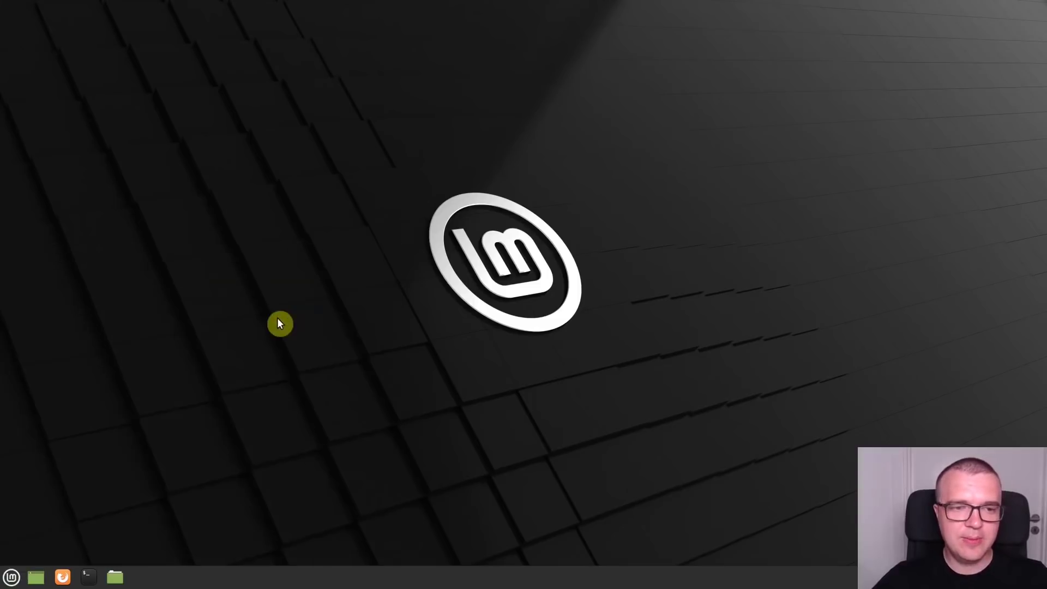
text(****)
key(Return)
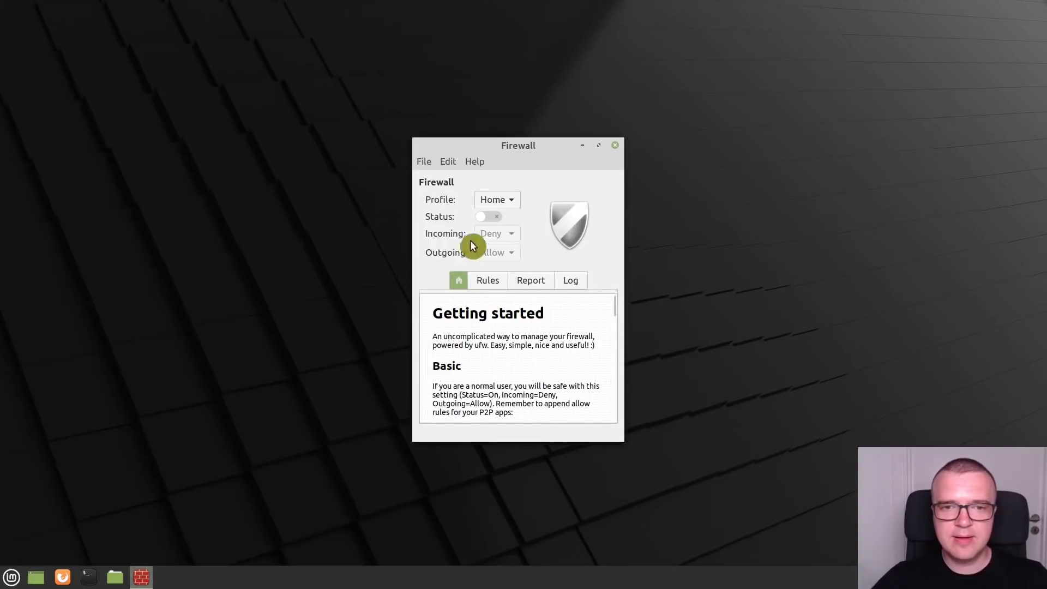
Enable the firewall for the Home profile and view its rules.
click(487, 217)
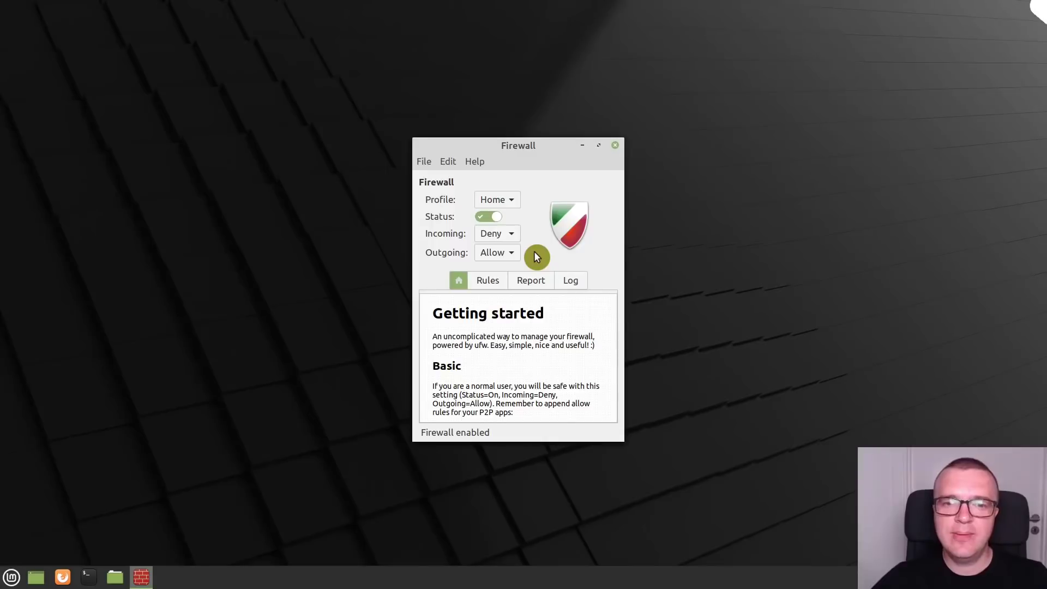
click(495, 279)
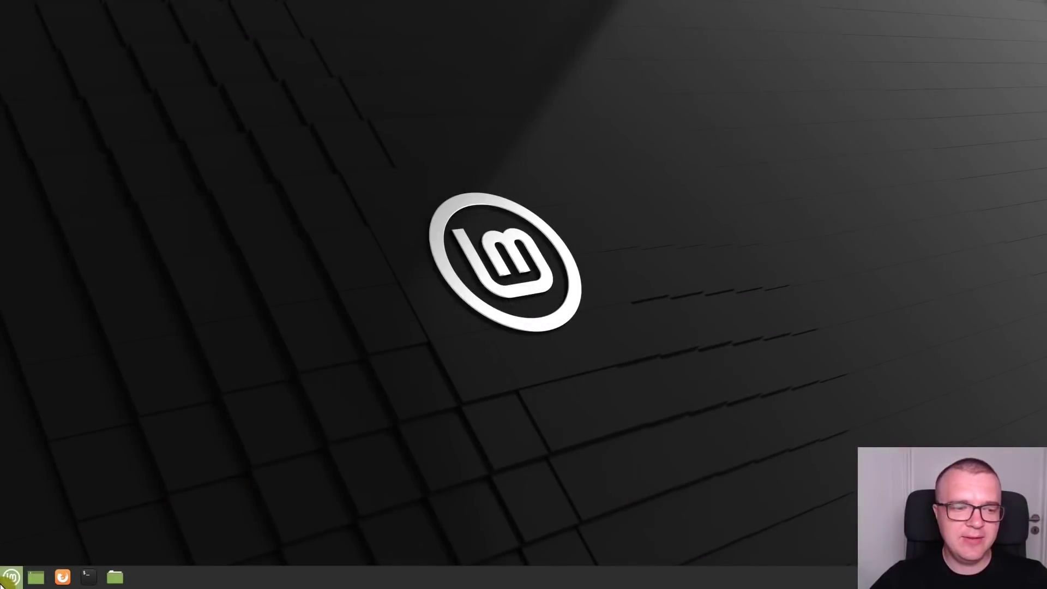
Open Startup Applications and disable Flatpak, mintwelcome and Print Queue Applet.
click(6, 581)
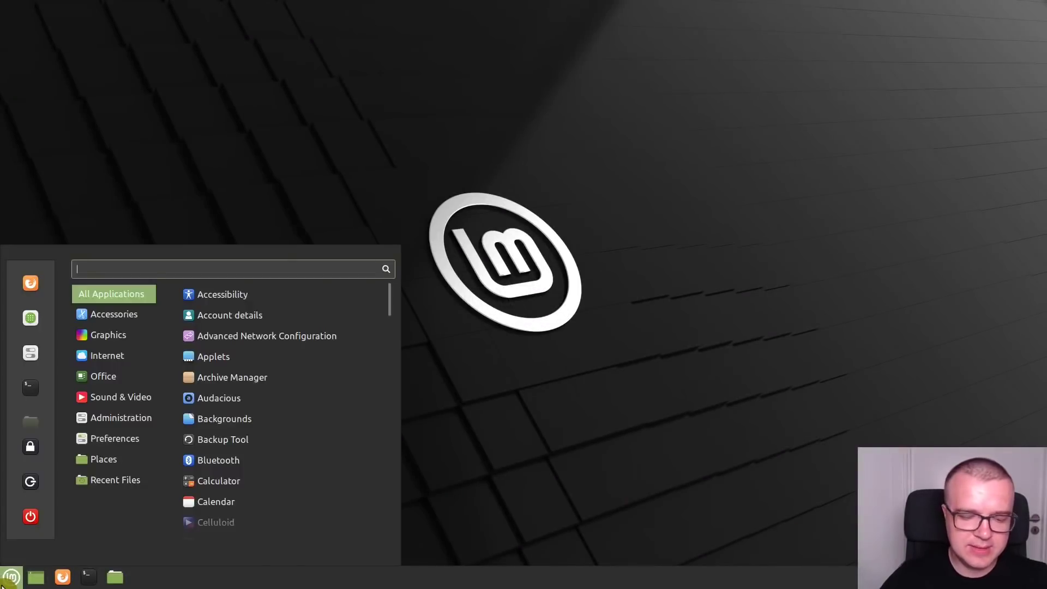
text(start)
key(Return)
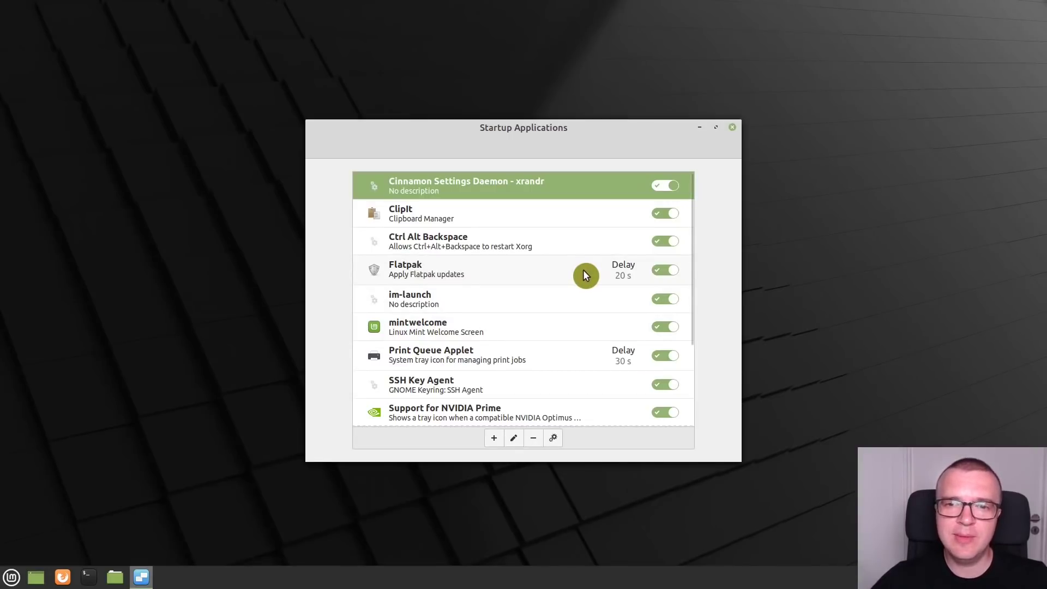
click(659, 267)
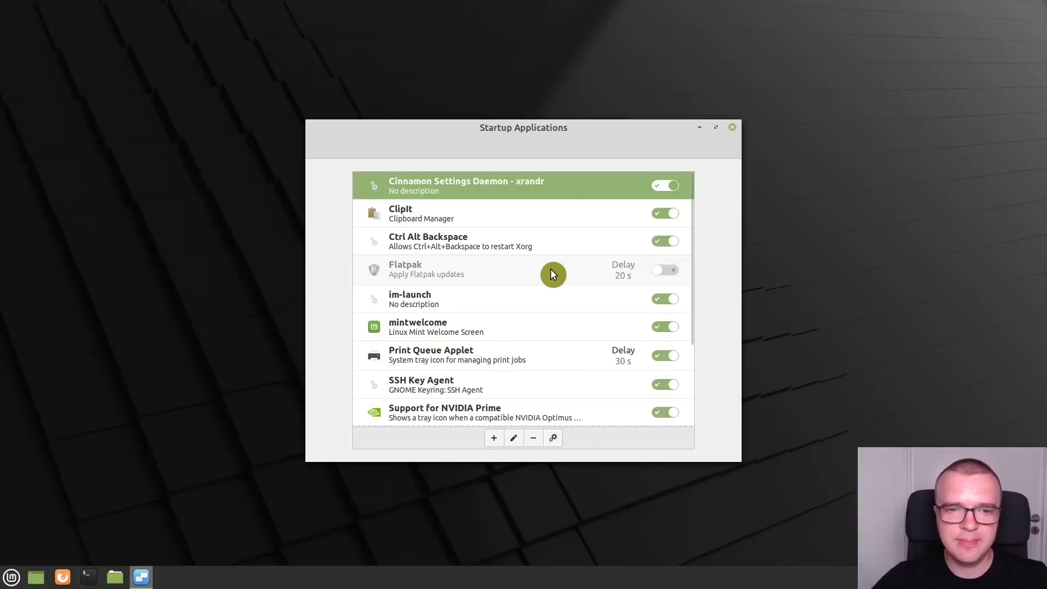
scroll(551, 268, down, 3)
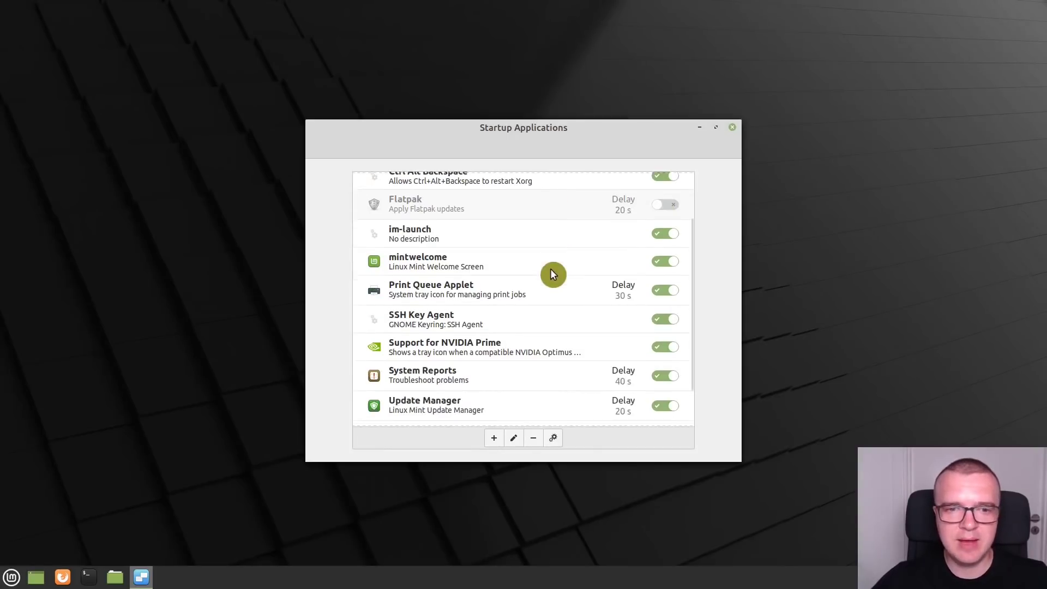
click(665, 265)
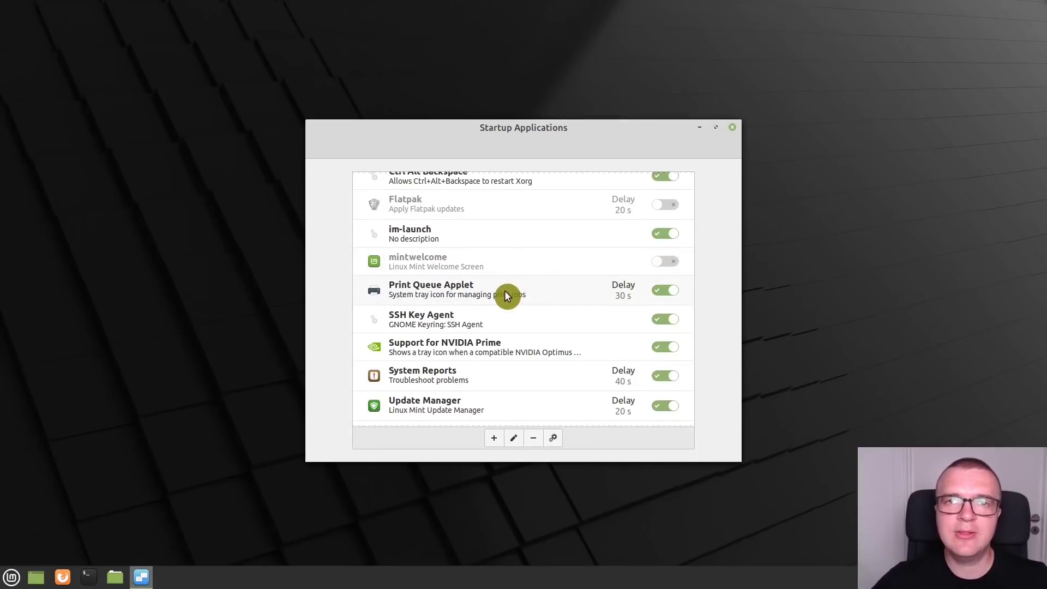
click(665, 290)
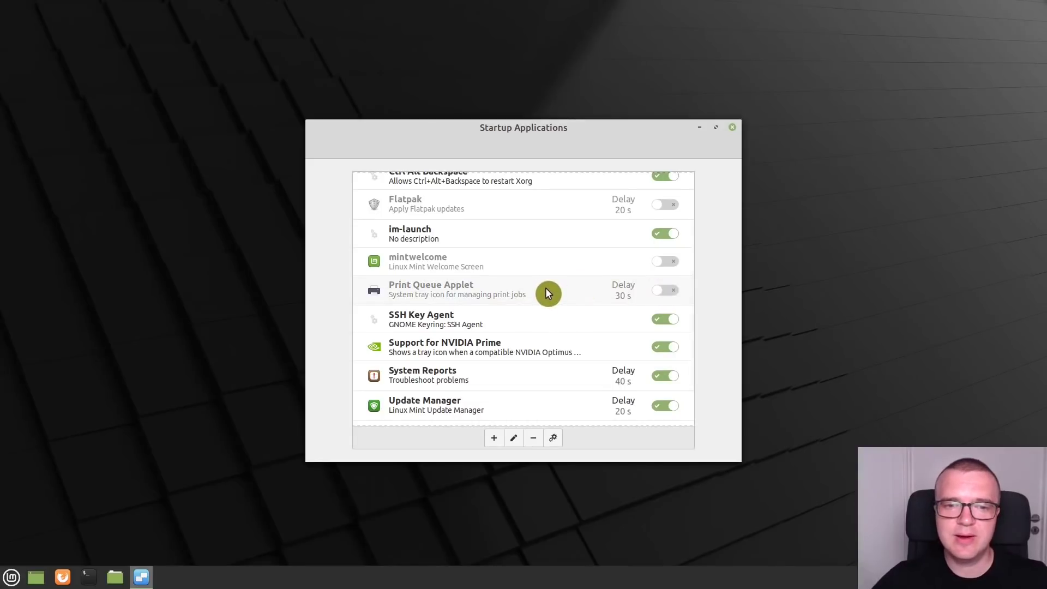
Disable Support for NVIDIA Prime and Warpinator in the startup applications list.
scroll(548, 291, down, 2)
scroll(546, 295, down, 1)
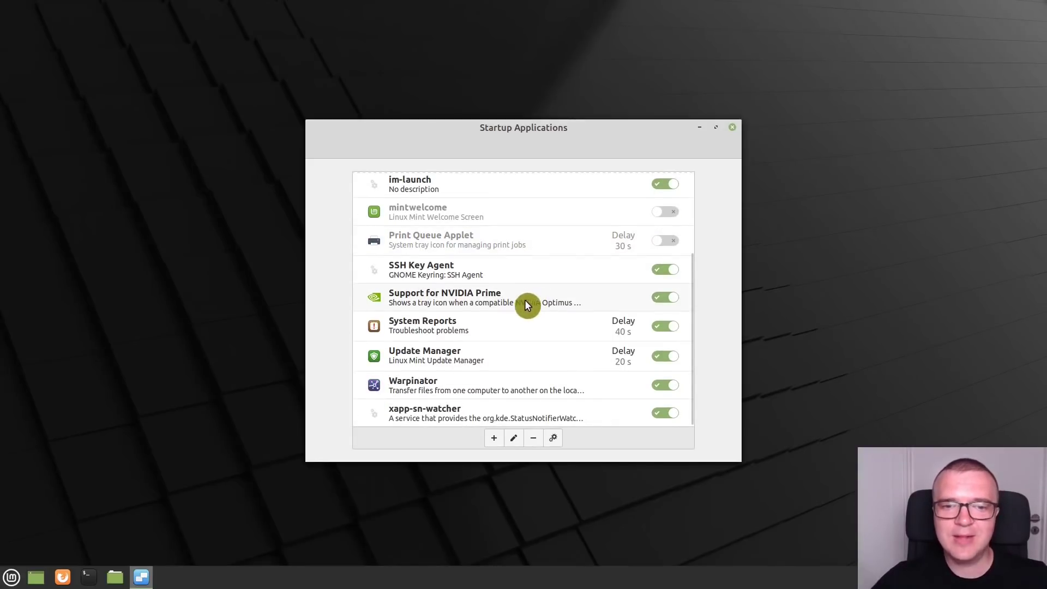
click(664, 299)
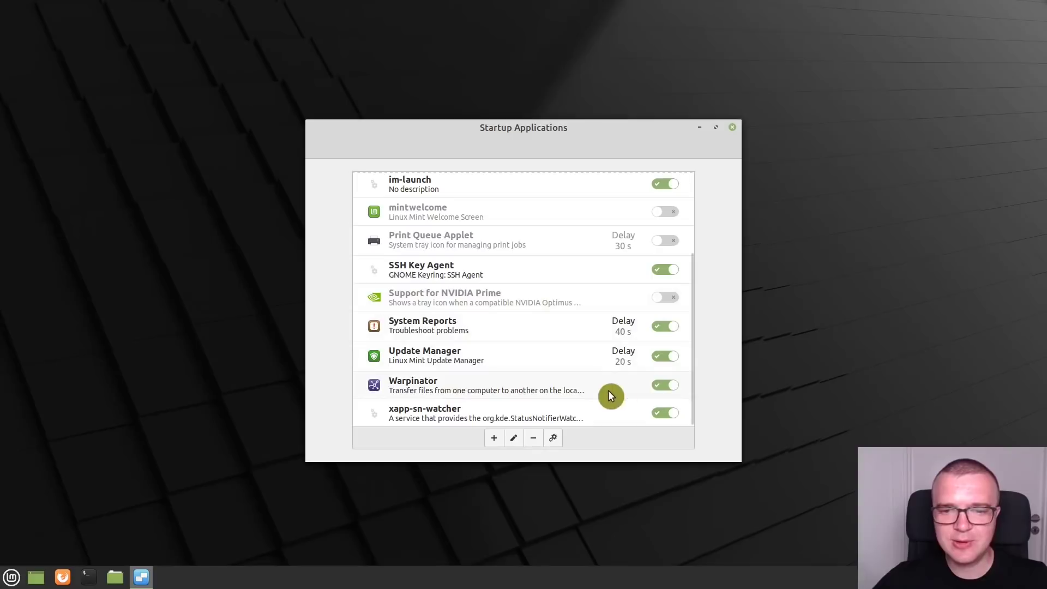
click(663, 386)
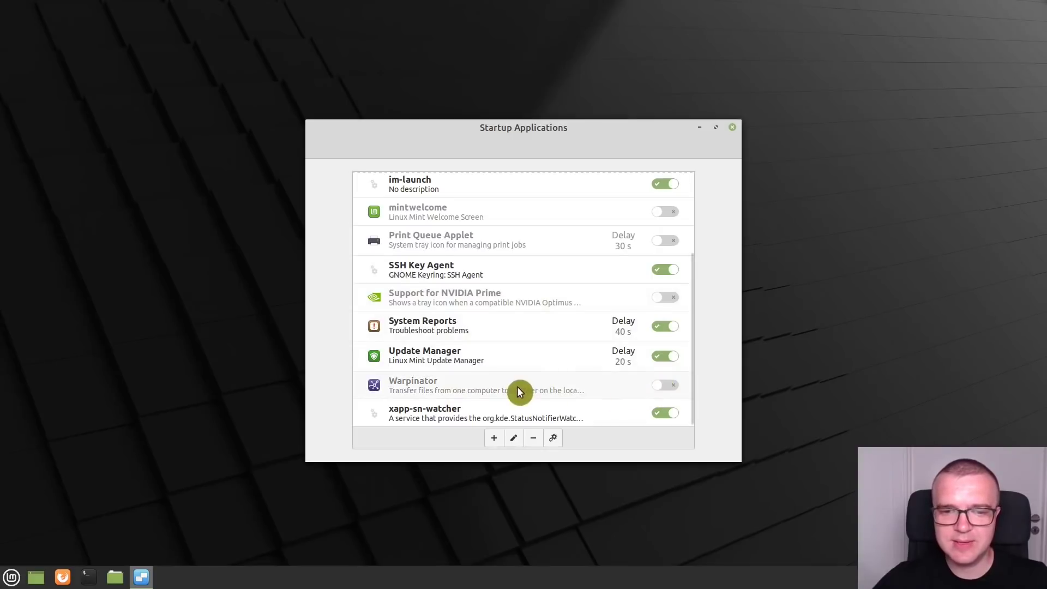
scroll(518, 389, up, 4)
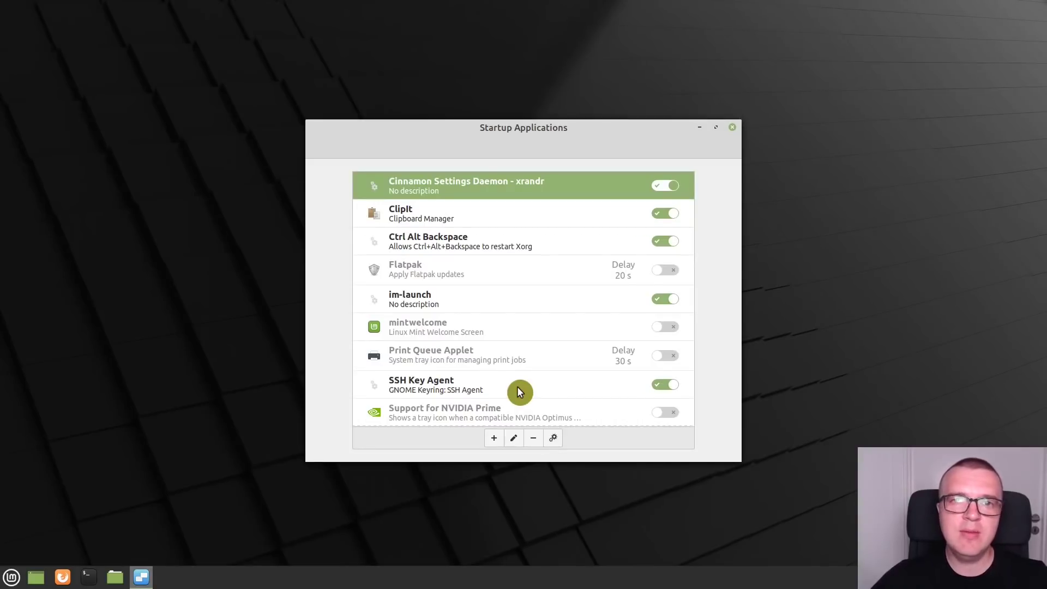
Add Thunderbird Mail from the installed applications to the startup list and close Startup Applications.
click(494, 440)
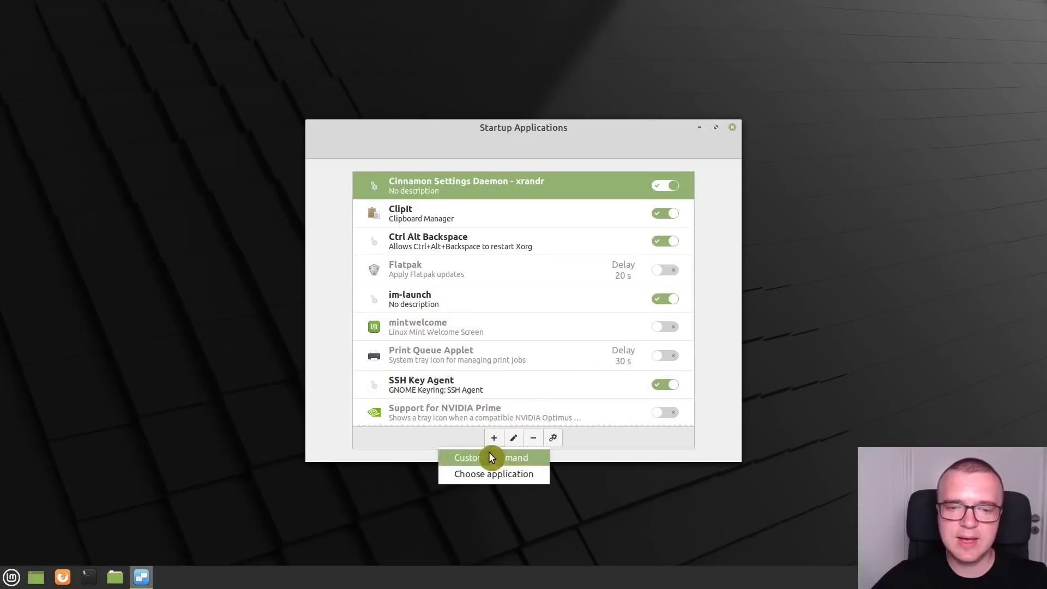
click(487, 474)
scroll(480, 327, down, 6)
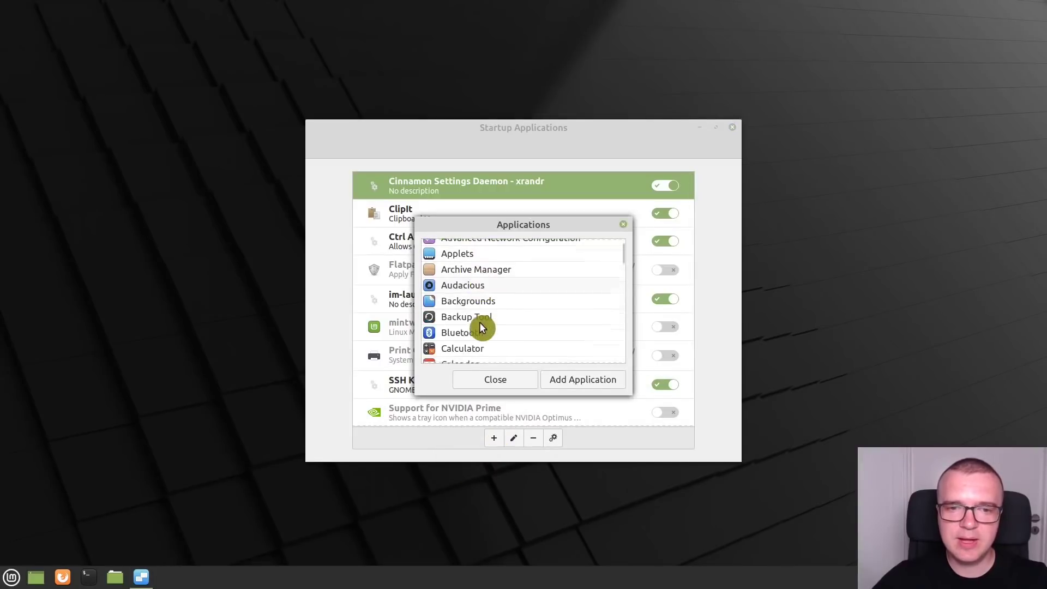
scroll(479, 321, down, 10)
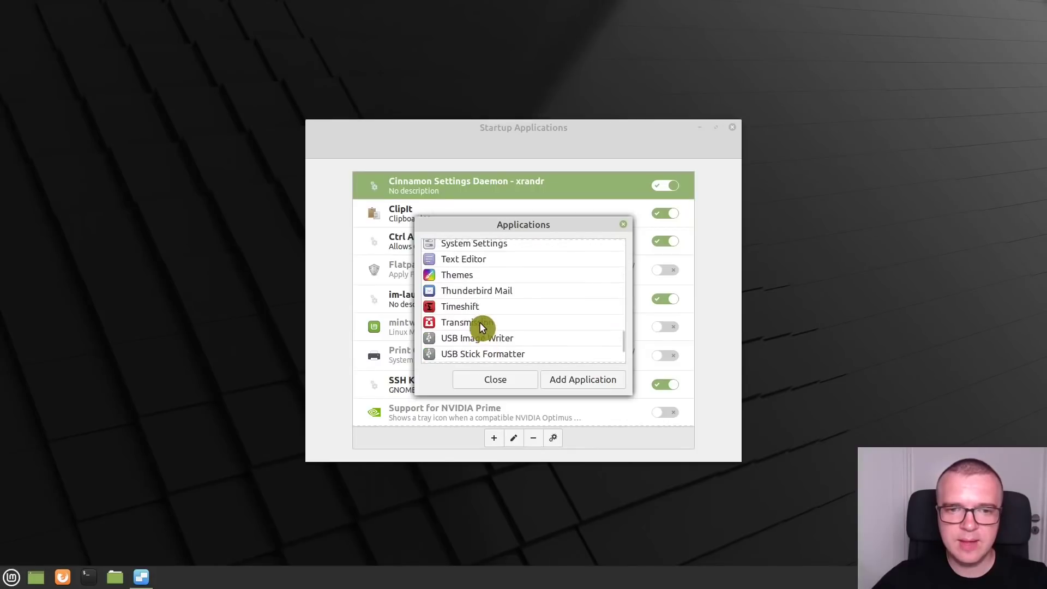
click(484, 293)
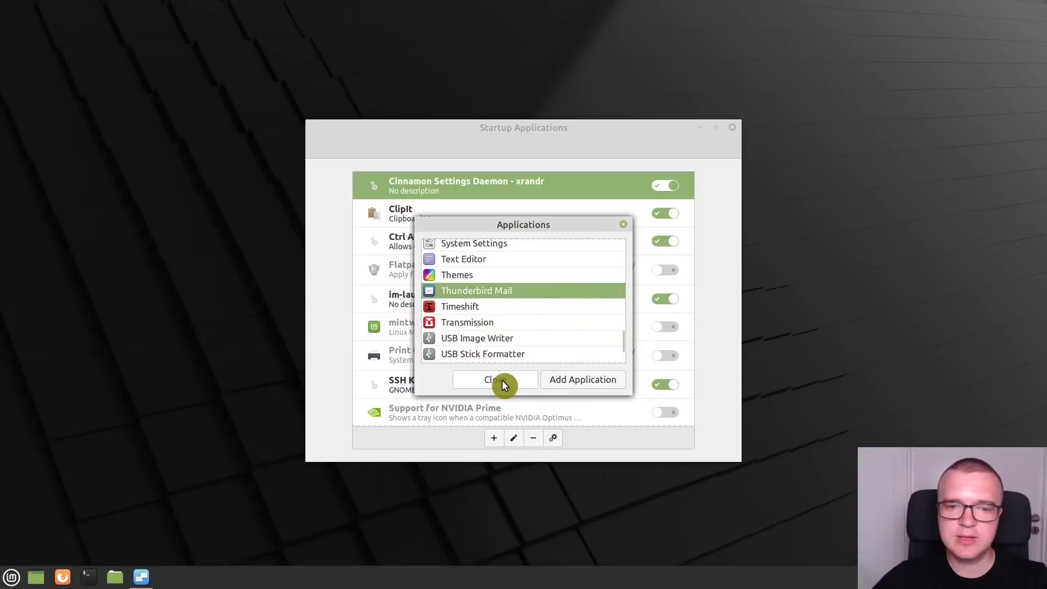
click(587, 382)
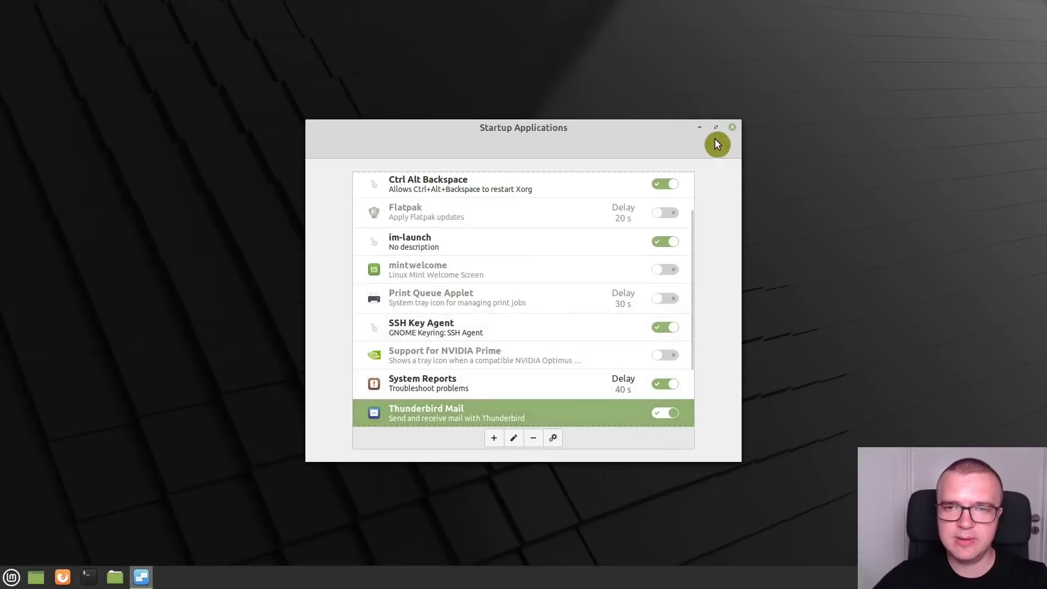
click(732, 133)
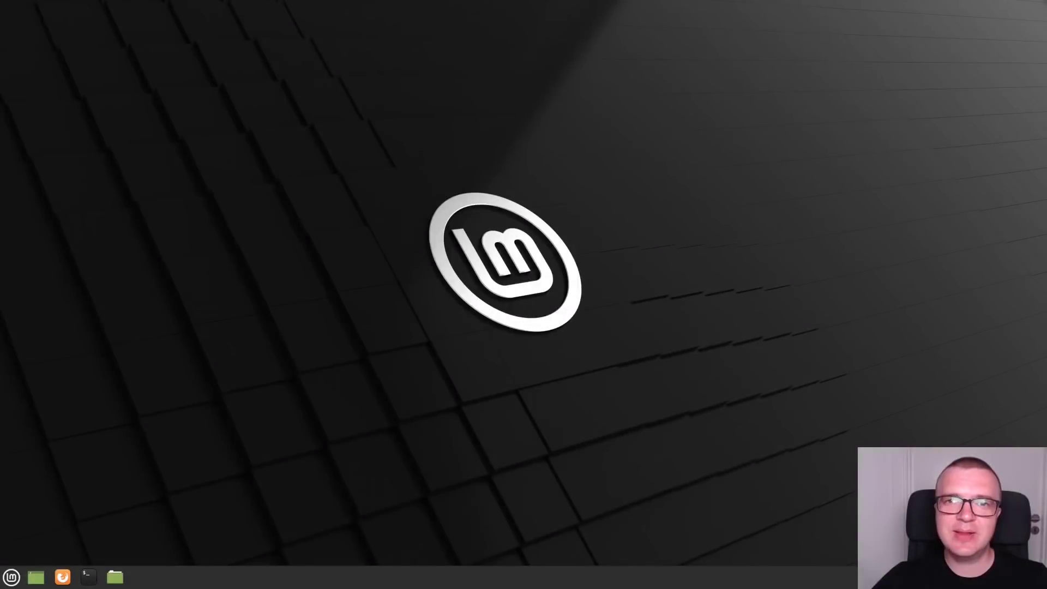
Uninstall HexChat from the Internet applications, authenticating with the account password and approving the package removal.
click(8, 579)
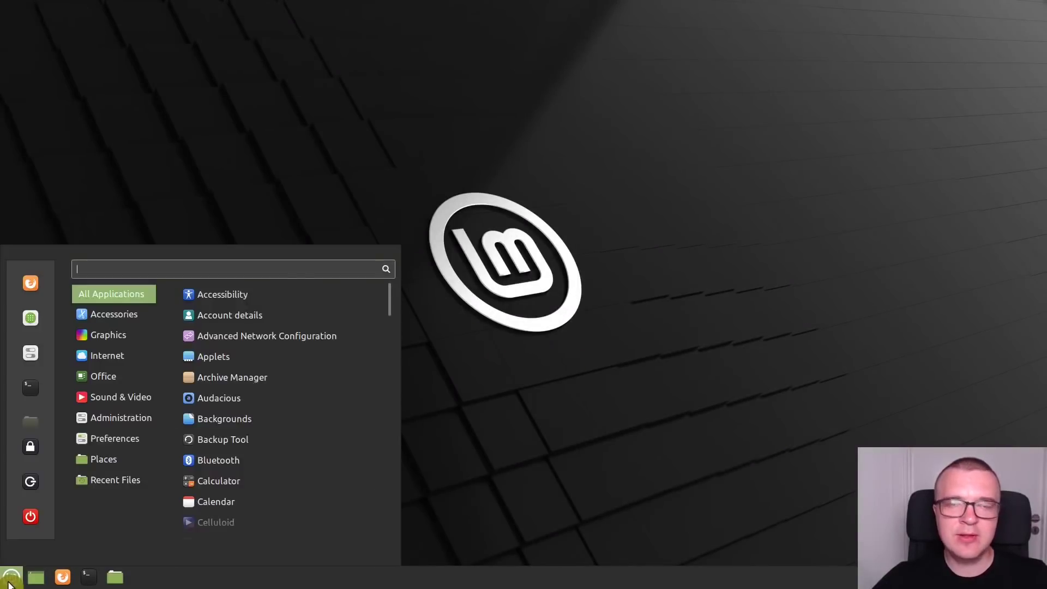
mouse_move(126, 397)
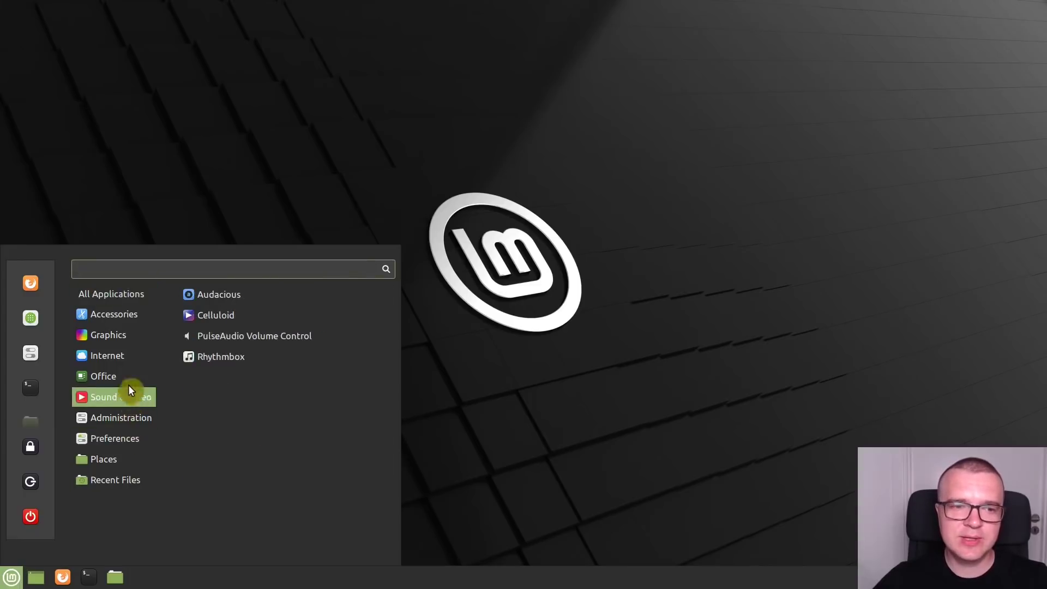
mouse_move(131, 363)
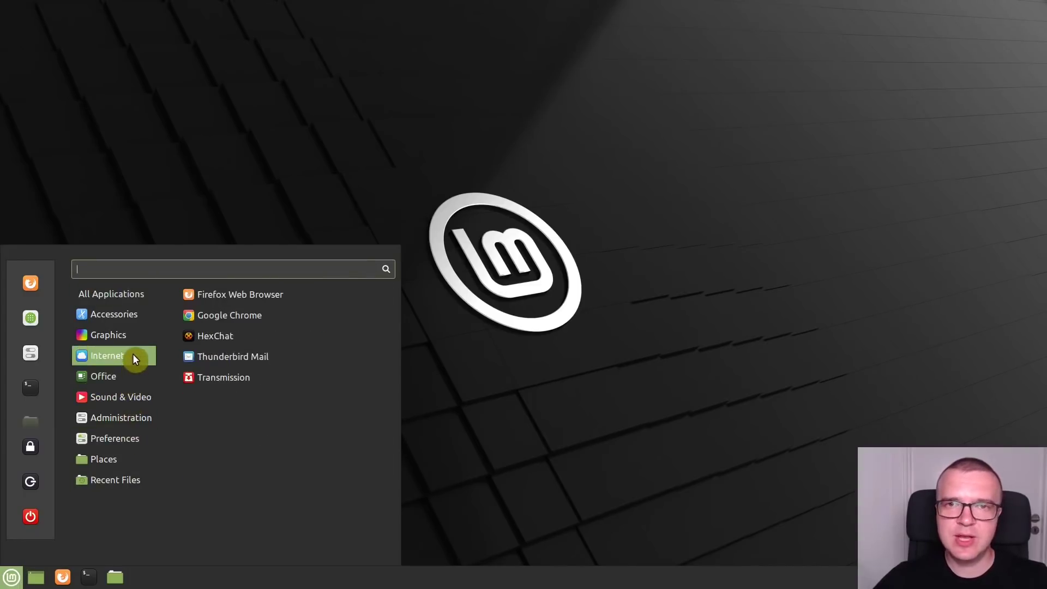
mouse_move(126, 339)
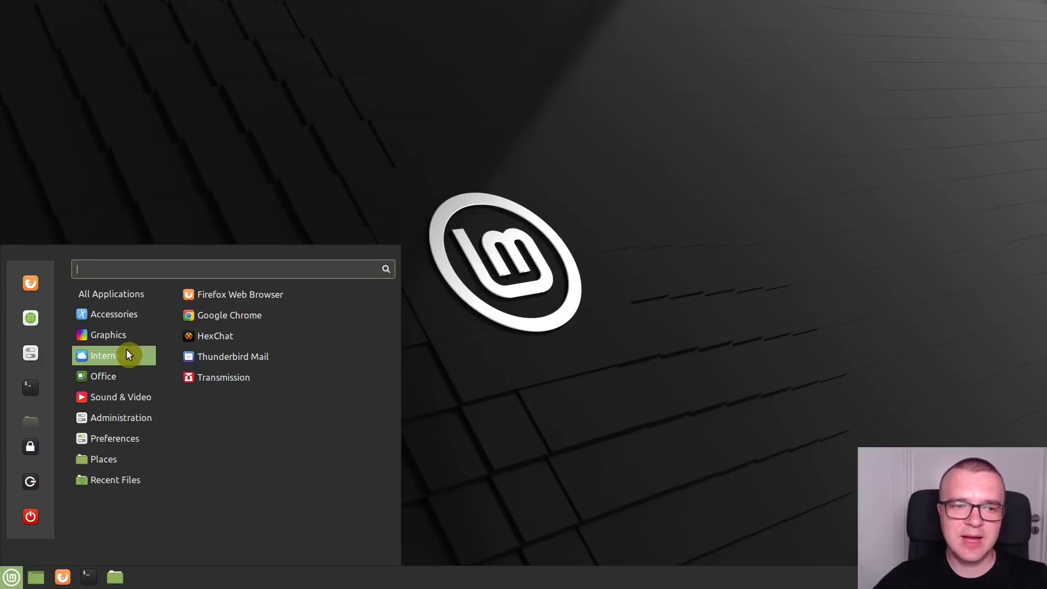
right_click(250, 335)
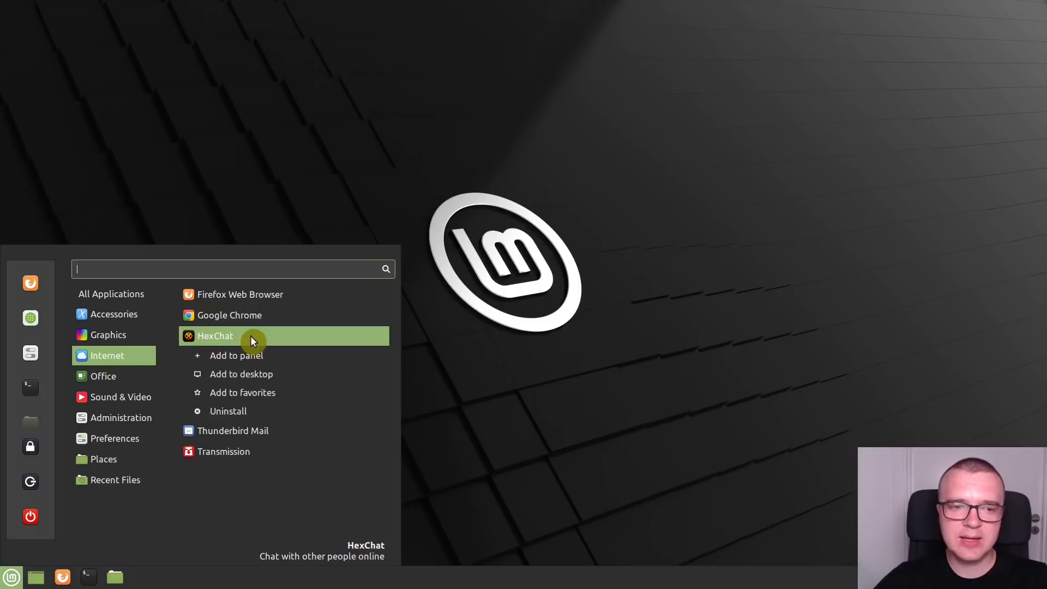
click(236, 404)
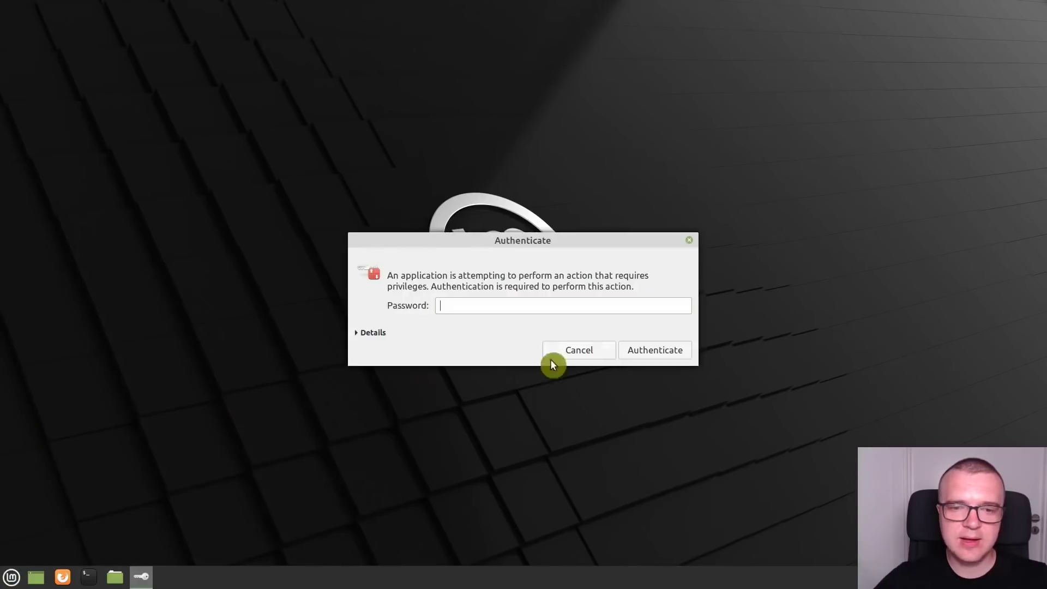
text(••••)
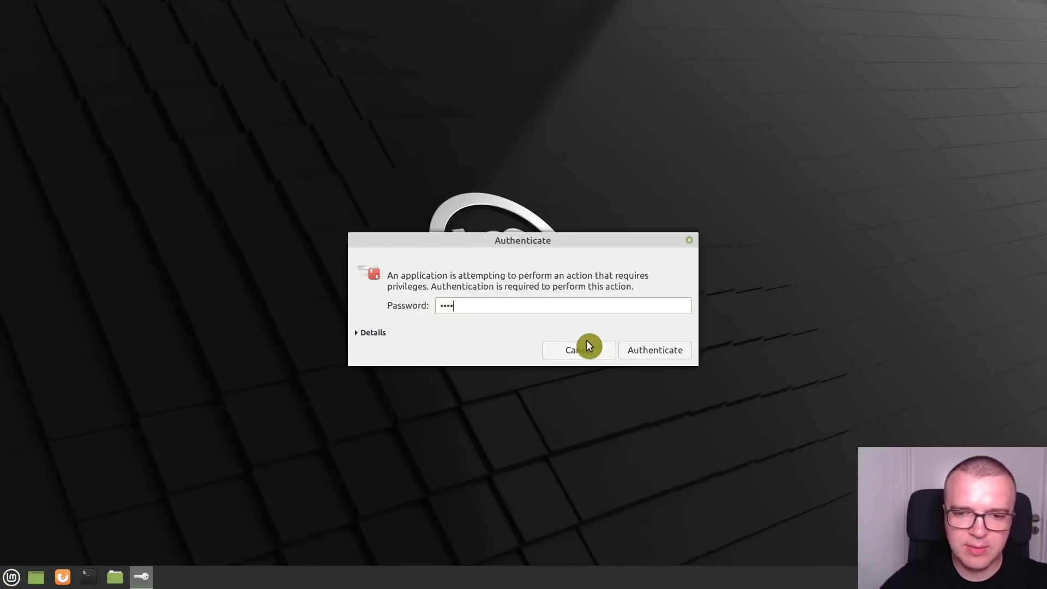
key(Return)
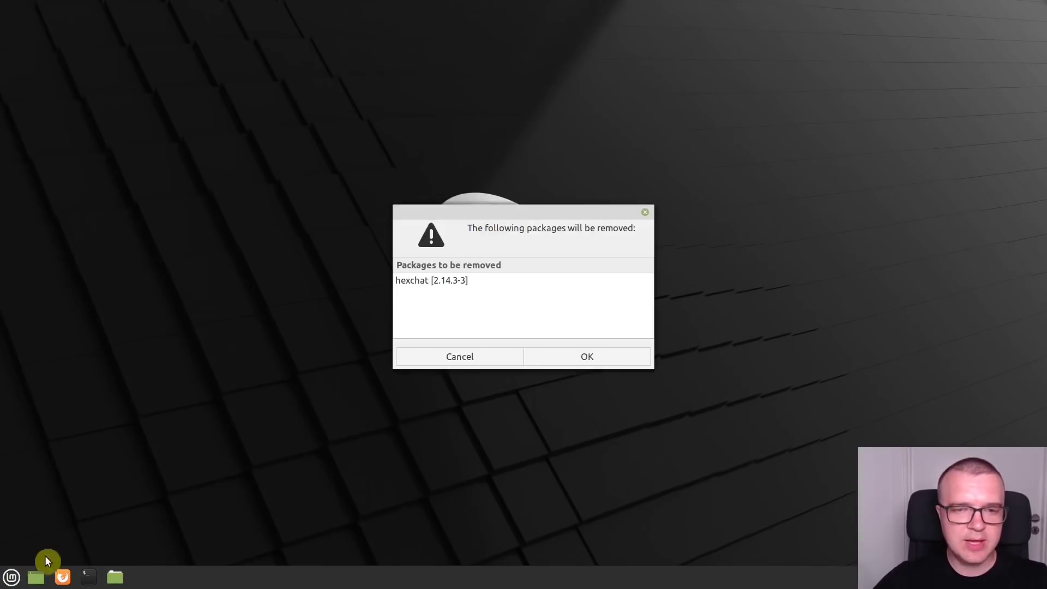
click(604, 358)
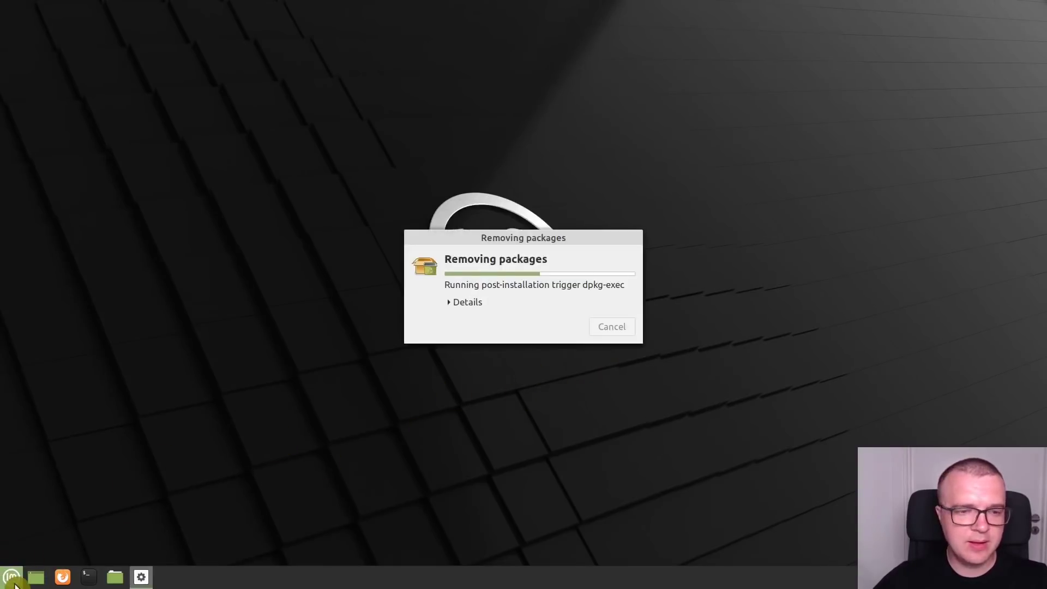
Uninstall Rhythmbox from the Sound & Video applications, authenticating with the account password, and check that category again.
click(11, 577)
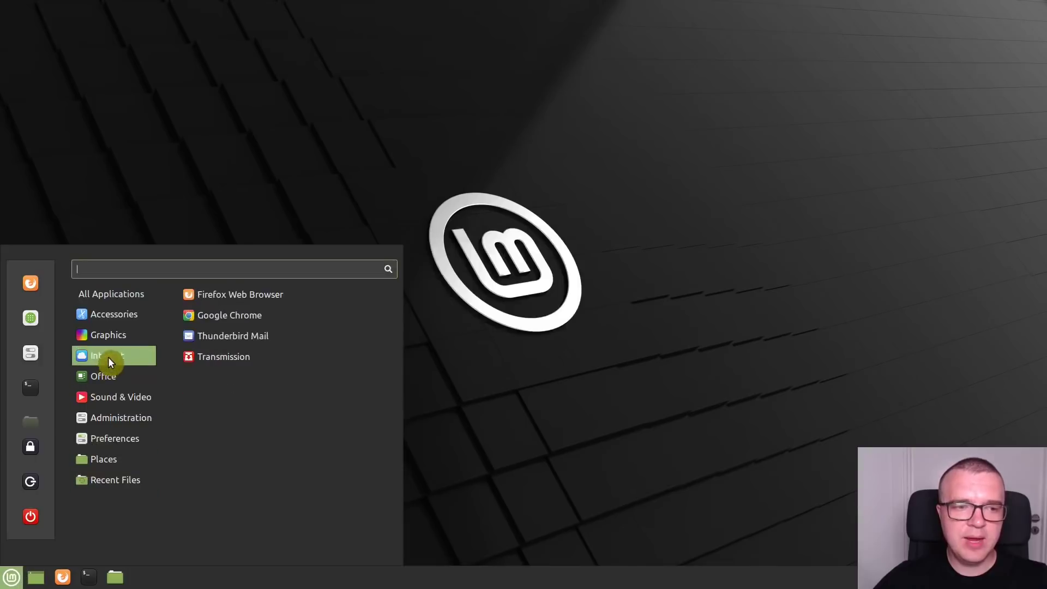
mouse_move(112, 339)
mouse_move(110, 358)
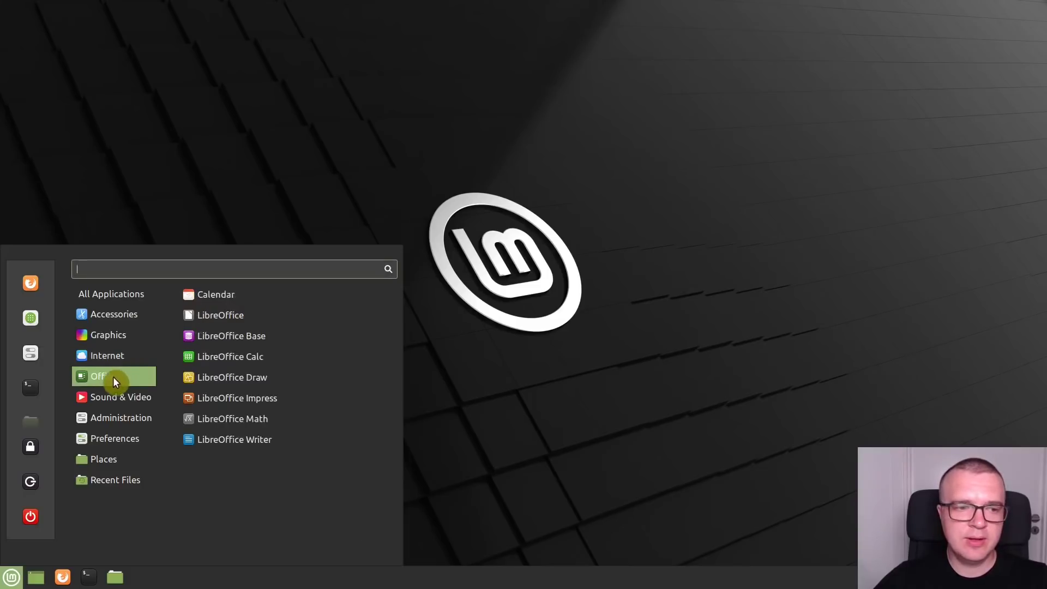
mouse_move(111, 396)
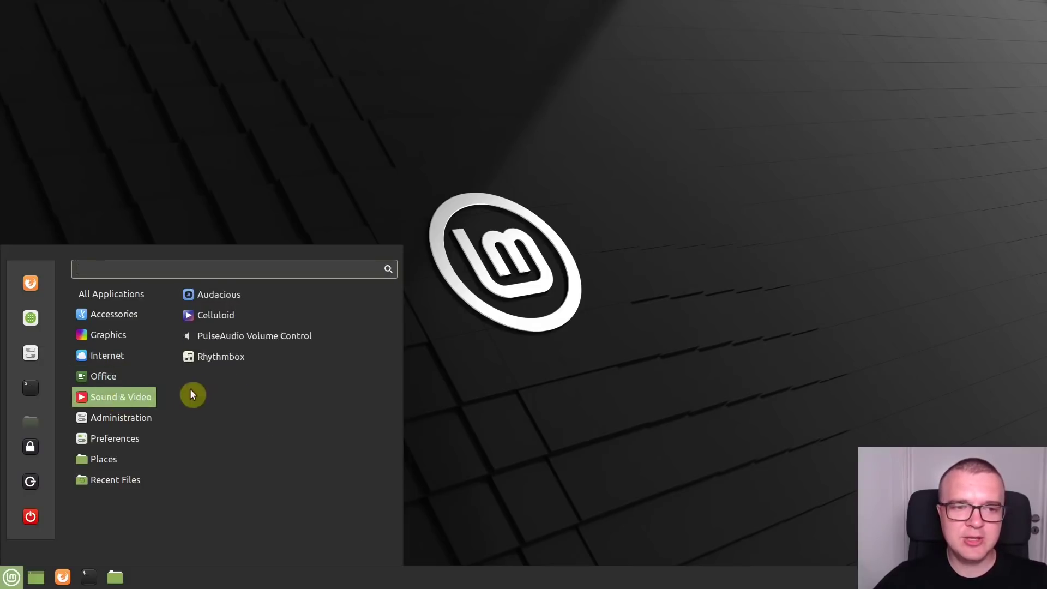
right_click(225, 358)
click(227, 437)
text(••••)
key(Return)
click(16, 574)
mouse_move(155, 394)
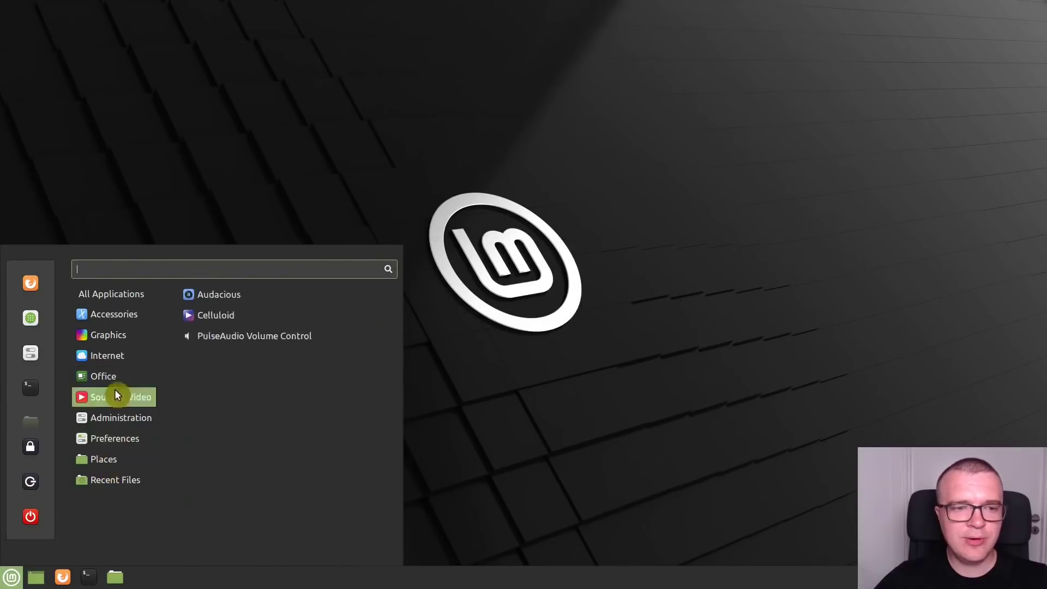
click(494, 339)
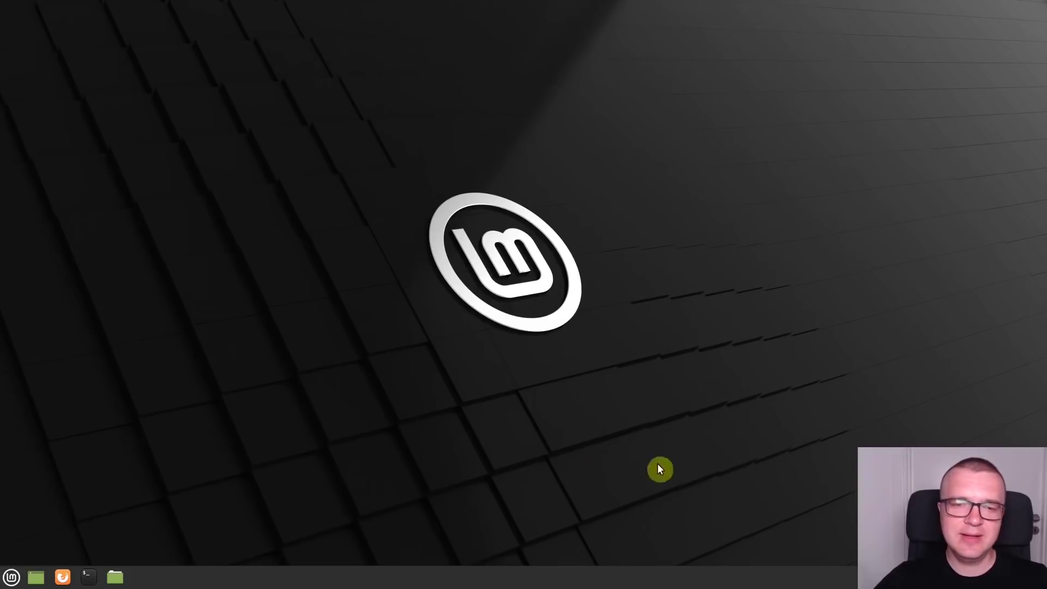
Find and launch Synaptic Package Manager, authenticating with the account password.
click(10, 578)
text(syna)
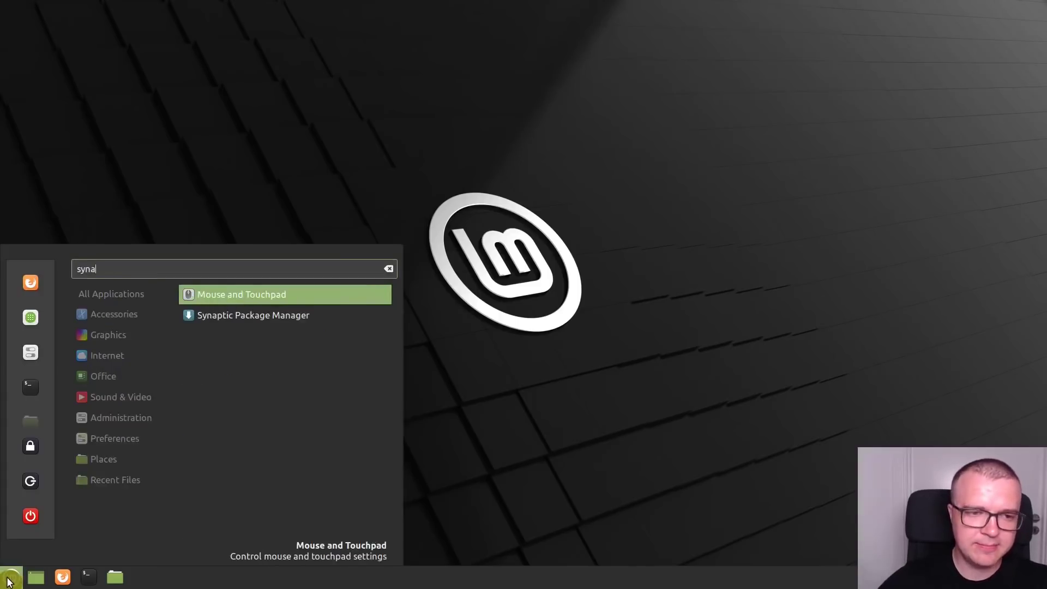
key(Down)
key(Return)
text(•••)
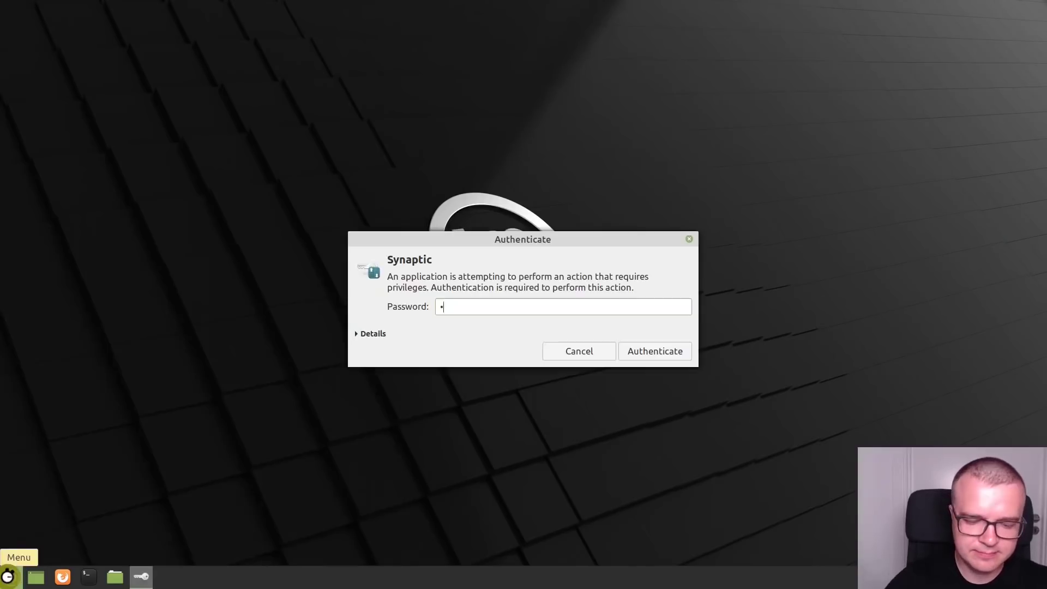
key(Return)
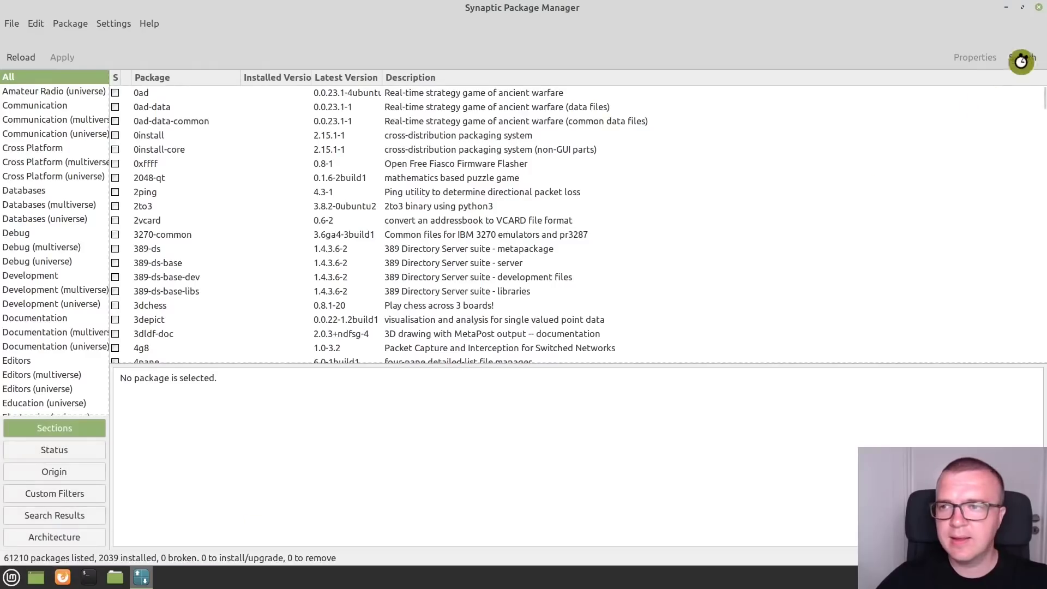
Search the packages for tlp and enlarge the description area to read about the tlp package.
click(1025, 59)
text(tlp)
key(Return)
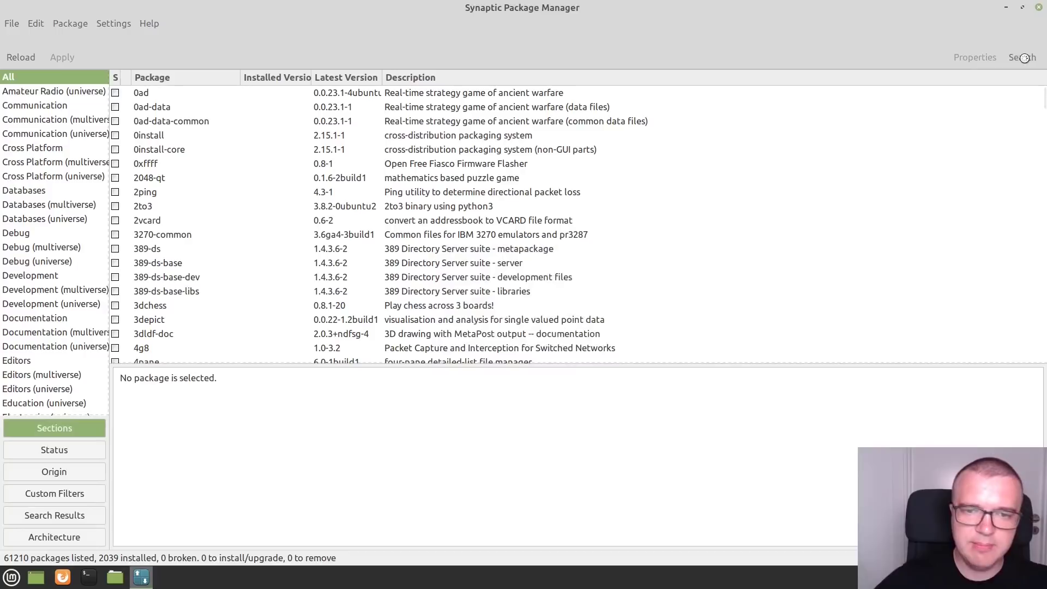
click(147, 234)
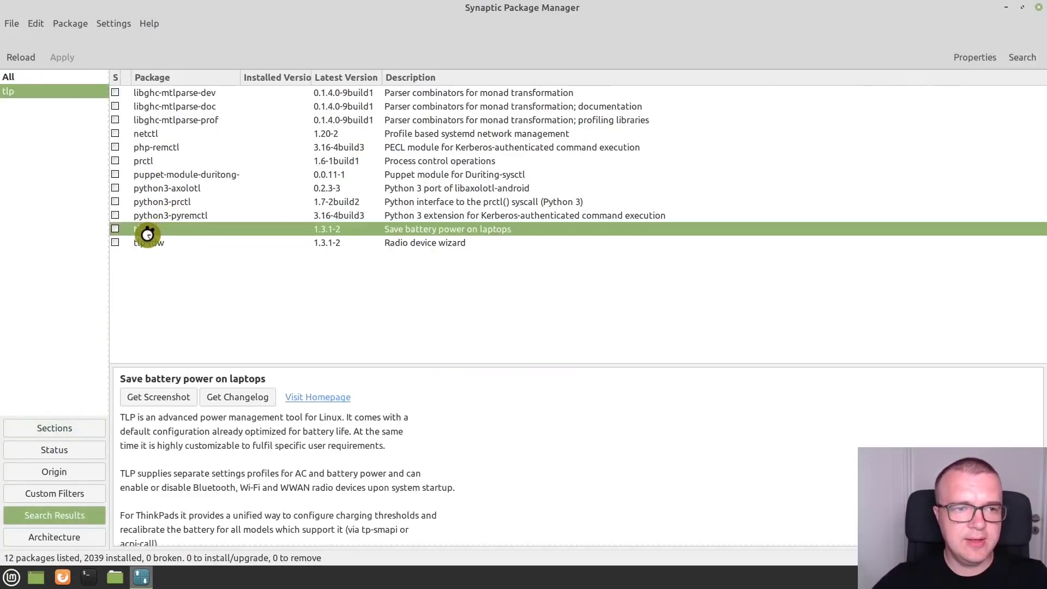
drag(339, 363, 355, 258)
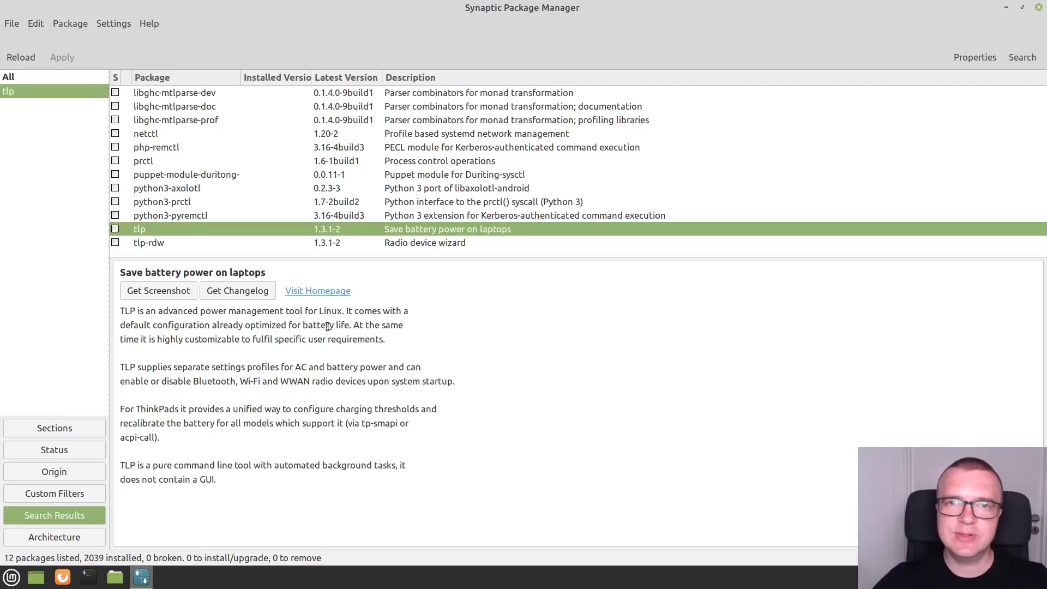
Install the tlp package together with its required tlp-rdw package, and close Synaptic.
right_click(204, 227)
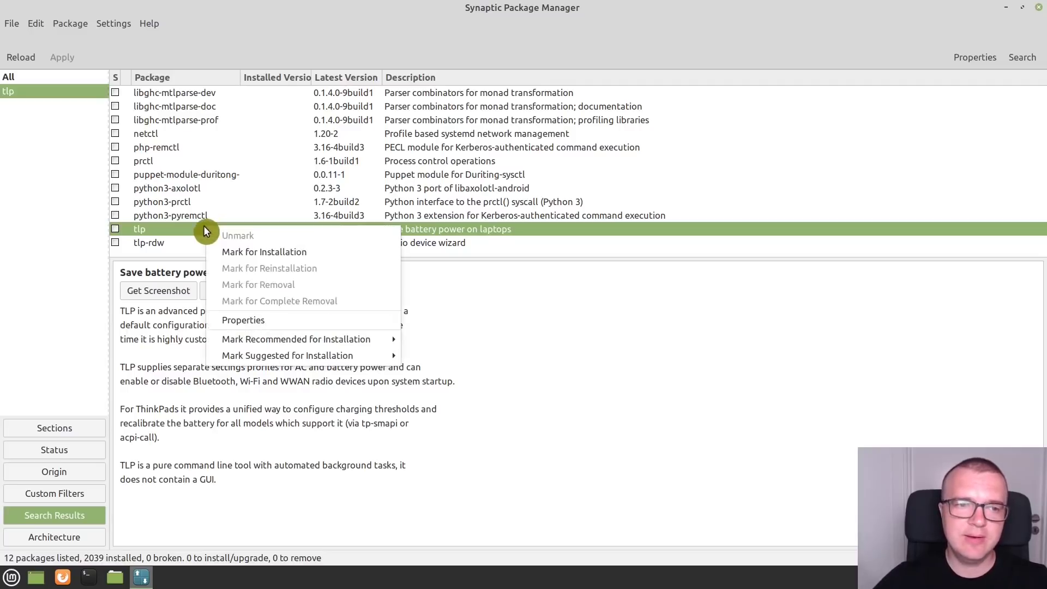
click(230, 254)
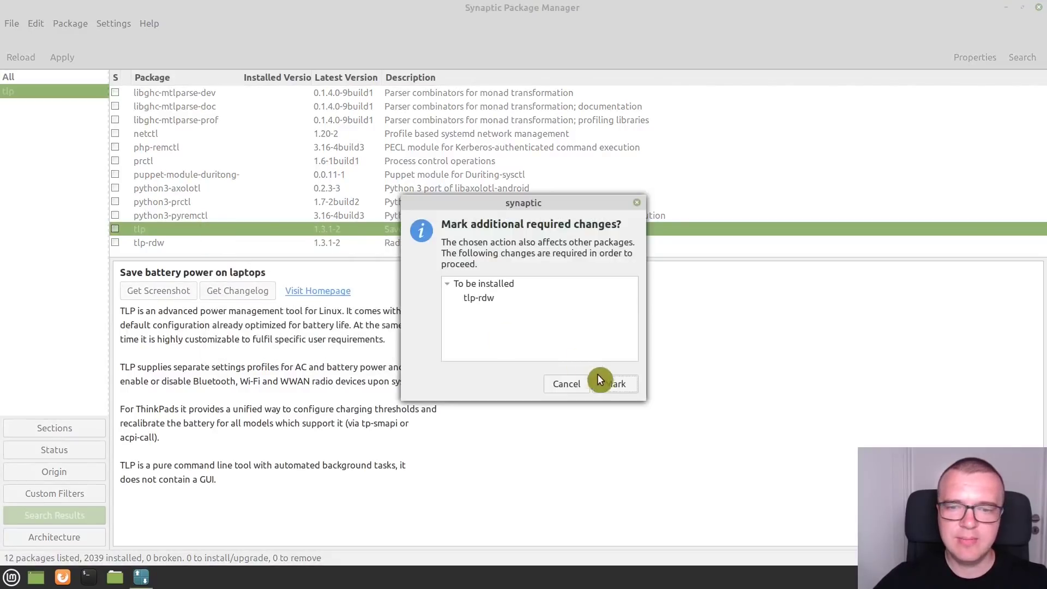
click(610, 384)
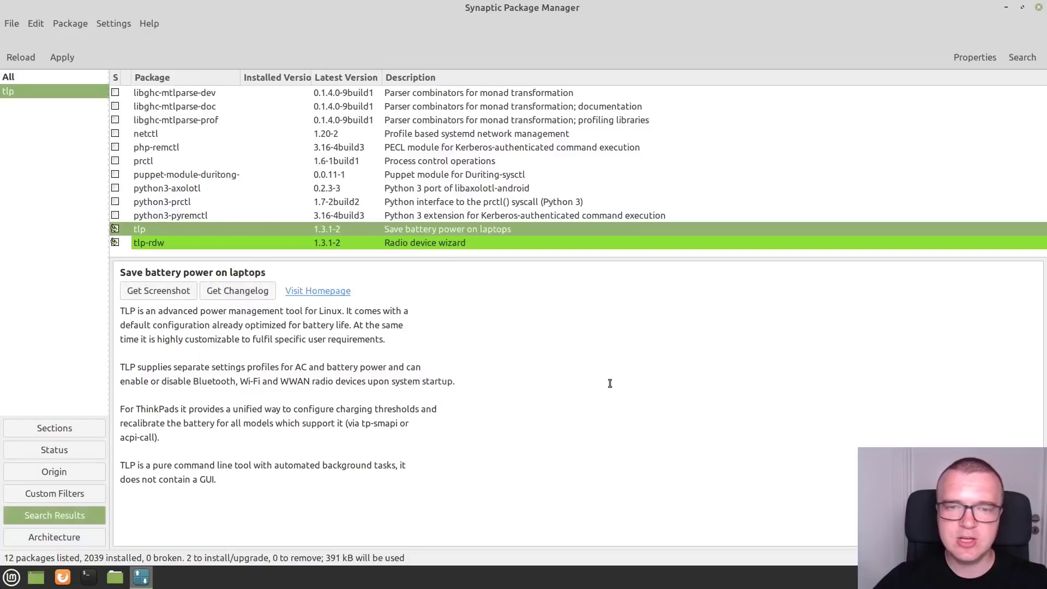
click(68, 54)
click(731, 401)
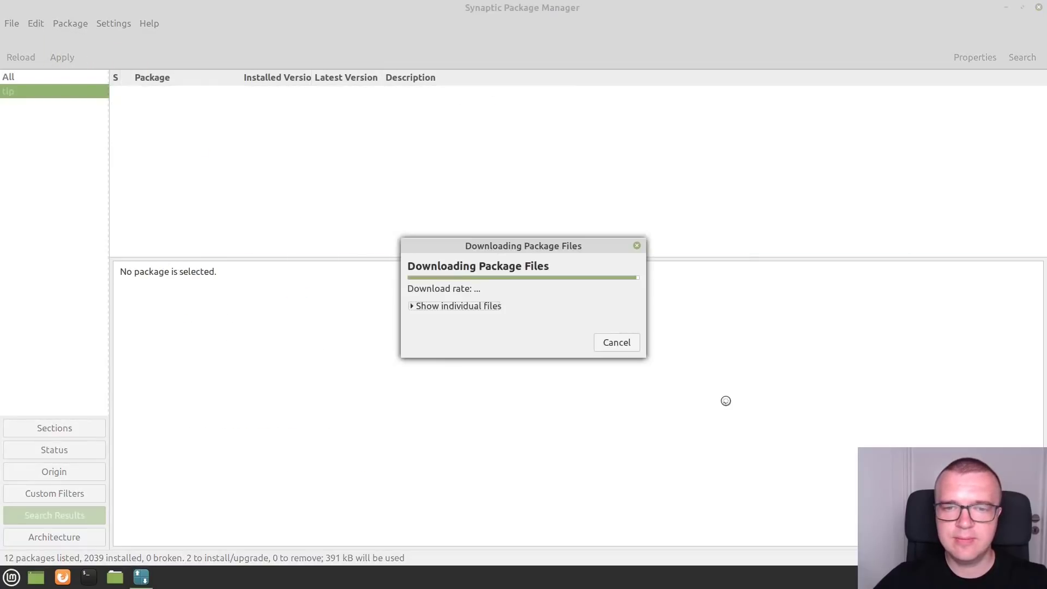
double_click(705, 10)
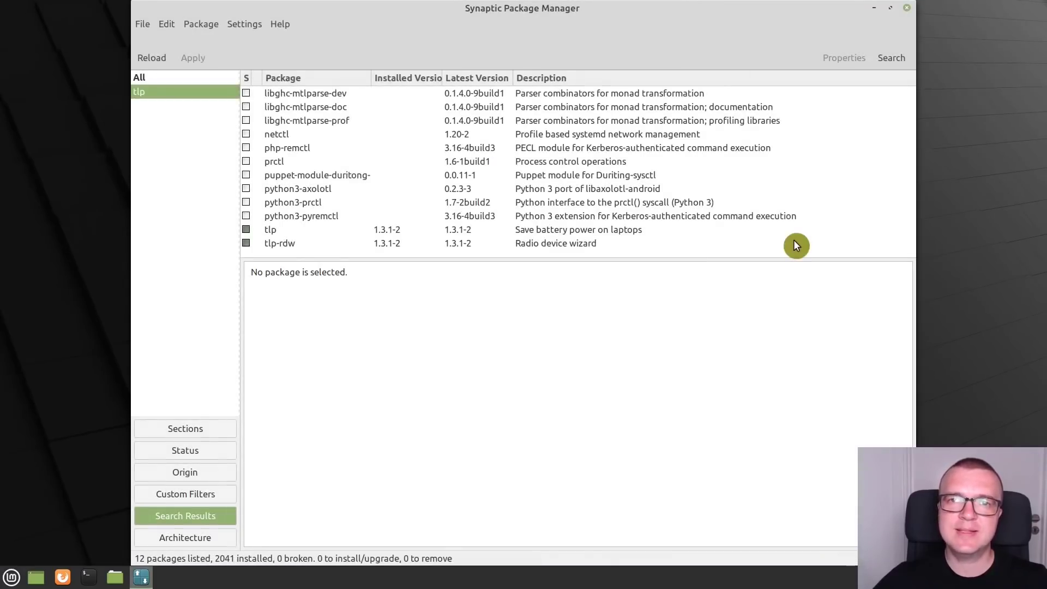
click(907, 8)
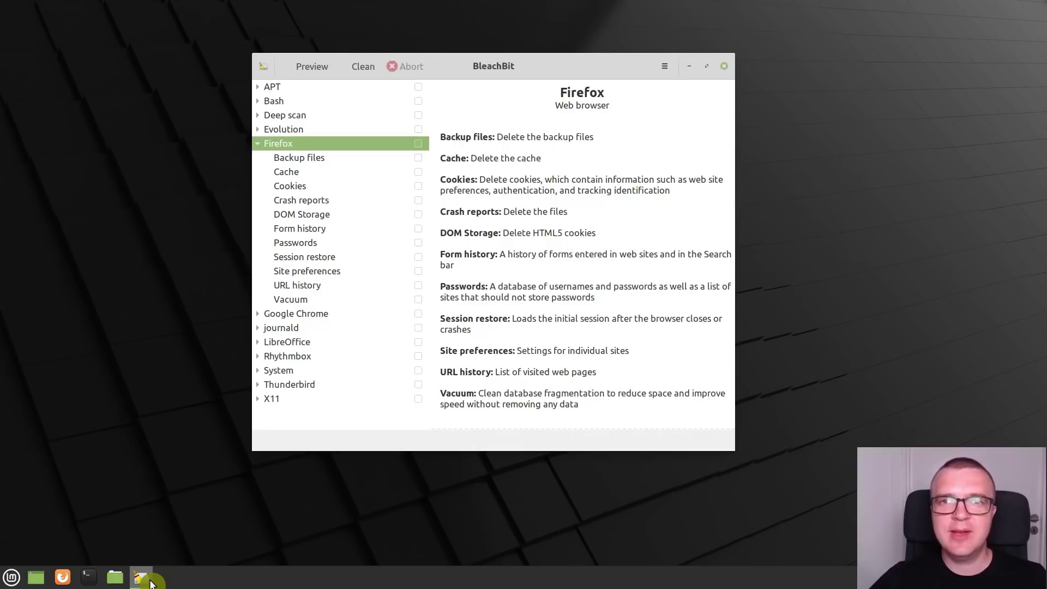
Select all Firefox cleaning options in BleachBit, including saved passwords, permanently delete the matching files, and close BleachBit.
click(417, 145)
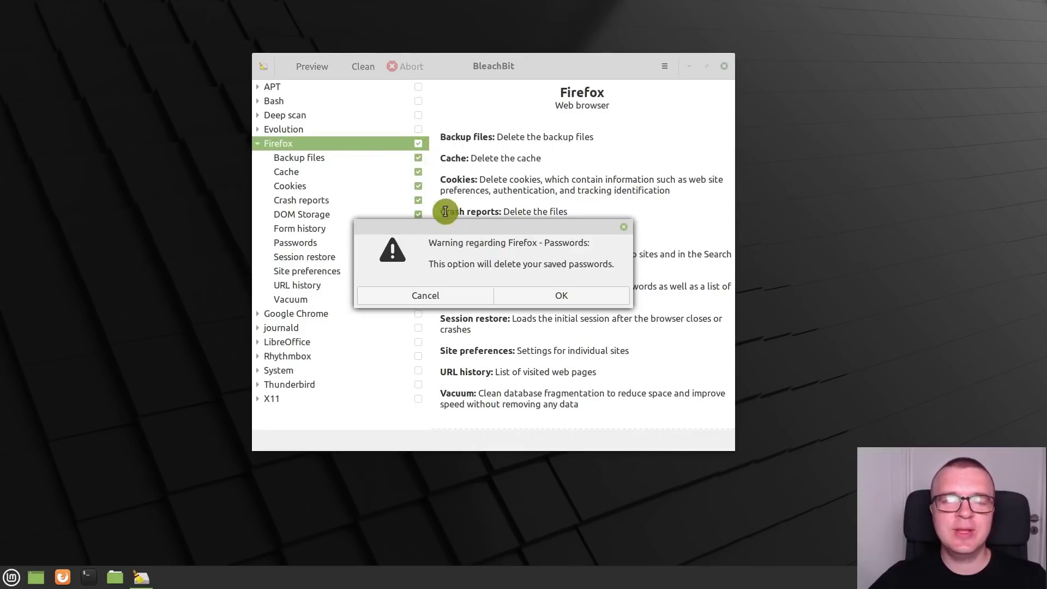
click(546, 296)
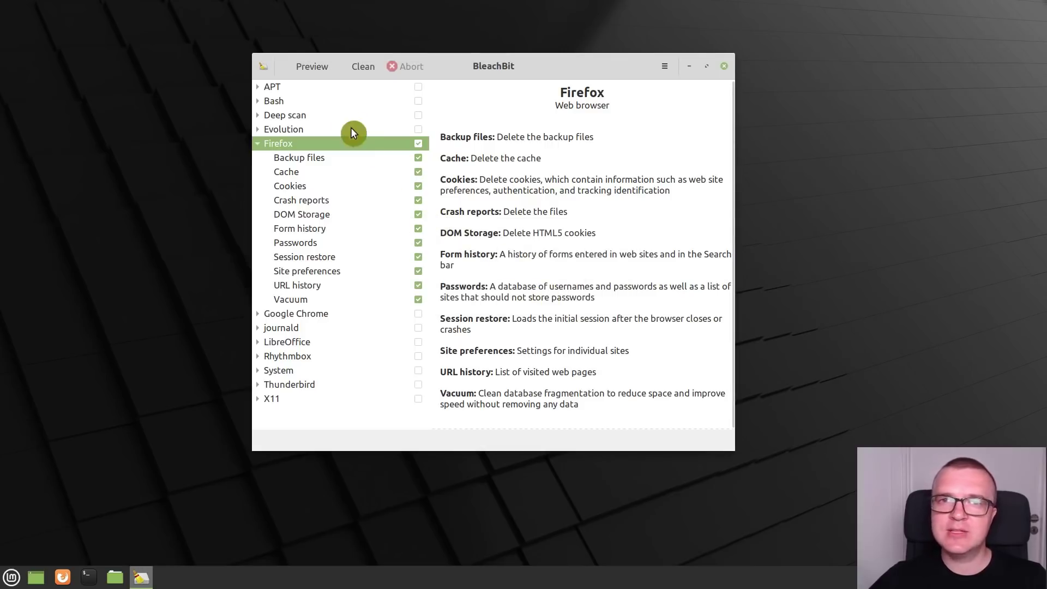
click(360, 69)
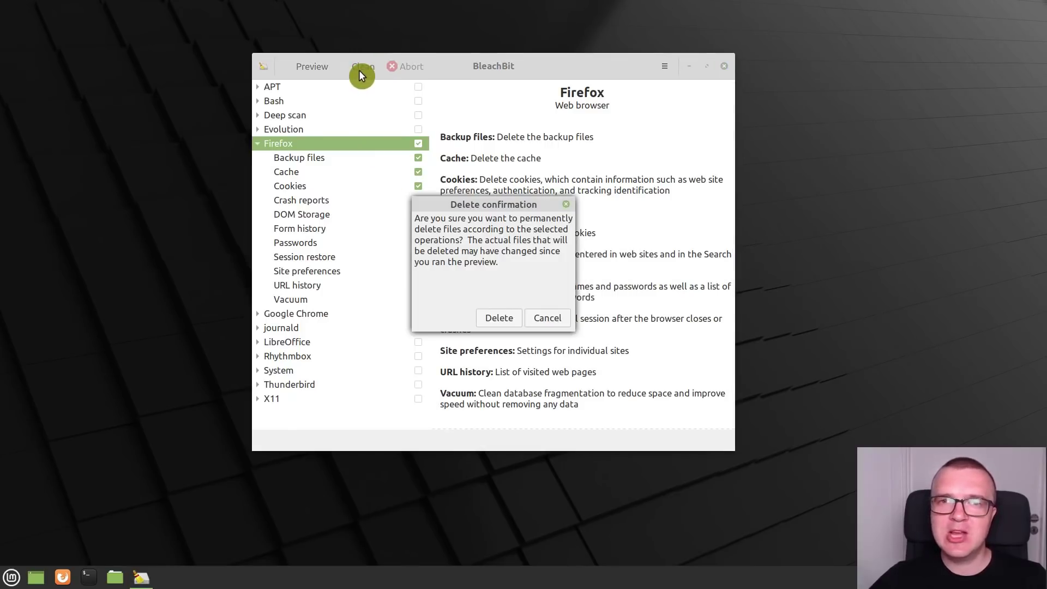
click(512, 317)
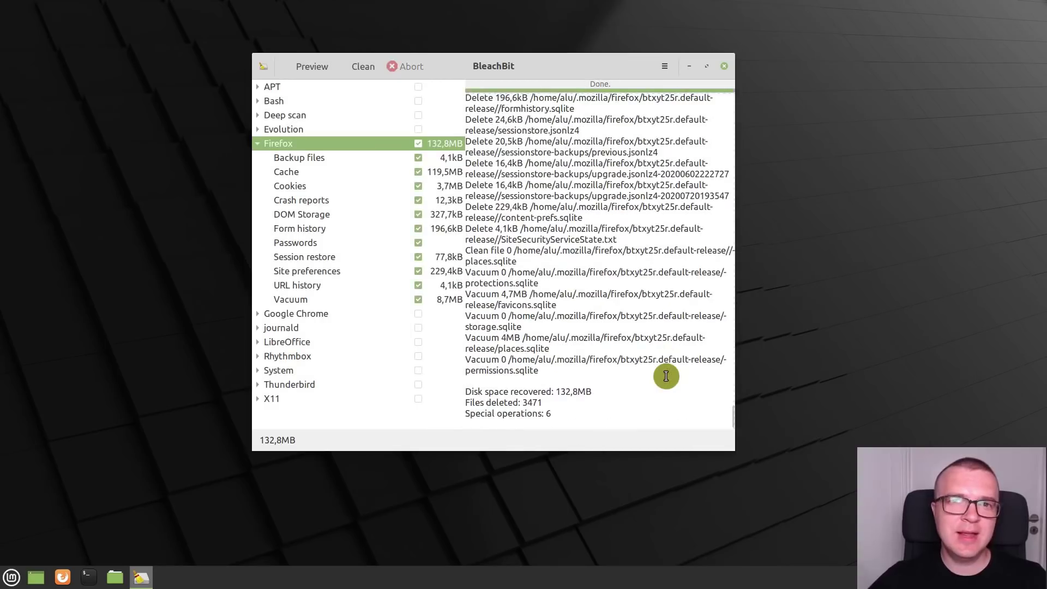
key(ctrl+q)
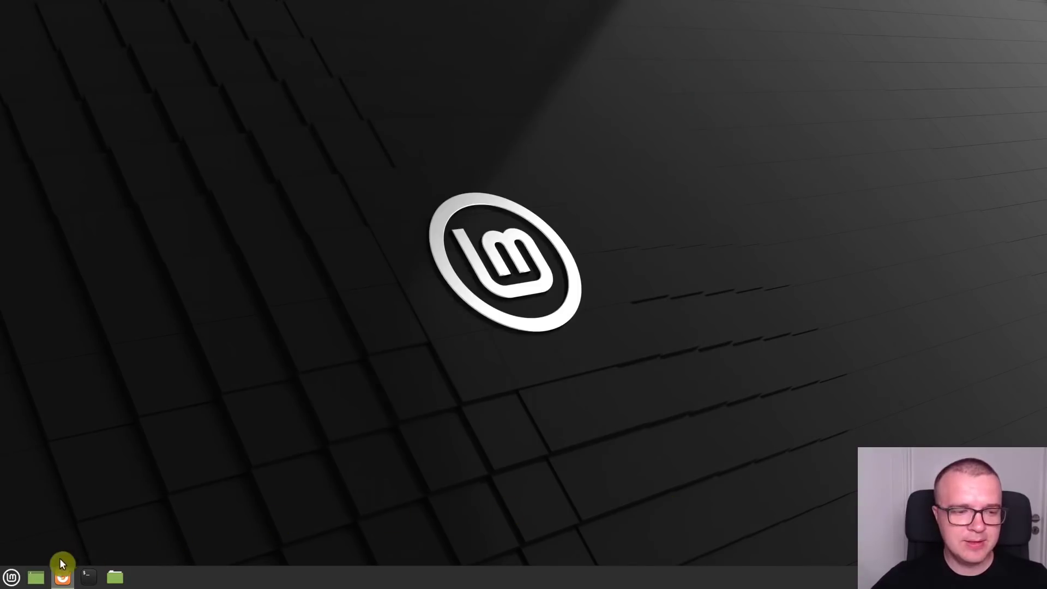
From the PPA instructions on the ubuntu-cleaner GitHub page in Firefox, run sudo apt install software-properties-common in the terminal, authenticating with the account password.
click(62, 575)
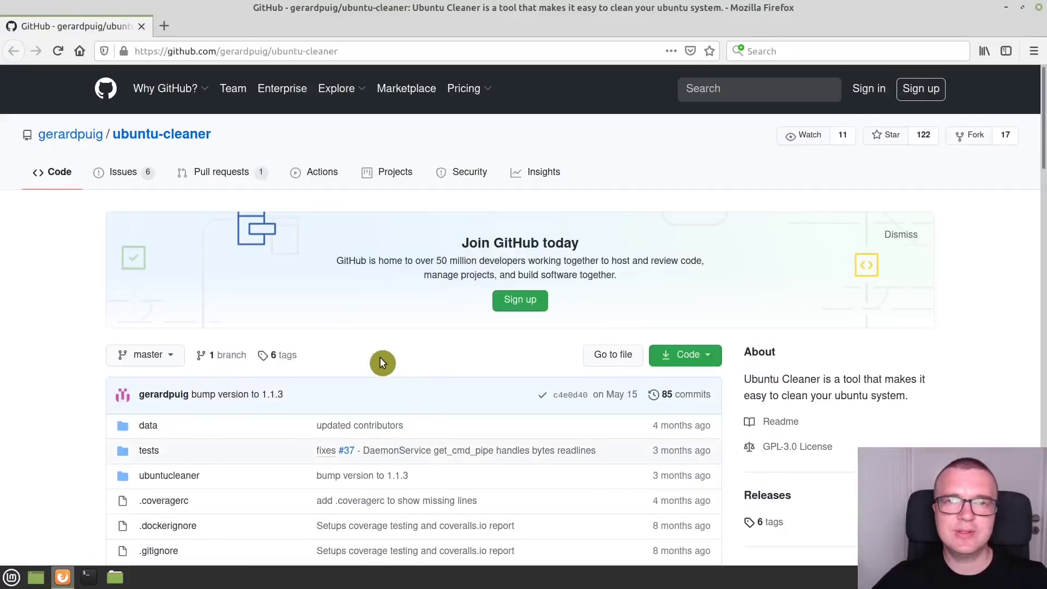
scroll(380, 359, down, 18)
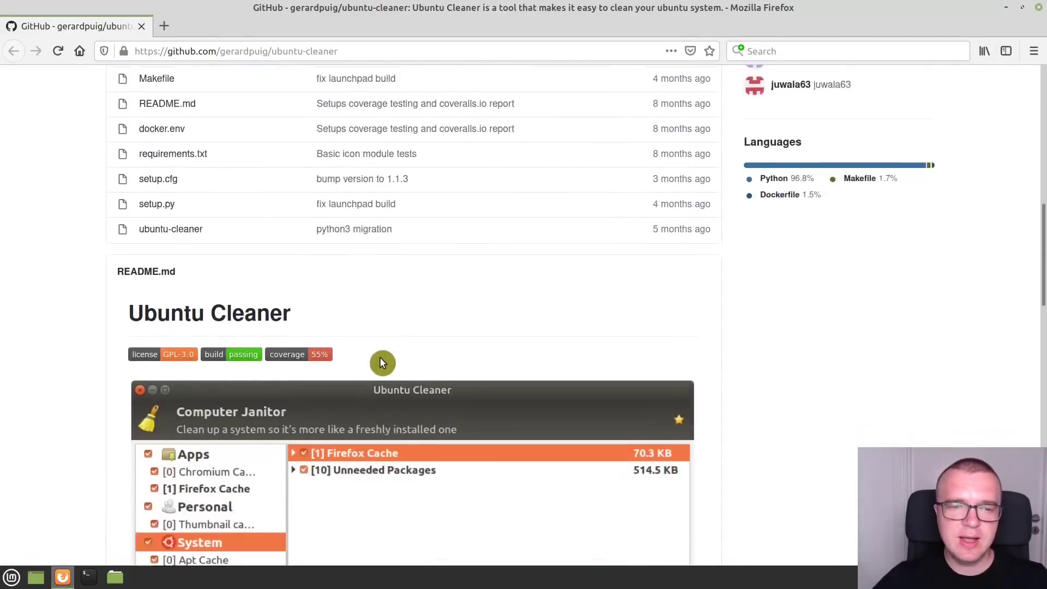
scroll(380, 359, down, 15)
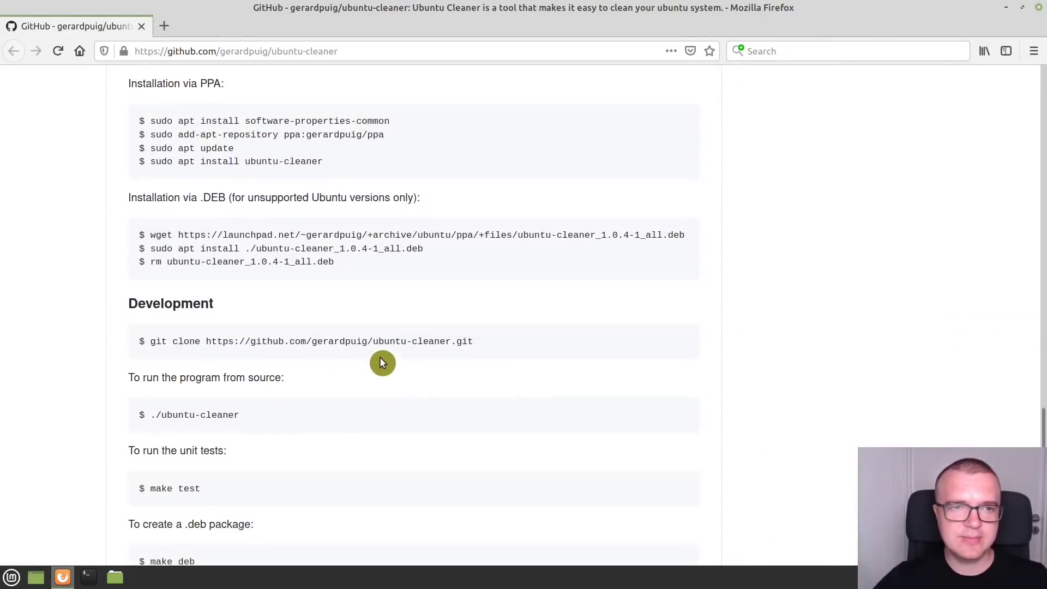
drag(149, 121, 377, 121)
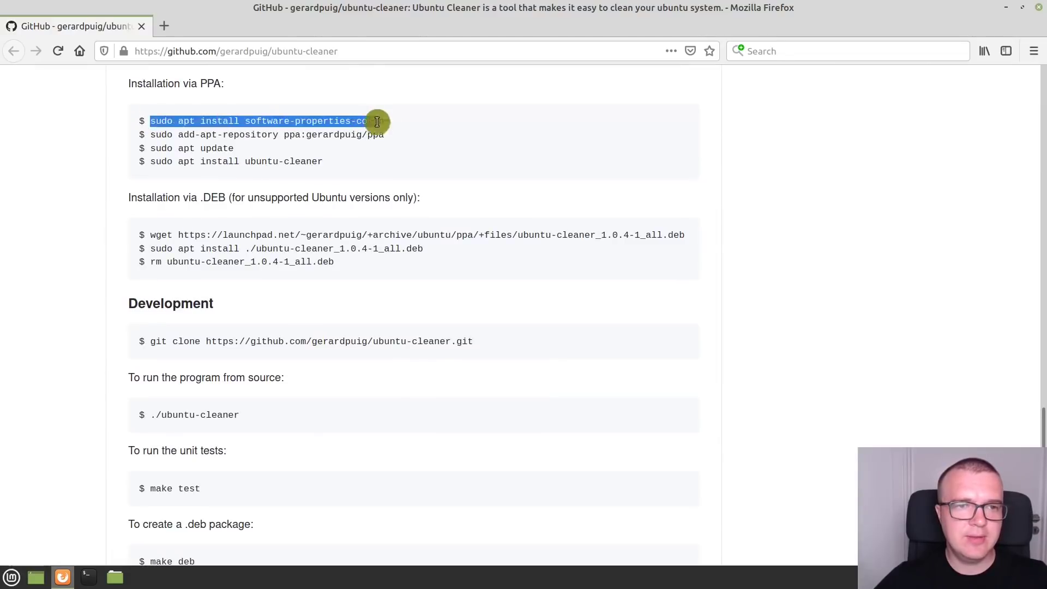
click(88, 577)
text(sudo apt install software-properties-common)
key(Return)
text(*****)
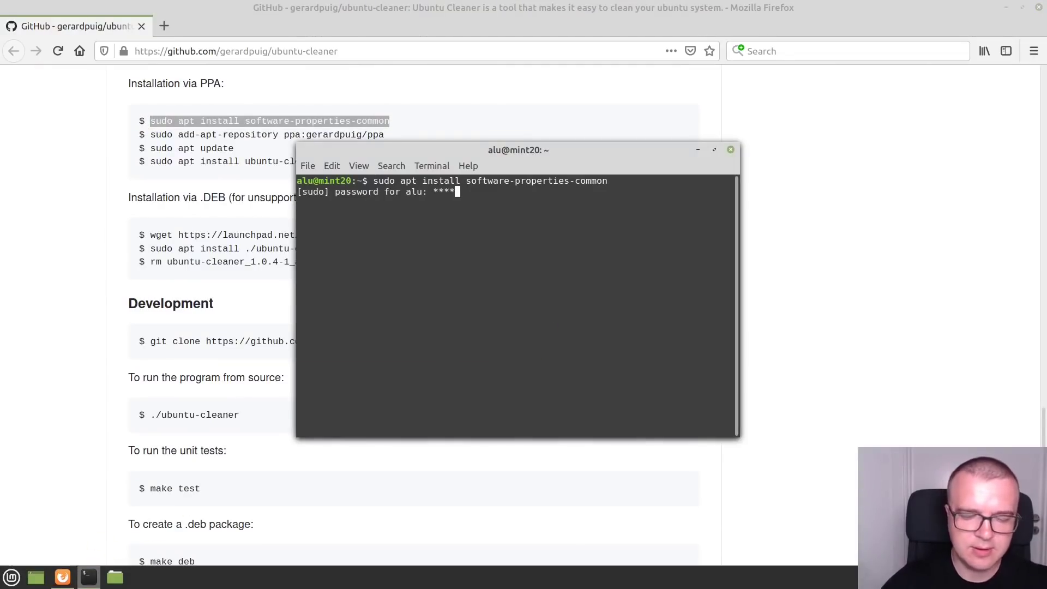
key(Return)
drag(645, 150, 852, 92)
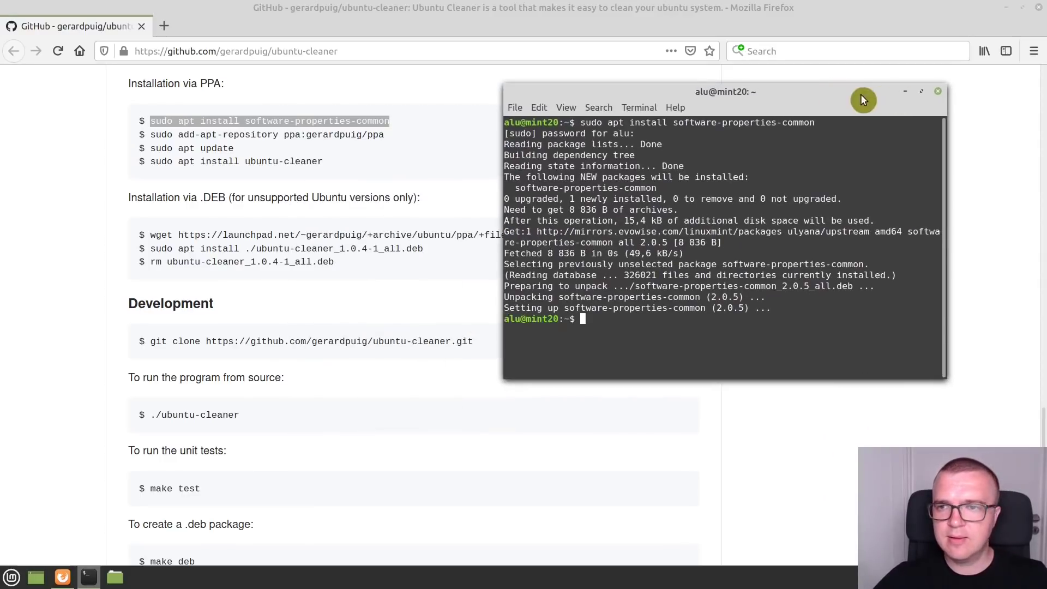
Copy the add-apt-repository command from the GitHub page and run it in the terminal to add the Ubuntu Cleaner PPA.
triple_click(301, 134)
click(152, 135)
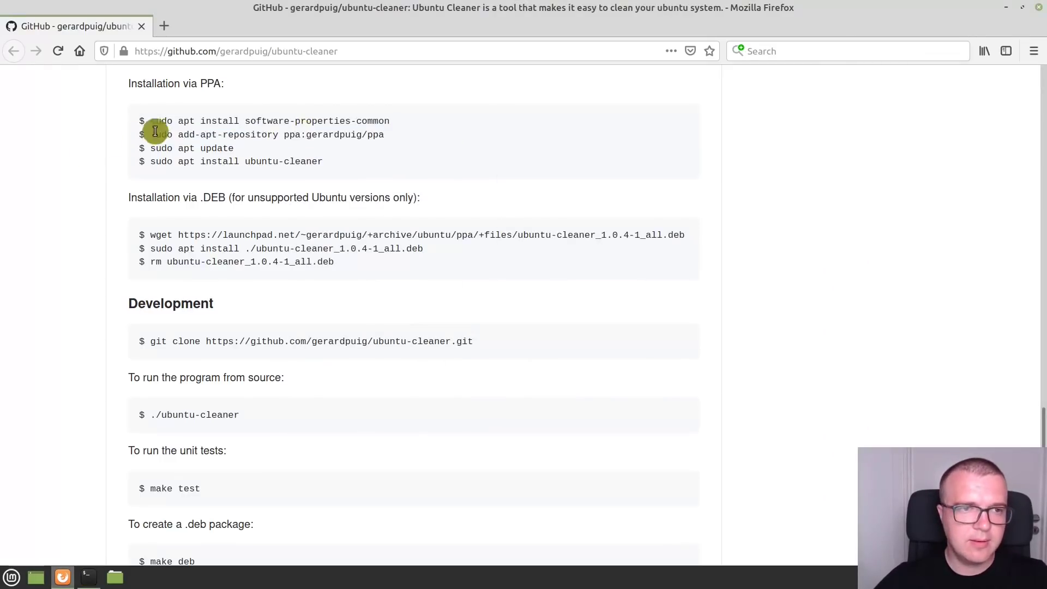
drag(151, 134, 385, 135)
key(ctrl+c)
key(alt+Tab)
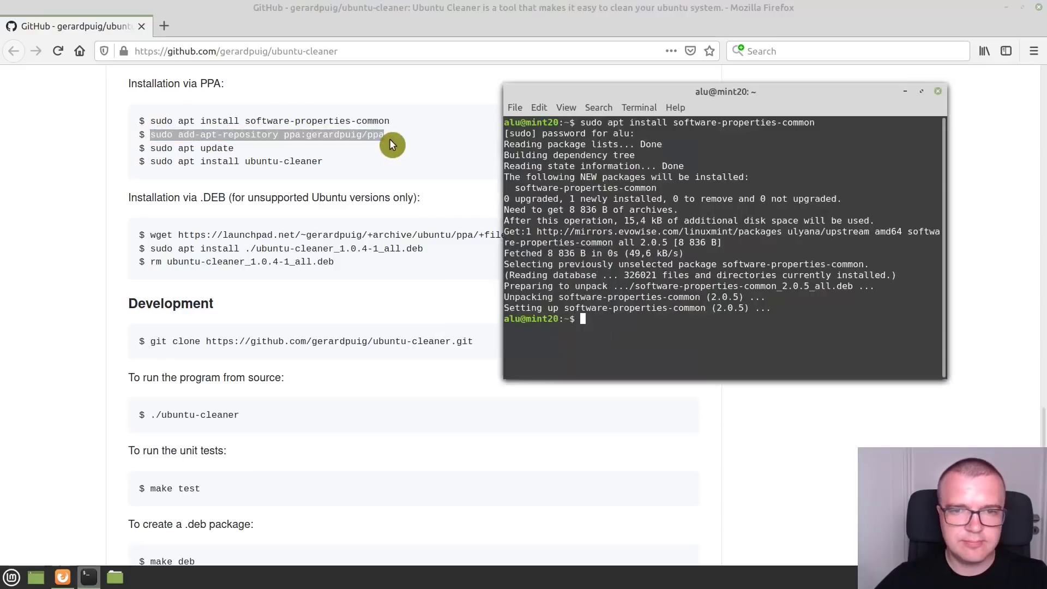
key(ctrl+shift+v)
key(Return)
key(Return)
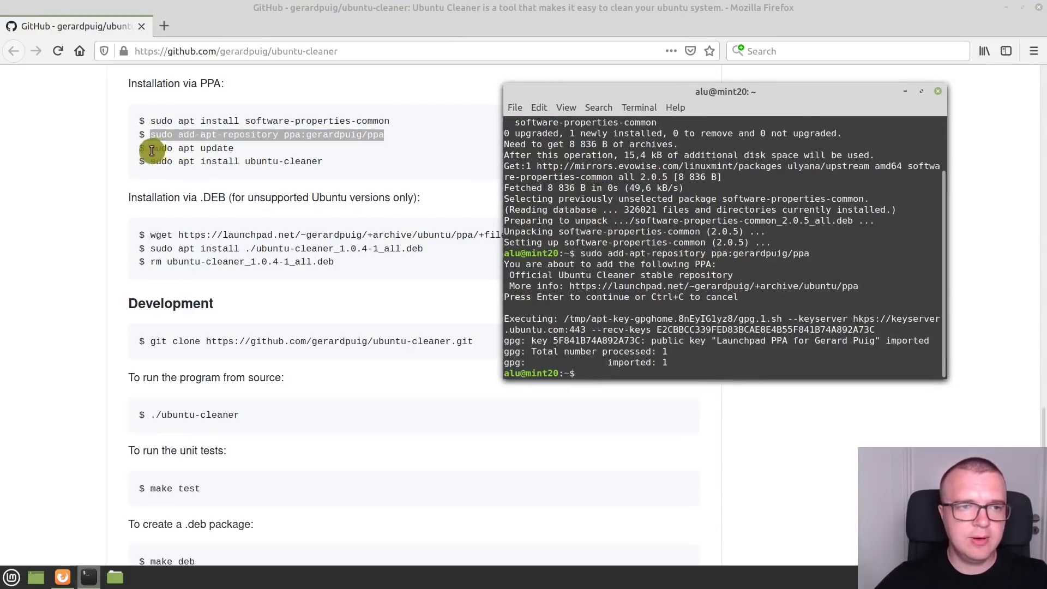
Refresh the package lists by copying sudo apt update from the instructions and running it in the terminal.
drag(150, 148, 247, 155)
key(ctrl+c)
key(alt+Tab)
key(ctrl+shift+v)
key(Return)
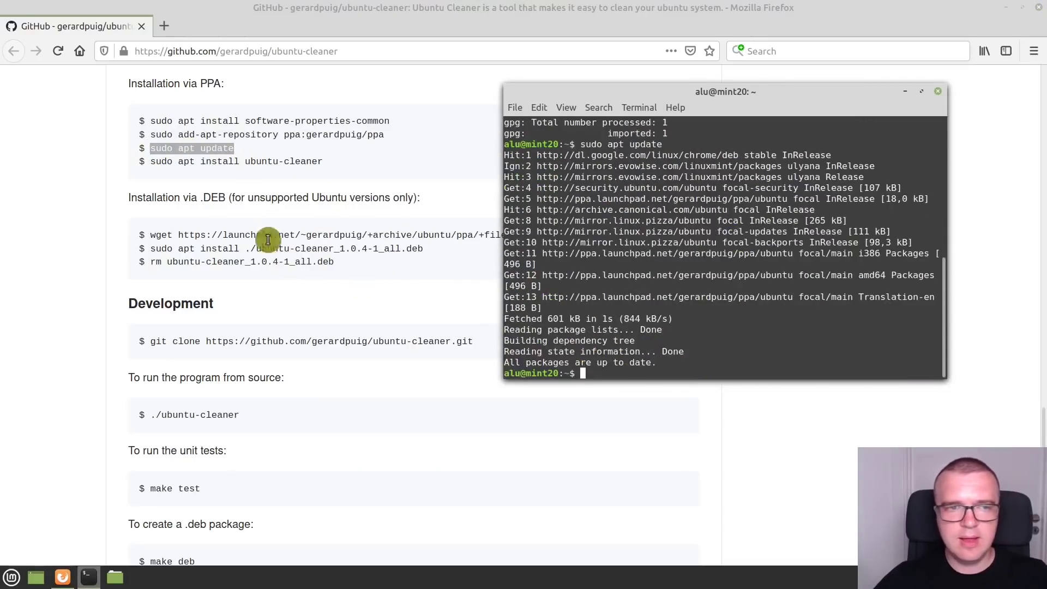
Install Ubuntu Cleaner with the copied command sudo apt install ubuntu-cleaner, accepting the installation, and close the terminal and Firefox.
drag(151, 162, 359, 167)
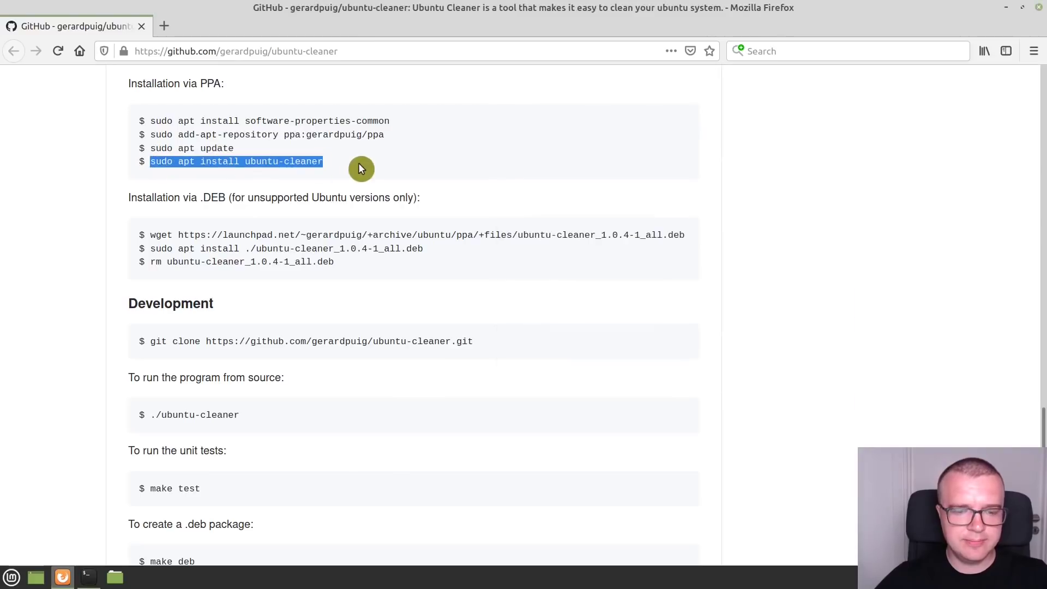
key(ctrl+c)
key(alt+Tab)
key(ctrl+shift+v)
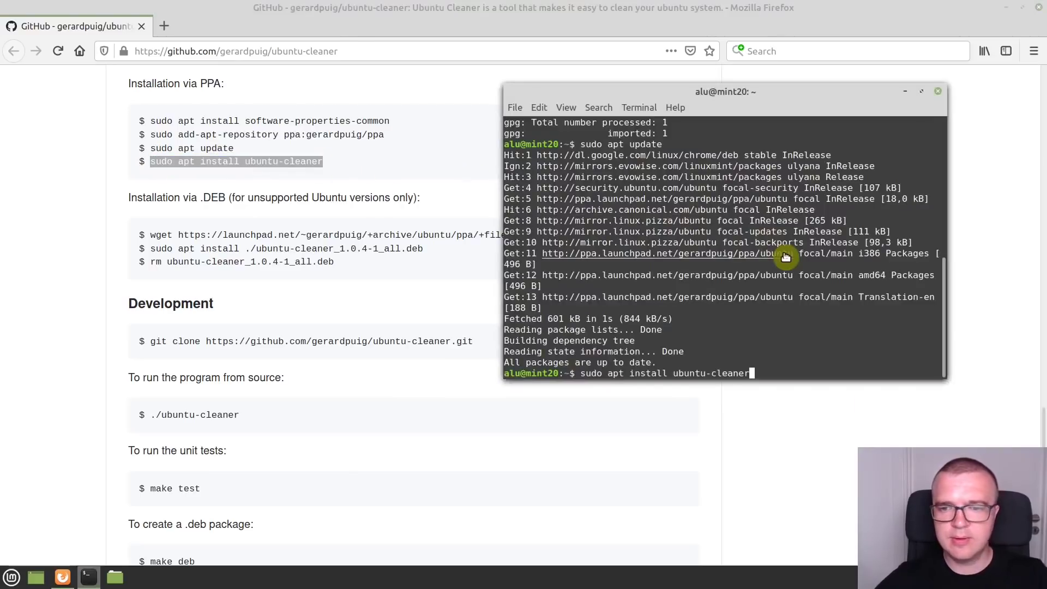
key(Return)
text(y)
key(Return)
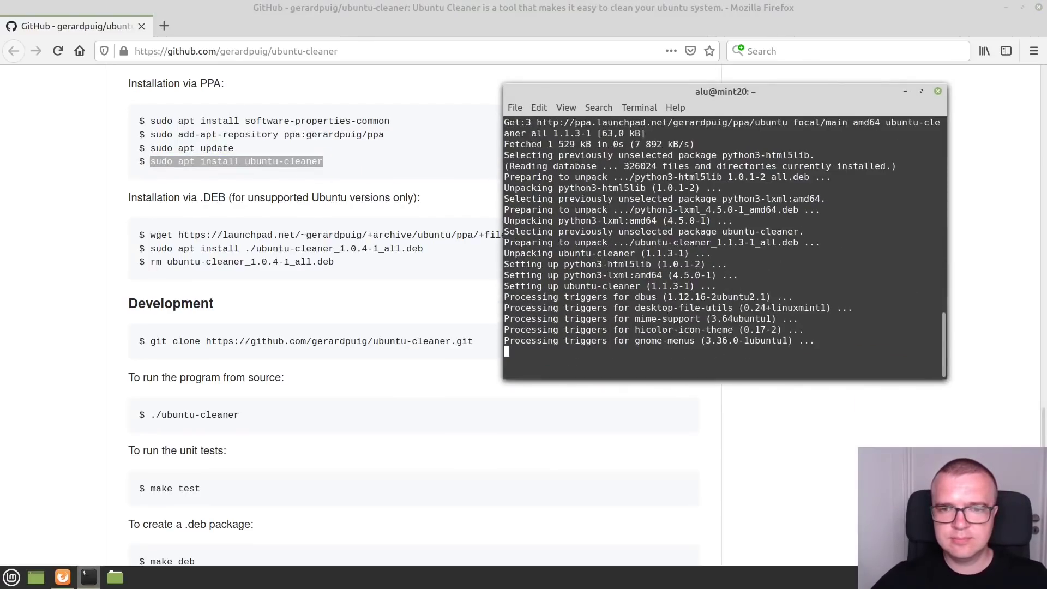
click(943, 96)
click(1038, 7)
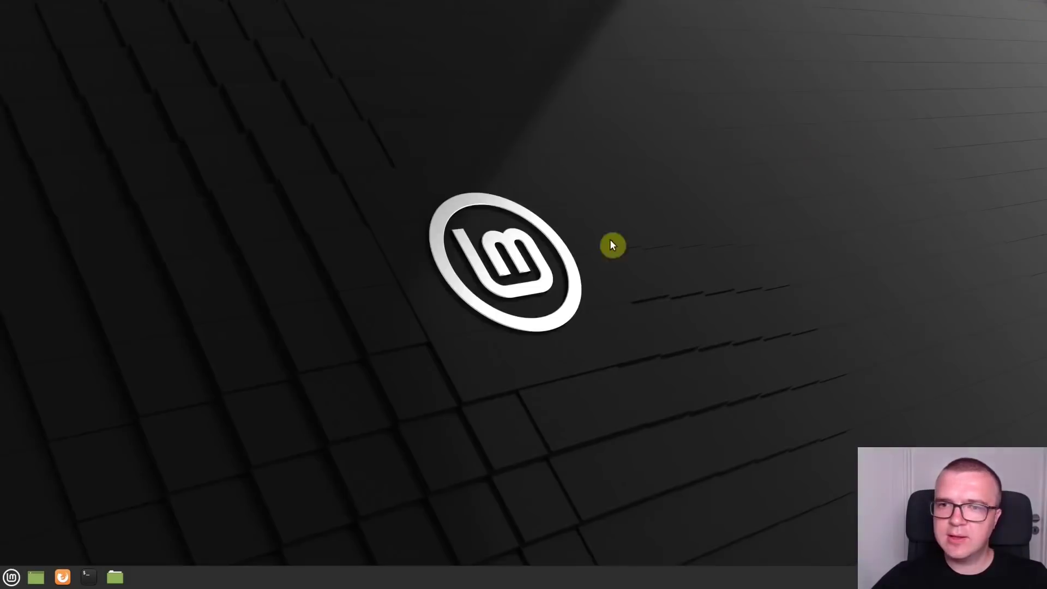
Find Ubuntu Cleaner among the applications by searching for ubu, launch it, and move its window higher on the desktop.
click(21, 571)
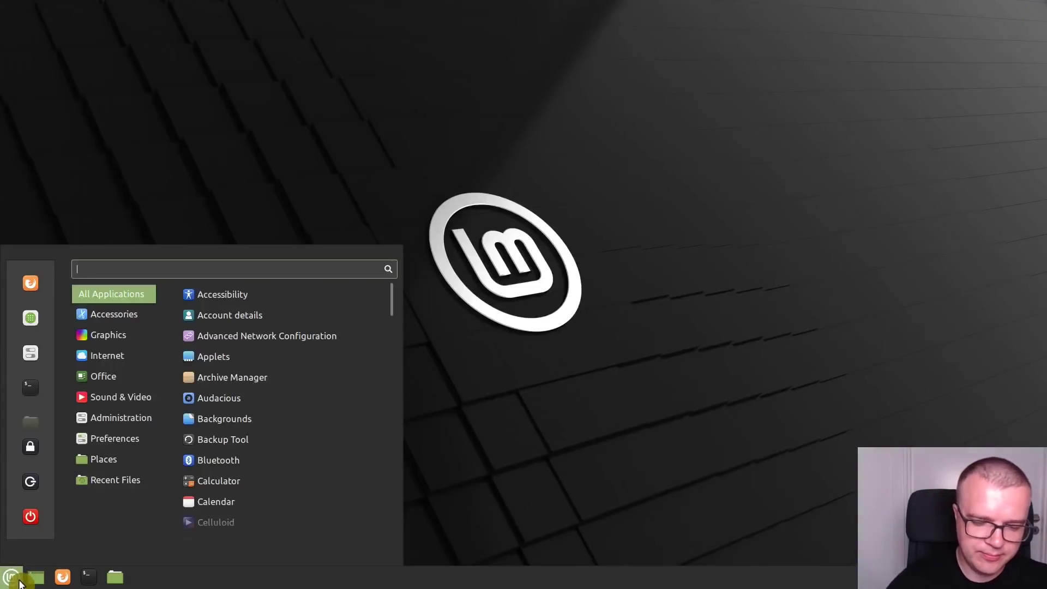
text(ubu)
key(Return)
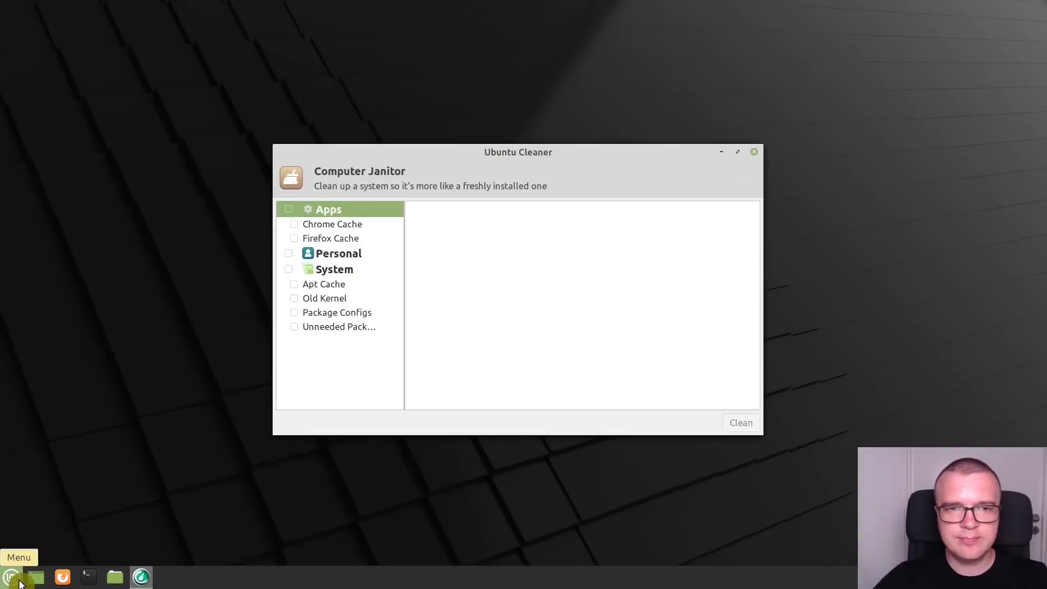
drag(589, 157, 597, 86)
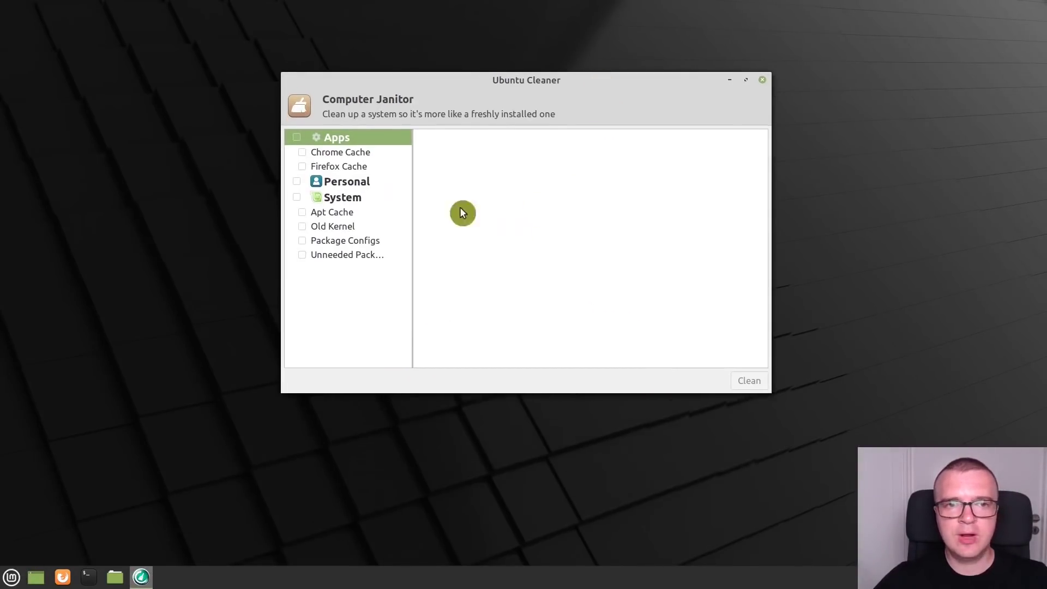
Select Chrome Cache and Firefox Cache in Ubuntu Cleaner, mark the found Chrome Cache files, and clean them.
click(302, 153)
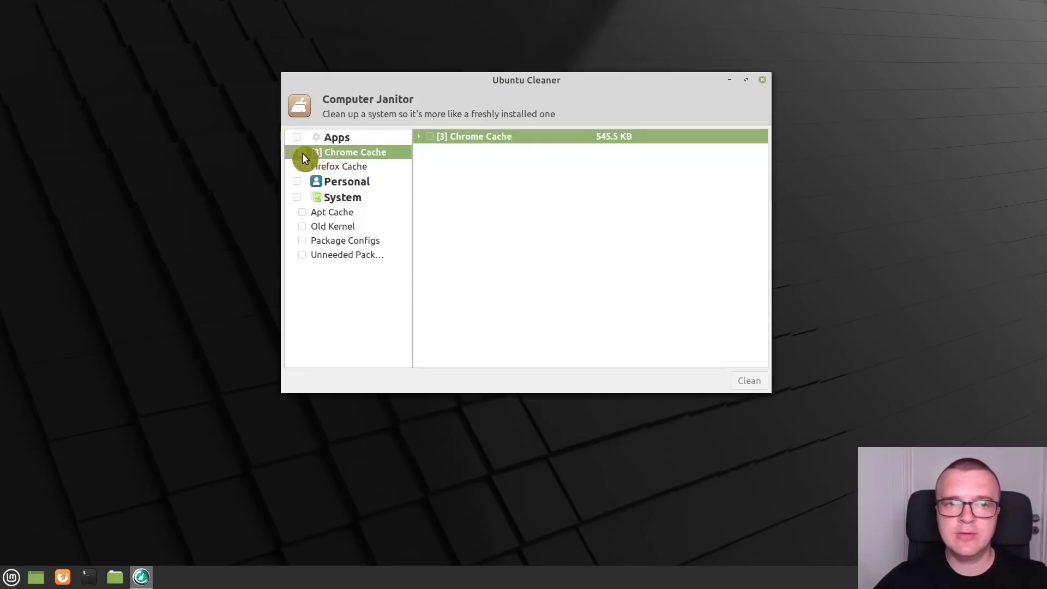
click(304, 165)
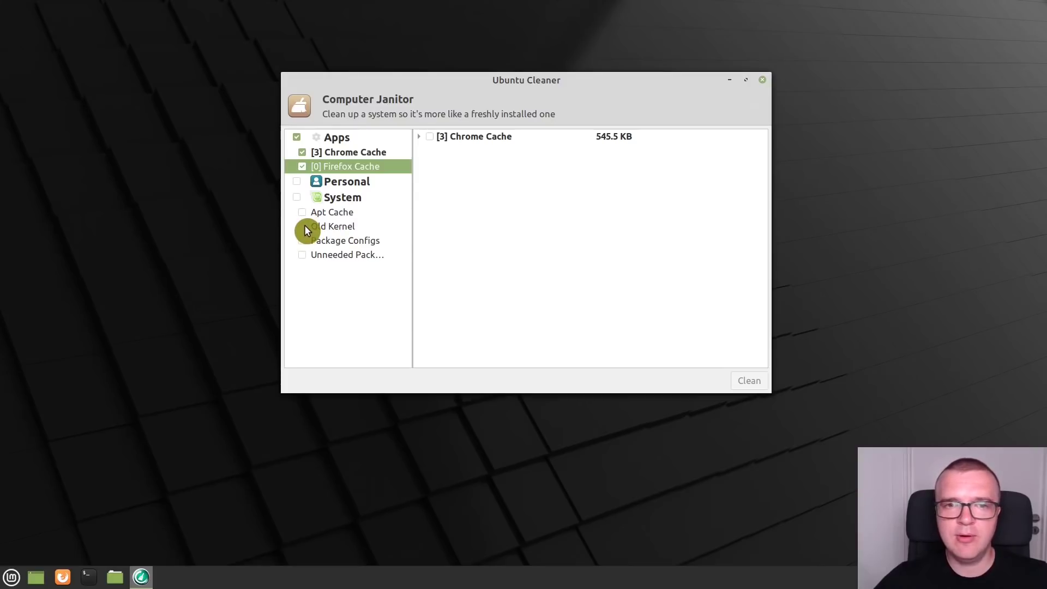
click(428, 136)
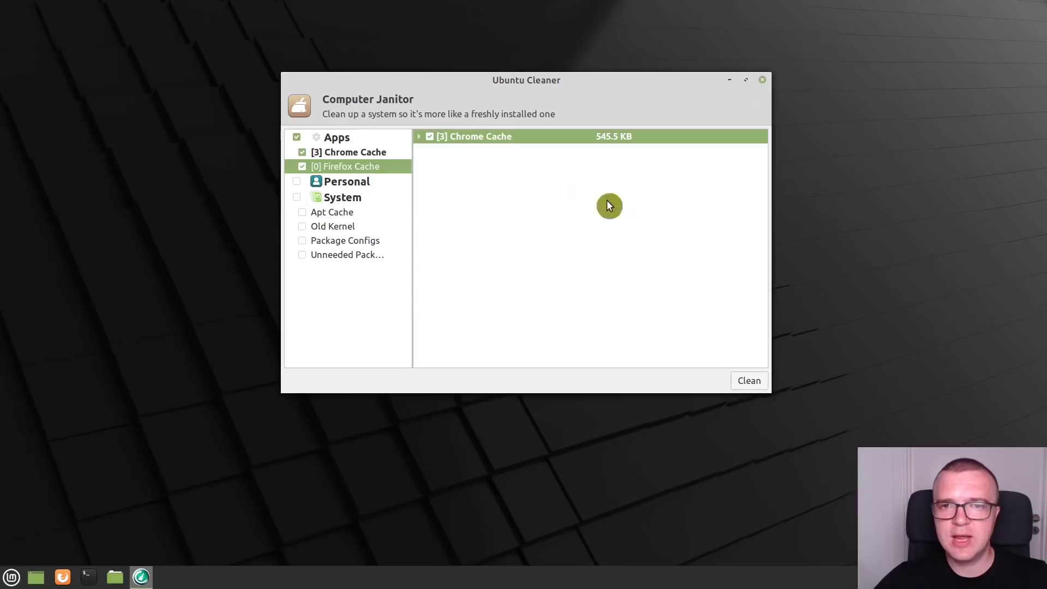
click(750, 382)
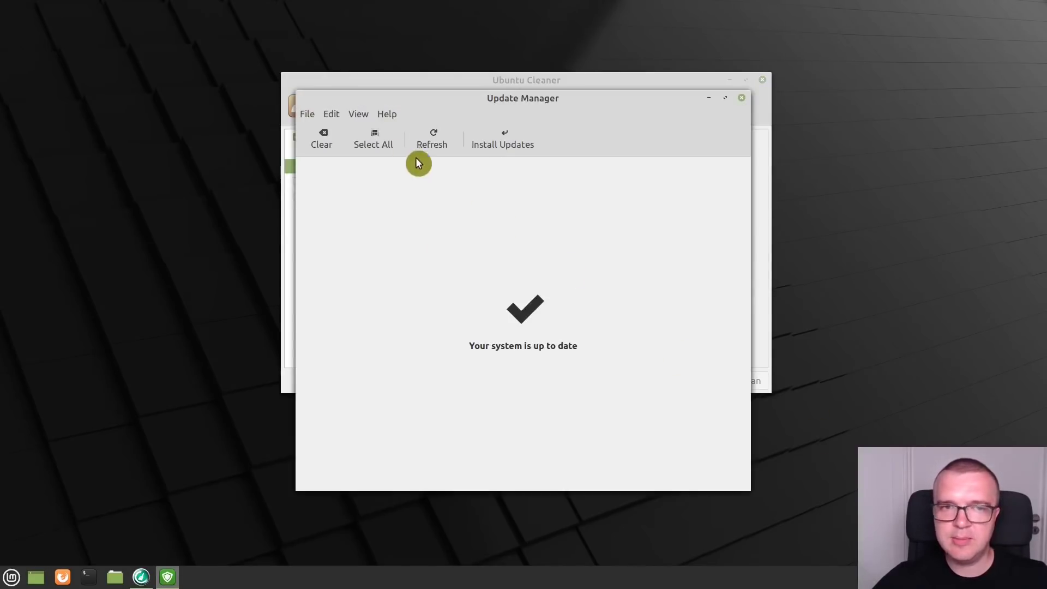
Examine the available and installed Linux kernels in Update Manager, continuing past the warning, and close Update Manager and Ubuntu Cleaner.
click(360, 113)
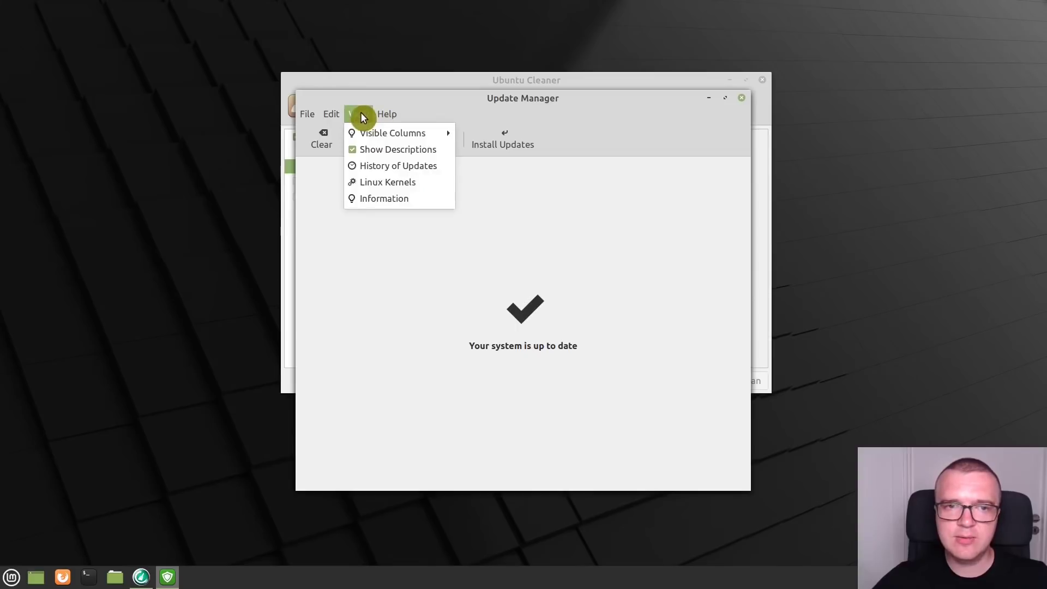
click(364, 182)
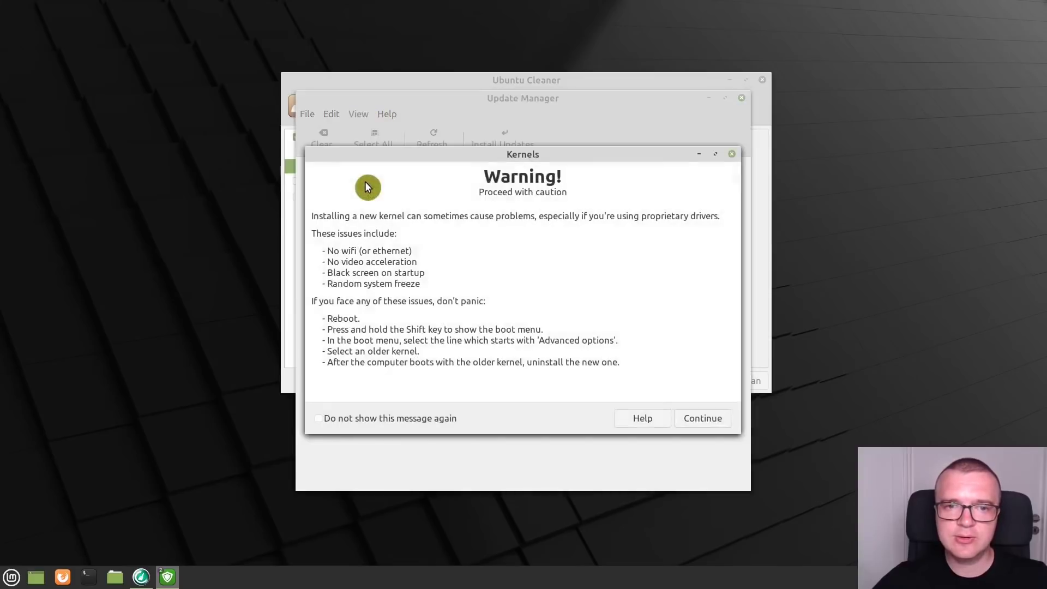
click(701, 419)
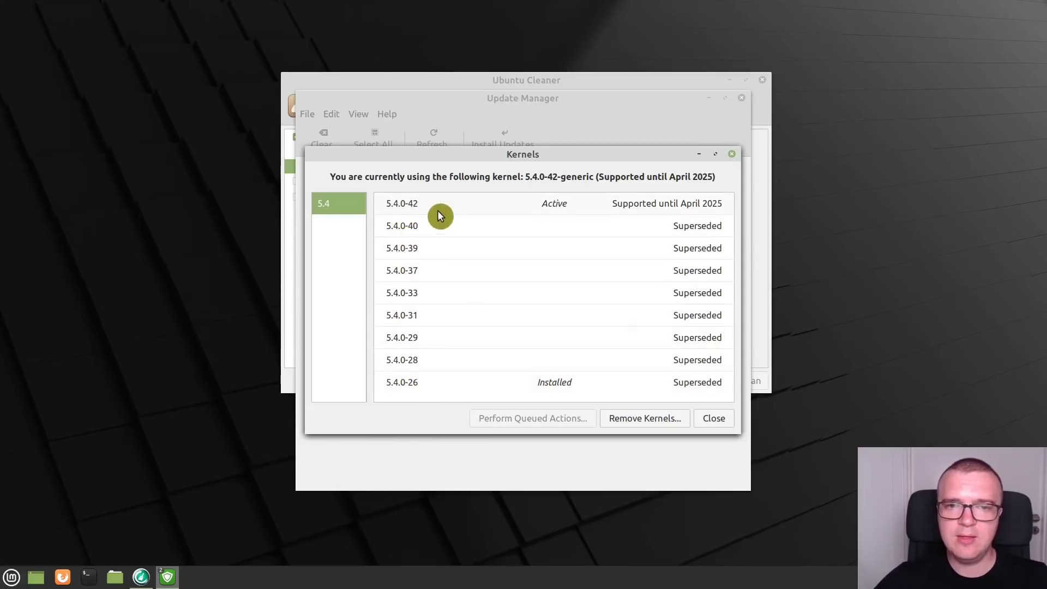
click(715, 421)
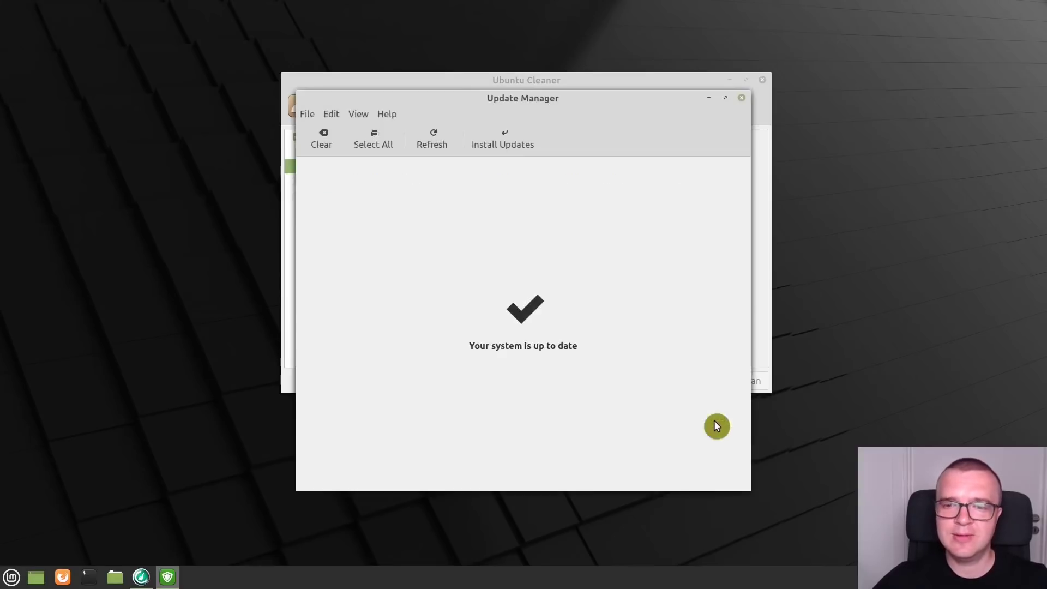
click(742, 98)
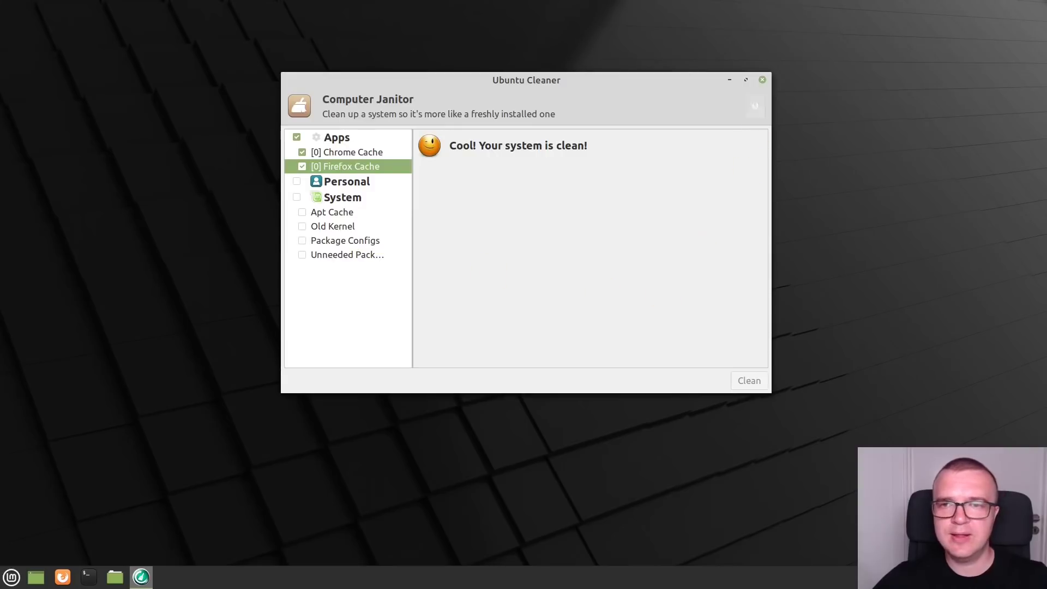
click(764, 83)
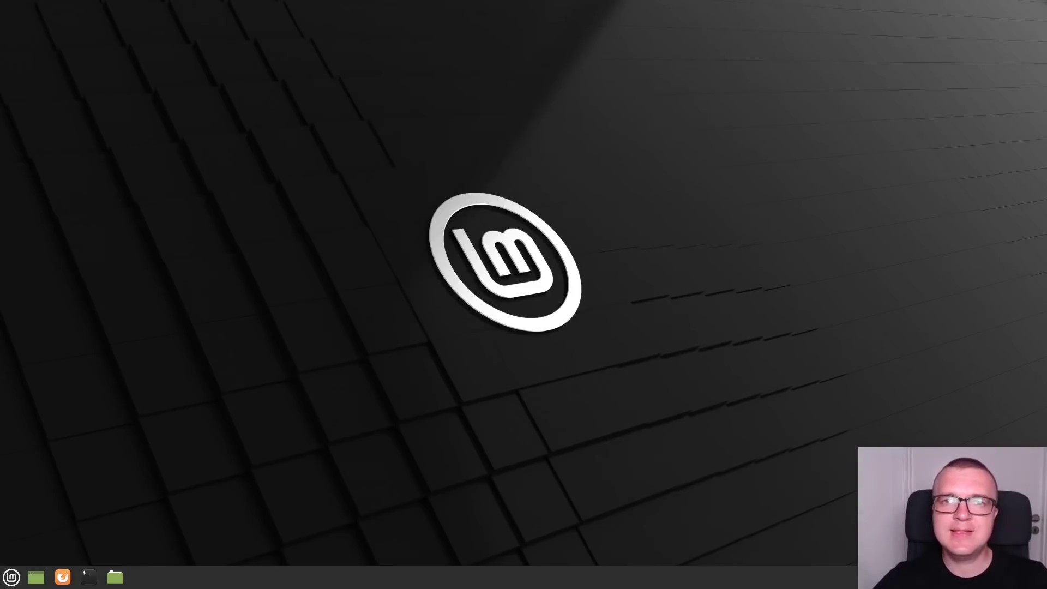